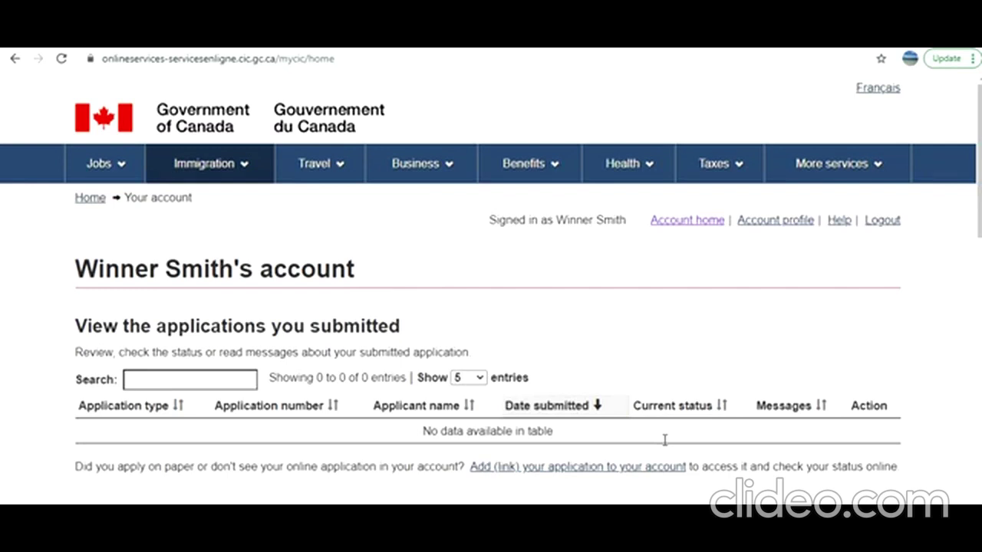
Find Start an application on the account page and choose Apply to come to Canada
scroll(665, 440, "down", 1)
scroll(664, 440, "down", 1)
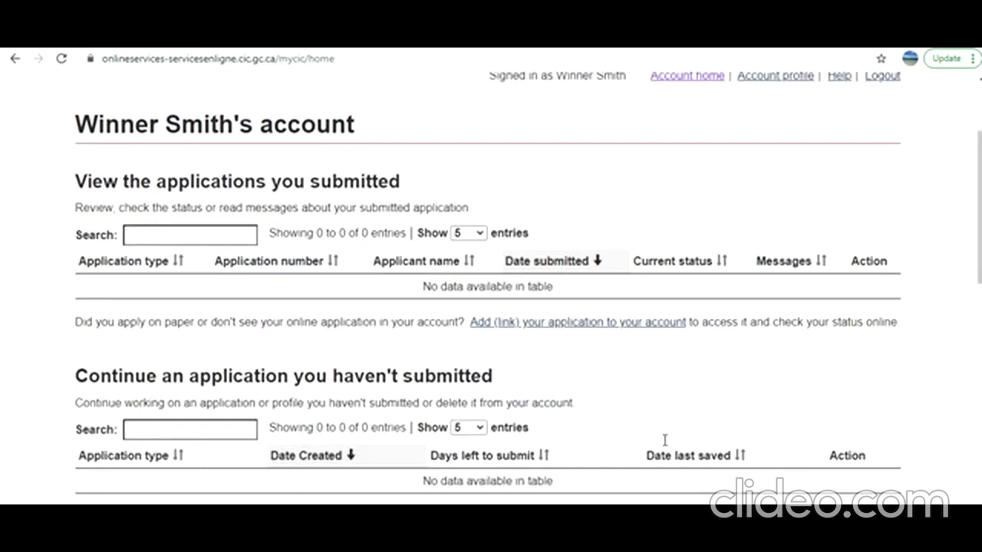
scroll(664, 439, "down", 3)
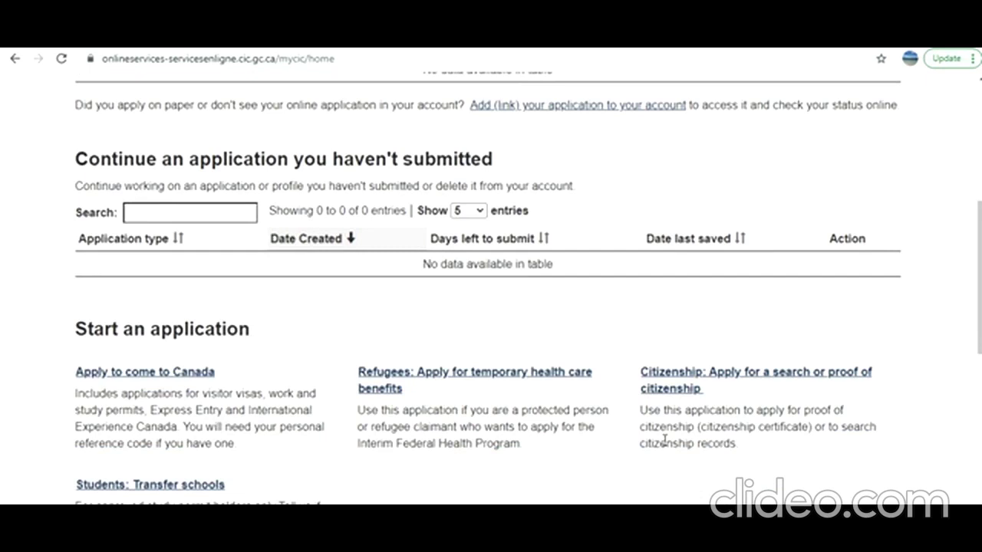
scroll(665, 440, "up", 5)
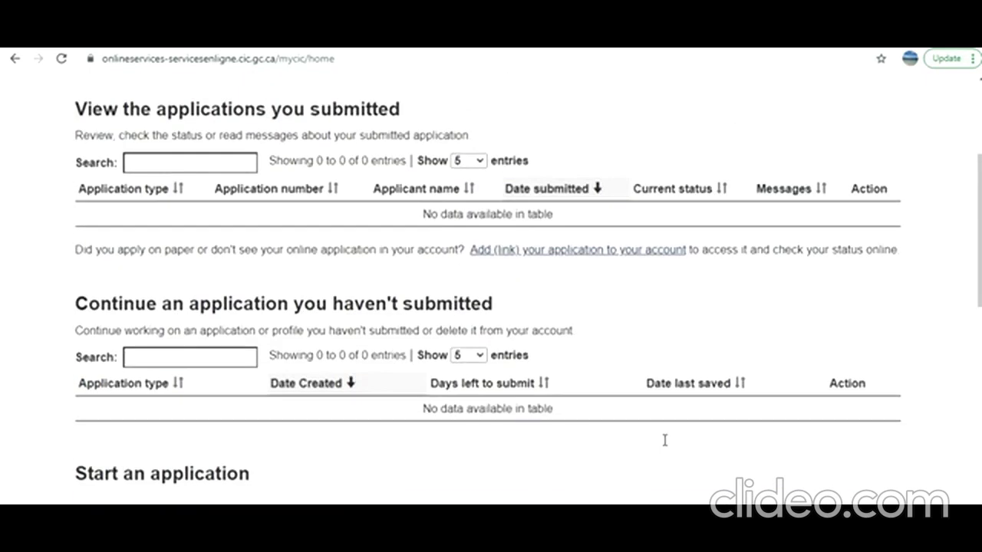
scroll(665, 439, "down", 3)
scroll(634, 307, "up", 2)
scroll(633, 307, "down", 4)
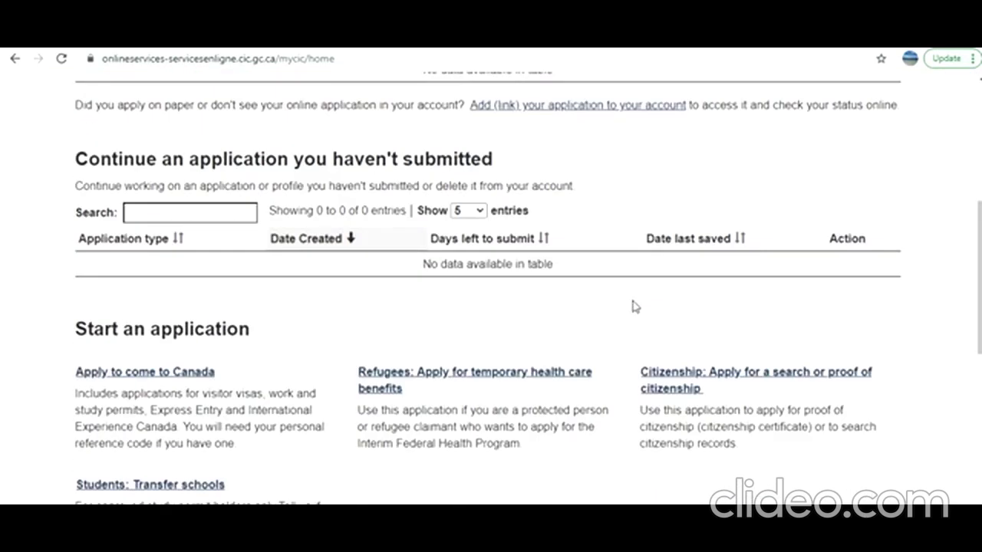
scroll(634, 307, "down", 1)
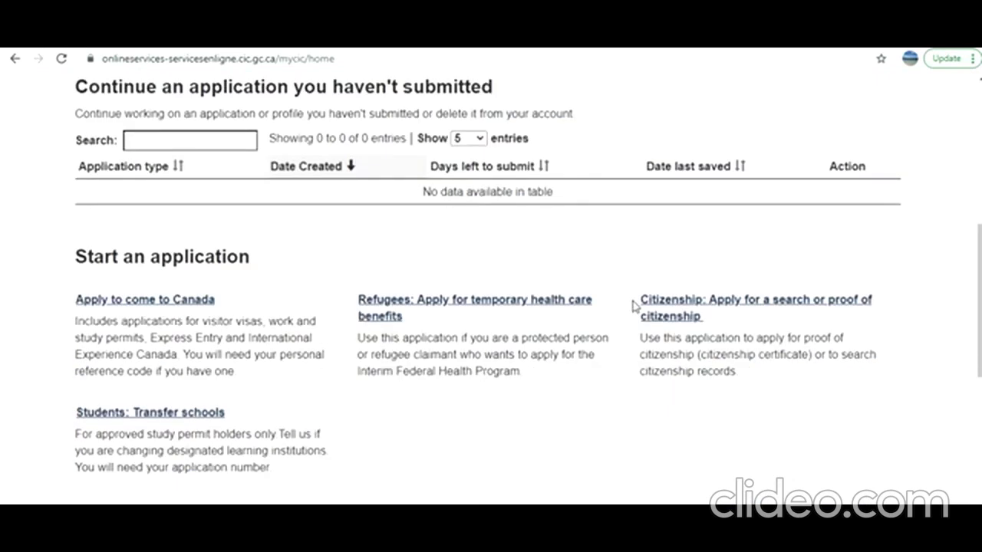
scroll(634, 307, "up", 4)
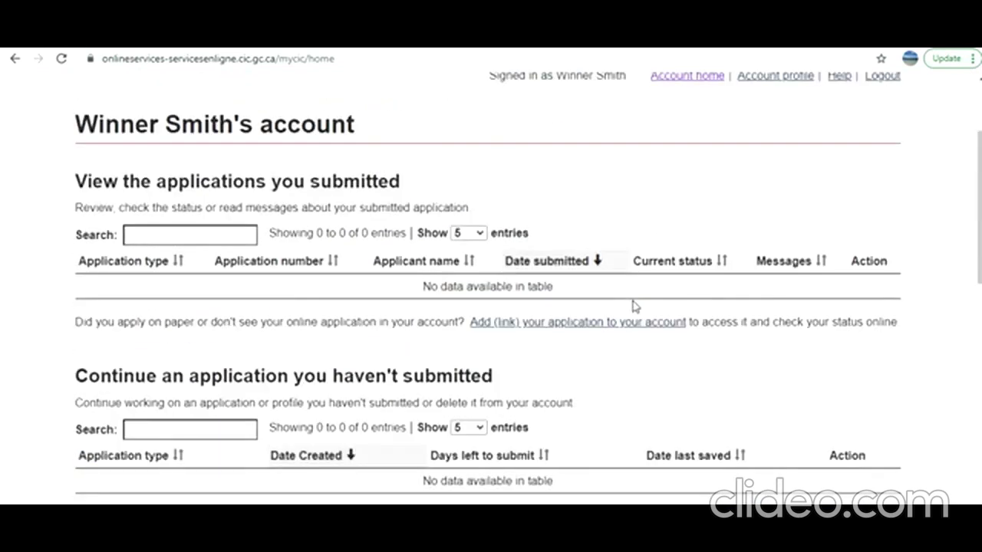
scroll(634, 307, "down", 2)
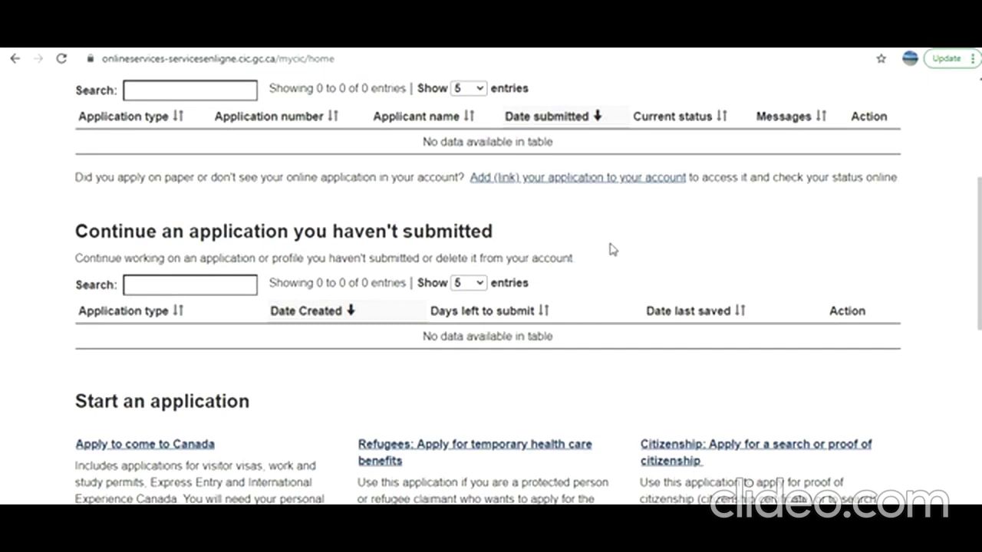
scroll(611, 250, "up", 4)
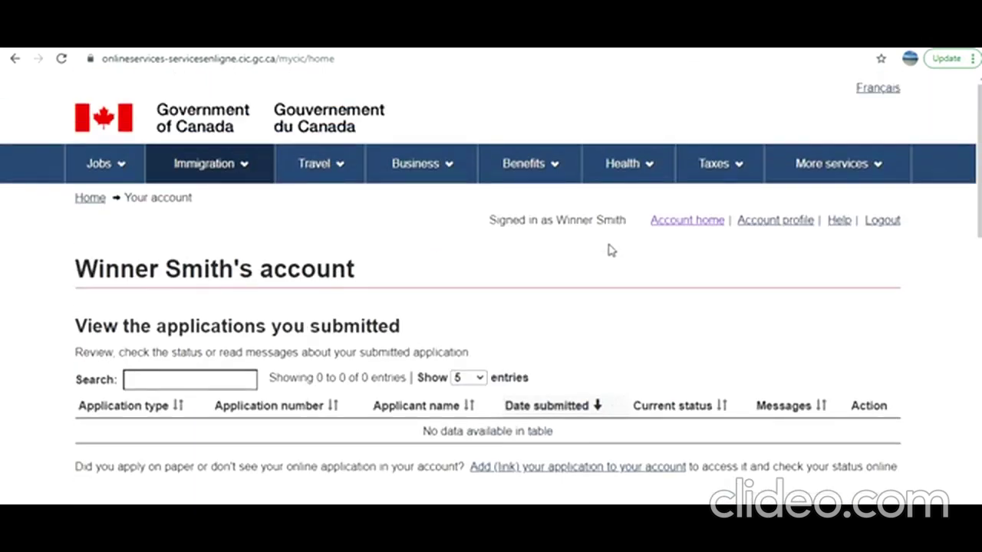
scroll(611, 251, "down", 5)
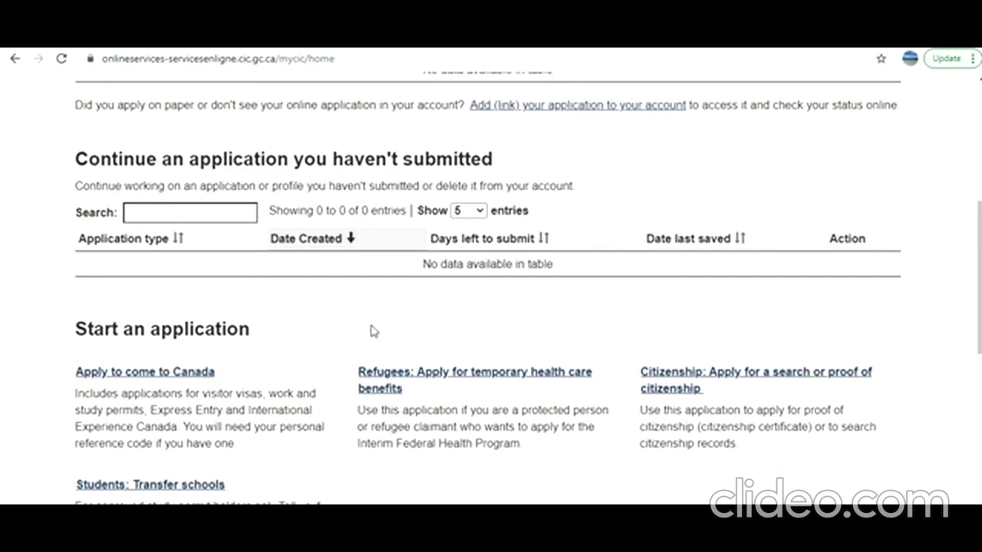
scroll(314, 346, "up", 5)
scroll(314, 346, "down", 5)
left_click(196, 376)
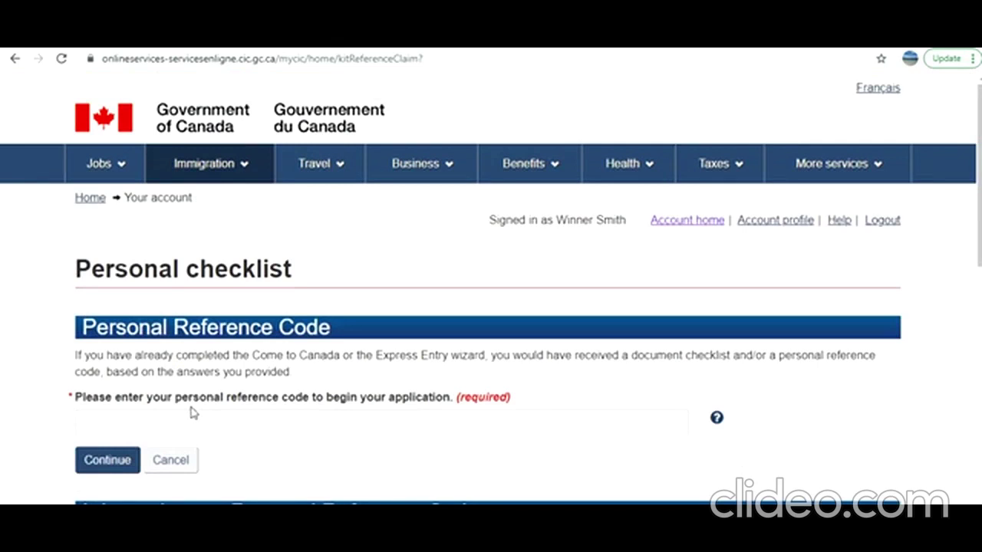
Without a personal reference code, choose the Visitor visa, study and/or work permit questionnaire
scroll(192, 413, "down", 2)
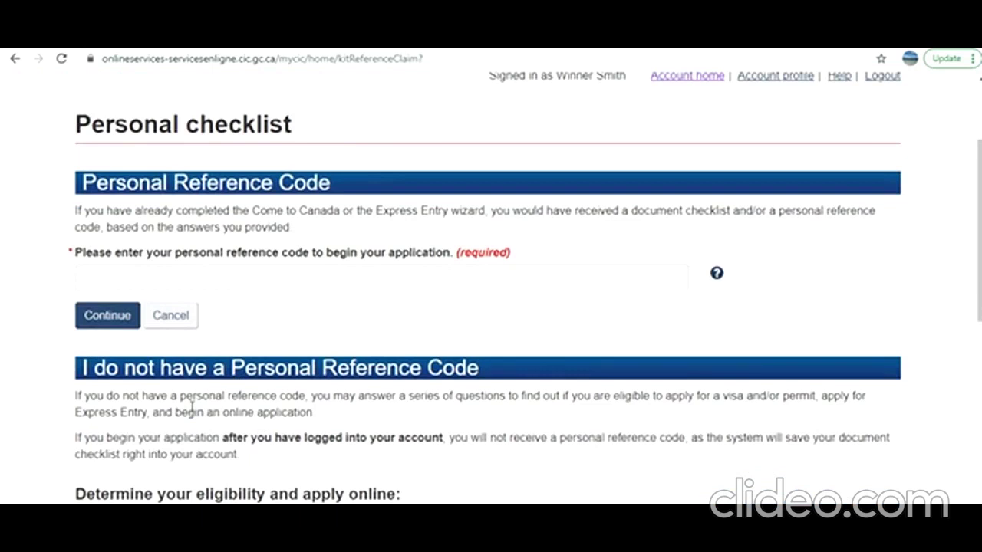
scroll(192, 413, "down", 2)
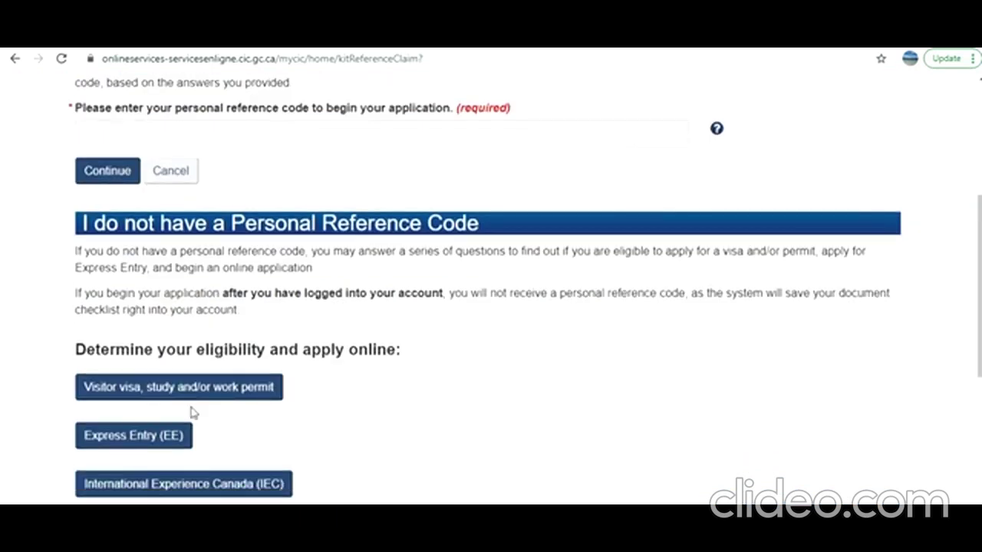
scroll(212, 314, "up", 4)
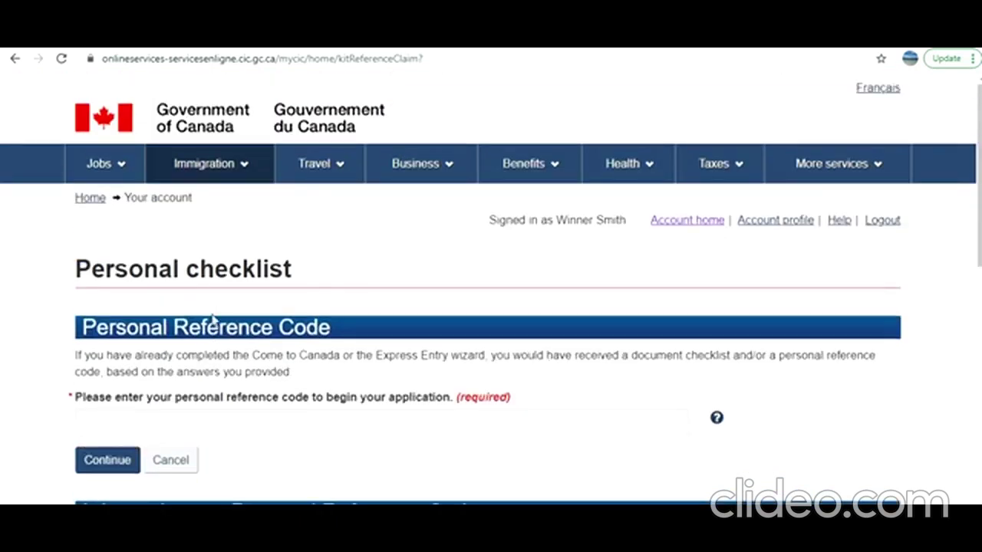
scroll(212, 319, "down", 5)
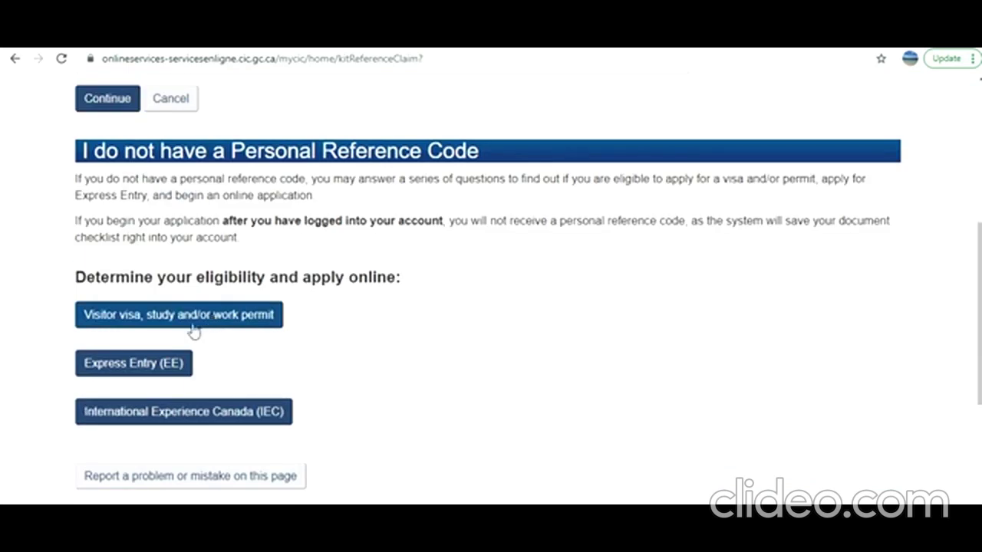
left_click(192, 327)
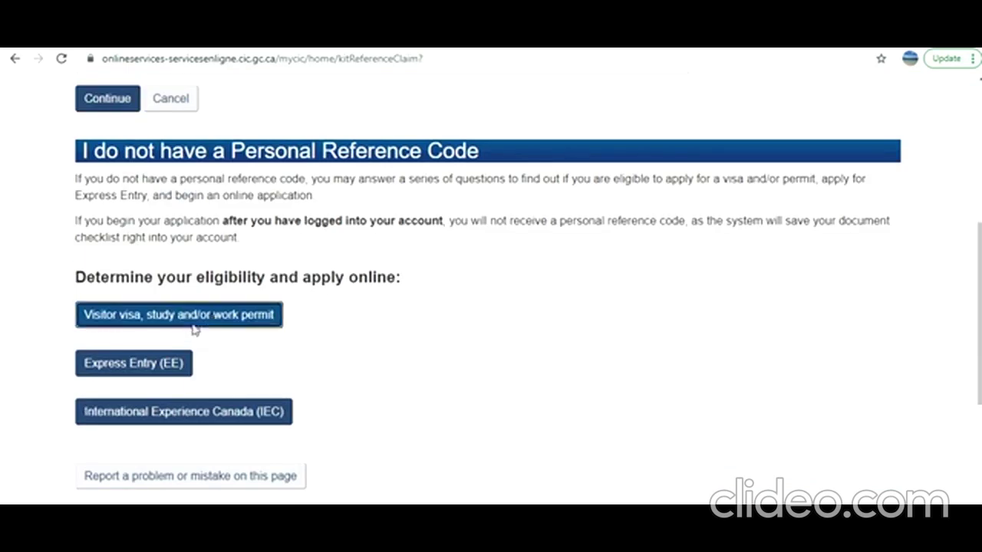
Answer Study as the purpose and 'Temporarily - more than 6 months' as the length of stay
scroll(192, 327, "down", 3)
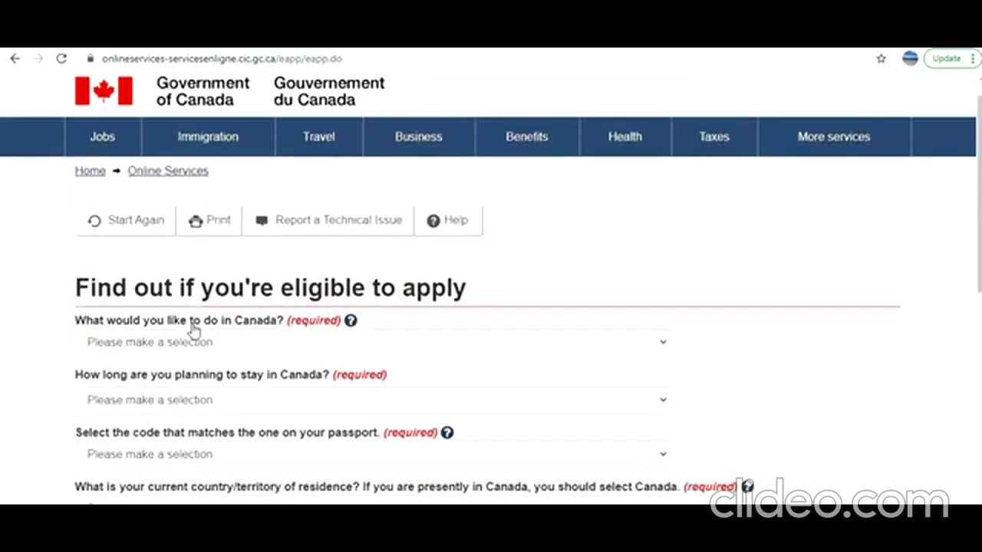
left_click(257, 153)
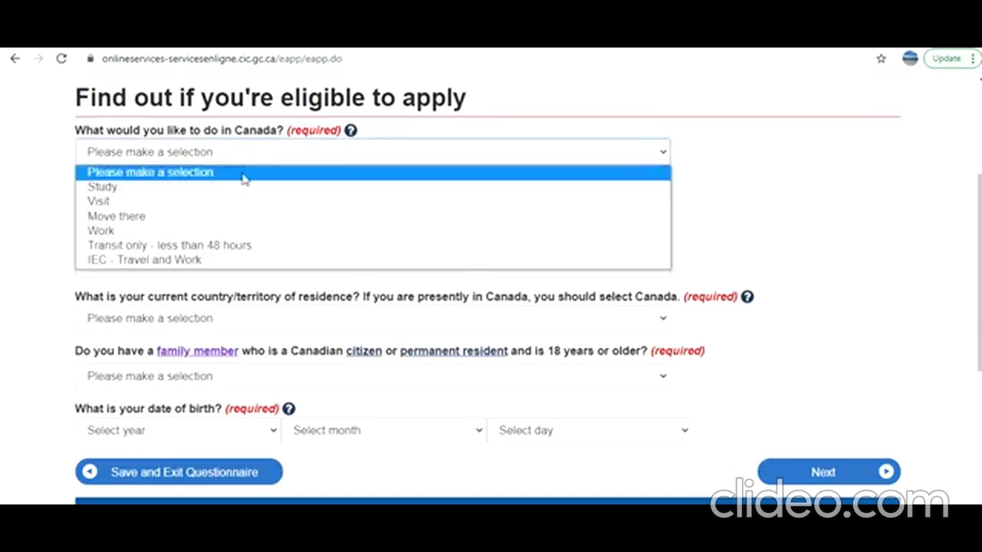
left_click(248, 191)
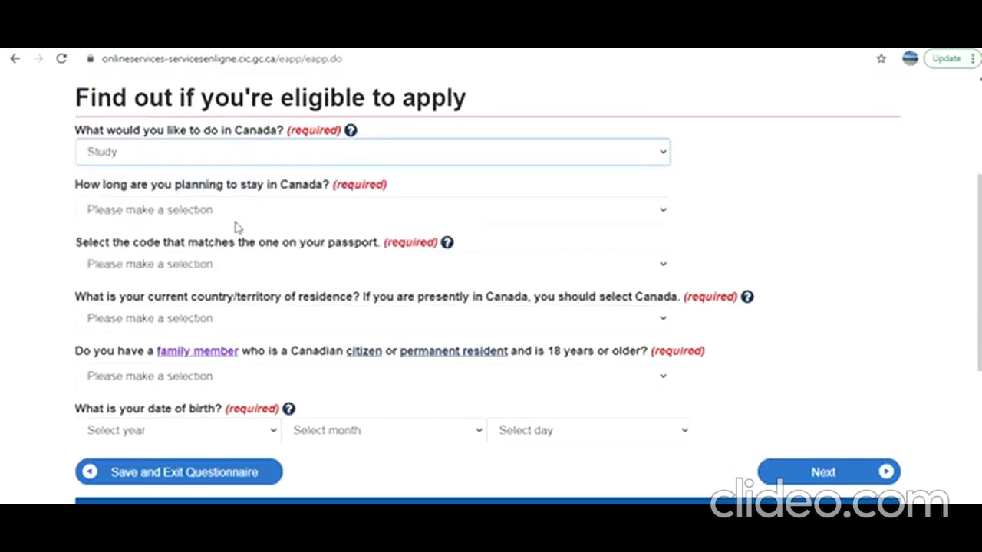
left_click(236, 222)
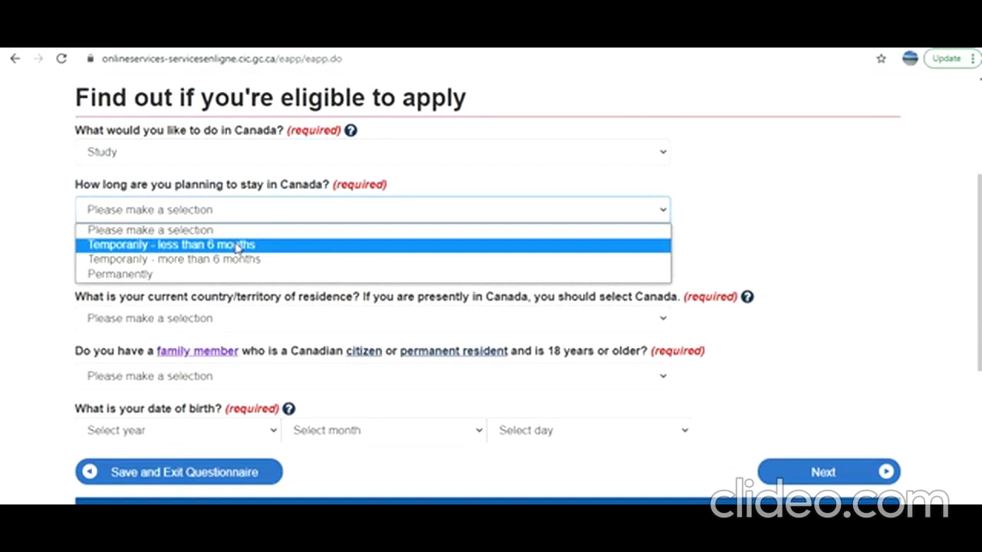
left_click(238, 261)
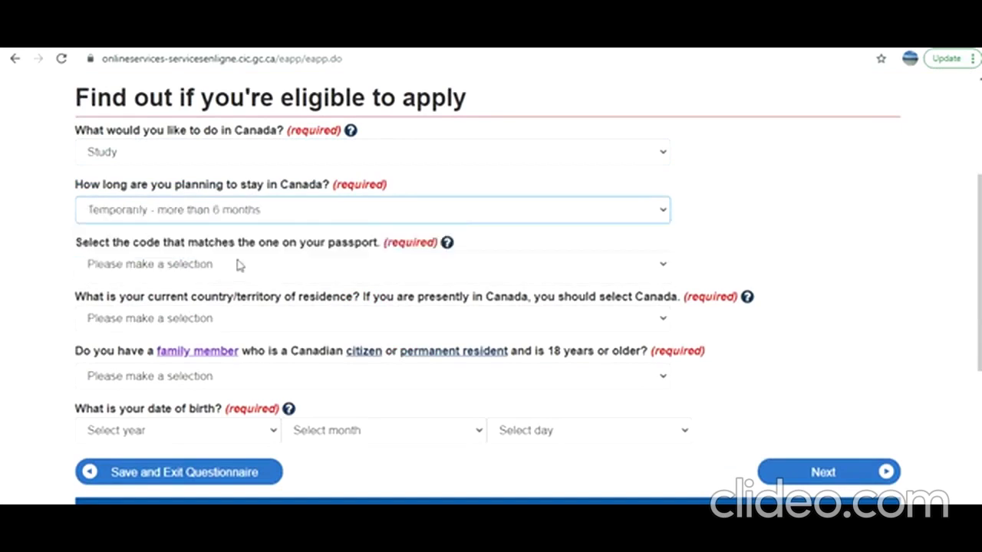
Set the passport code to IND (India)
left_click(238, 270)
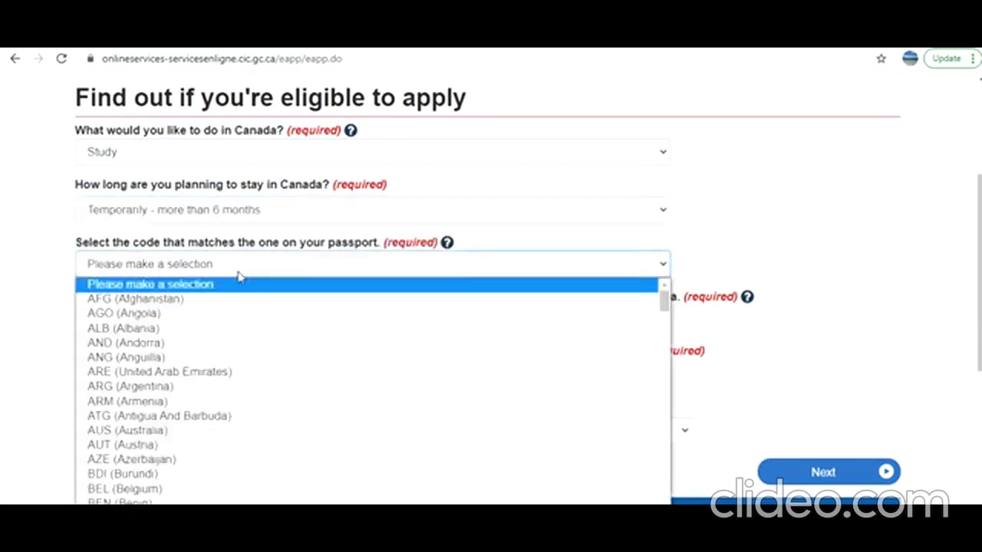
scroll(244, 338, "down", 20)
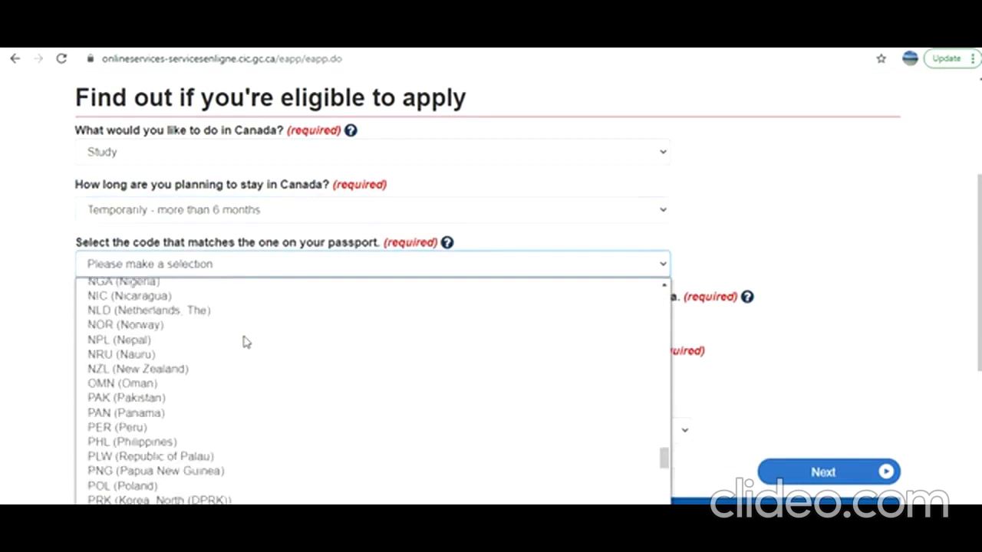
scroll(245, 342, "down", 10)
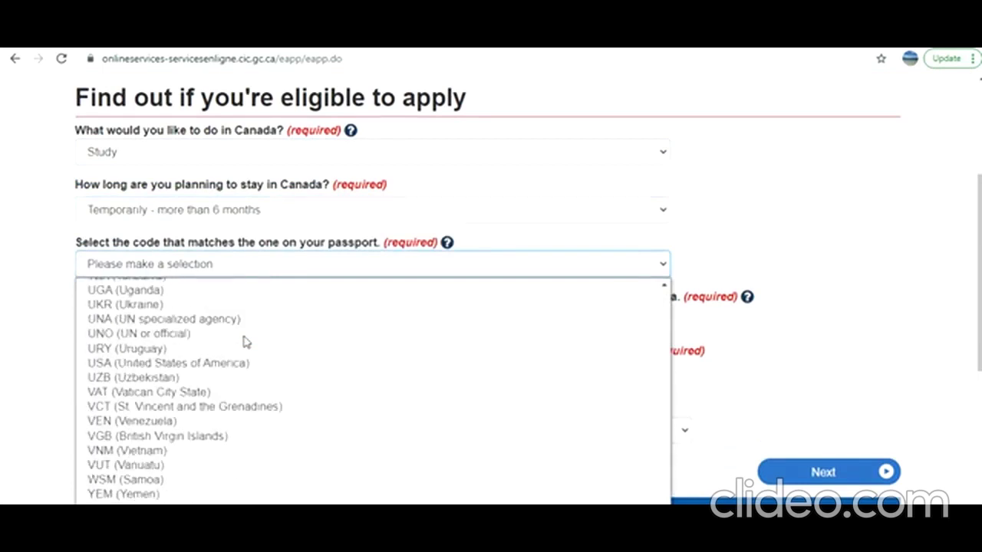
scroll(245, 342, "up", 20)
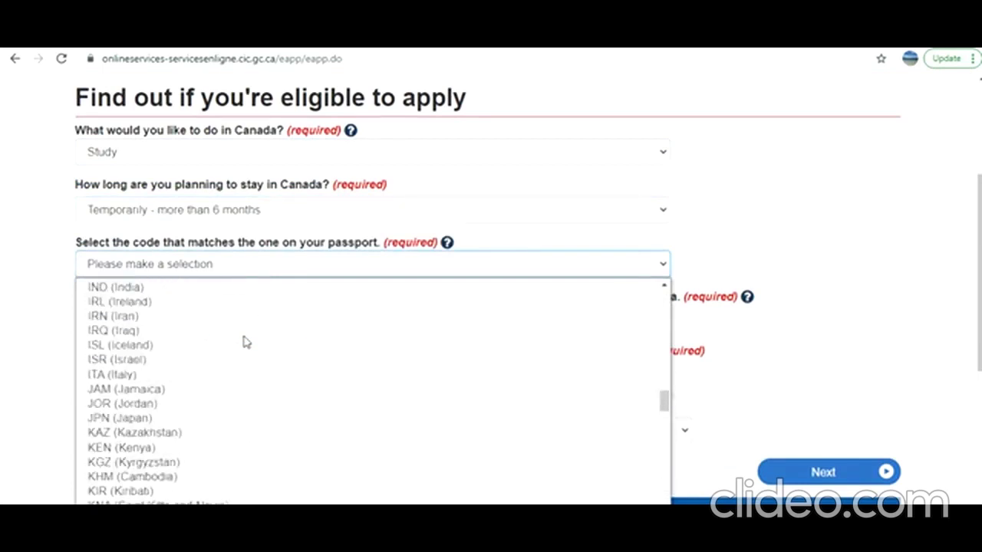
scroll(246, 342, "up", 5)
scroll(245, 342, "down", 20)
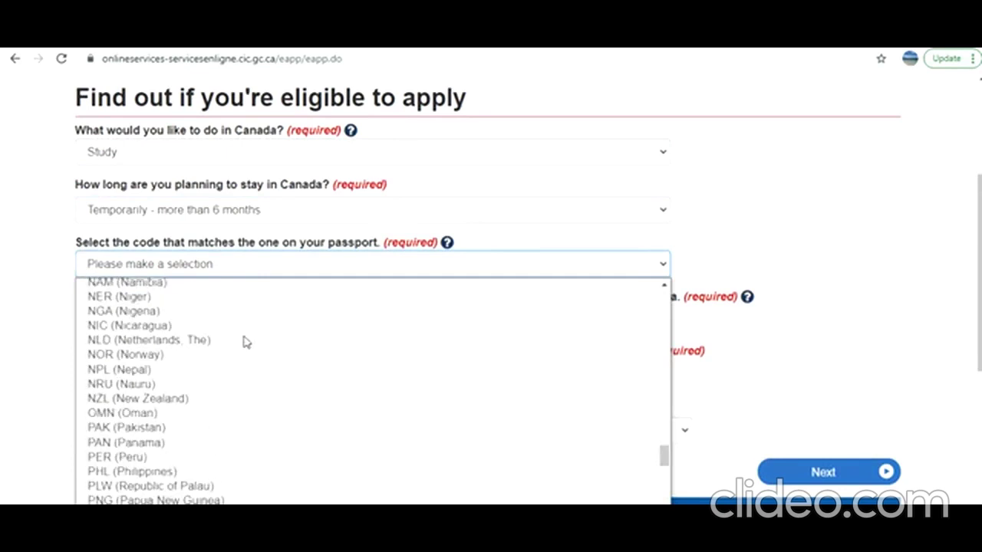
scroll(245, 342, "up", 10)
scroll(244, 341, "up", 8)
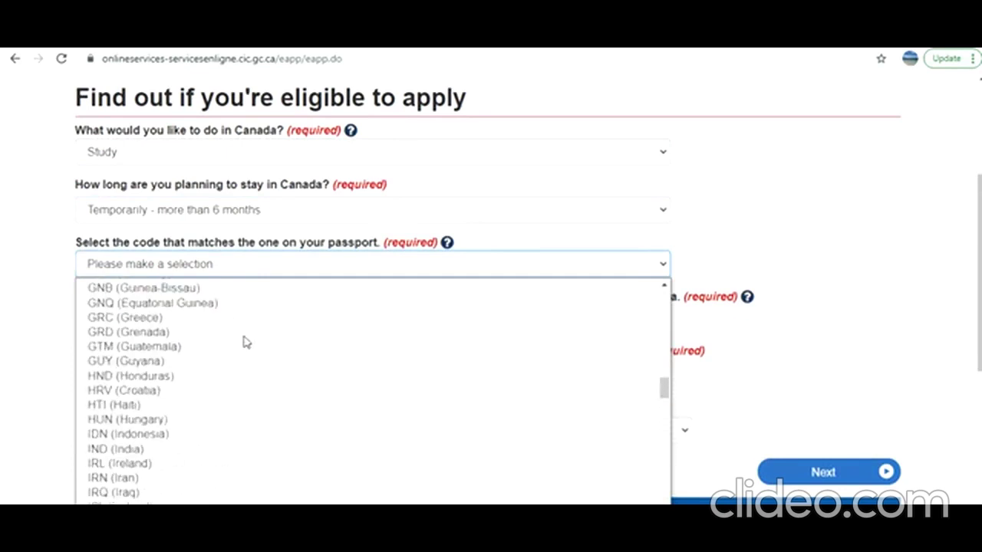
left_click(83, 451)
scroll(38, 388, "down", 2)
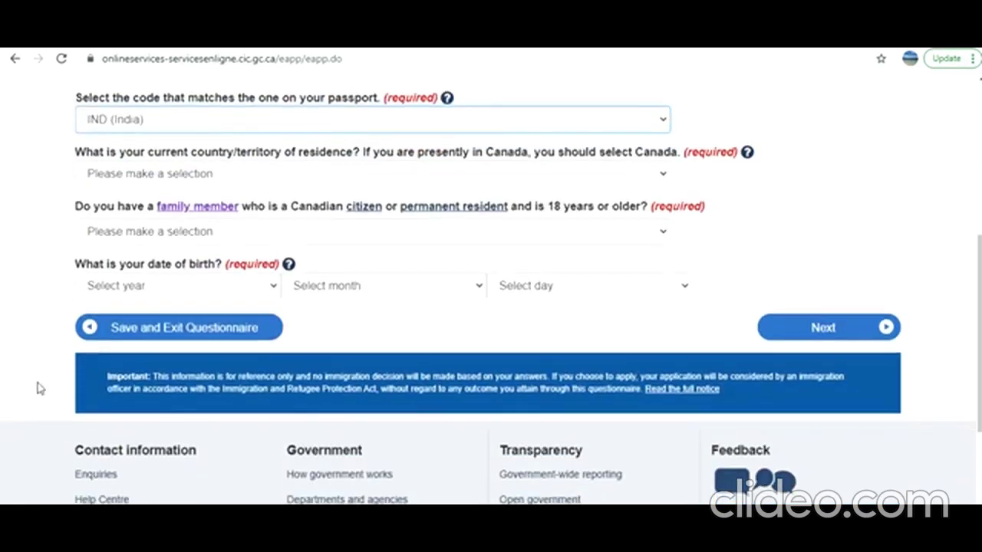
Set country of residence to India and answer No to having a Canadian family member
left_click(244, 185)
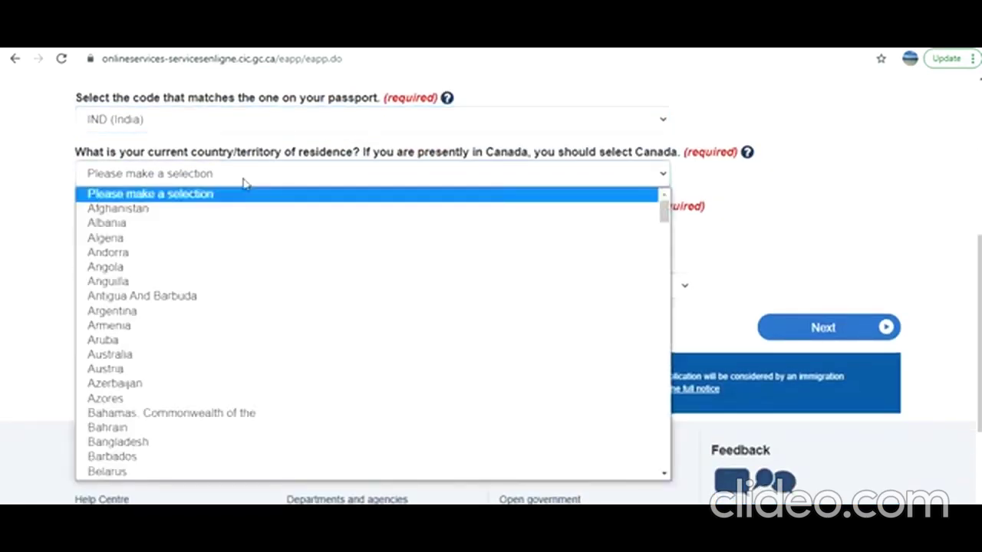
scroll(197, 307, "down", 10)
scroll(197, 307, "down", 5)
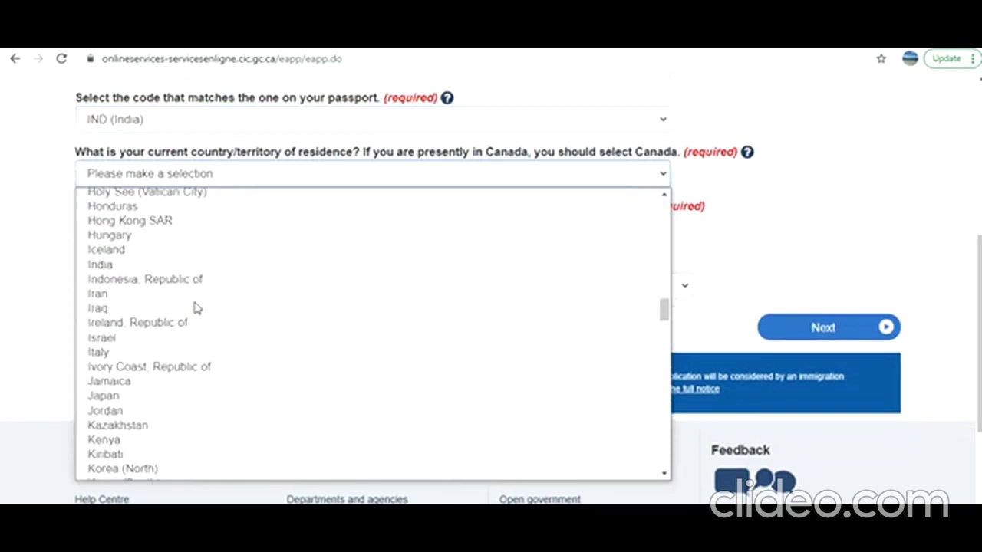
left_click(157, 265)
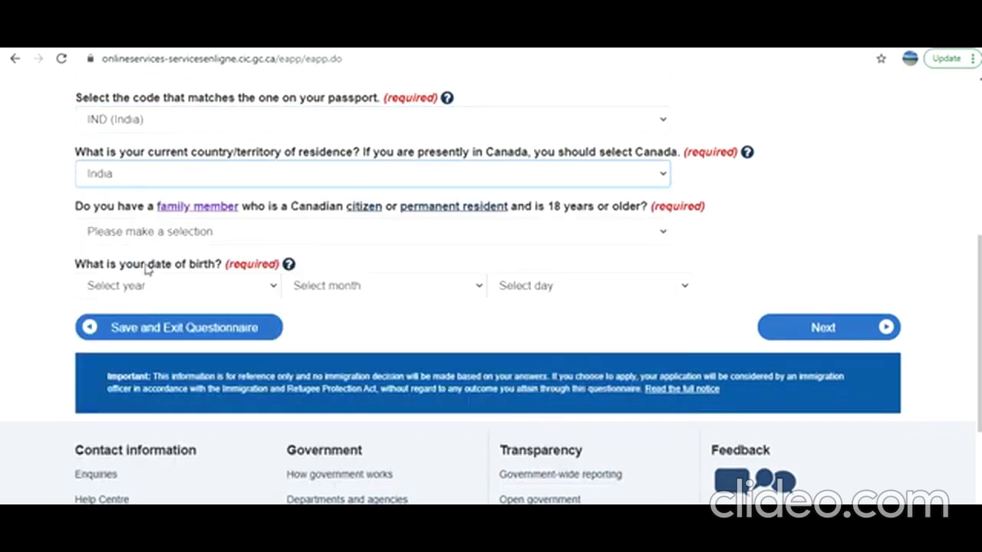
left_click(228, 233)
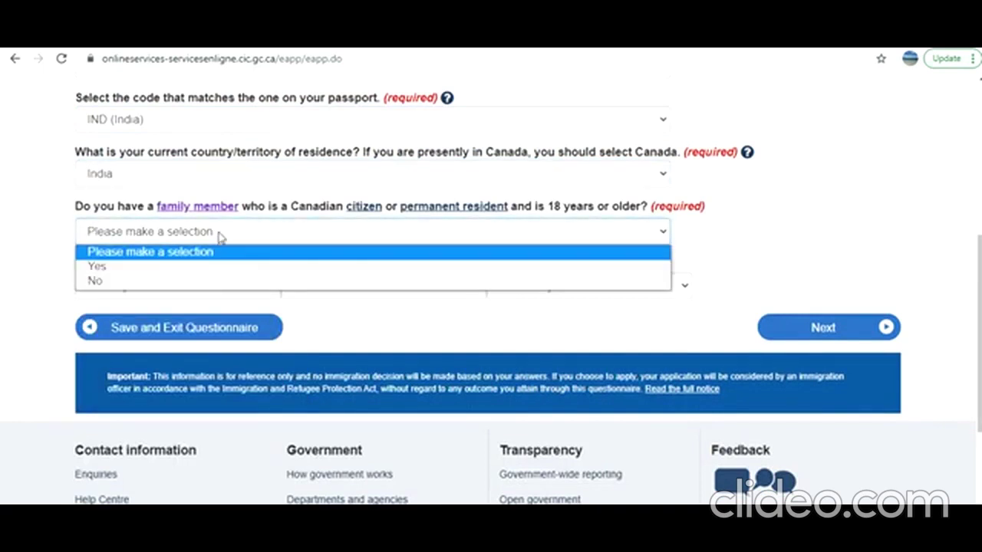
left_click(204, 283)
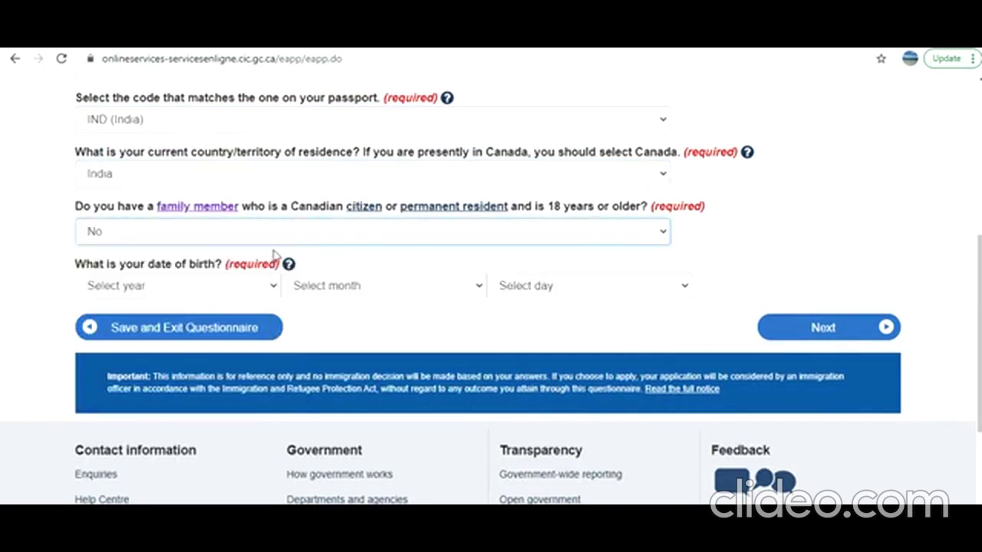
Enter the date of birth as 1995 / June / 01 and submit the answers
left_click(262, 288)
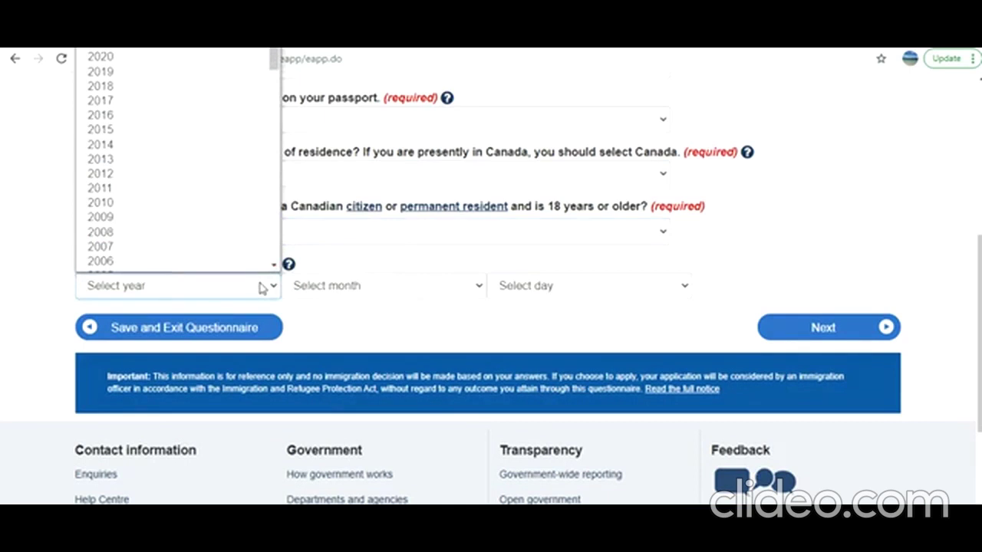
scroll(276, 179, "down", 3)
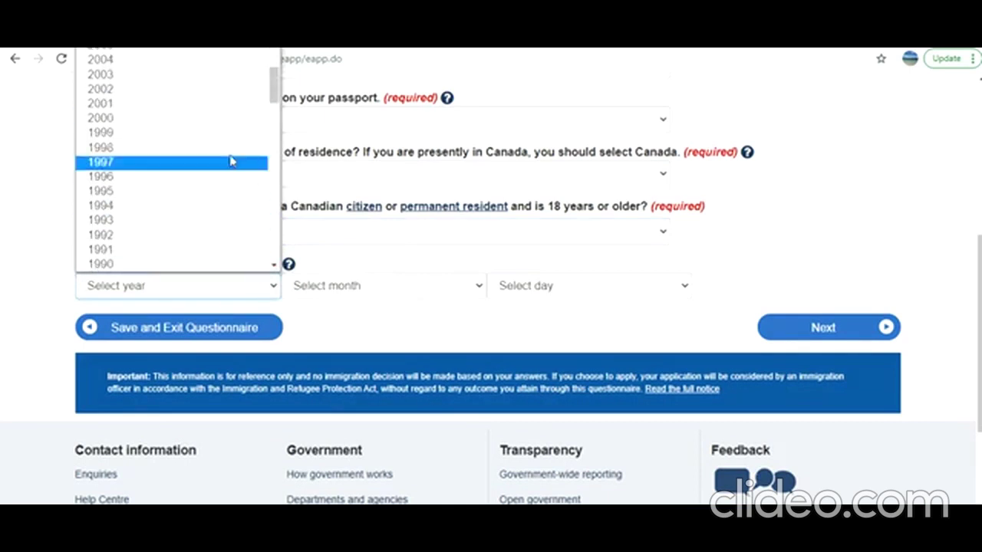
scroll(234, 117, "up", 2)
scroll(234, 116, "up", 1)
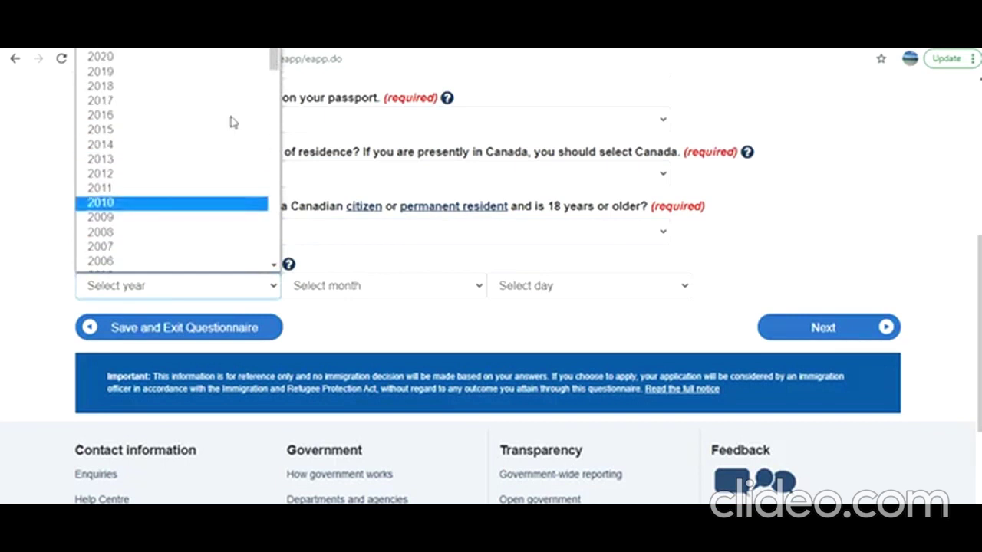
scroll(232, 121, "down", 4)
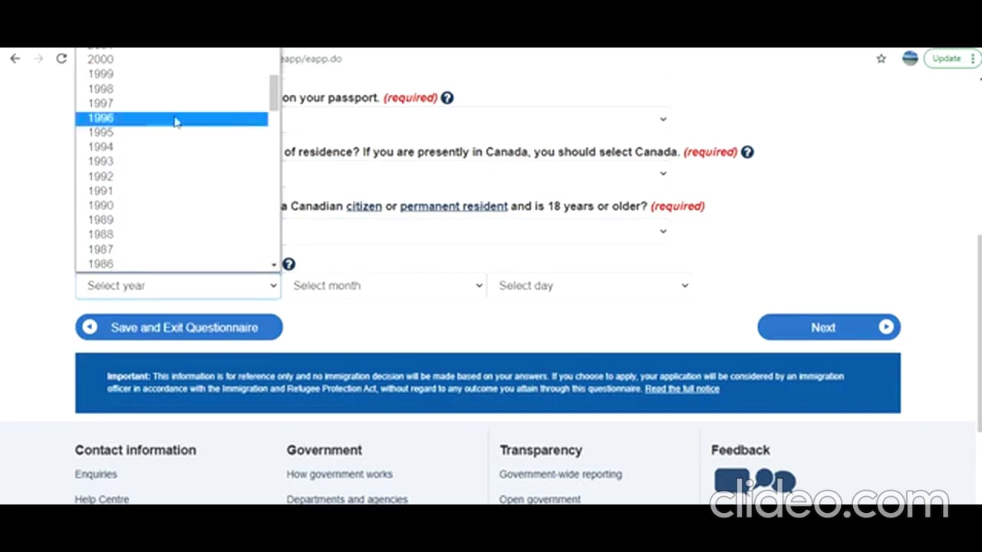
left_click(181, 134)
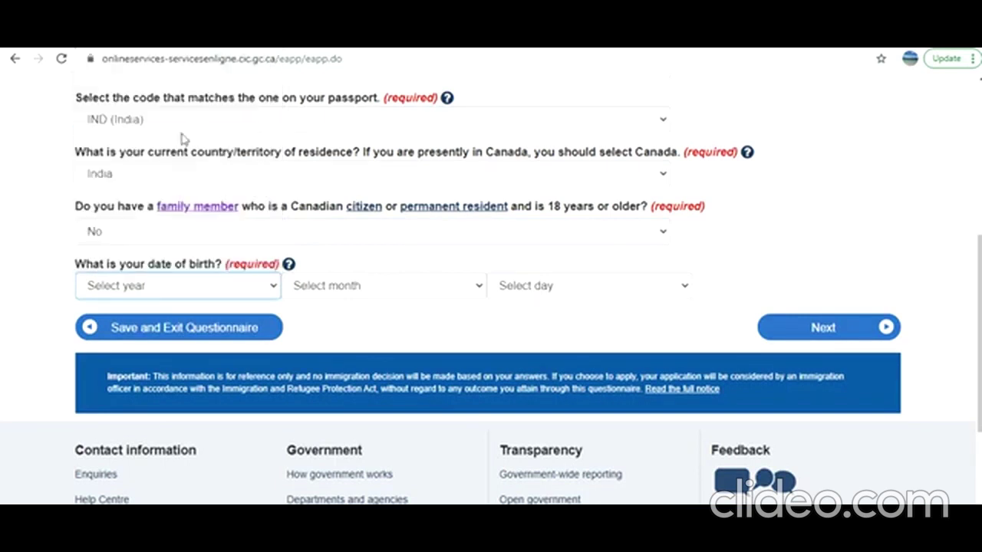
left_click(407, 286)
left_click(365, 393)
left_click(520, 282)
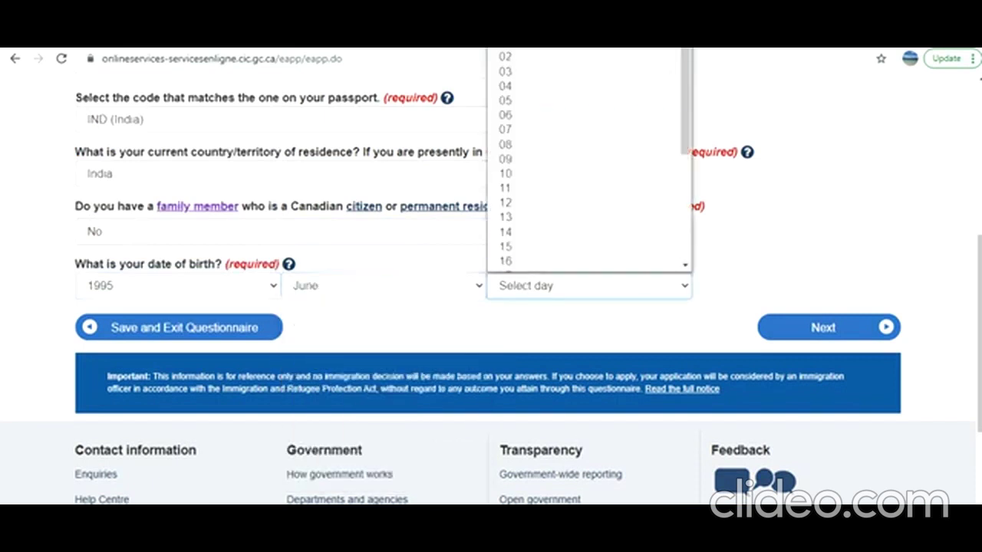
left_click(598, 51)
left_click(828, 330)
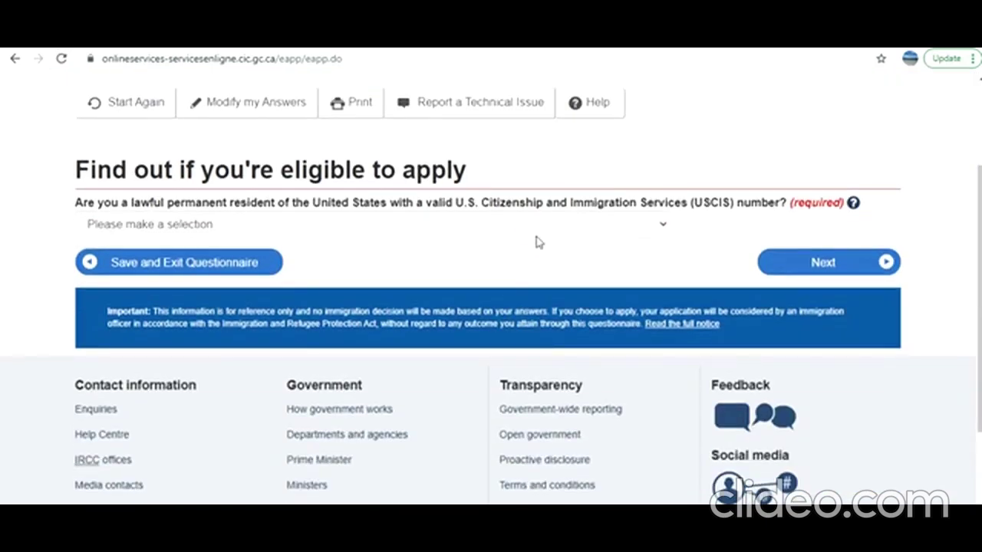
Answer No to being a U.S. lawful permanent resident
left_click(544, 234)
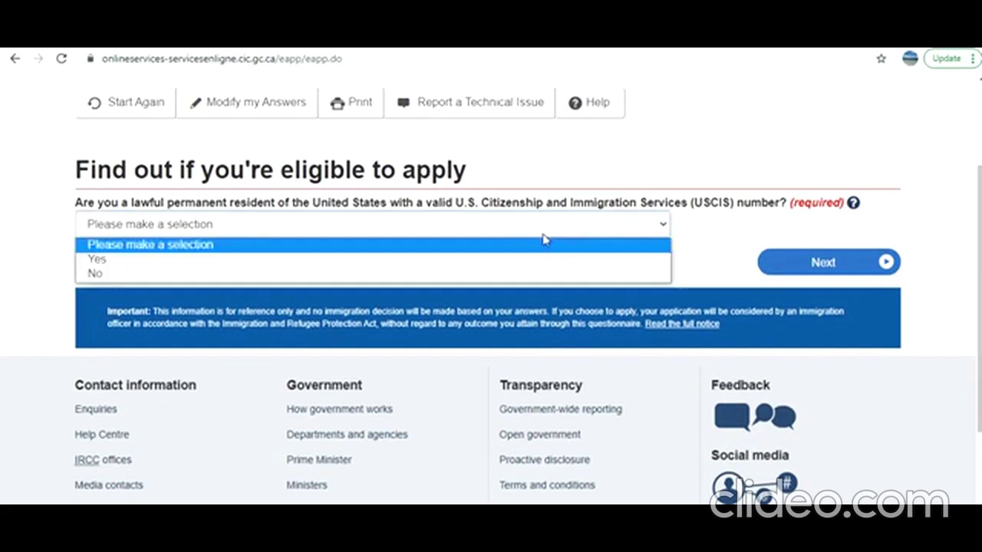
left_click(542, 275)
left_click(827, 263)
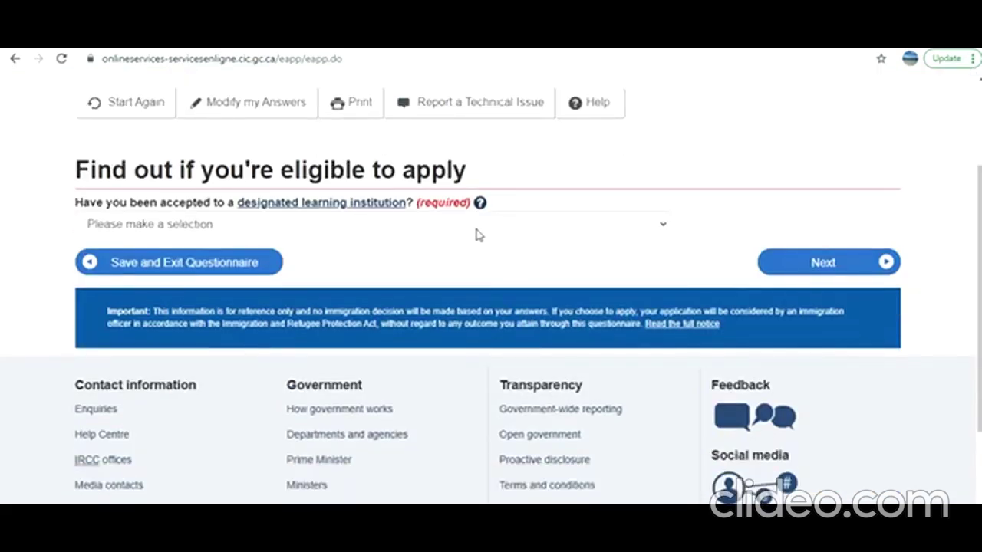
Answer Yes to acceptance by a designated learning institution
left_click(480, 224)
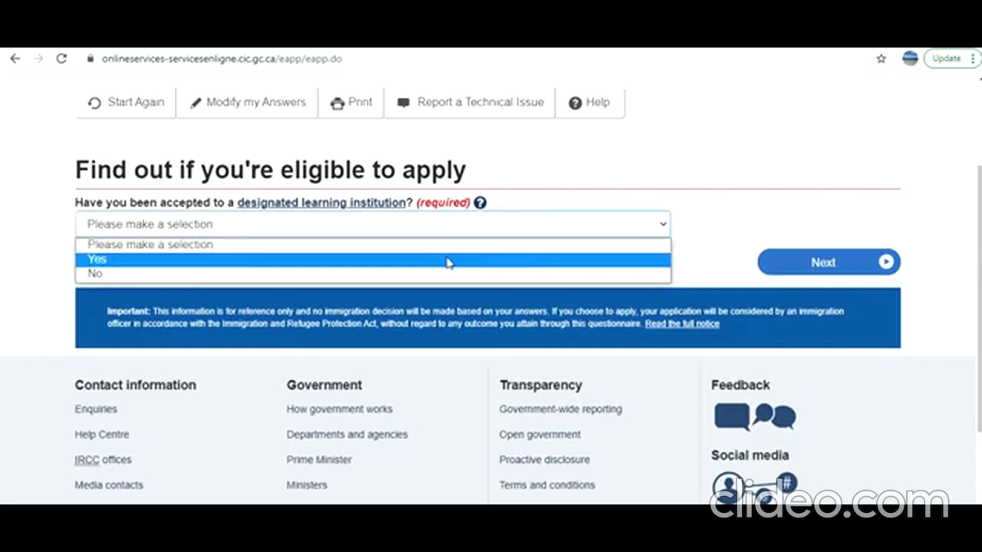
left_click(447, 259)
left_click(811, 267)
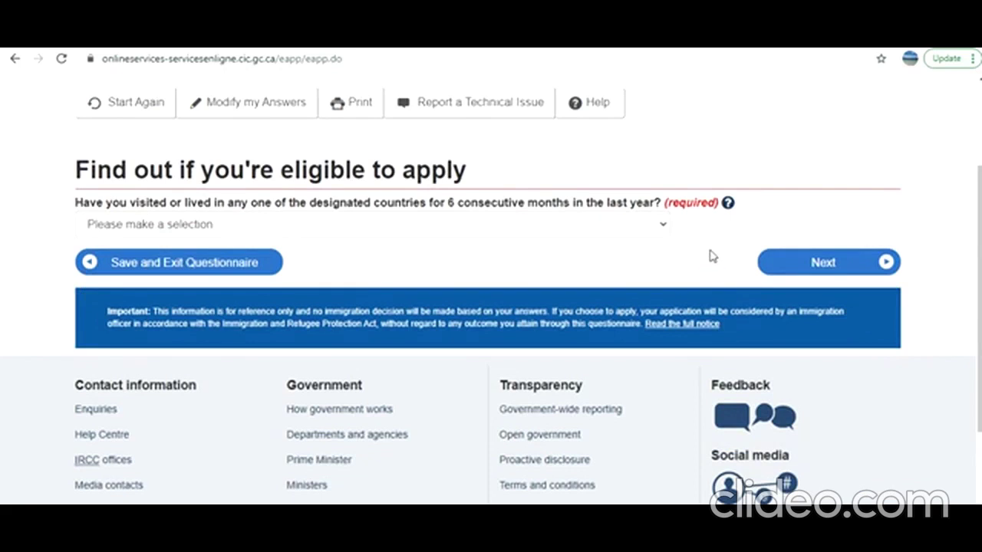
Open the designated countries help and its link in a new tab, then cancel leaving the questionnaire
left_click(728, 204)
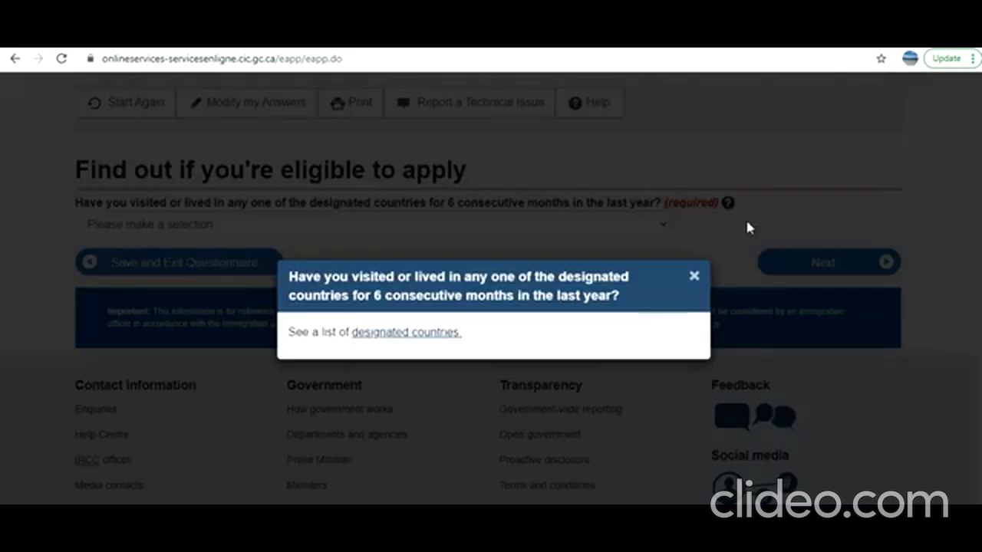
right_click(426, 340)
left_click(452, 345)
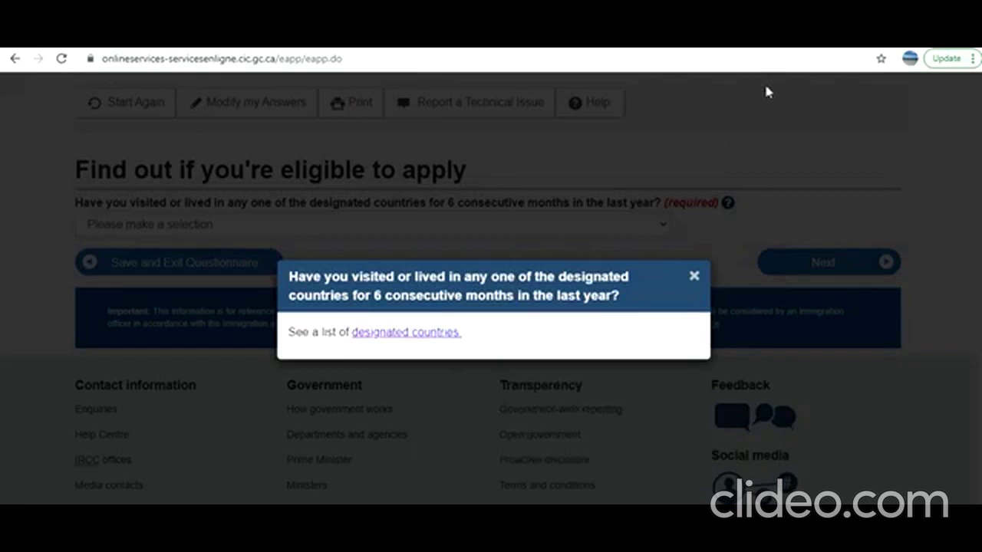
left_click(768, 40)
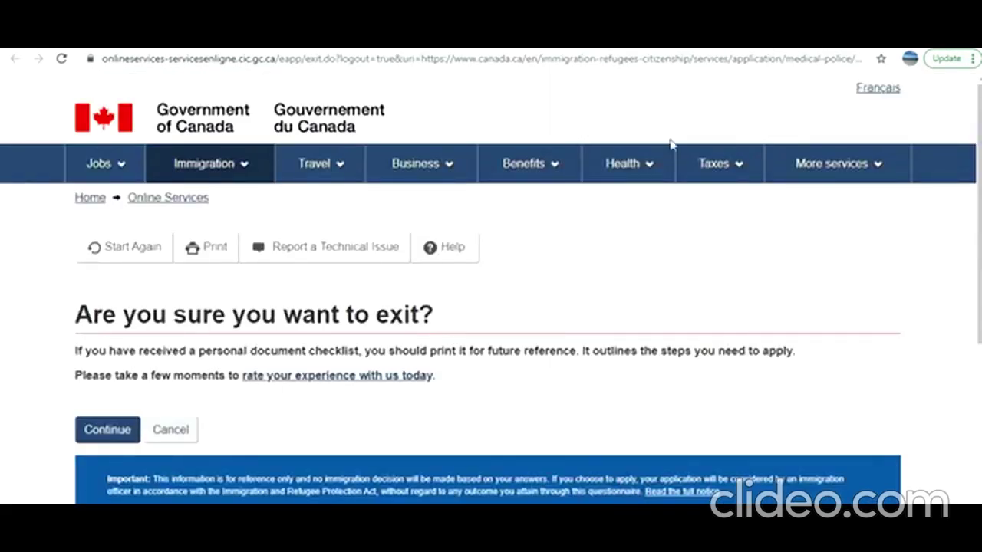
left_click(686, 40)
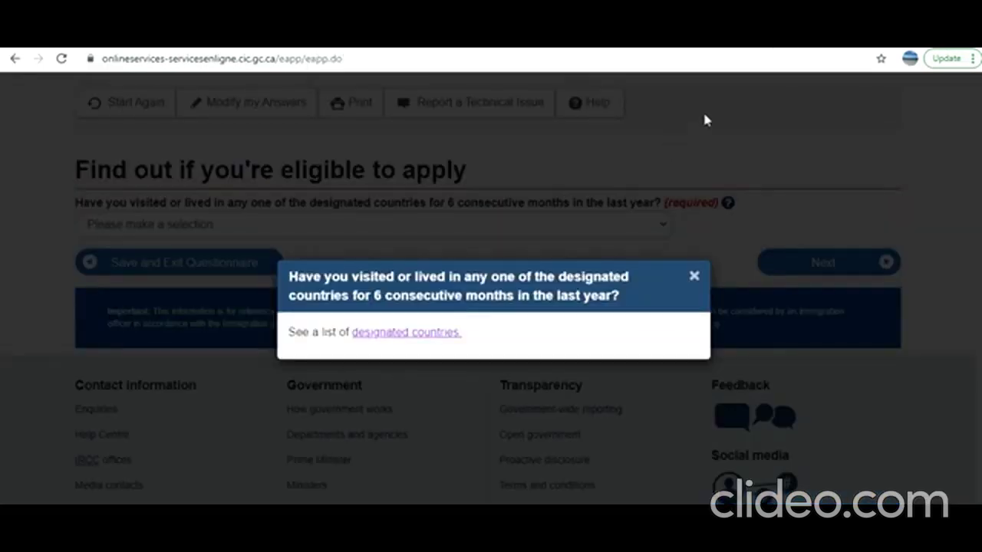
left_click(442, 335)
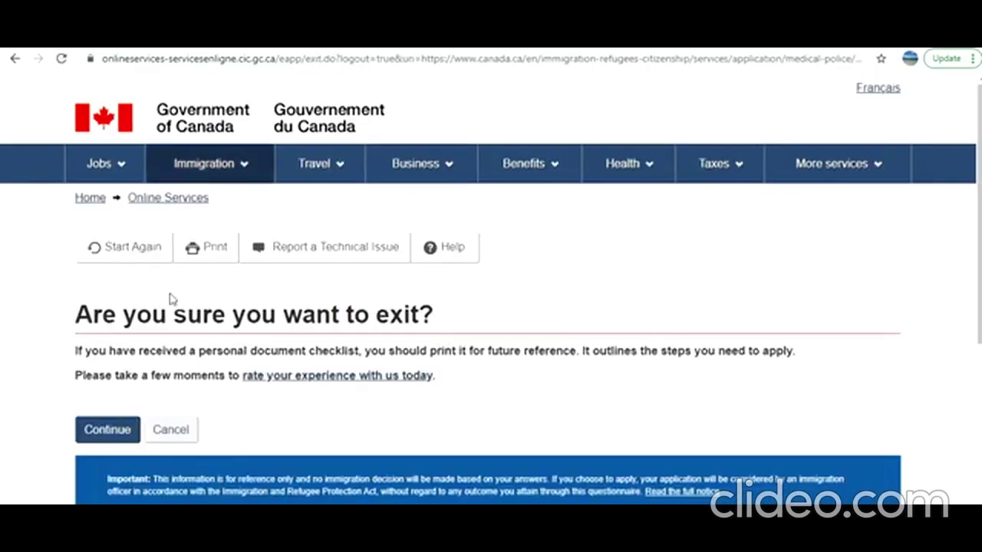
left_click(154, 429)
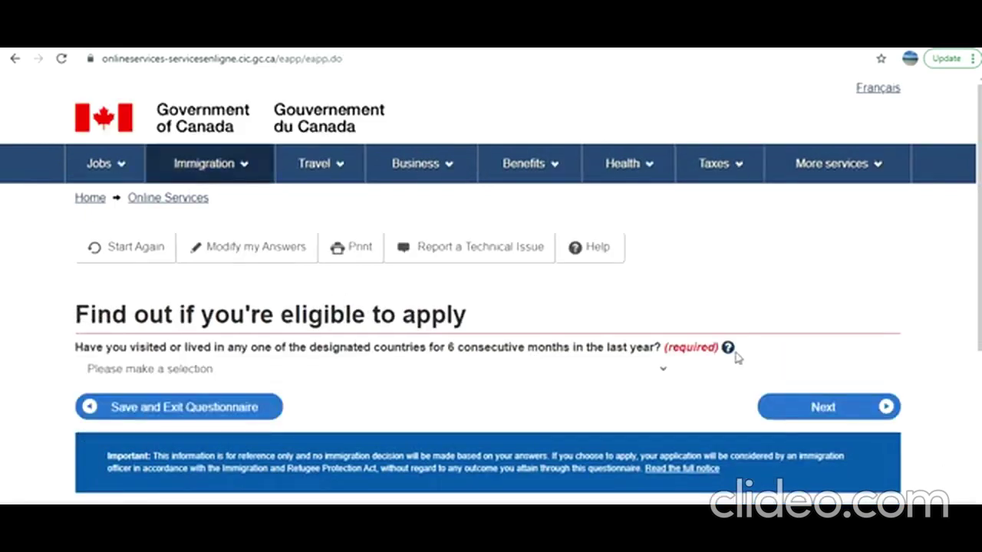
Copy the designated countries link address from the help and bring up Notepad
left_click(728, 348)
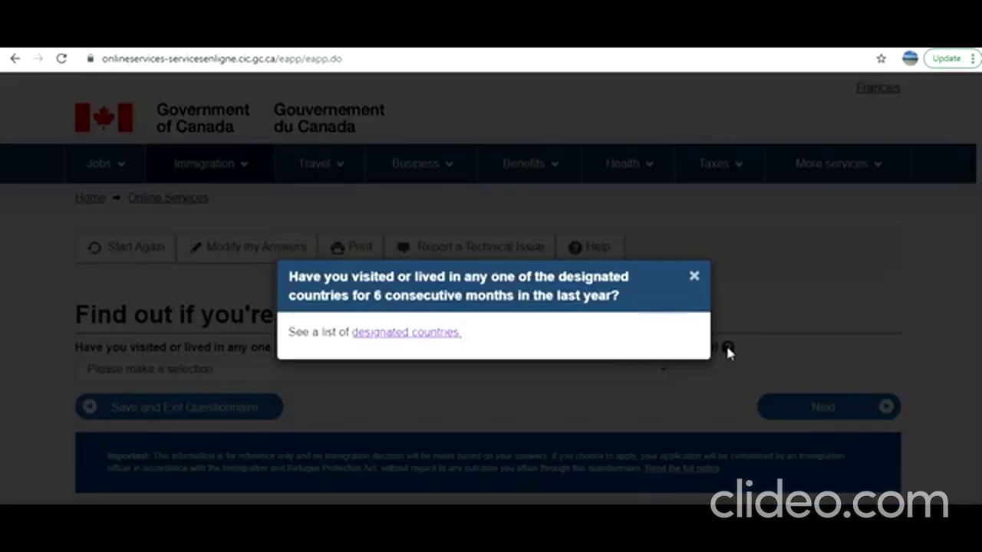
right_click(407, 340)
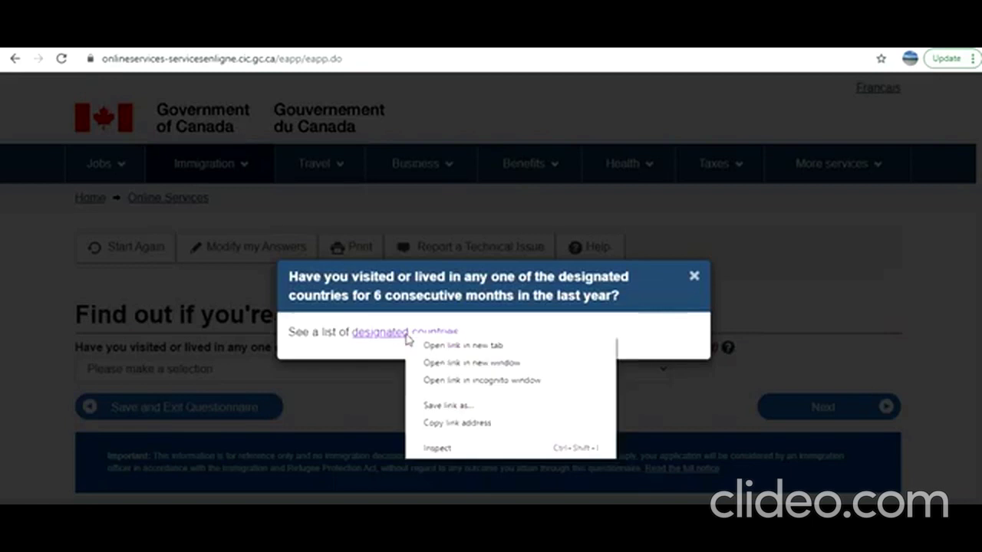
left_click(461, 404)
key("alt+Tab")
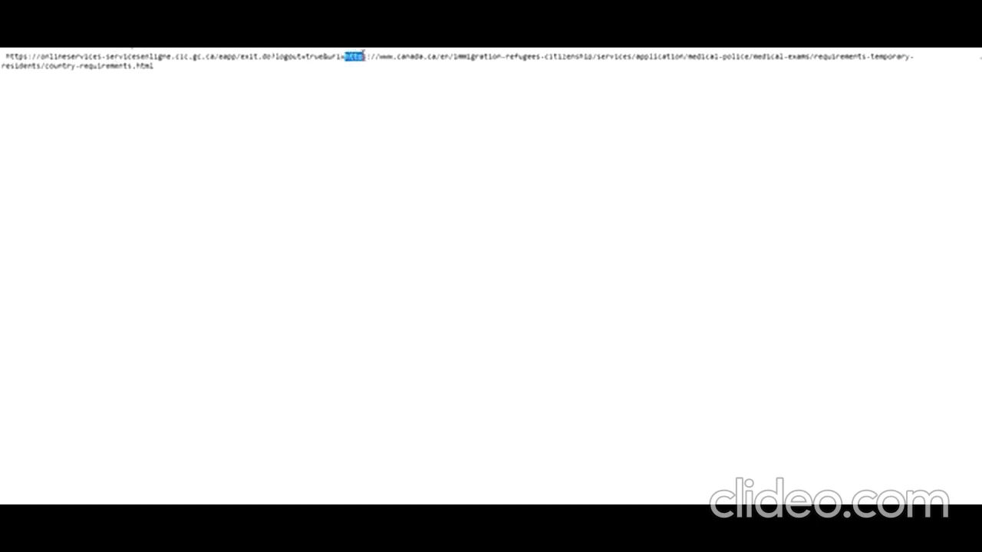
Copy the canada.ca address that follows 'uri=' in the pasted Notepad link
left_click_drag(369, 57, 316, 67)
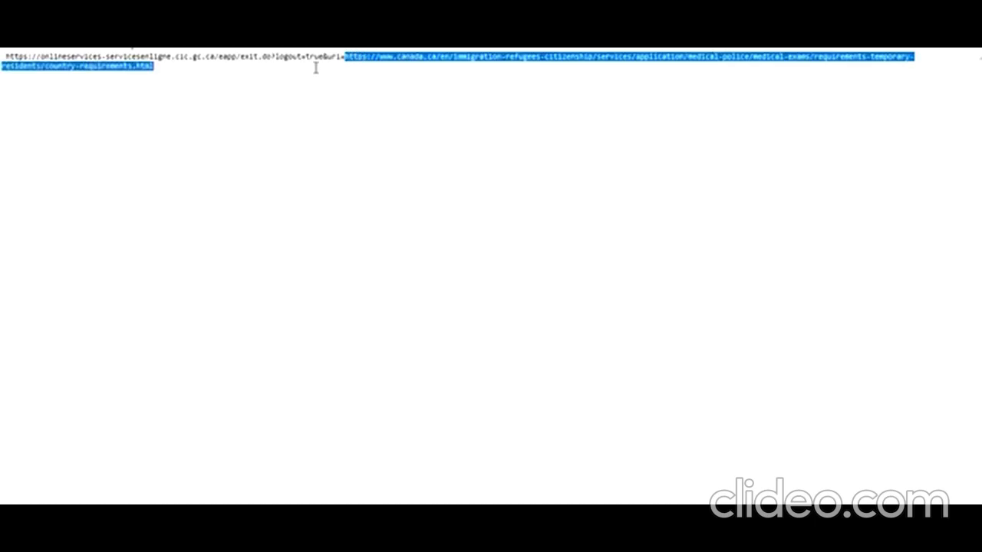
right_click(373, 63)
left_click(397, 104)
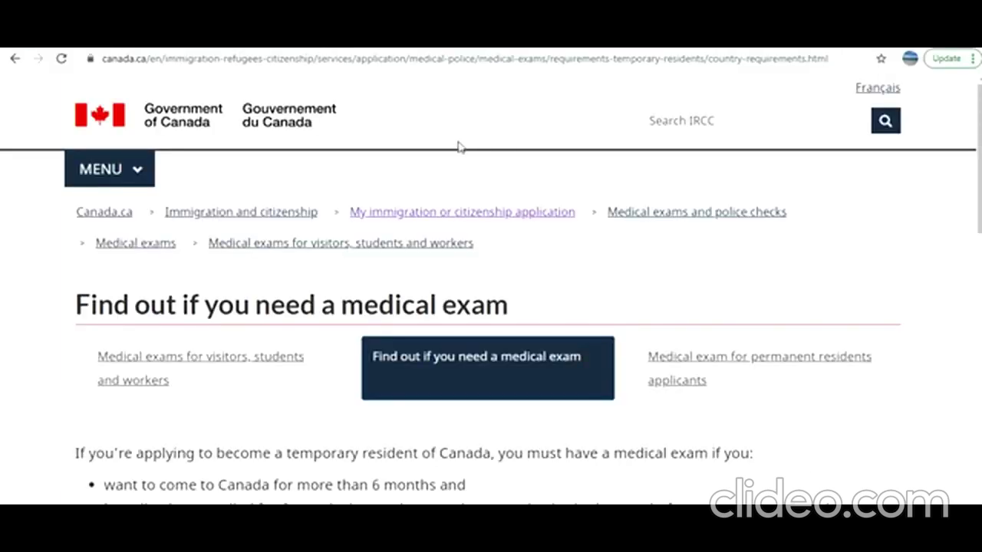
Filter the Canada.ca country table with 'indi' to check India's medical exam requirement
scroll(469, 285, "down", 5)
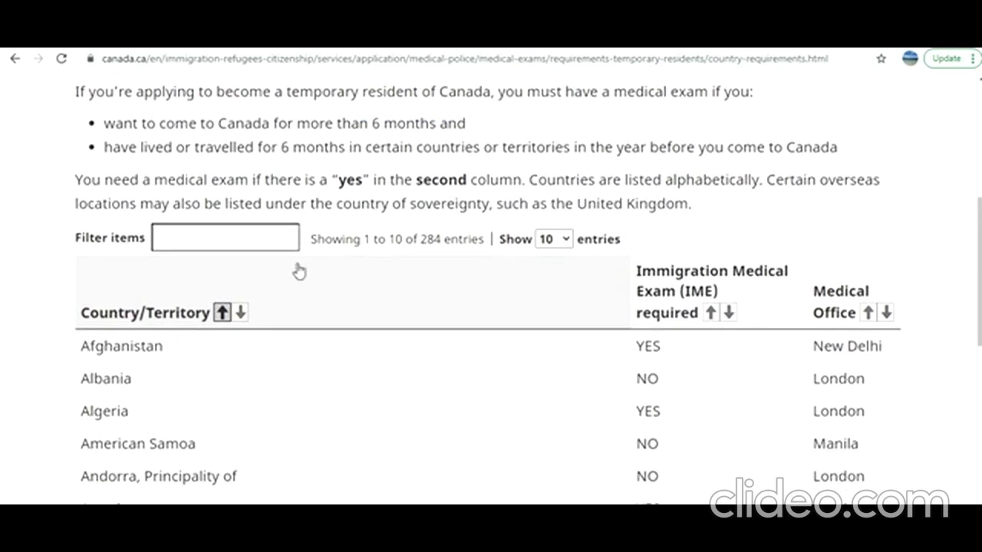
left_click(217, 234)
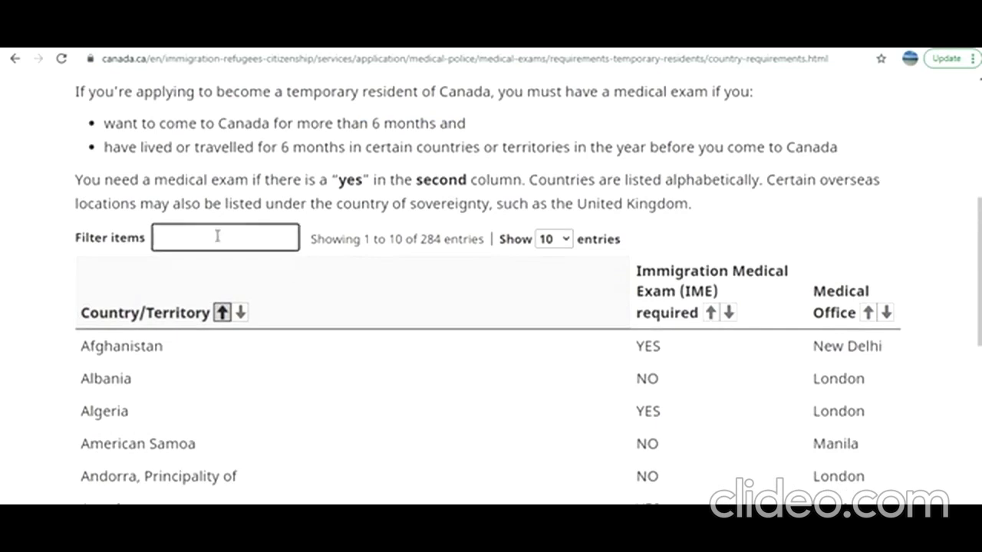
type("indi")
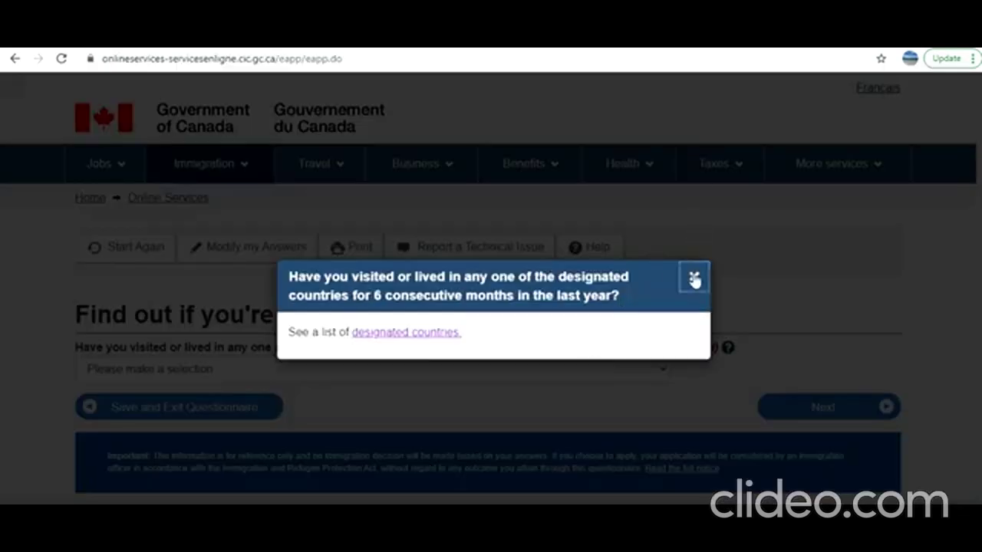
Answer Yes to the designated countries question and No to a recent medical exam
left_click(694, 280)
left_click(395, 373)
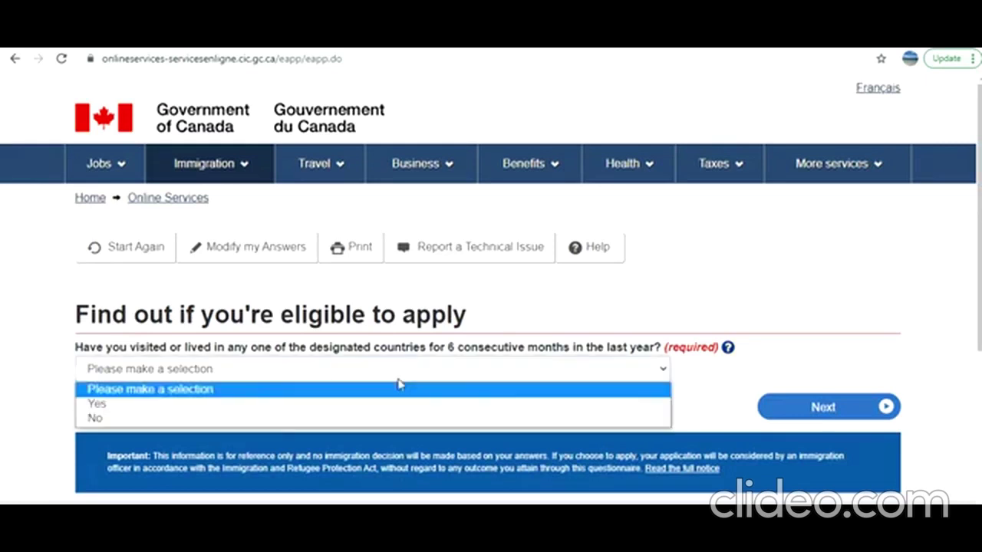
left_click(283, 403)
left_click(808, 407)
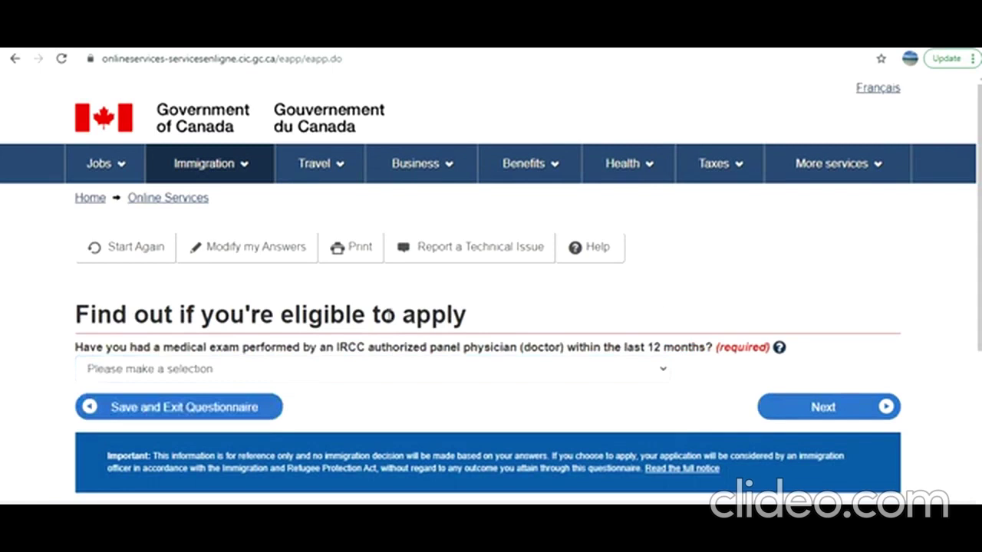
left_click(196, 369)
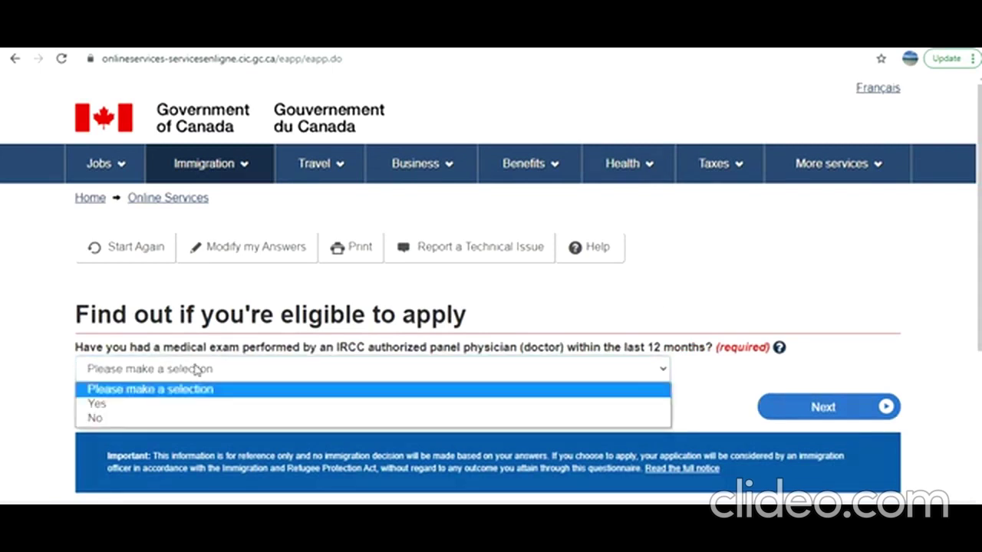
left_click(196, 420)
left_click(776, 409)
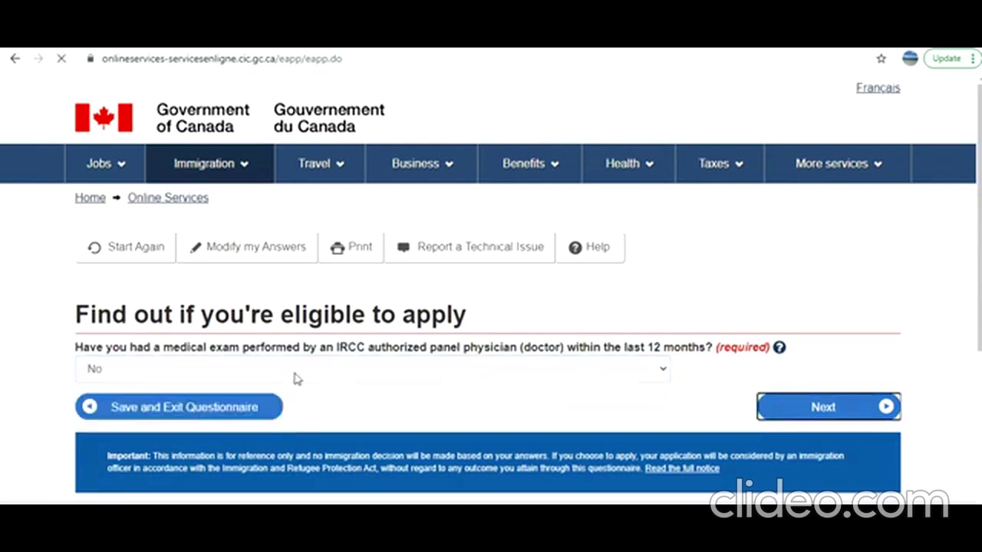
Set marital status to Never Married/Single and destination province to Ontario, then view results
scroll(289, 377, "down", 2)
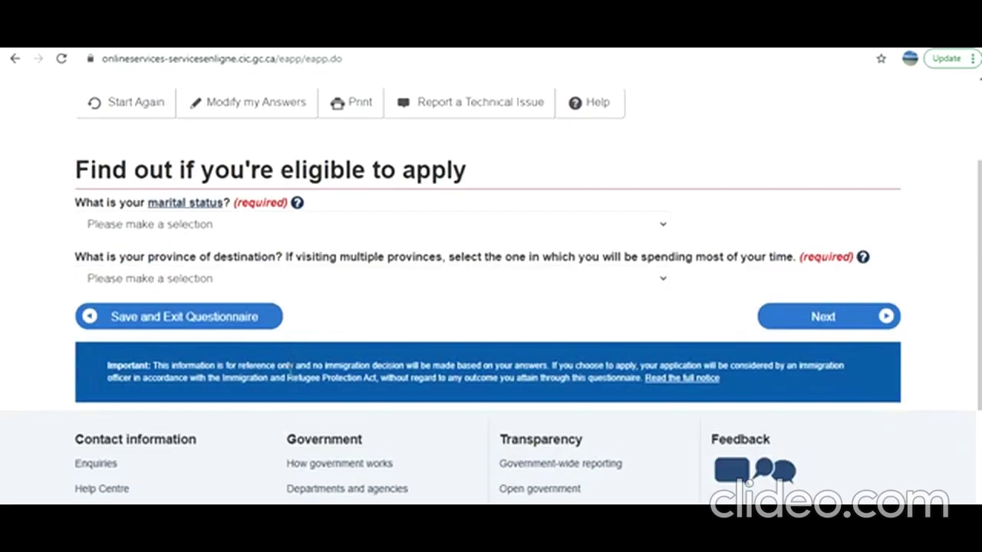
left_click(294, 223)
left_click(245, 357)
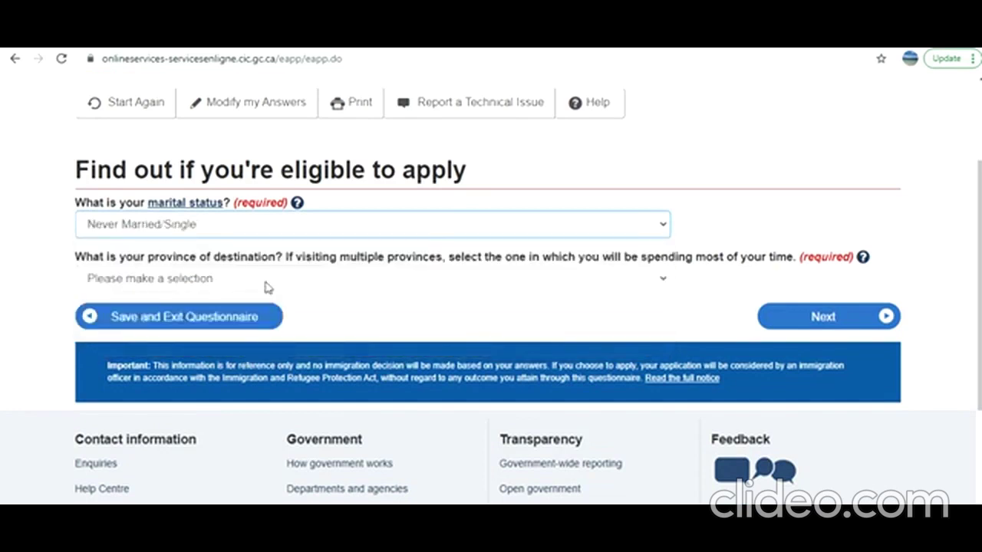
left_click(266, 284)
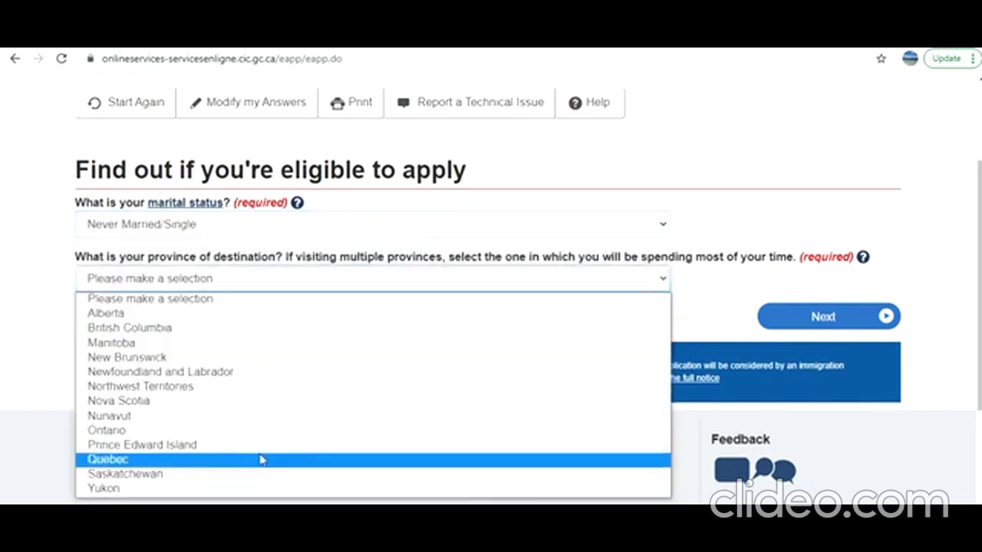
left_click(258, 430)
left_click(795, 326)
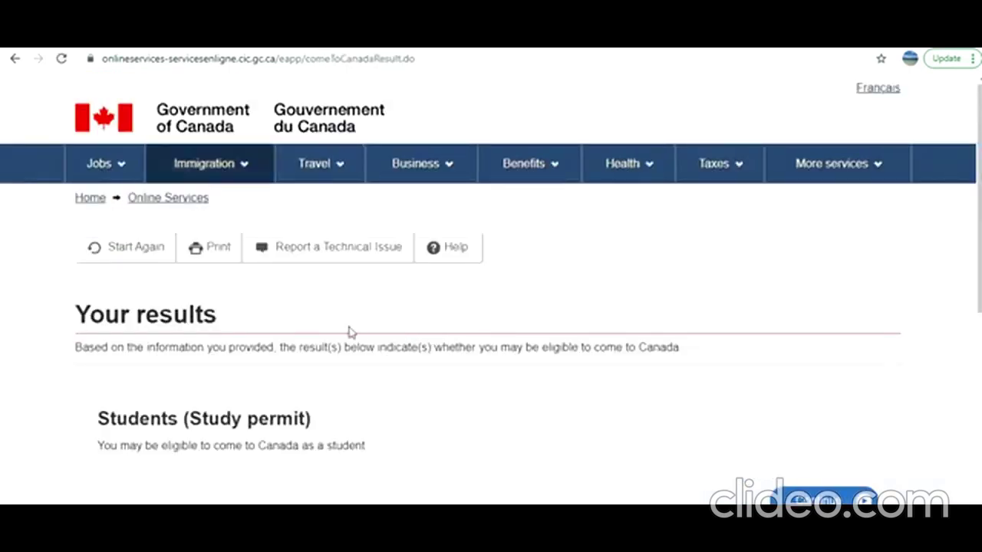
Continue past the Study permit result and the Create your personal checklist page
scroll(349, 332, "down", 2)
scroll(349, 332, "down", 1)
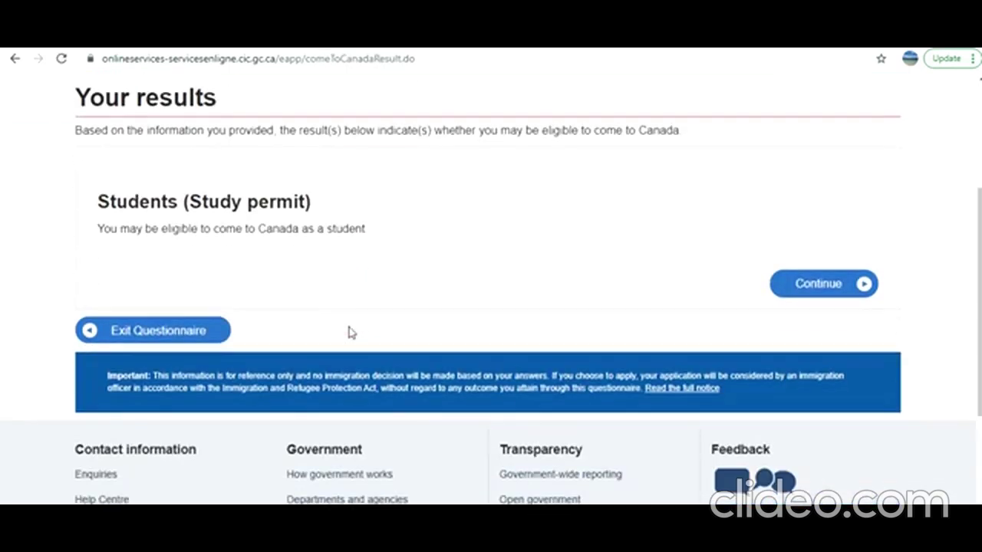
left_click_drag(168, 230, 364, 229)
left_click(336, 269)
left_click(823, 284)
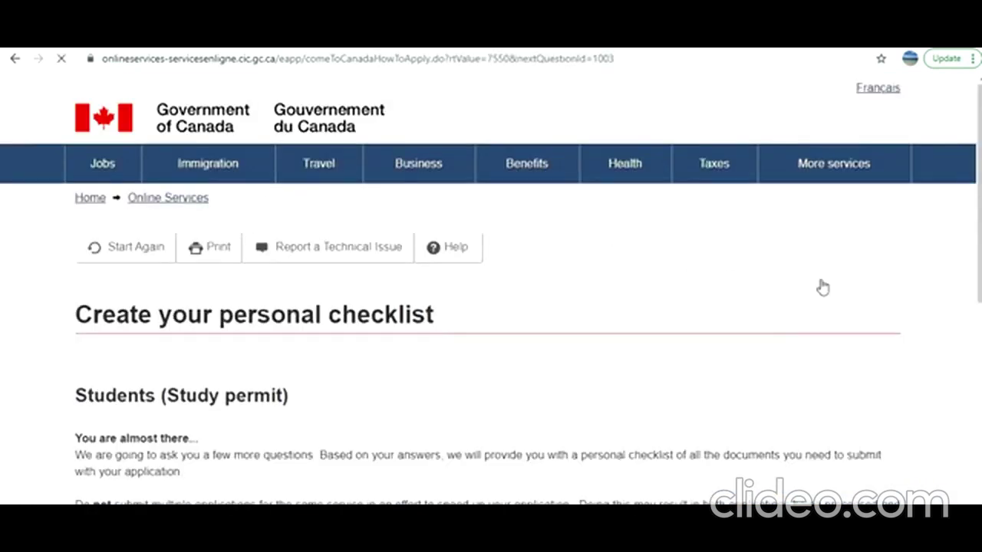
scroll(765, 342, "down", 3)
left_click(843, 371)
scroll(588, 335, "down", 2)
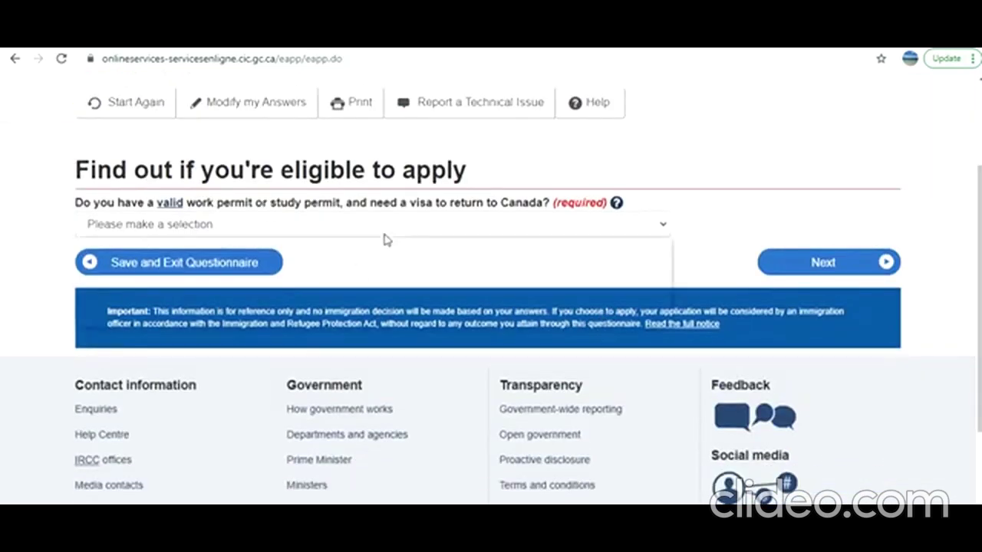
Answer No to holding a valid permit and to being an exchange student
left_click(386, 235)
left_click(306, 321)
left_click(801, 263)
scroll(367, 285, "down", 2)
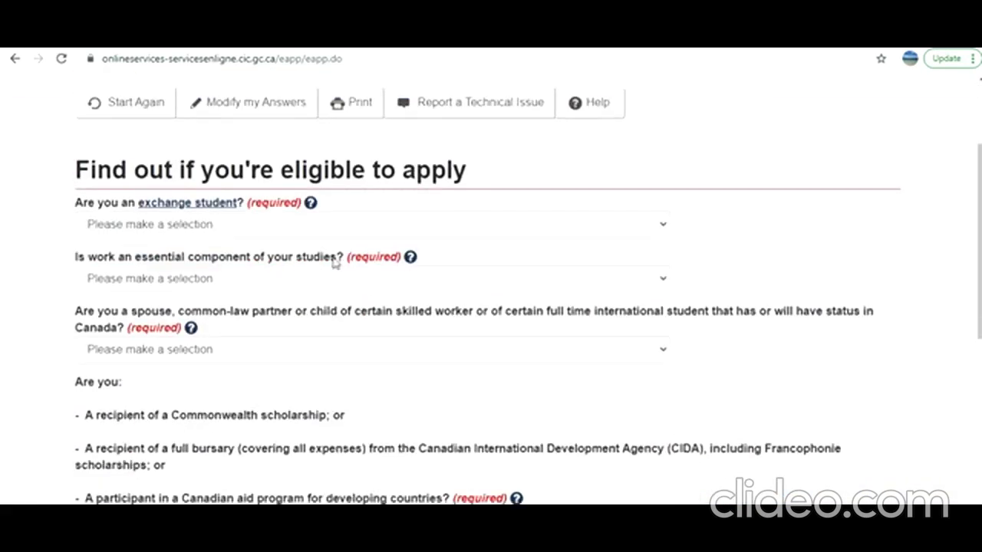
left_click(272, 236)
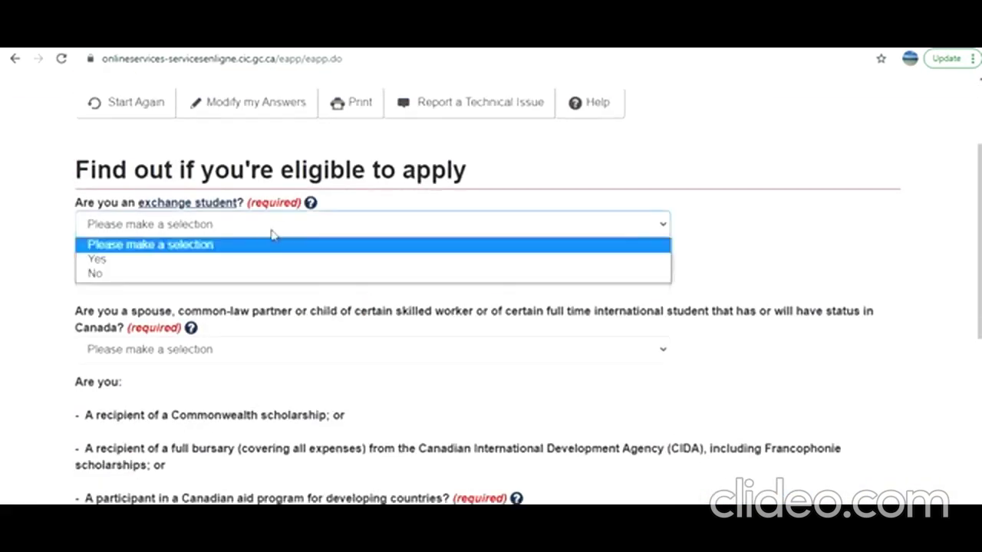
left_click(237, 274)
Answer No to the work-essential, spouse/partner and scholarship or aid program questions, then submit
scroll(253, 272, "down", 1)
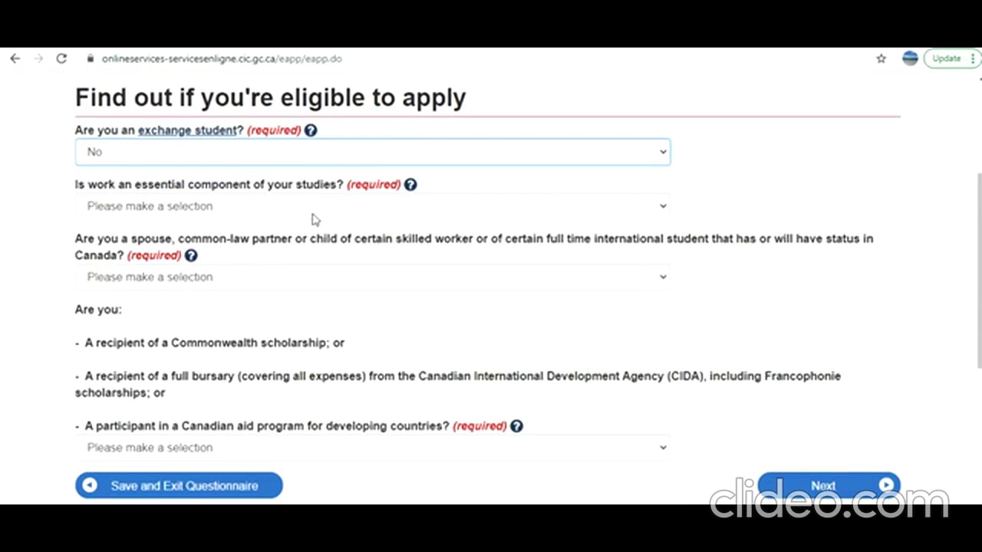
left_click(312, 219)
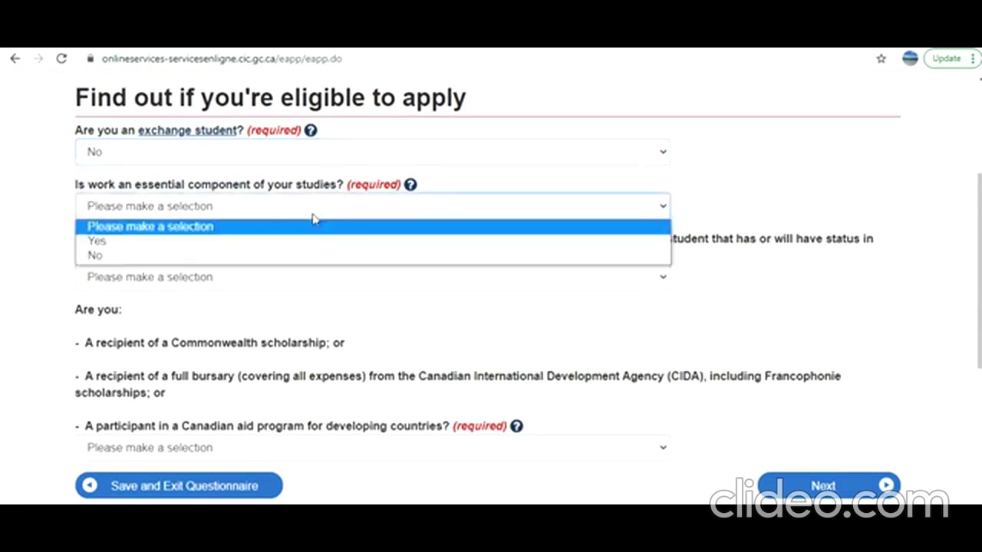
left_click(299, 258)
scroll(298, 257, "down", 1)
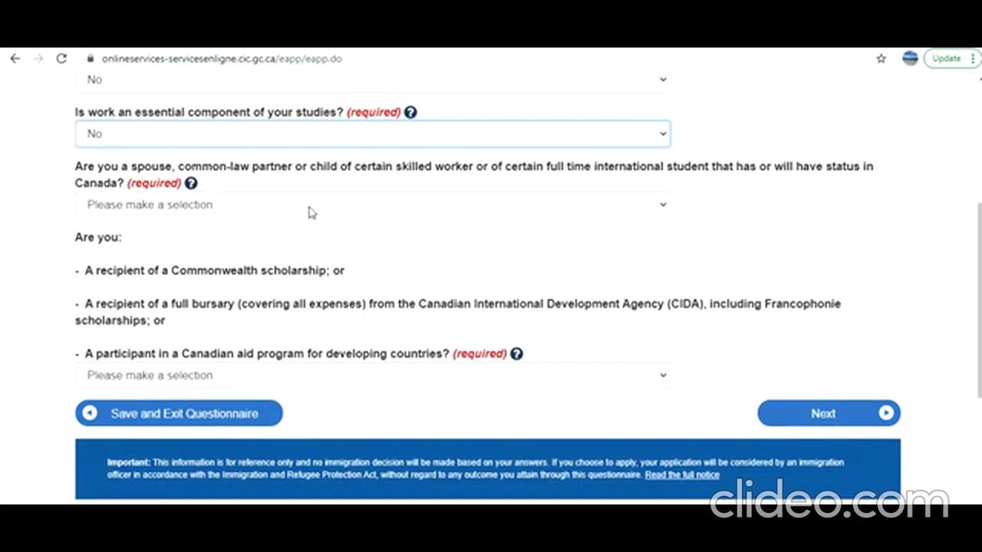
left_click(311, 212)
left_click(299, 254)
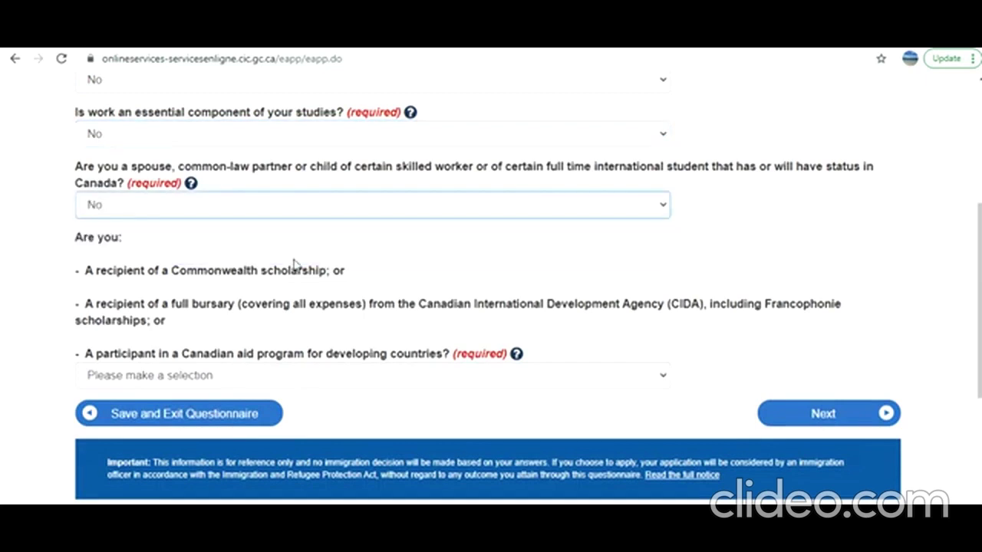
scroll(290, 267, "down", 1)
left_click(250, 209)
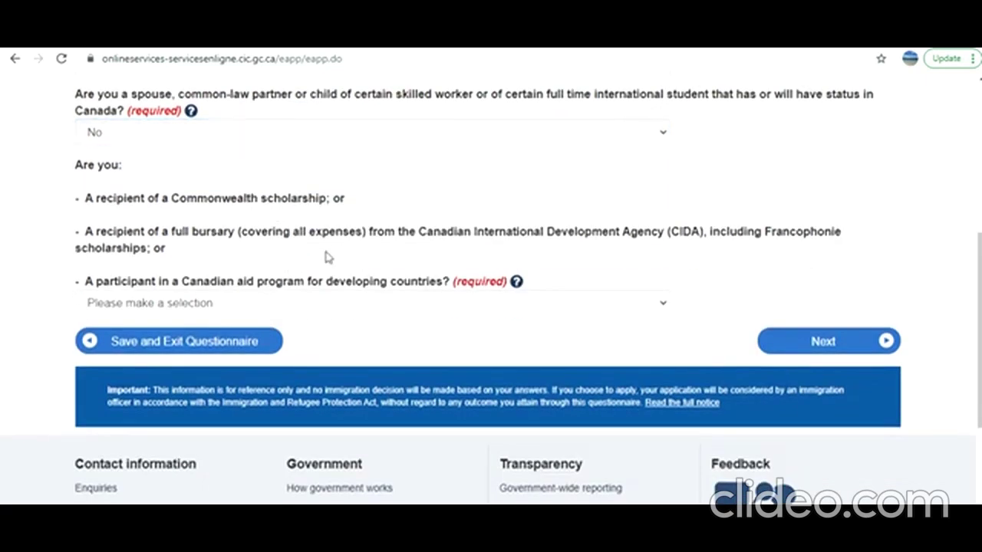
left_click(334, 309)
left_click(341, 351)
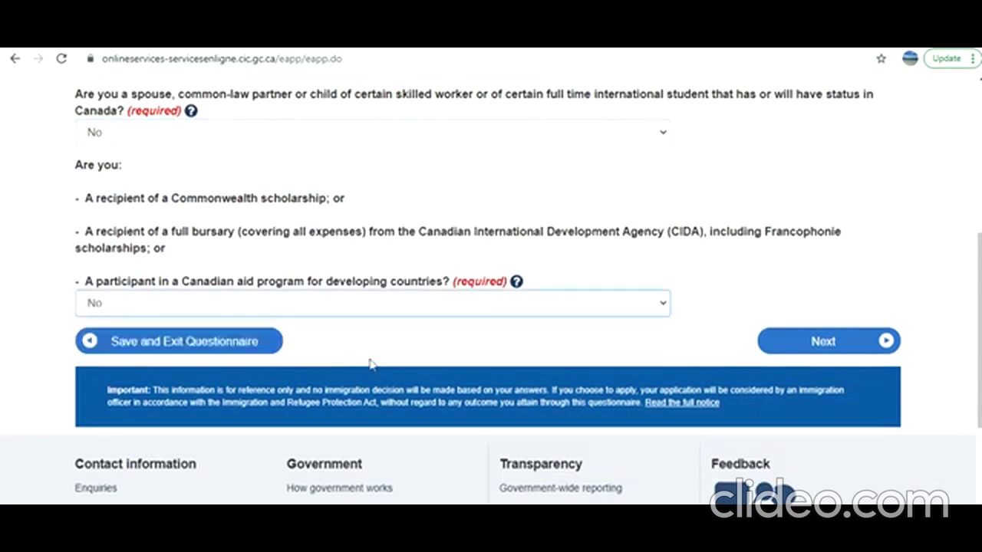
left_click(844, 345)
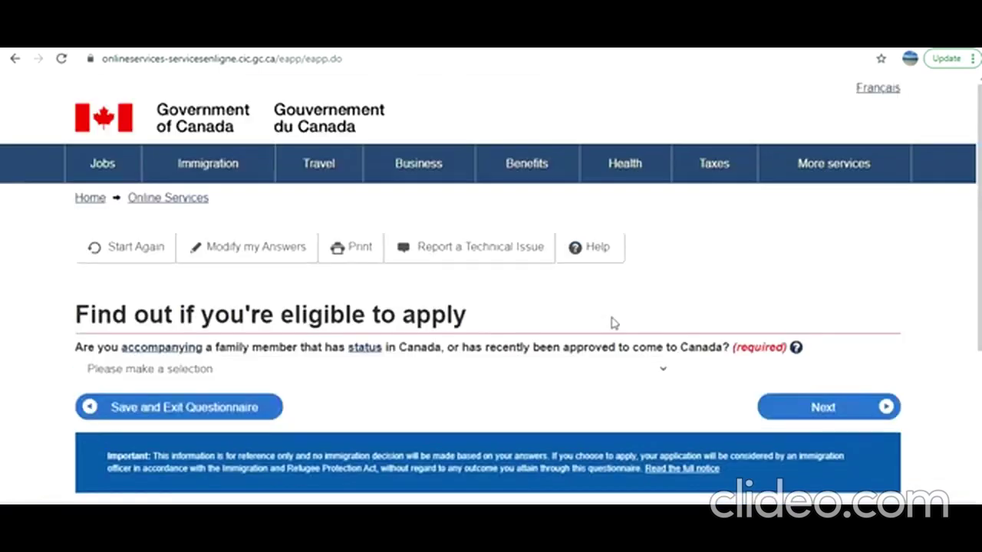
Answer No to accompanying a family member and to any criminal offence
scroll(612, 322, "down", 1)
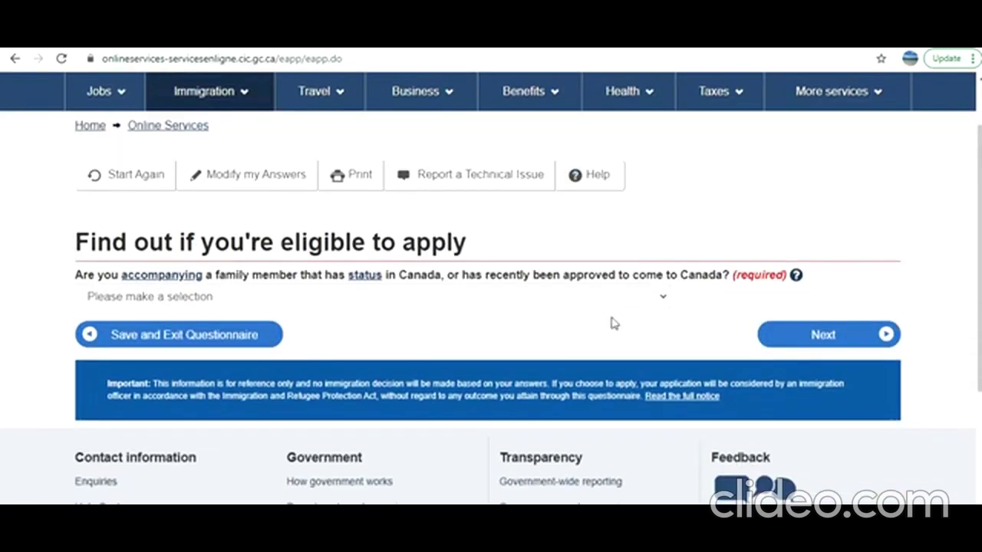
left_click(425, 292)
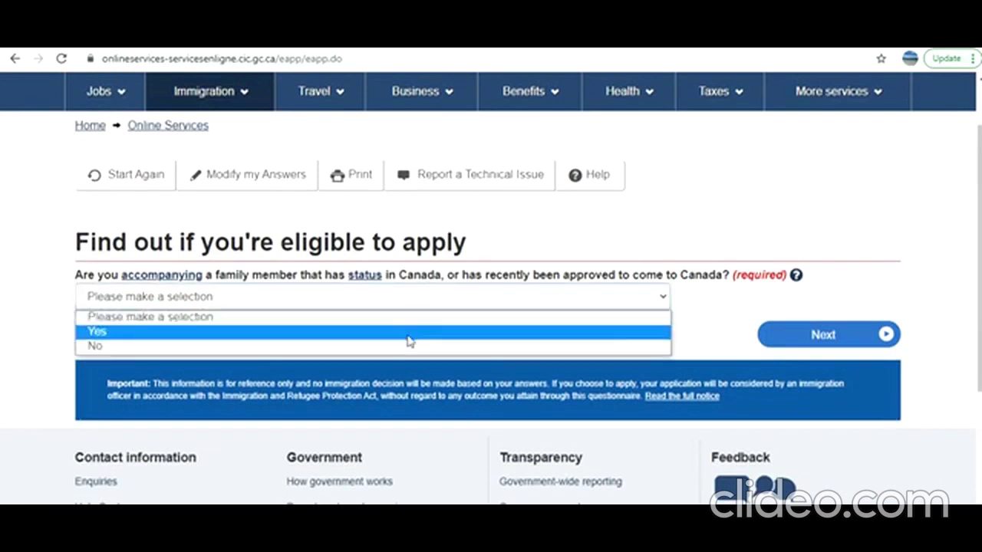
left_click(449, 349)
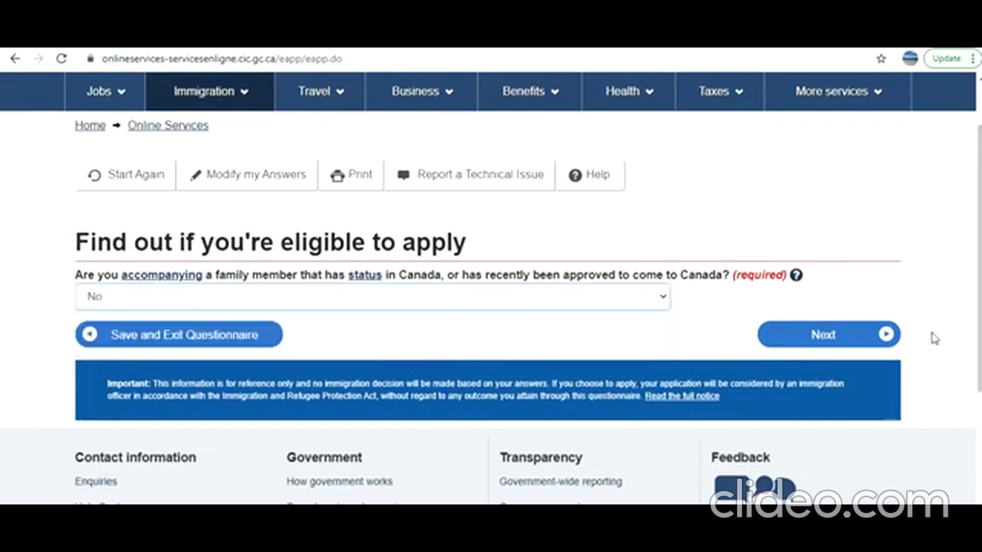
left_click(824, 334)
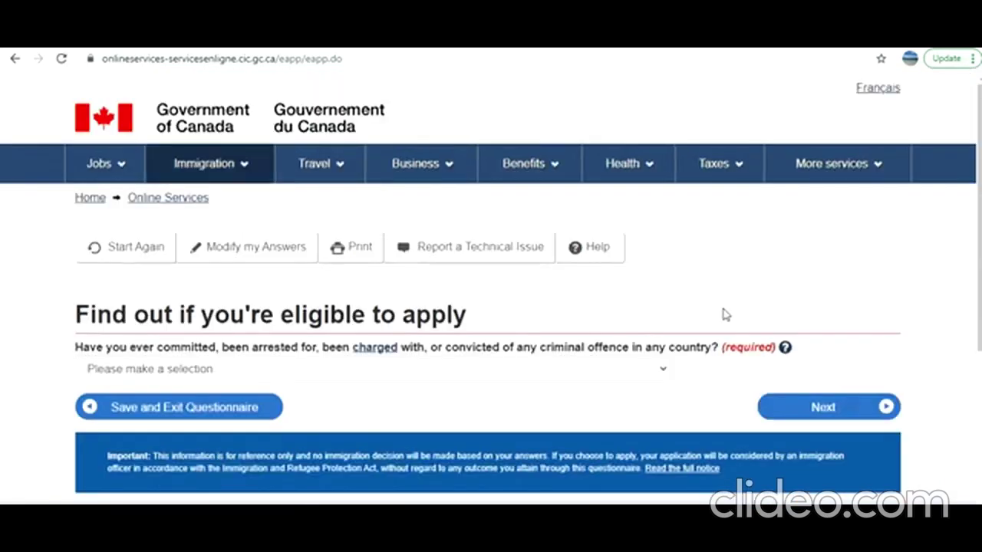
scroll(723, 314, "down", 2)
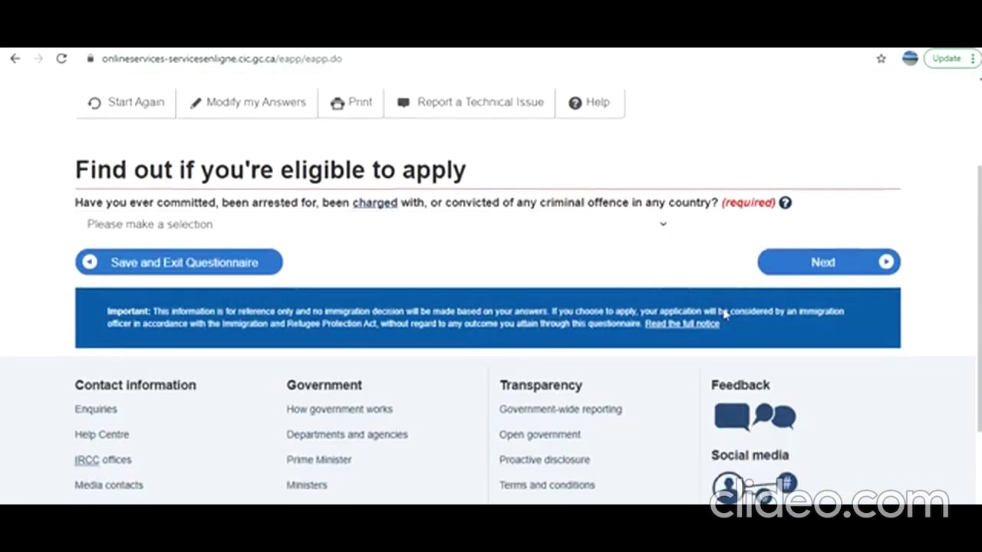
left_click(652, 227)
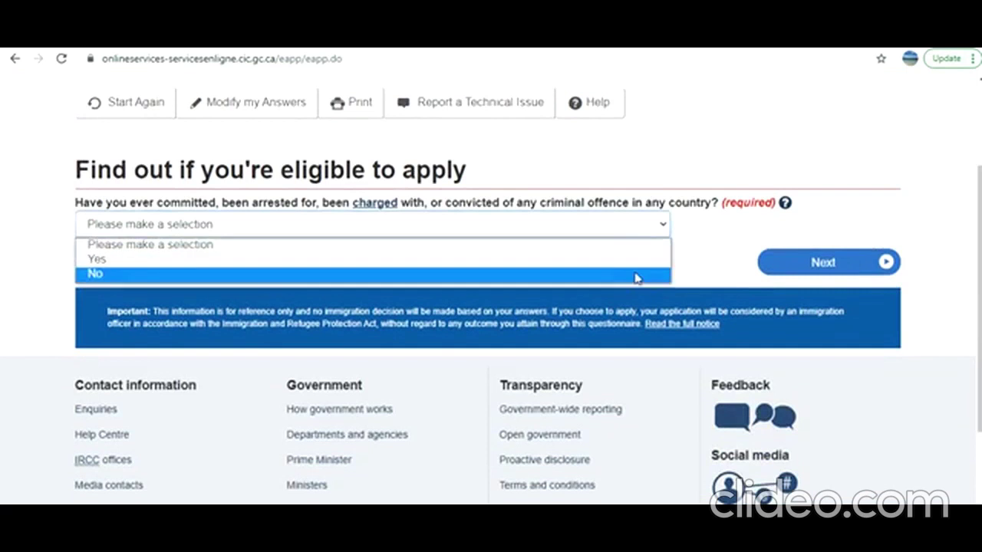
left_click(638, 275)
left_click(827, 264)
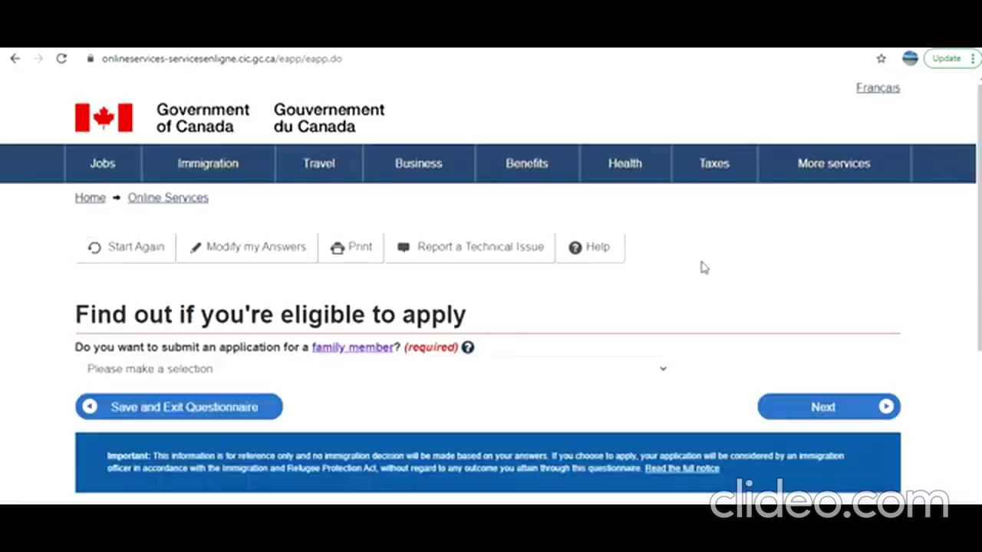
Answer No to applying for a family member and to giving someone access to the application
scroll(701, 268, "down", 2)
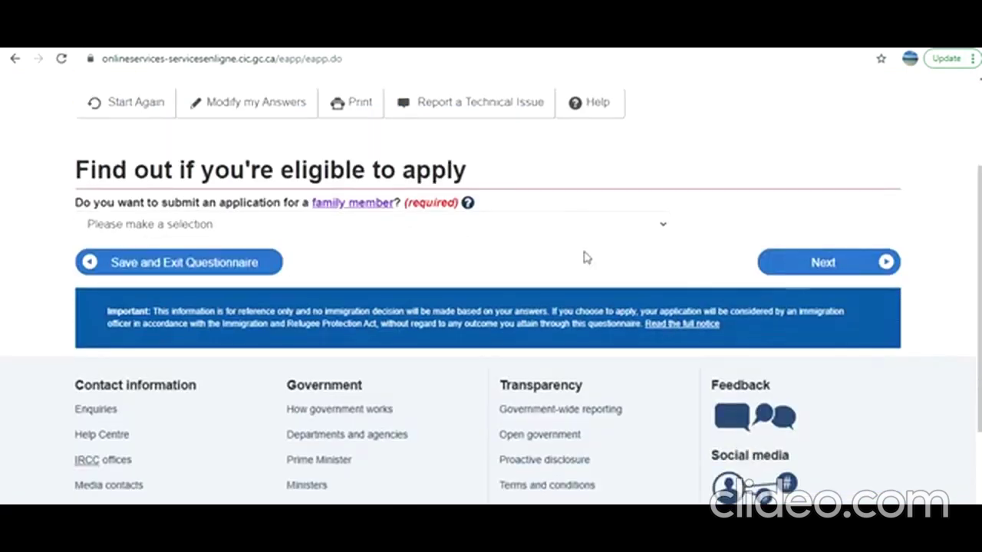
left_click(408, 229)
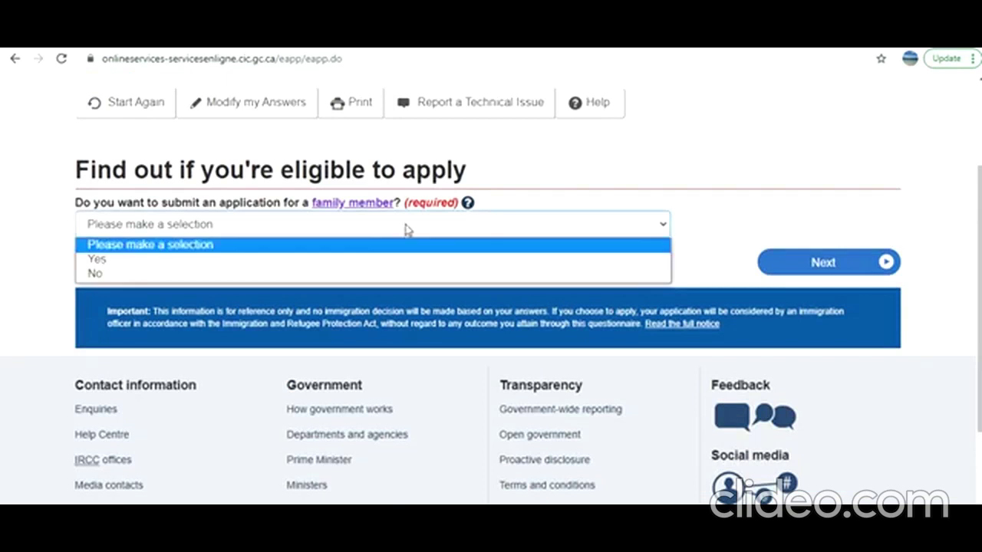
left_click(388, 276)
left_click(804, 261)
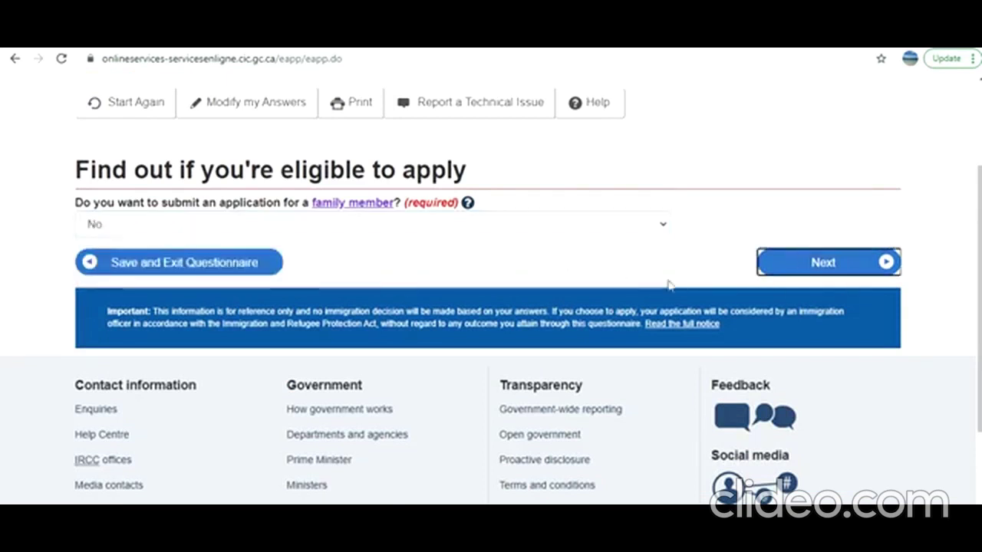
scroll(394, 305, "down", 2)
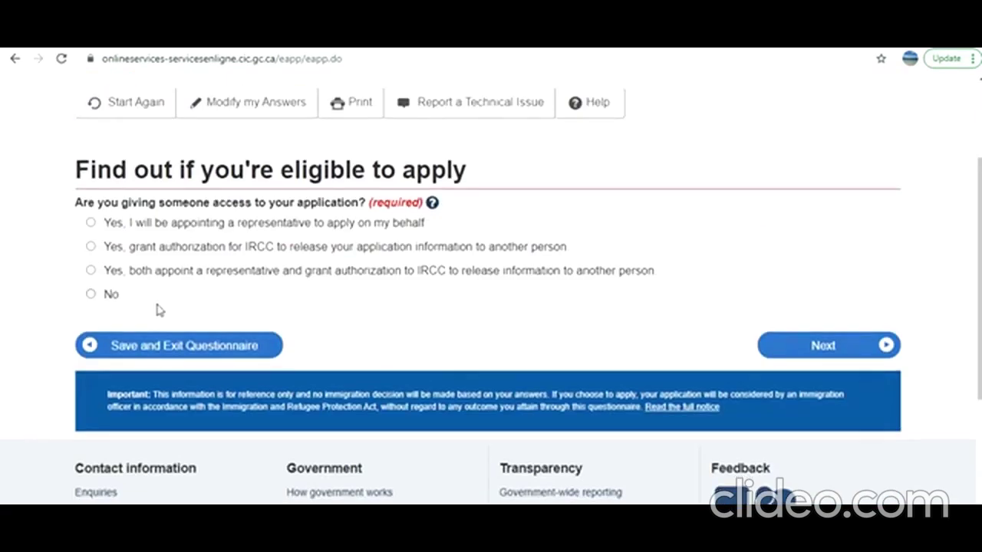
left_click(90, 293)
left_click(828, 355)
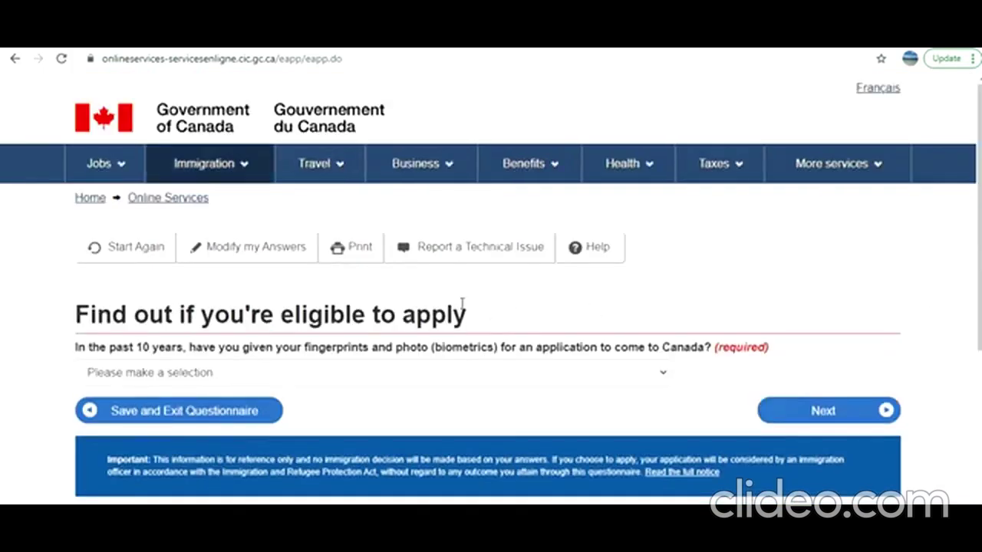
Answer No to prior biometrics and Yes to paying the application fees
scroll(342, 268, "down", 2)
left_click(357, 230)
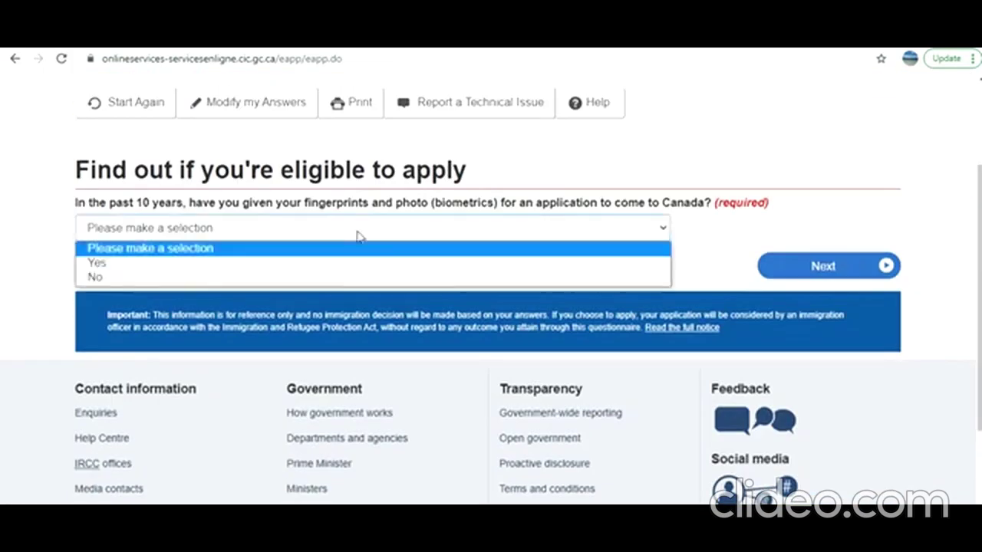
left_click(345, 277)
left_click(831, 269)
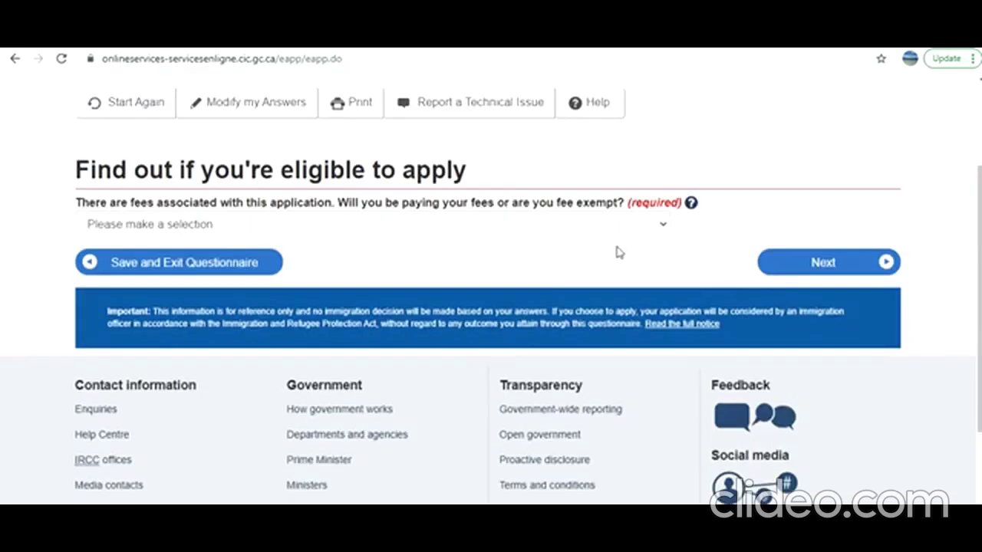
left_click(596, 230)
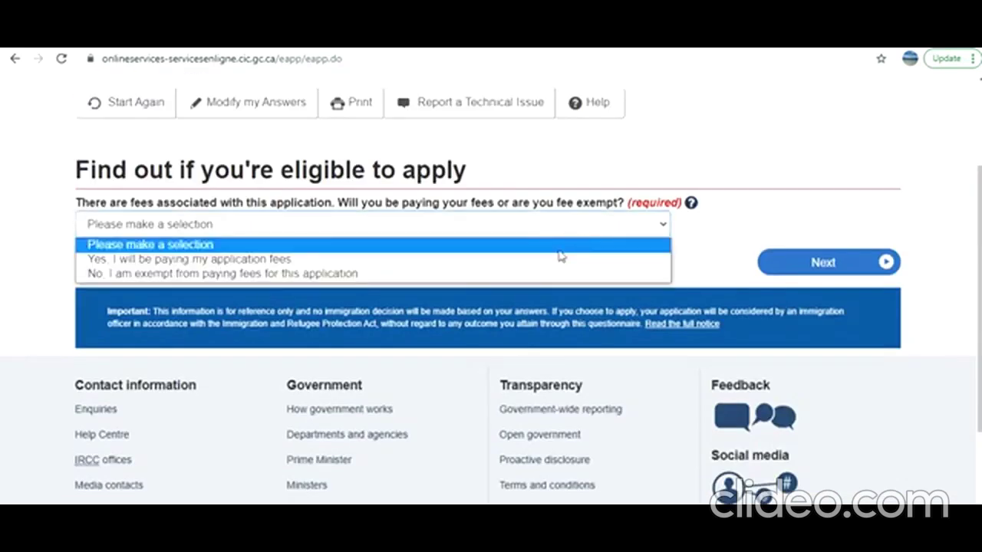
left_click(564, 259)
left_click(775, 266)
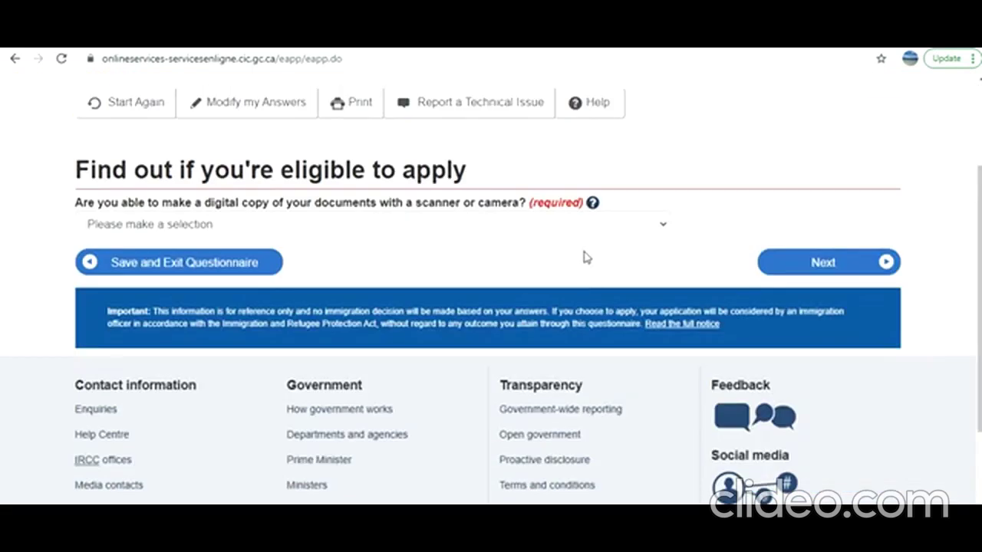
Confirm documents can be scanned or photographed and fees will be paid online, then submit
left_click(583, 226)
left_click(578, 260)
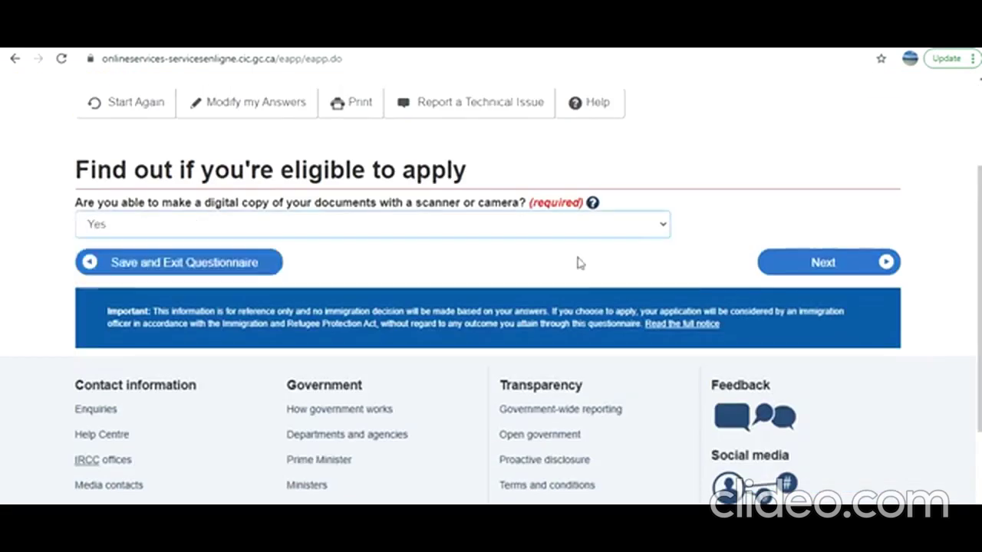
left_click(803, 263)
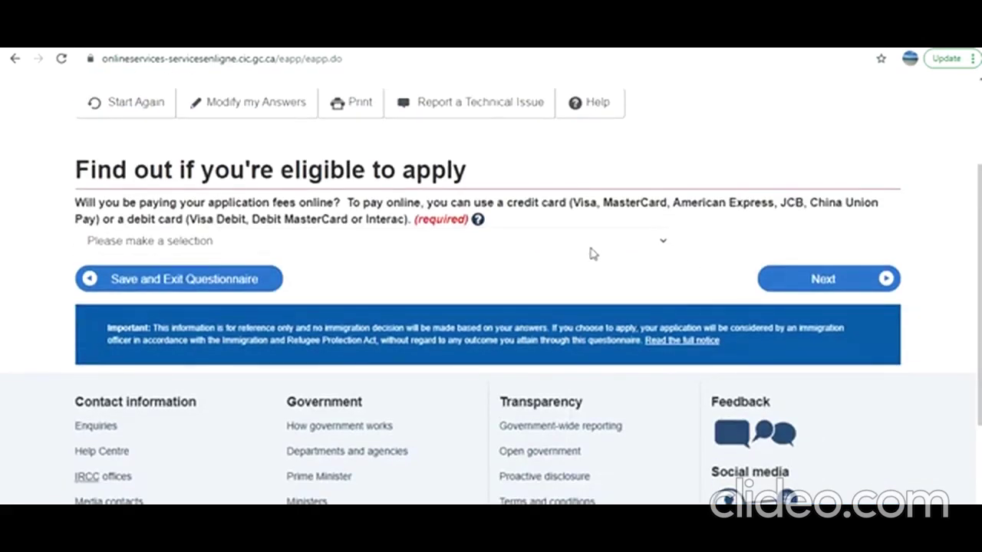
left_click(586, 254)
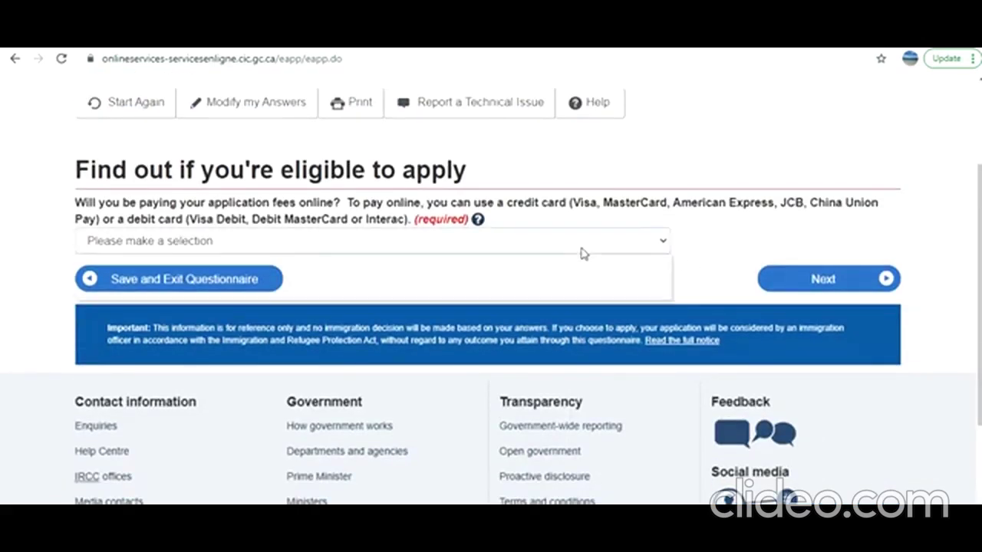
left_click(506, 272)
left_click(781, 279)
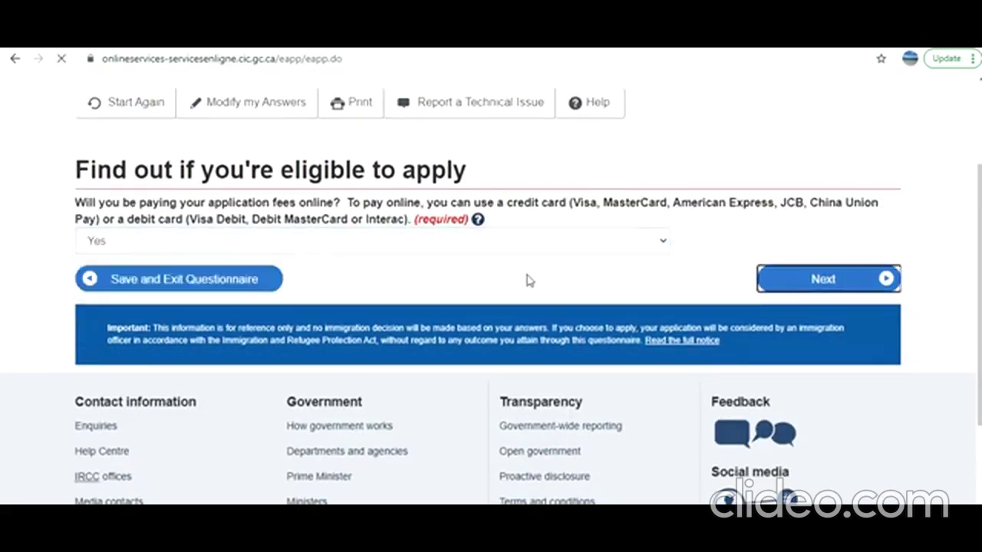
Continue from the Review your answers page and past the Submitting your application instructions
scroll(527, 281, "down", 13)
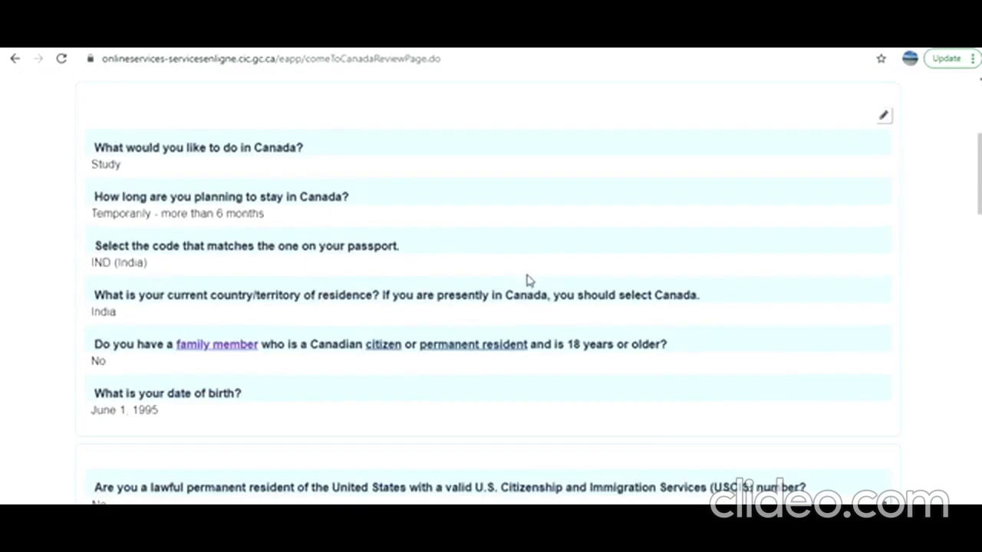
scroll(528, 281, "down", 15)
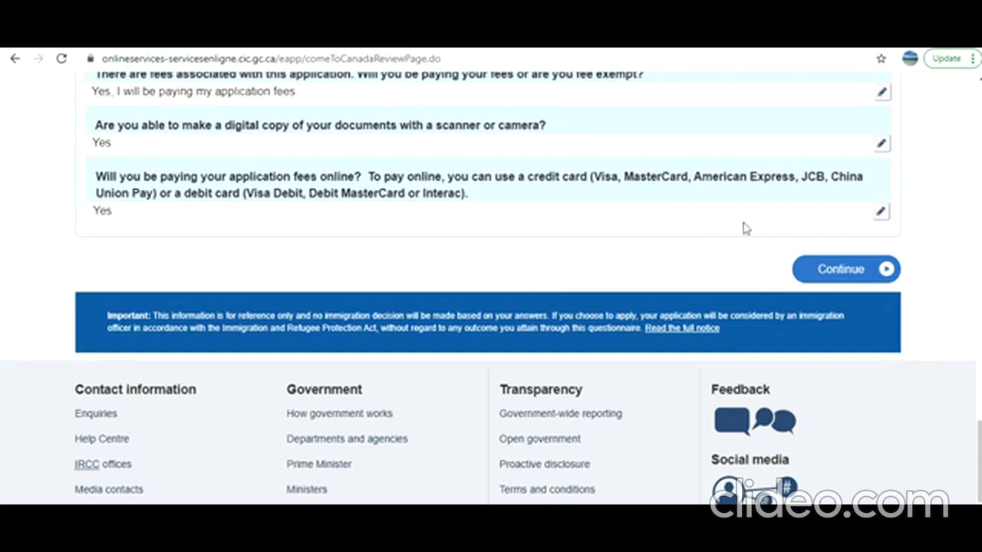
left_click(836, 275)
scroll(713, 279, "down", 20)
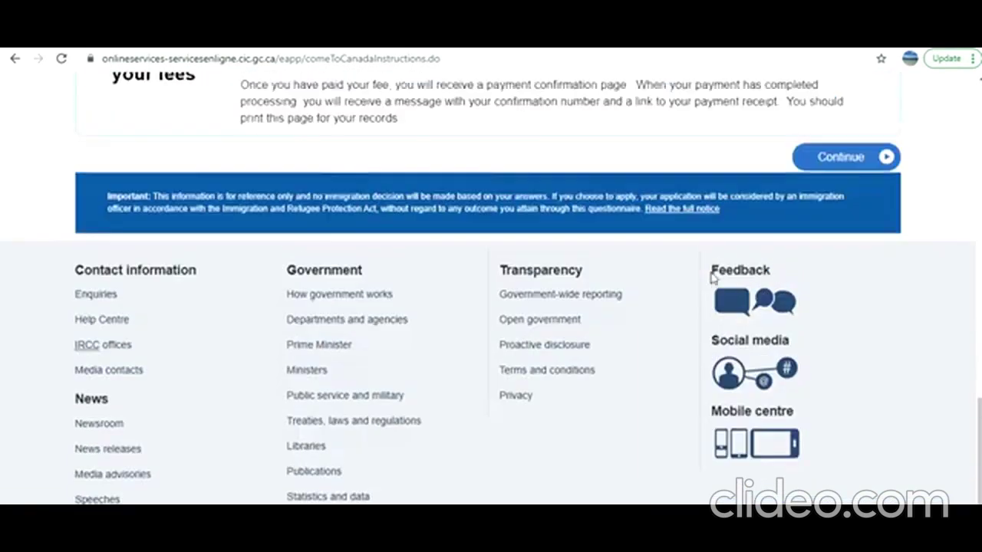
scroll(713, 278, "up", 2)
left_click(835, 318)
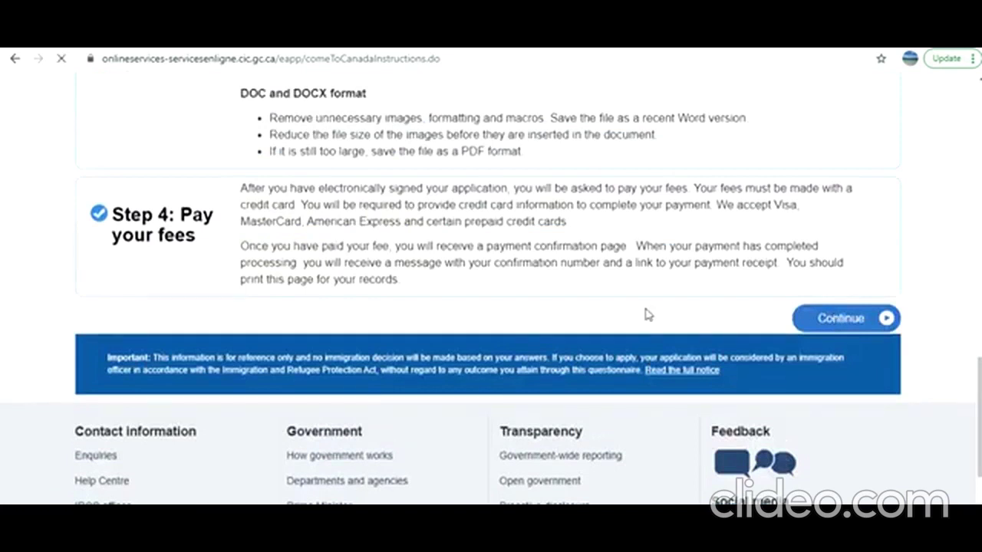
Scroll through the checklist of required forms and supporting documents down to the Fees table
scroll(647, 314, "down", 3)
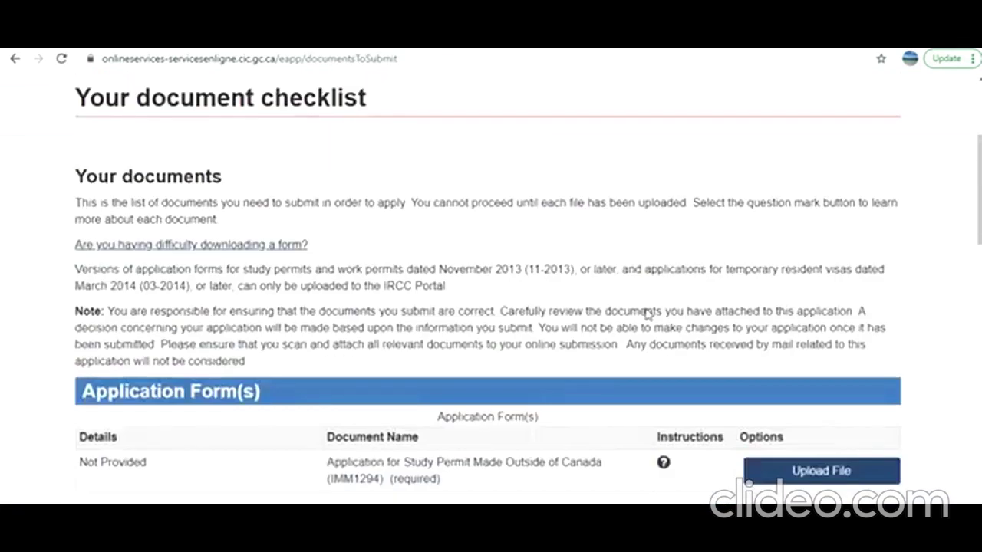
scroll(647, 314, "down", 4)
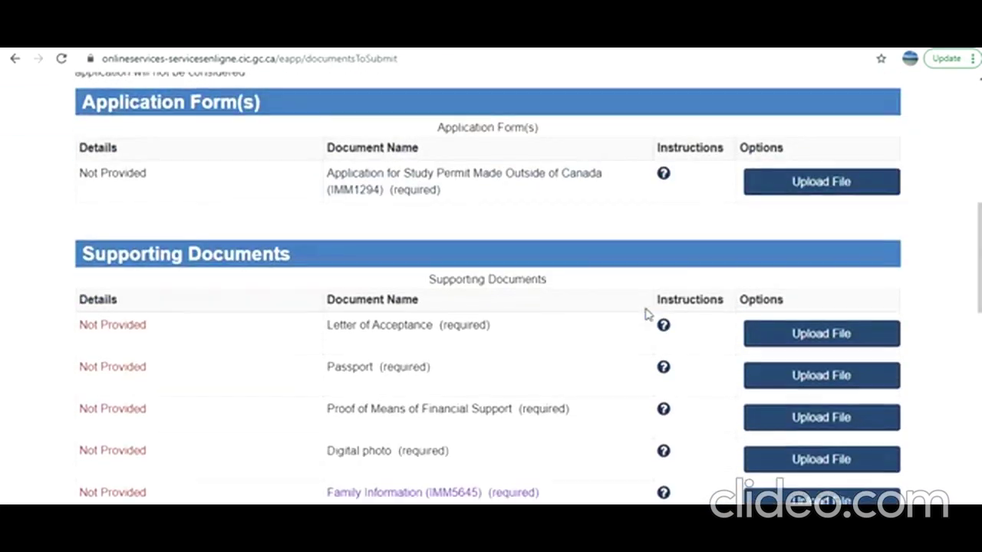
scroll(647, 314, "down", 1)
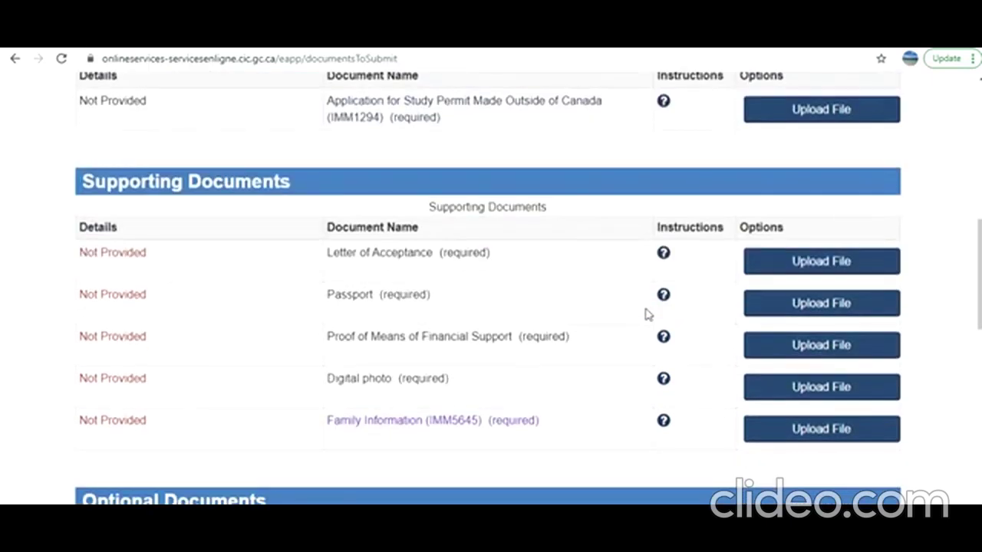
scroll(647, 314, "down", 1)
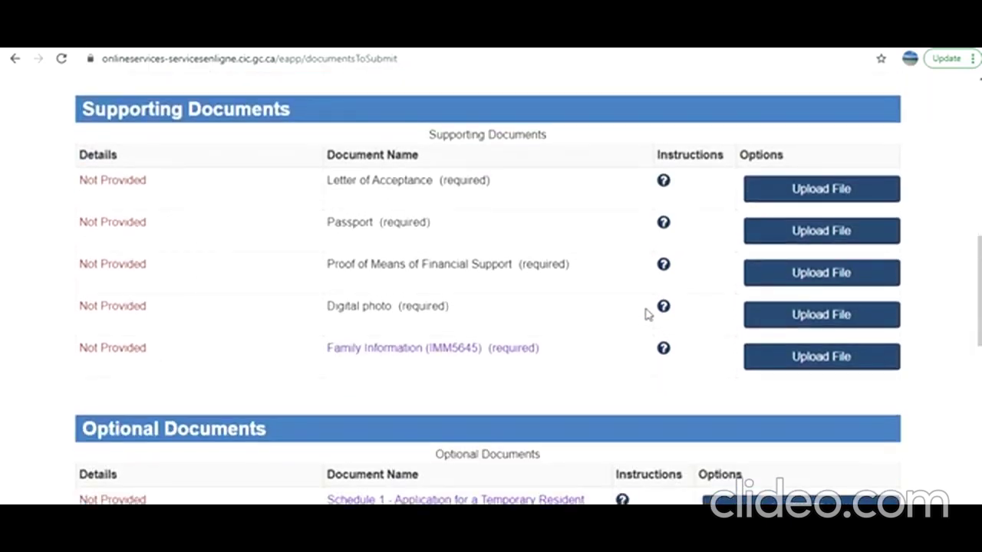
scroll(646, 314, "down", 2)
scroll(647, 314, "up", 3)
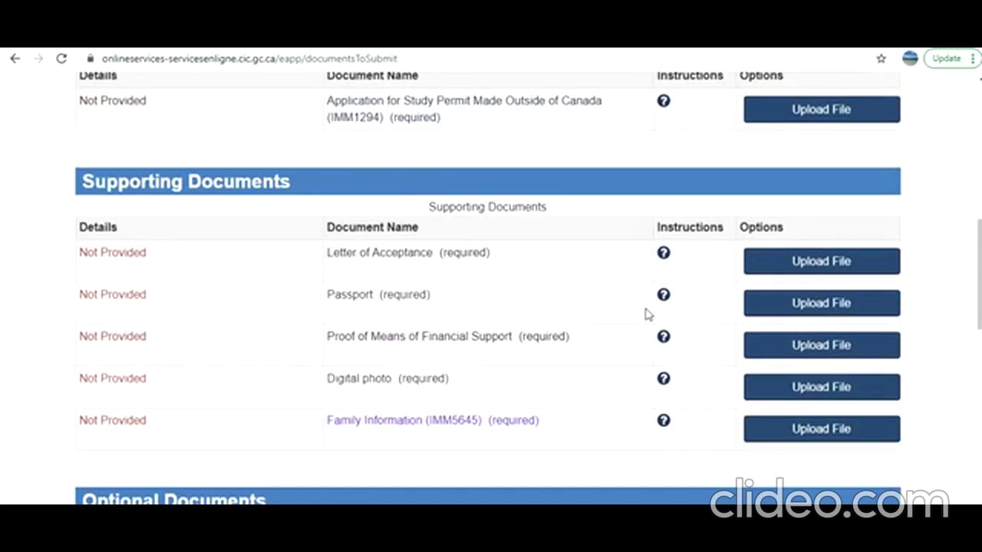
scroll(646, 314, "up", 1)
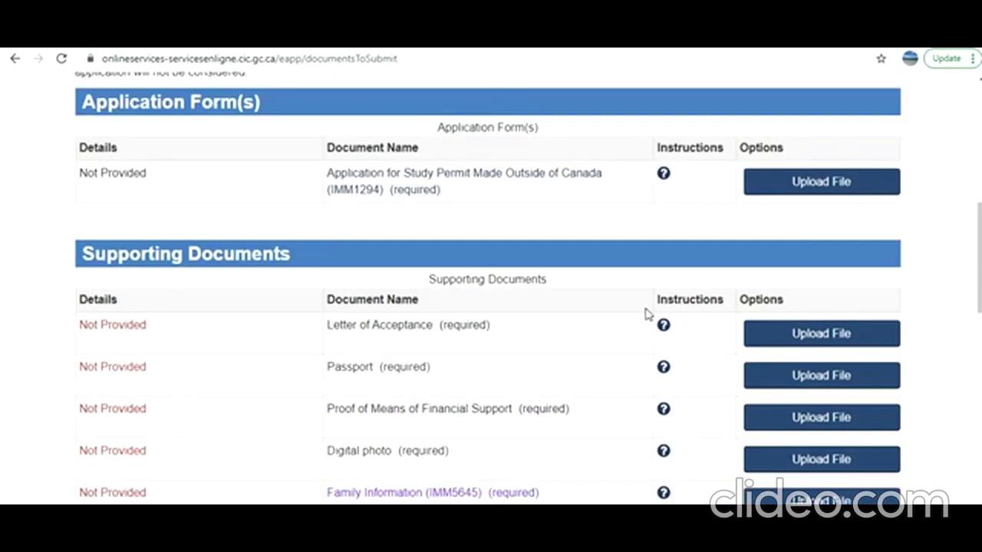
scroll(647, 314, "down", 2)
scroll(647, 314, "down", 1)
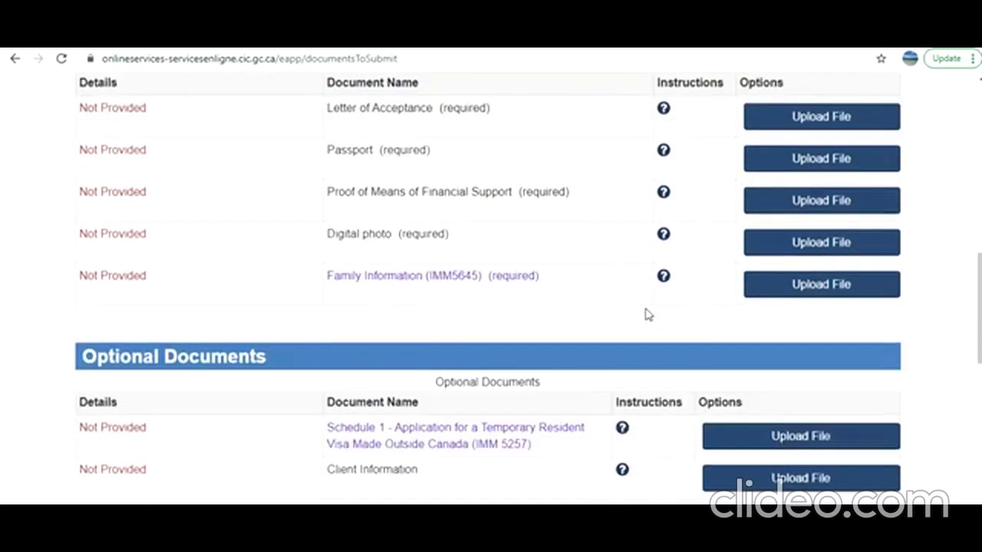
scroll(647, 314, "down", 4)
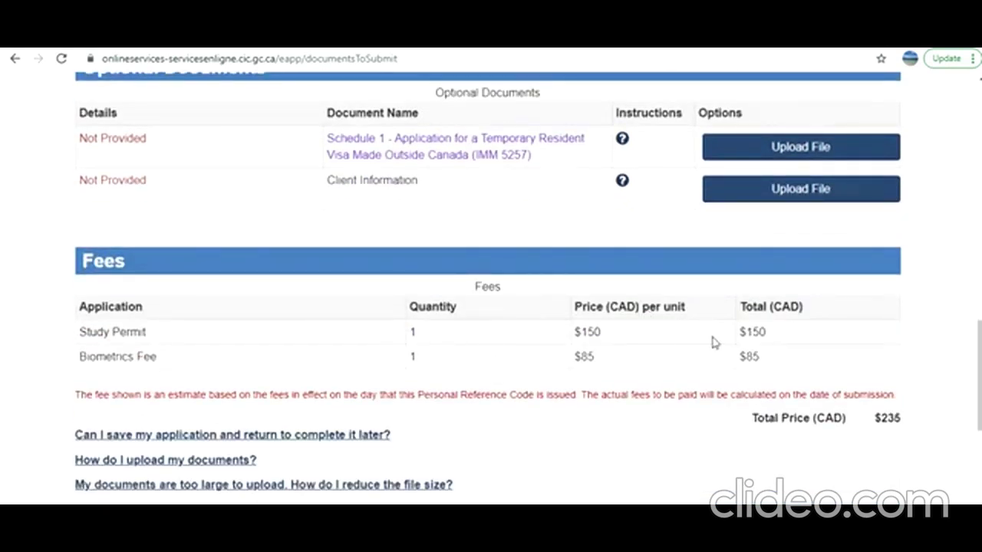
Highlight the $150 Study Permit and $85 Biometrics Fee amounts, then review the checklist again
left_click_drag(601, 336, 572, 338)
left_click_drag(616, 368, 574, 359)
left_click_drag(785, 357, 694, 361)
left_click_drag(616, 366, 588, 369)
scroll(610, 368, "up", 2)
scroll(608, 368, "up", 3)
scroll(609, 368, "down", 5)
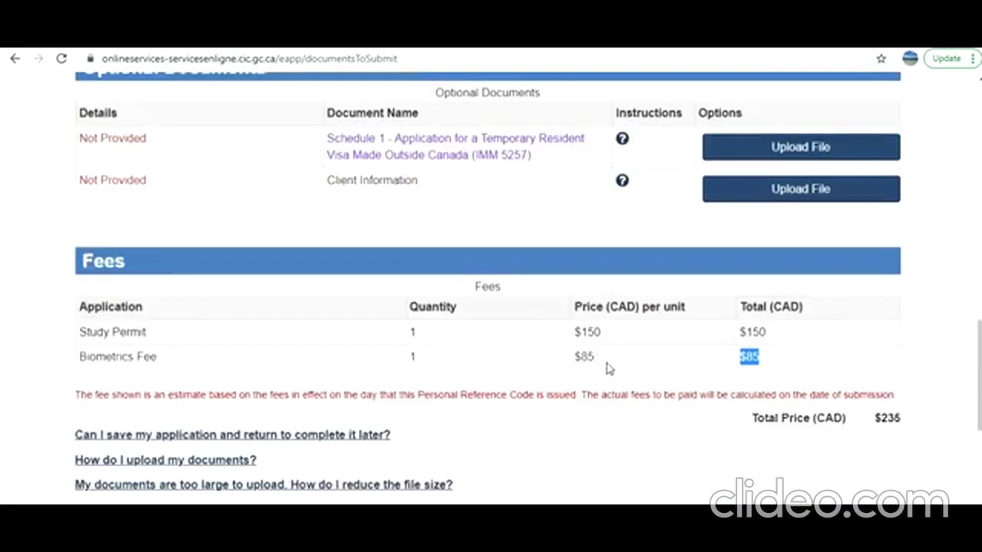
scroll(566, 359, "down", 3)
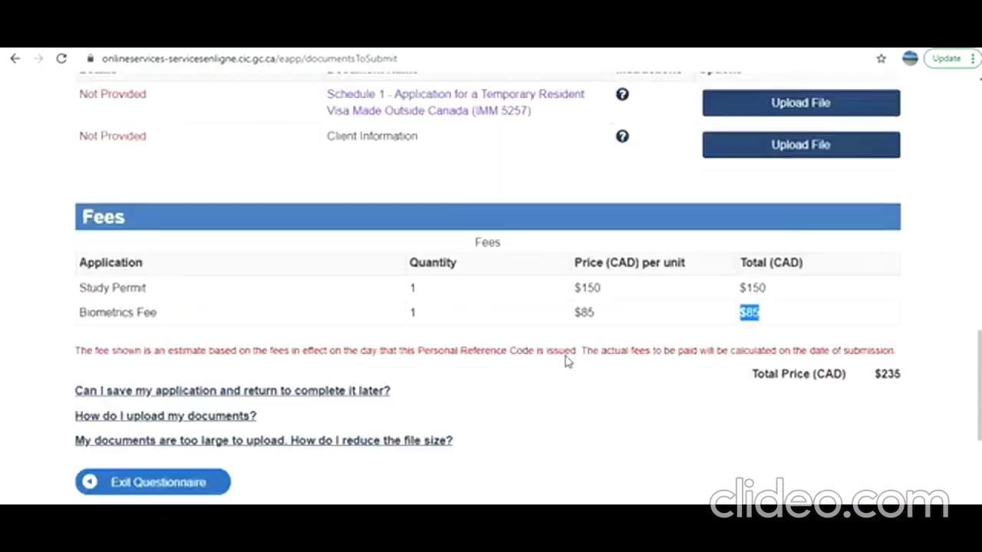
scroll(614, 284, "up", 6)
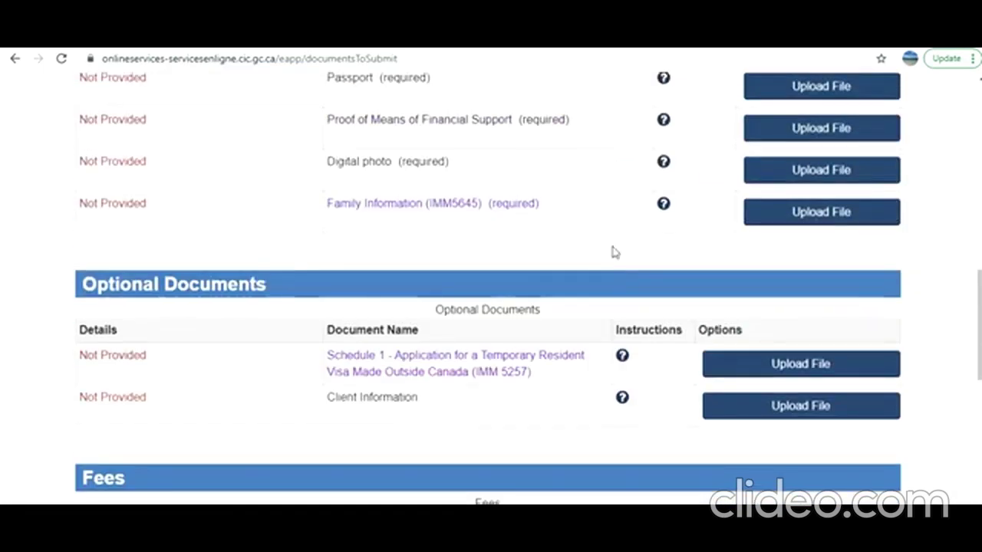
scroll(642, 201, "up", 3)
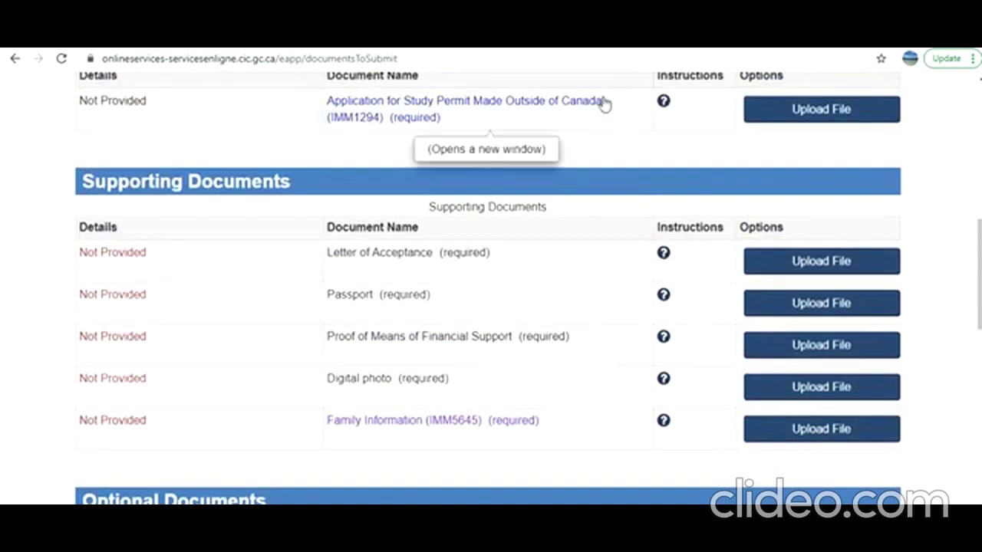
scroll(695, 215, "up", 1)
scroll(688, 226, "down", 4)
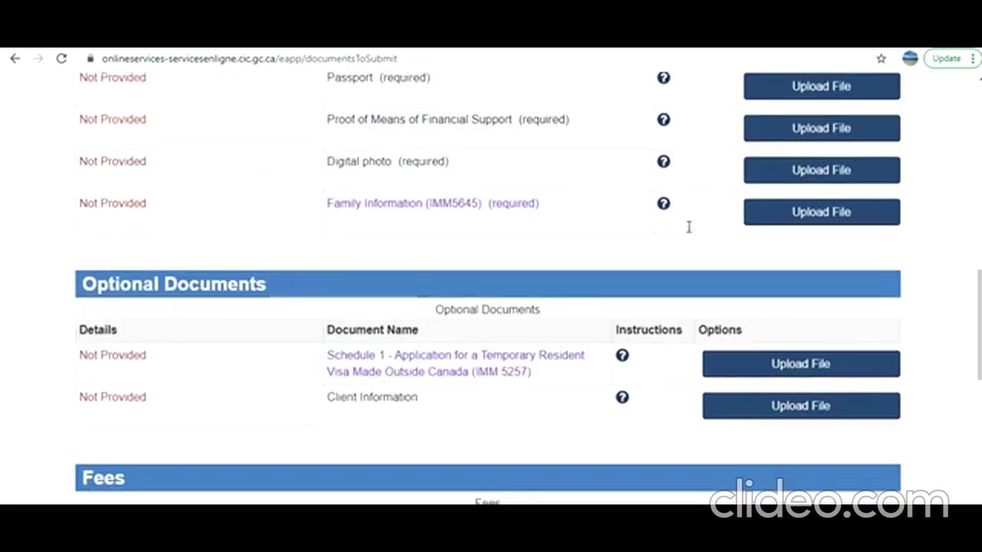
scroll(629, 277, "down", 2)
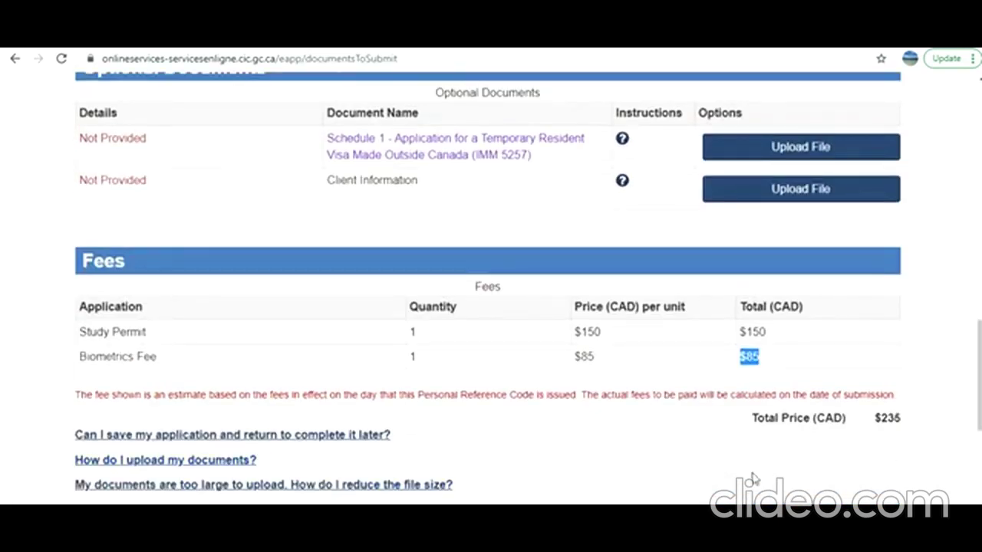
scroll(673, 366, "up", 3)
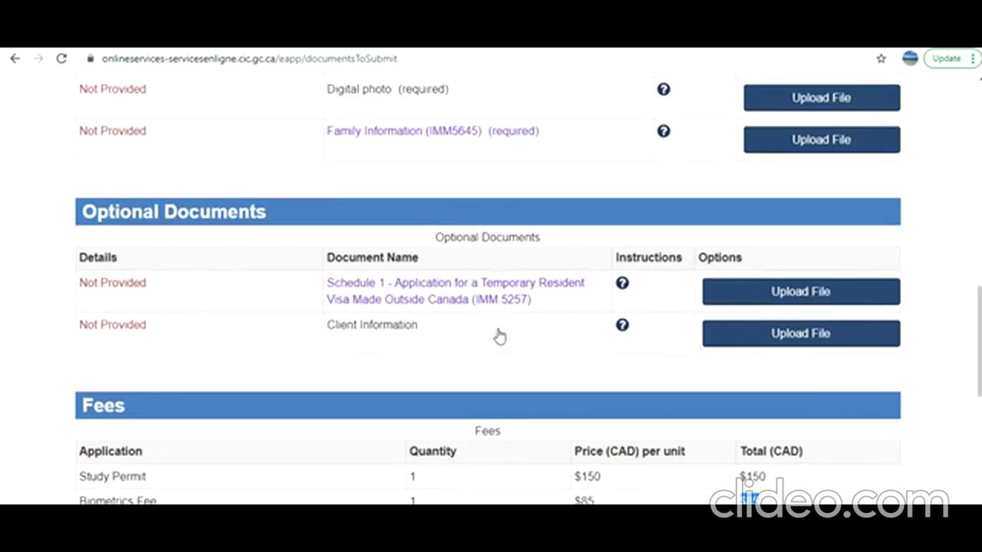
scroll(507, 376, "up", 1)
scroll(506, 376, "up", 1)
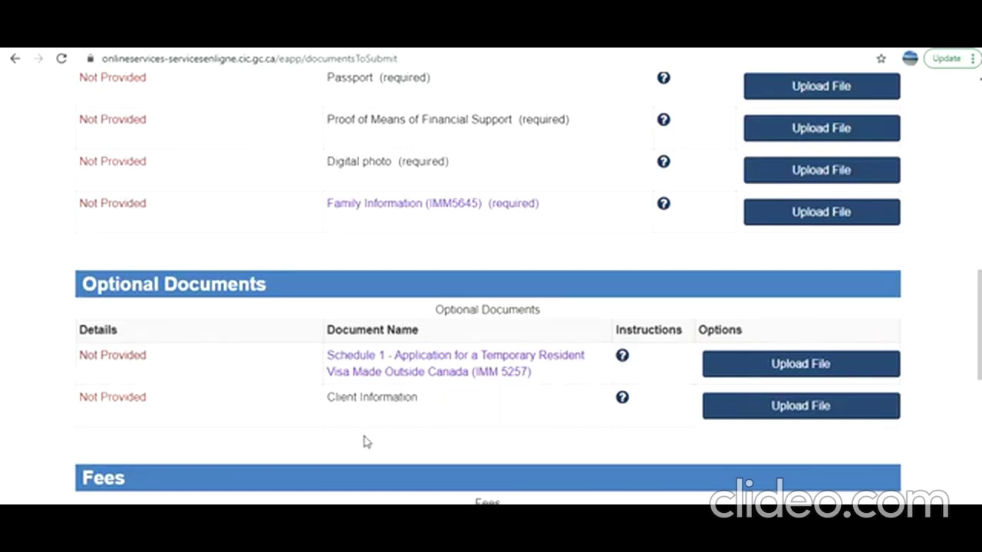
scroll(366, 442, "down", 1)
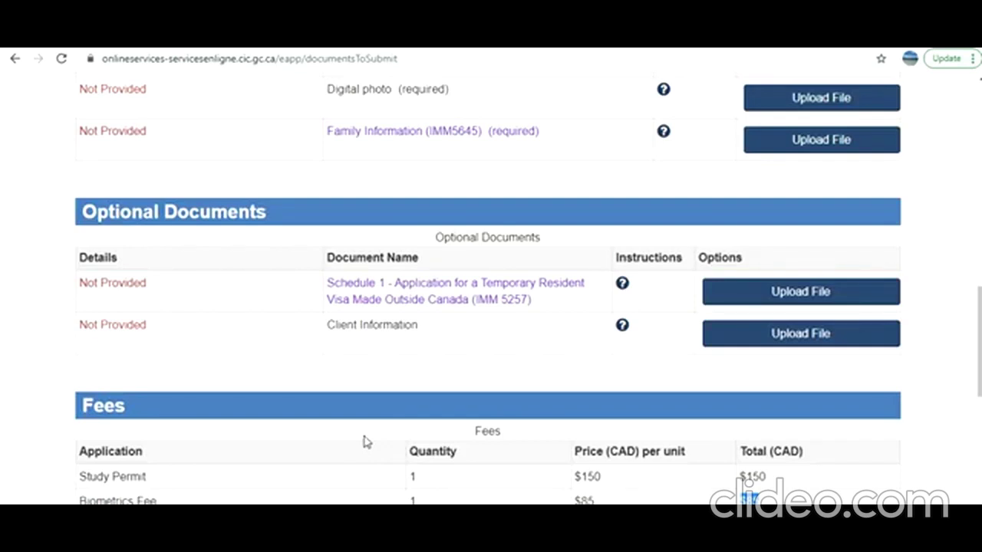
scroll(542, 241, "up", 4)
scroll(542, 240, "up", 2)
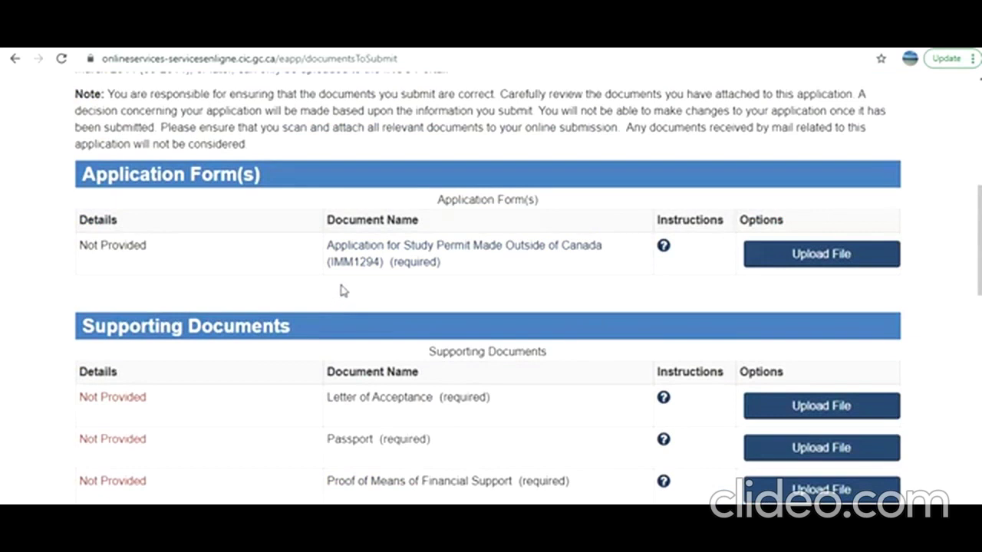
Open the IMM1294 study permit form and set the service language to English
left_click(396, 251)
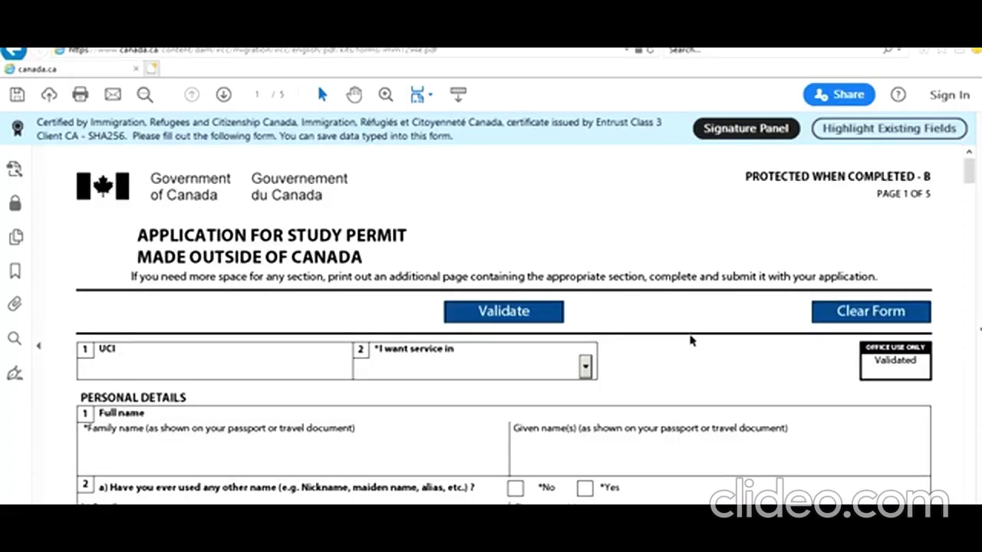
scroll(691, 341, "up", 1)
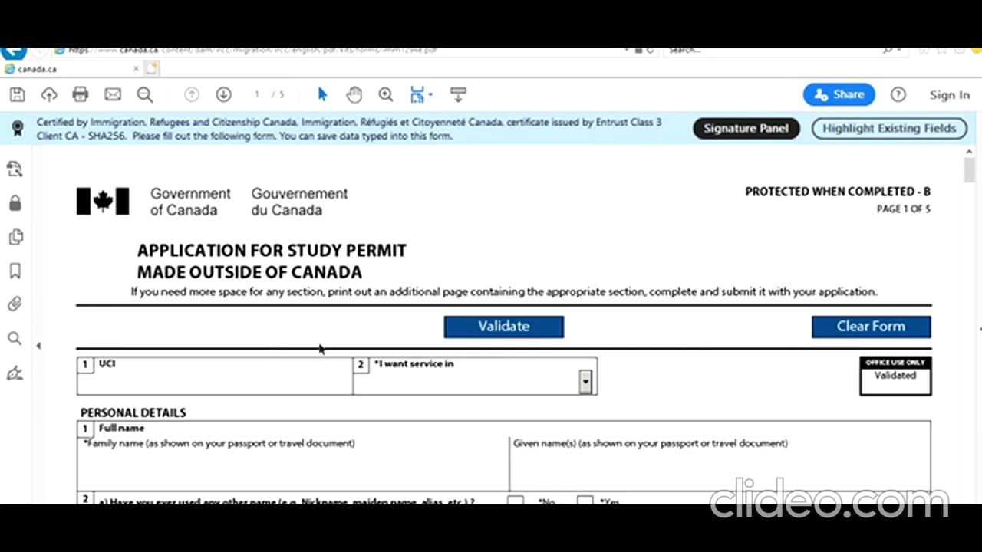
scroll(320, 349, "down", 1)
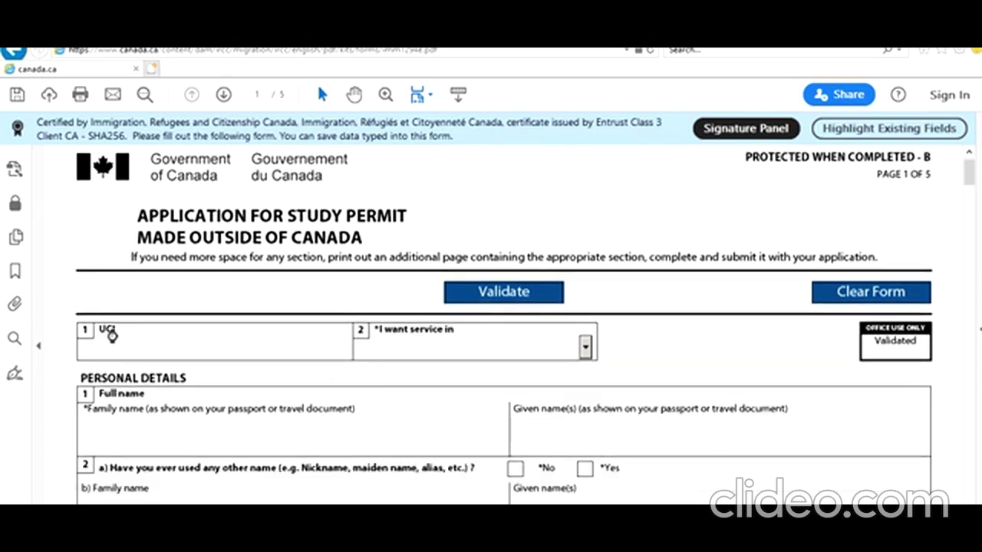
left_click(124, 353)
left_click(585, 349)
left_click(513, 384)
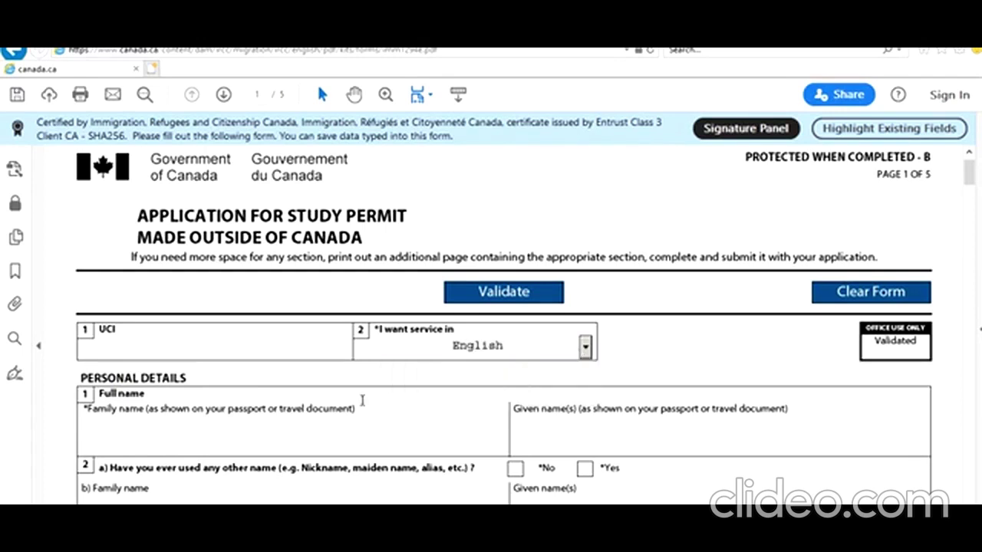
Enter the applicant's family name and given name
scroll(362, 401, "down", 1)
left_click(315, 358)
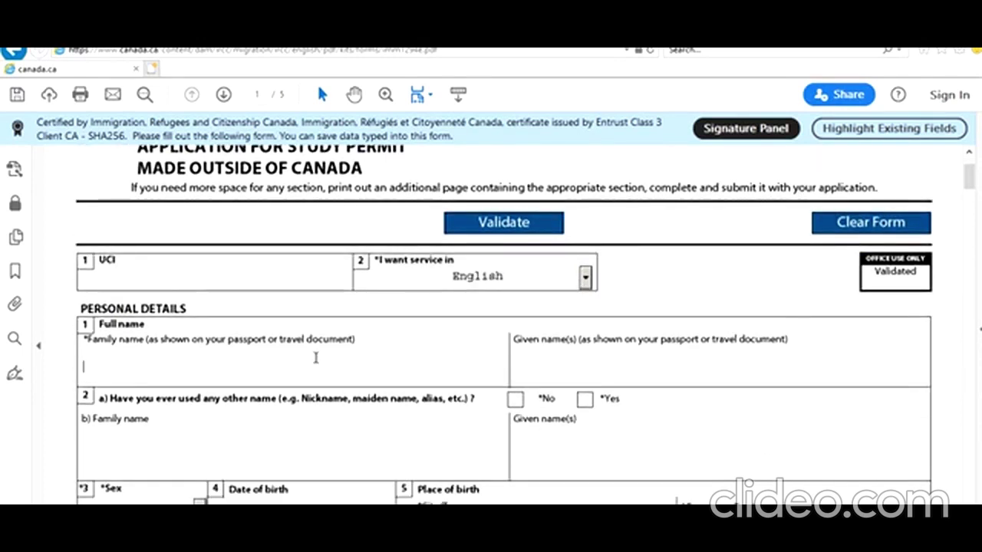
type("Smith")
key("Tab")
type("John")
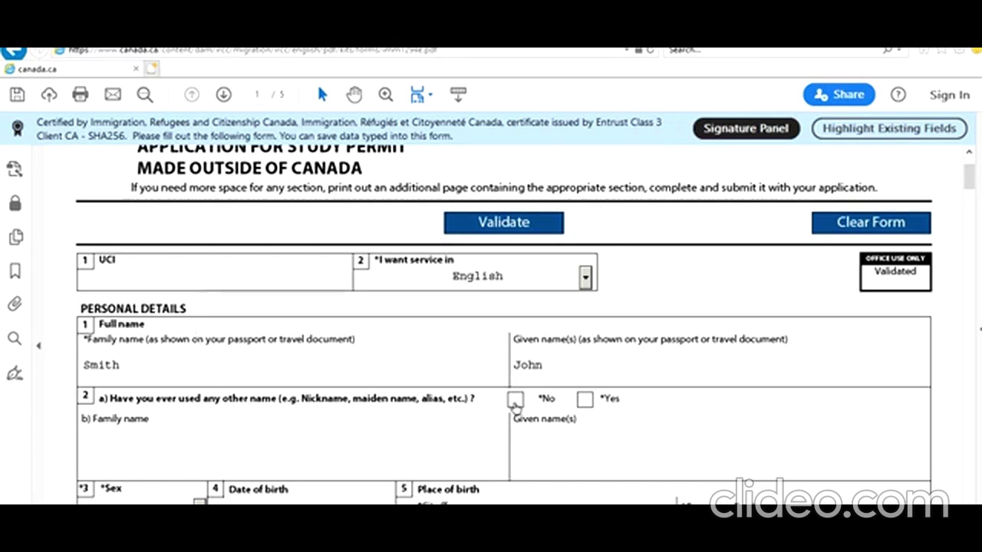
scroll(337, 421, "down", 3)
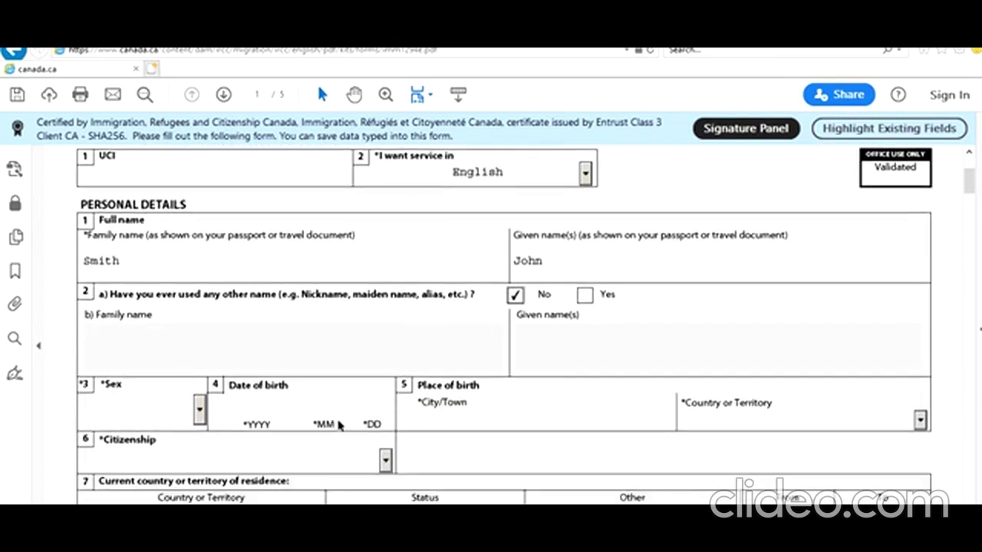
left_click(199, 409)
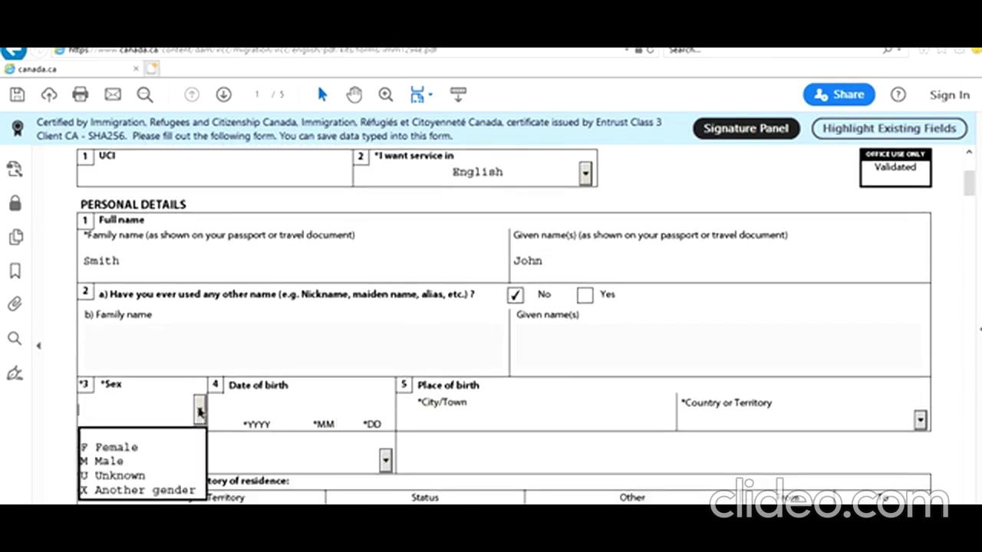
left_click(158, 462)
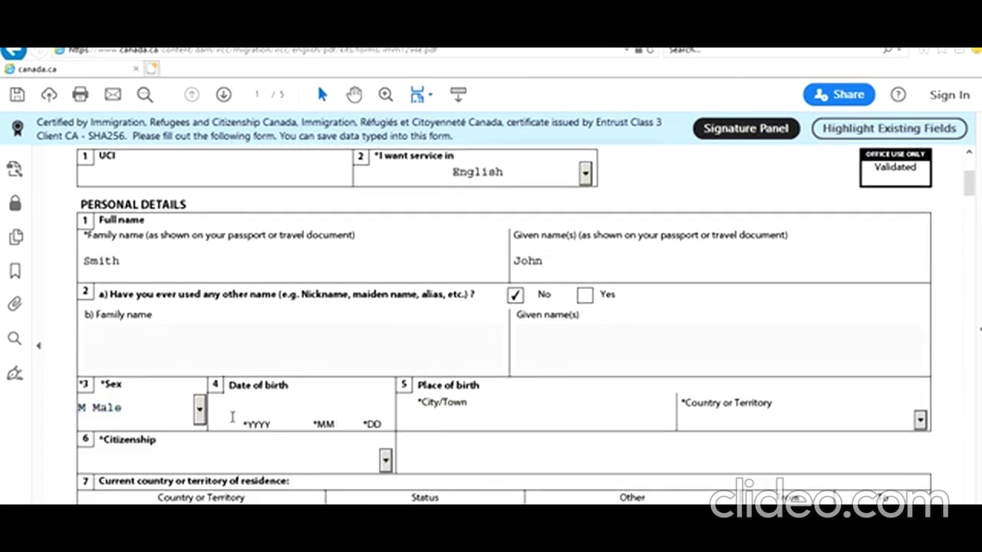
left_click(250, 405)
type("1995 06 01")
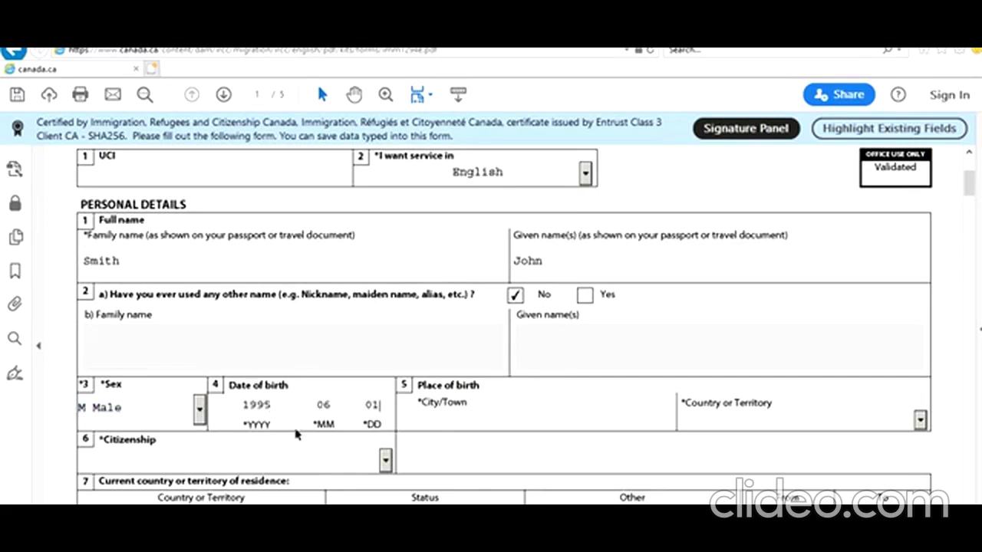
key("Tab")
type("New Delhiin")
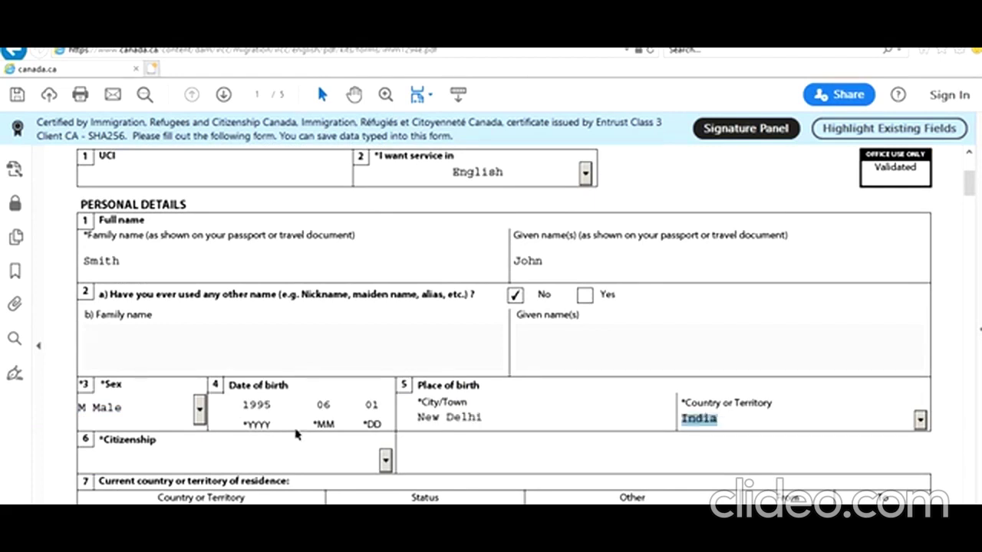
left_click(460, 451)
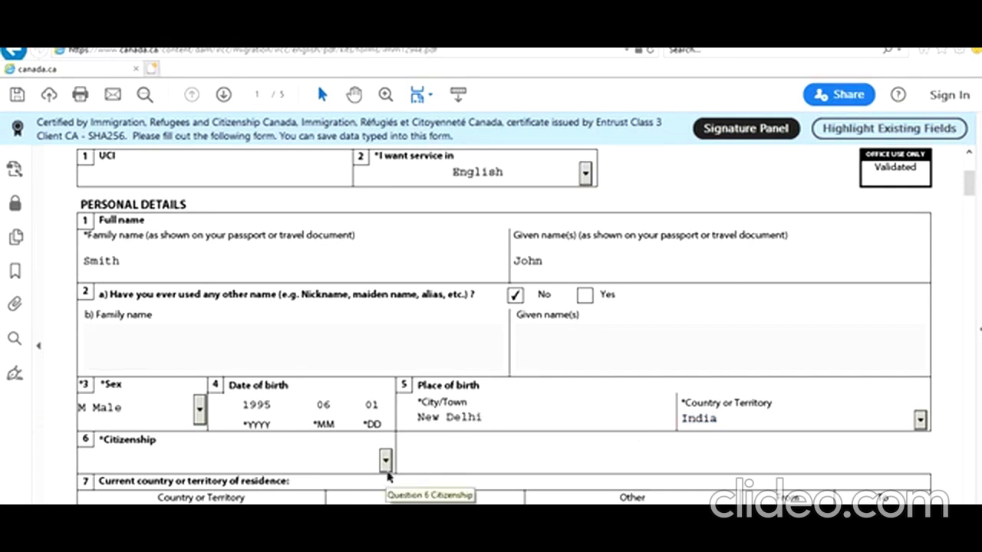
Set citizenship to India and current residence to India with Citizen status
scroll(460, 398, "down", 1)
scroll(361, 435, "down", 1)
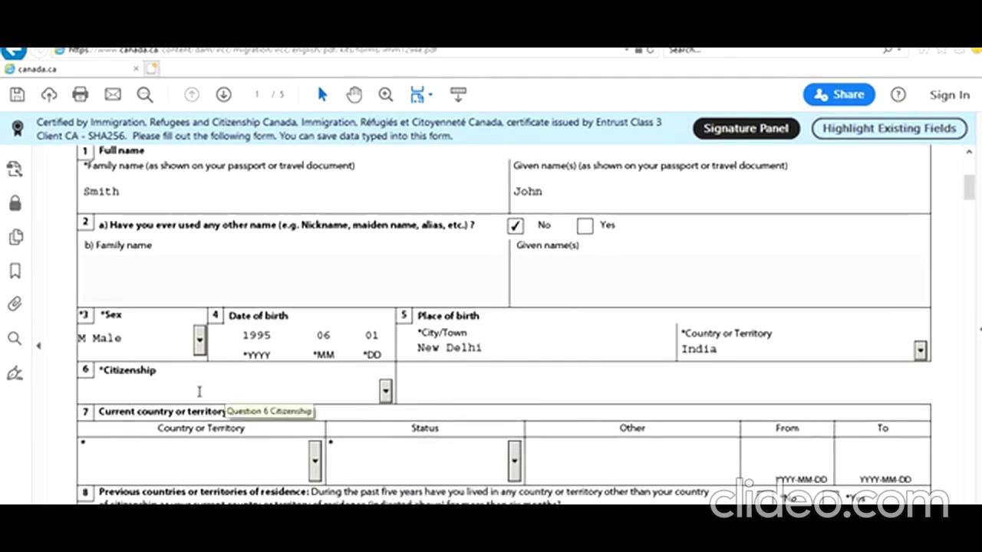
left_click(386, 392)
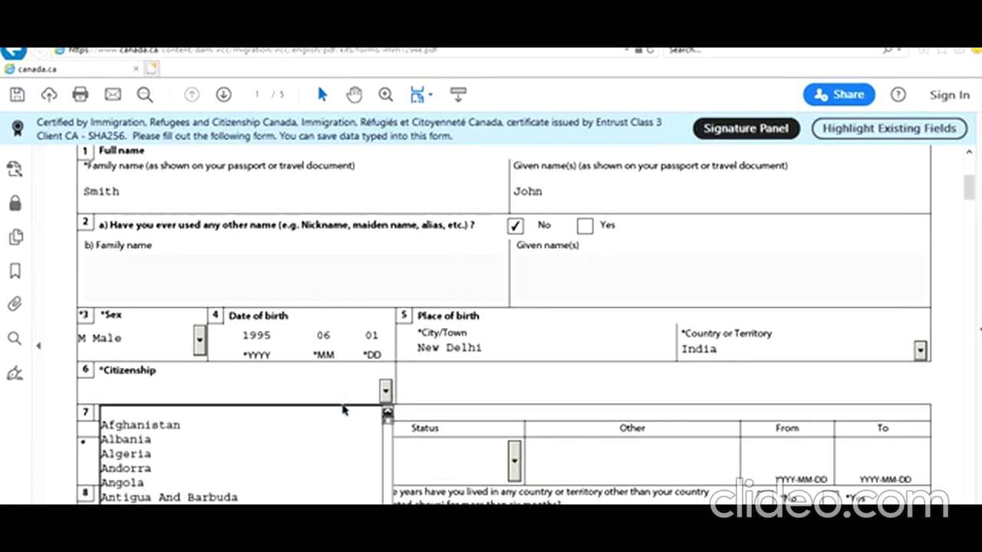
key("i")
key("i")
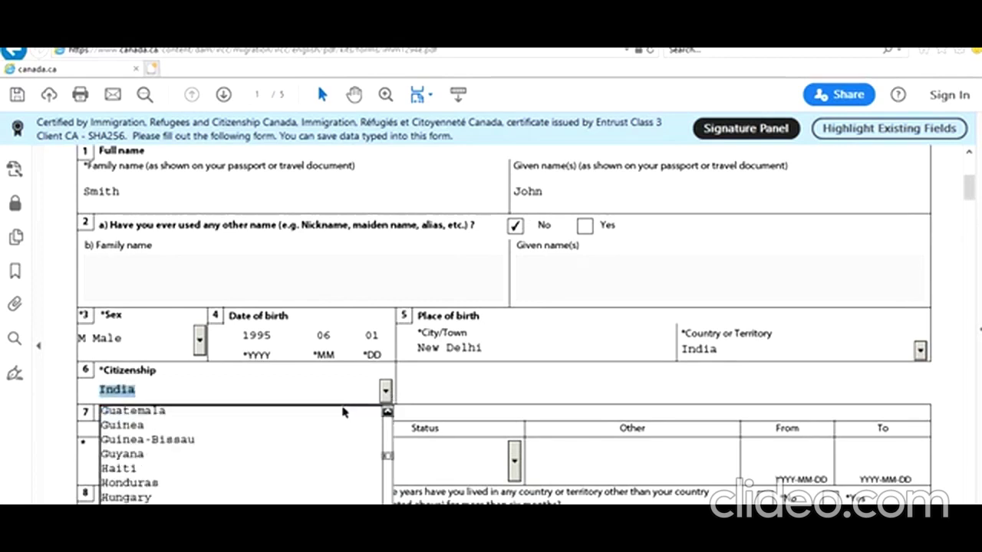
left_click(465, 390)
scroll(461, 388, "down", 2)
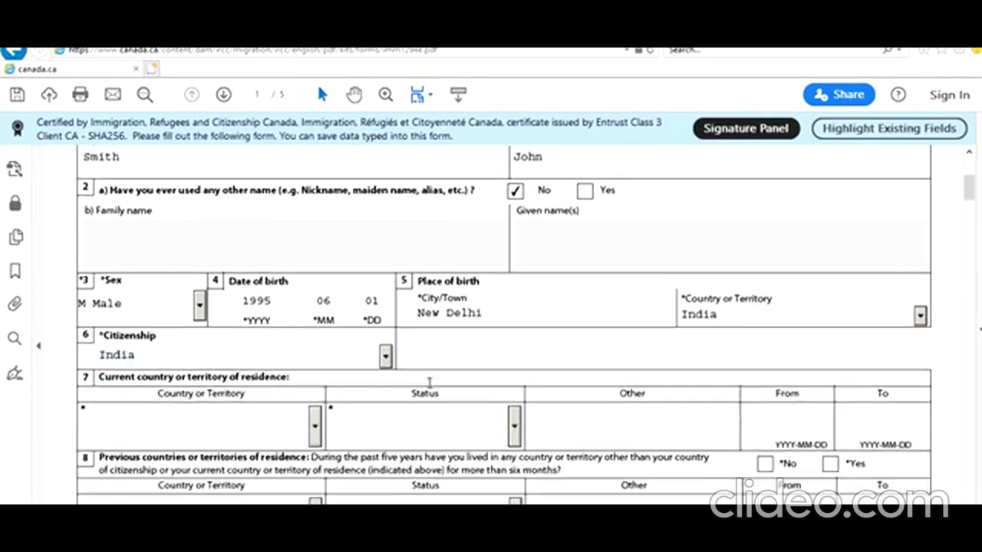
left_click(315, 393)
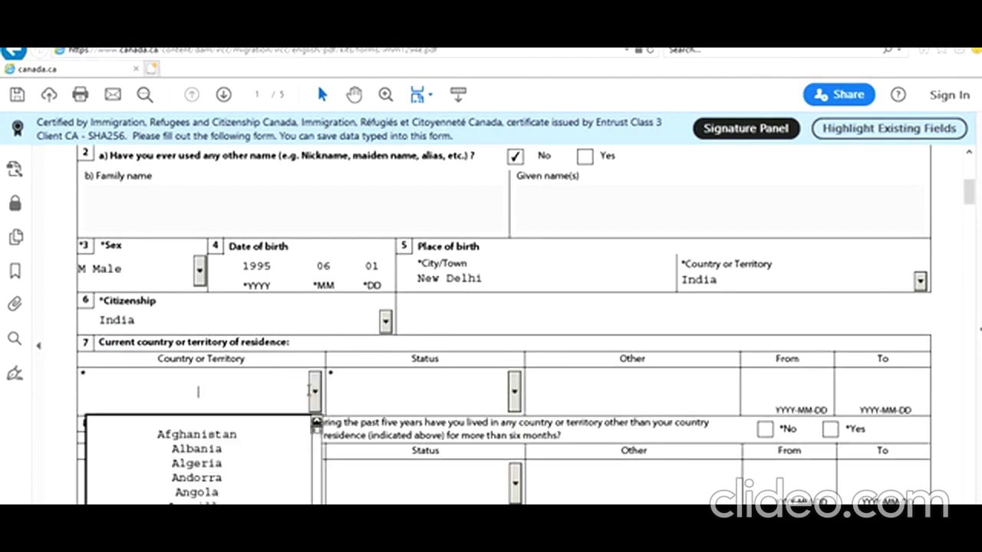
key("i")
key("i")
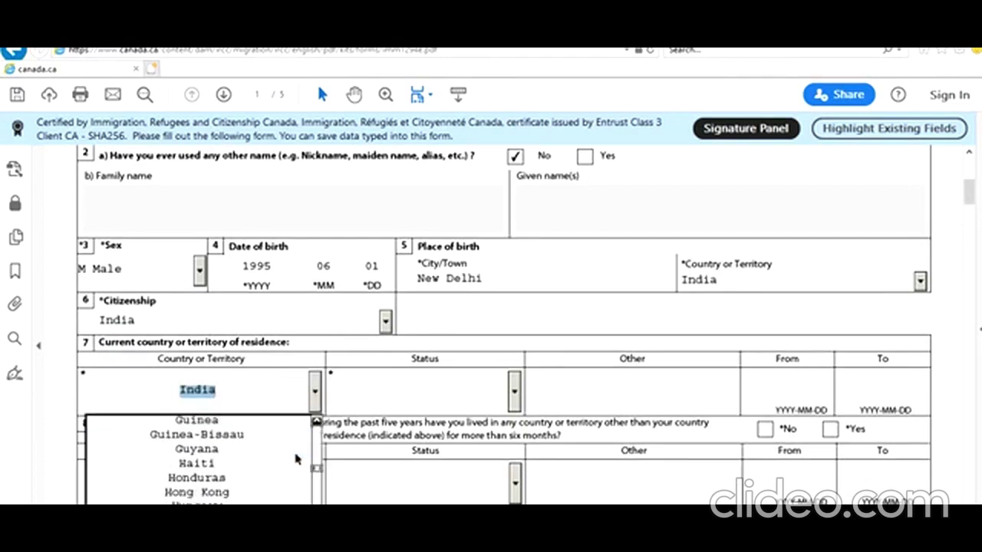
key("Return")
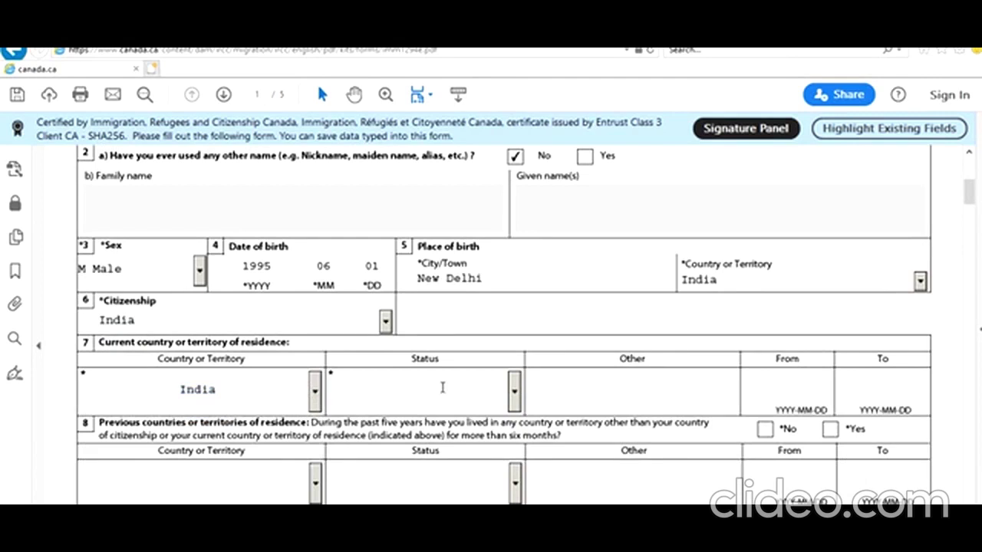
left_click(514, 393)
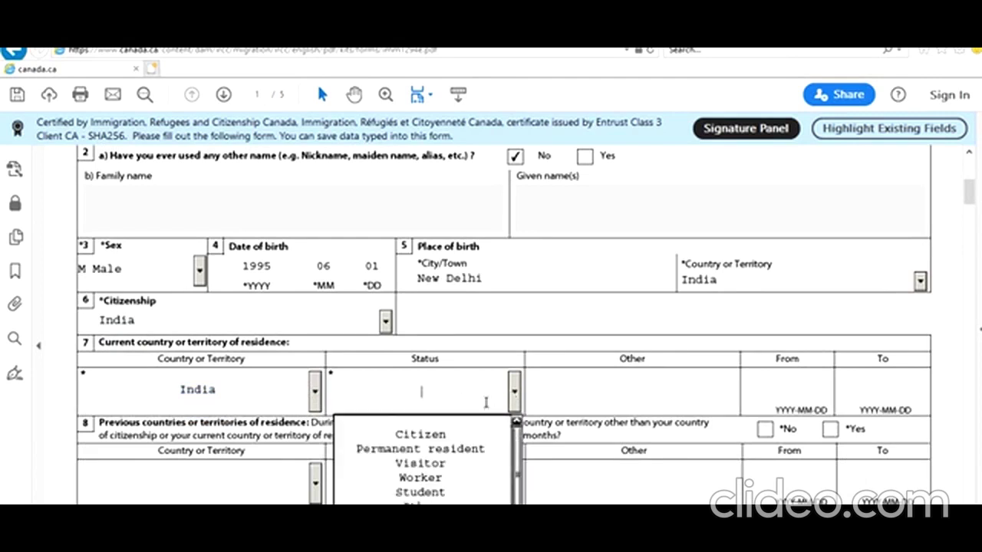
left_click(460, 434)
Answer No to previous countries of residence and Yes to applying from the residence country
scroll(343, 328, "down", 2)
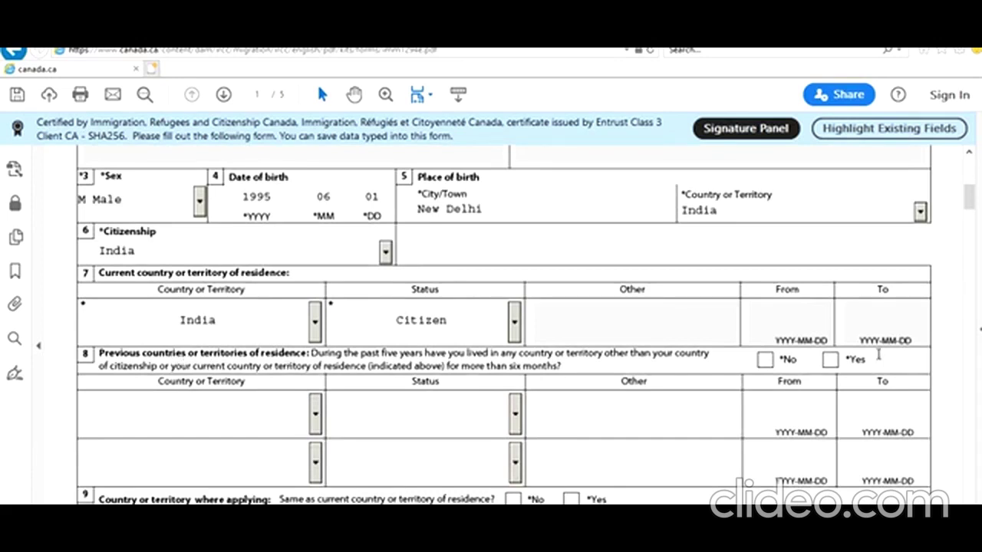
left_click(765, 360)
scroll(703, 390, "down", 4)
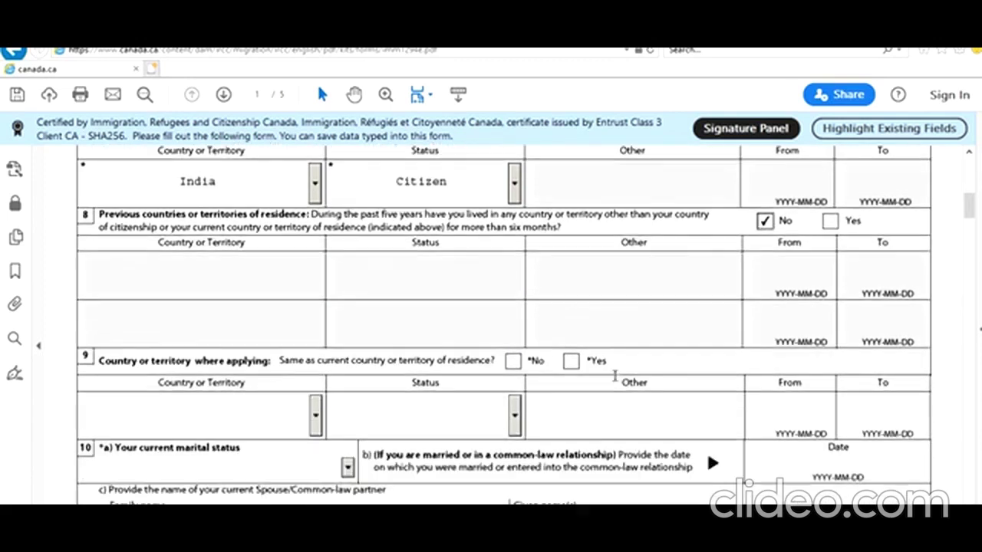
scroll(614, 375, "down", 1)
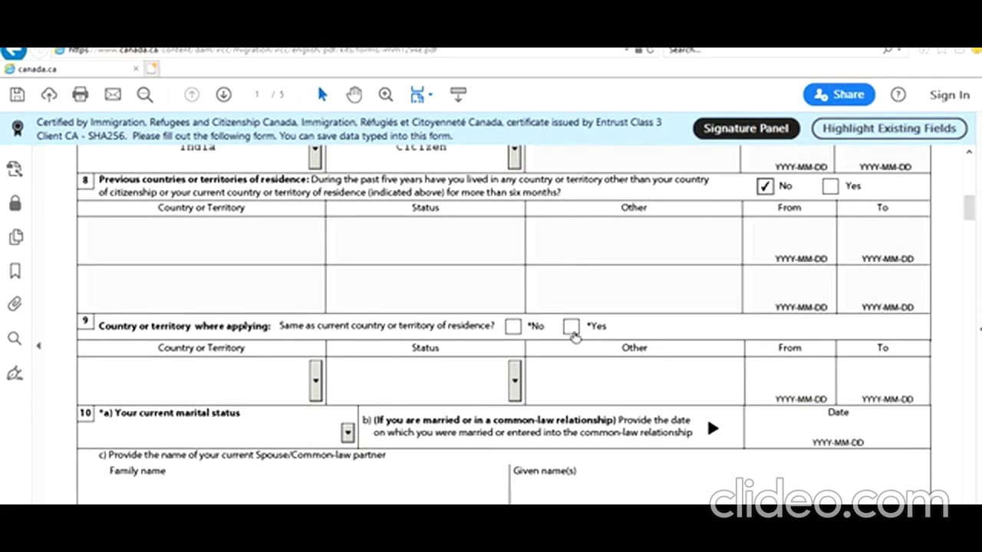
left_click(572, 330)
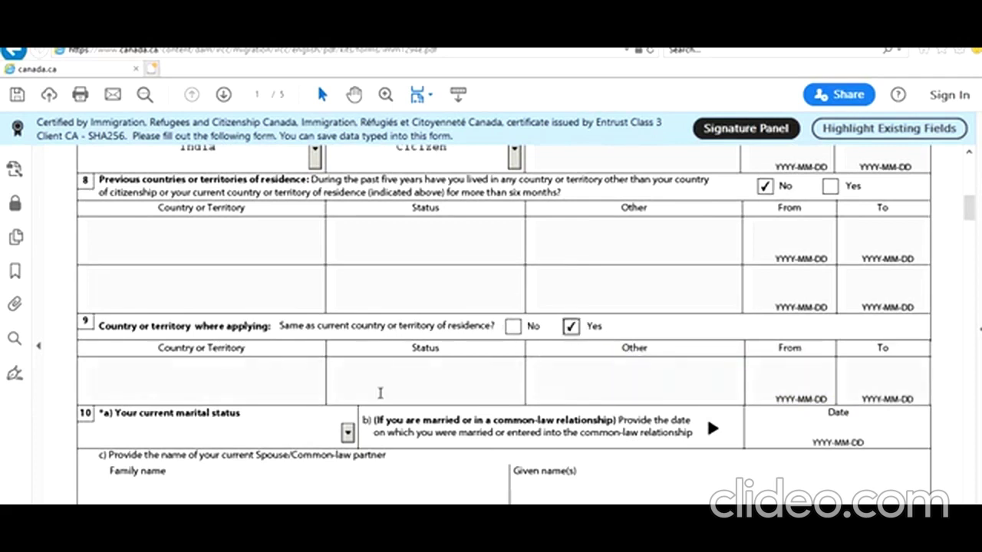
scroll(381, 392, "down", 1)
Set marital status to Single and answer No to question 11a on previous marriage
scroll(381, 392, "down", 1)
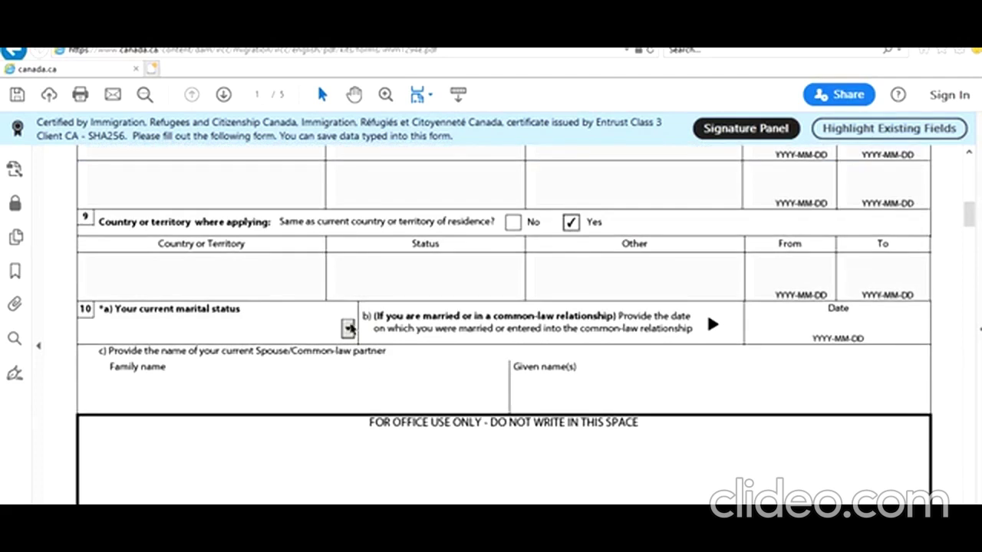
left_click(348, 329)
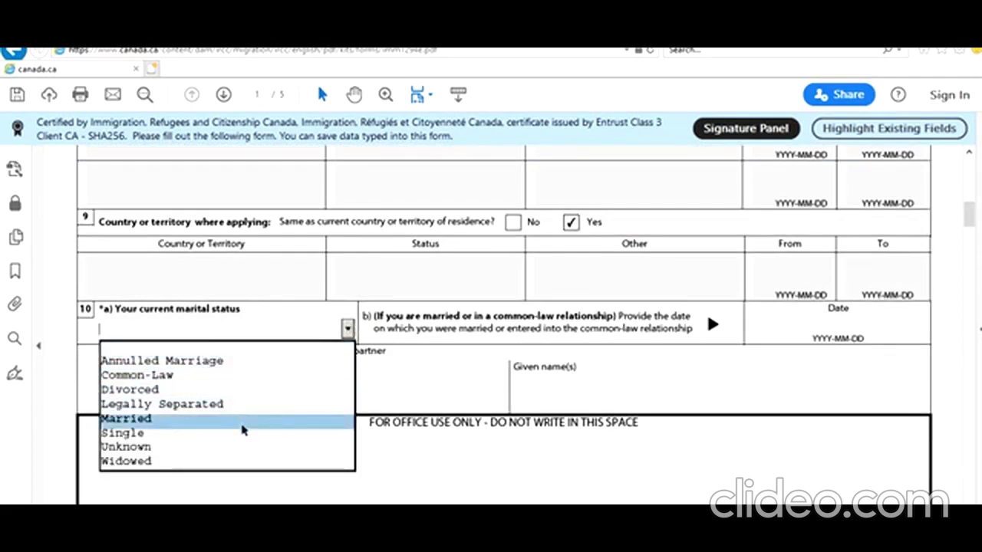
left_click(243, 435)
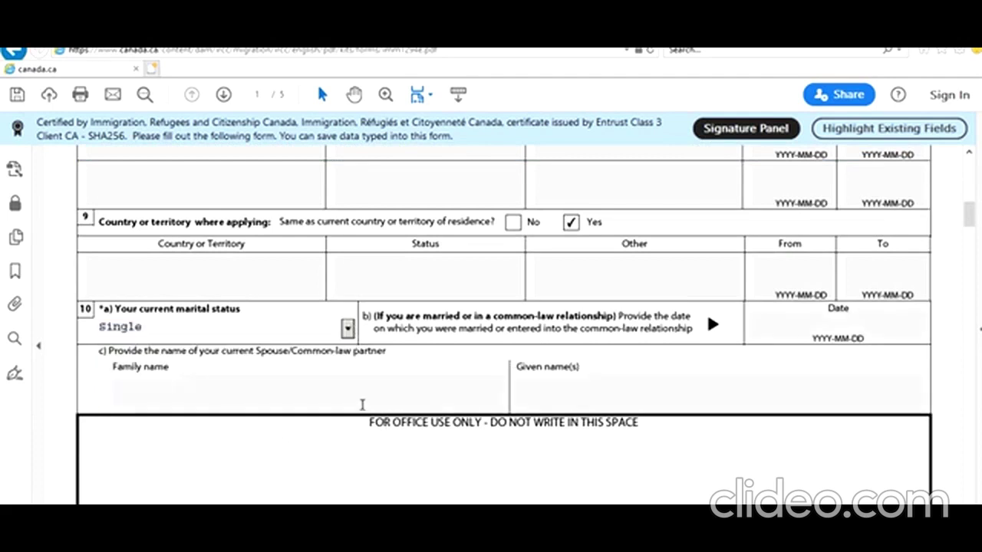
scroll(362, 404, "down", 8)
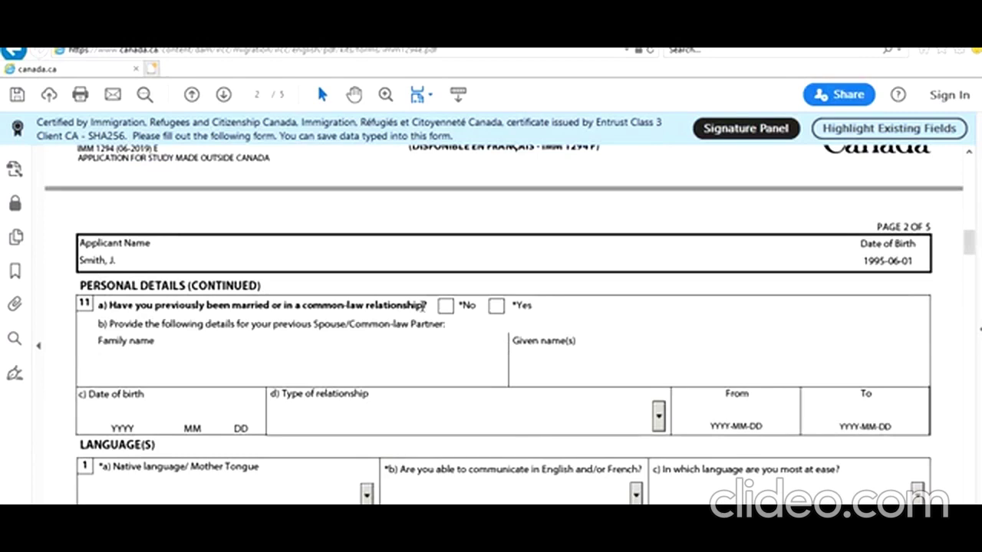
left_click(446, 305)
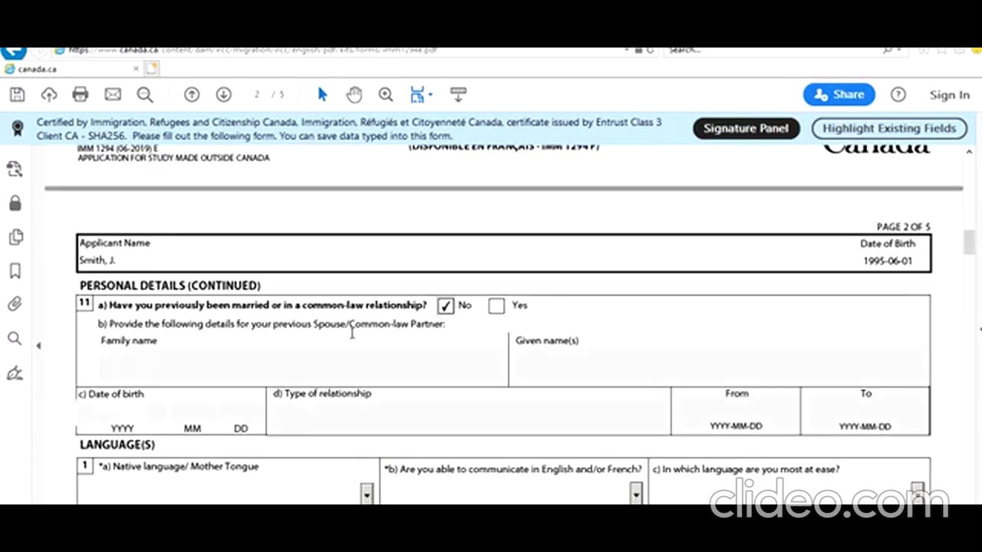
scroll(327, 332, "down", 5)
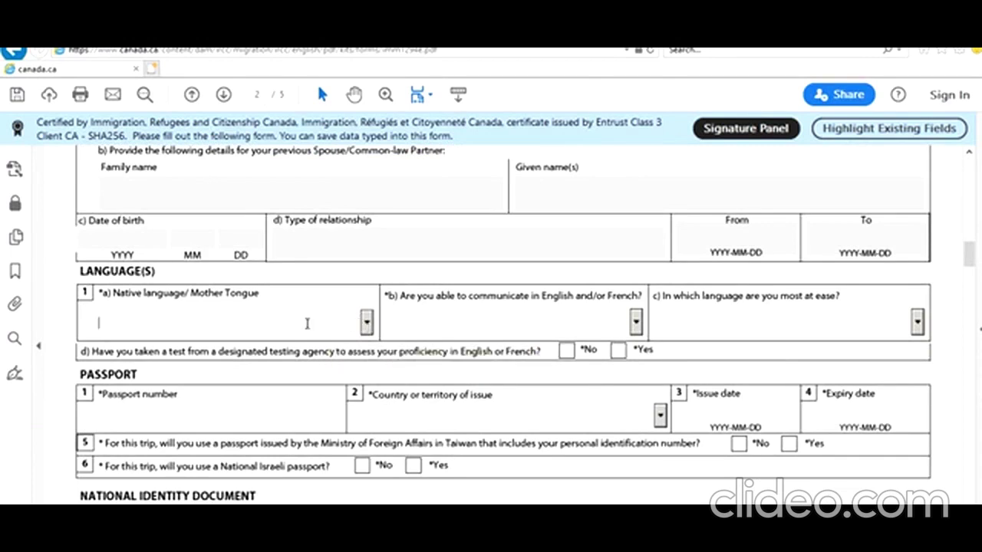
Set native language Hindi, communication language English, and mark the language test as taken
type("H")
key("Down")
key("Down")
key("Down")
key("Down")
key("Down")
key("Down")
key("Down")
key("Down")
key("Down")
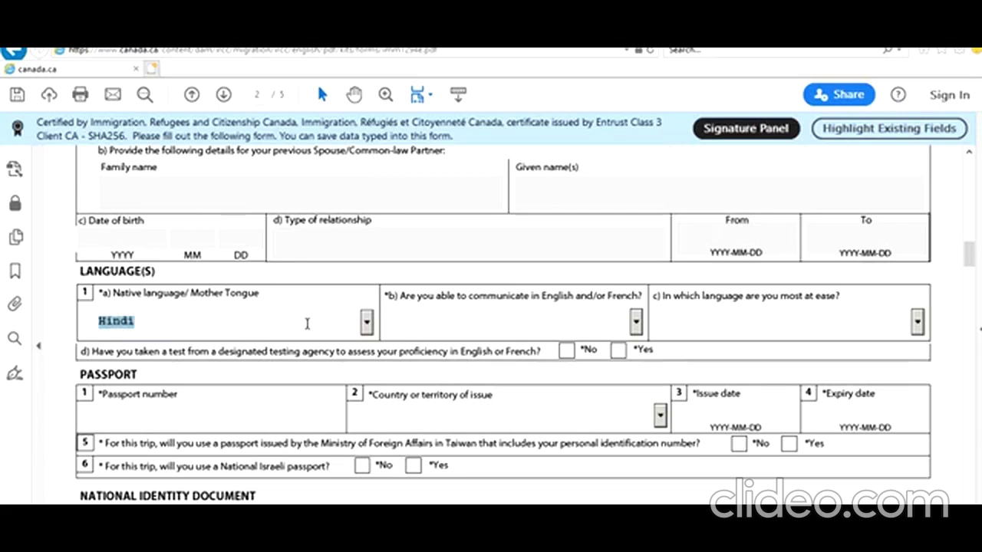
left_click(636, 323)
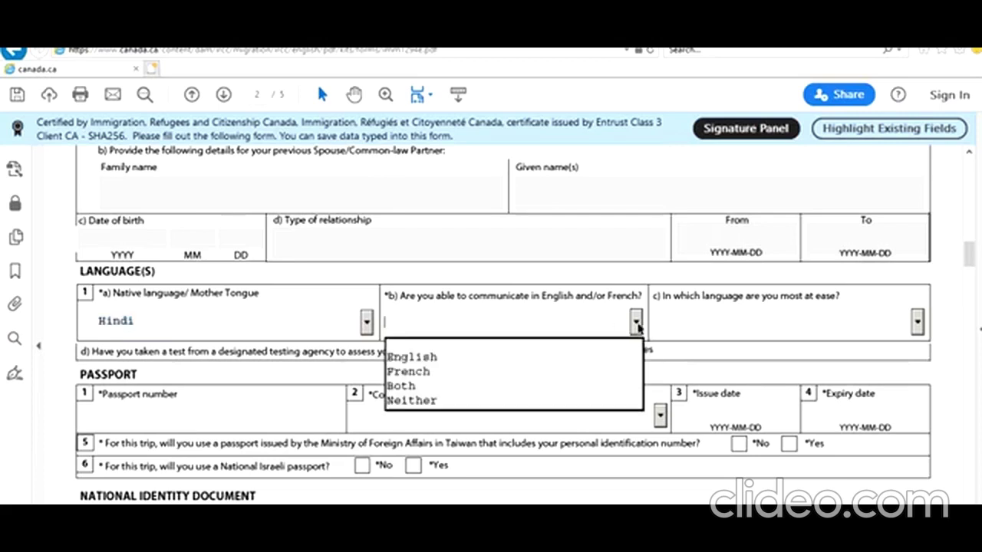
left_click(537, 359)
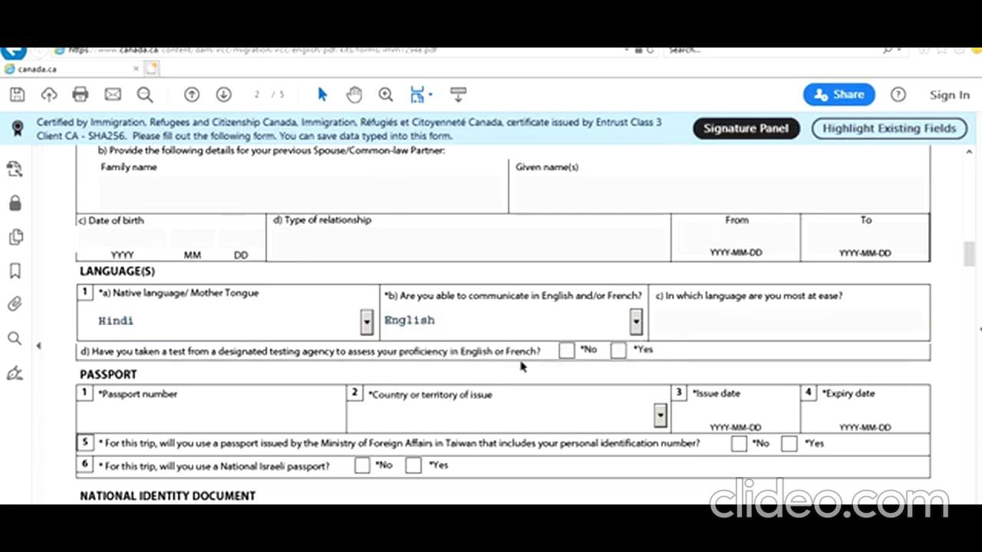
left_click(618, 350)
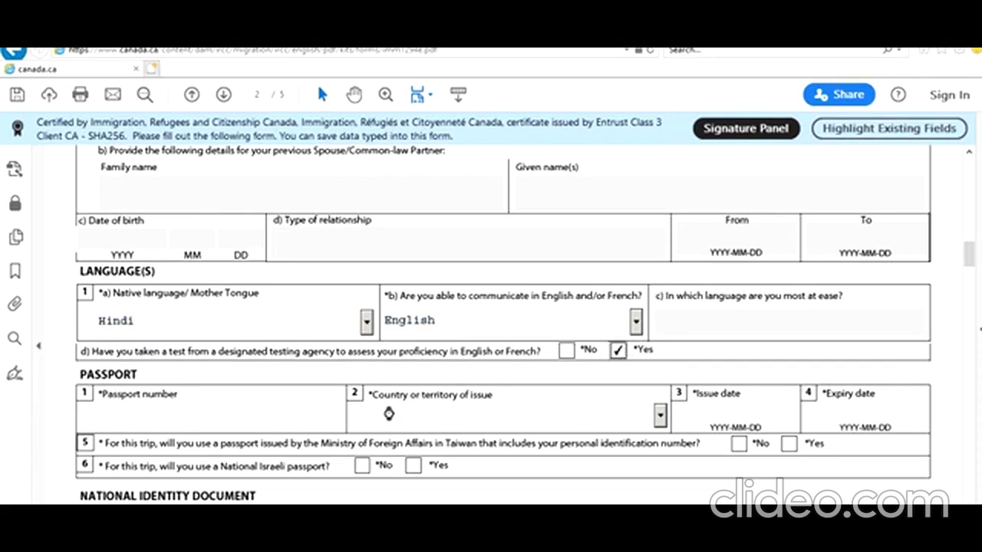
scroll(385, 413, "down", 2)
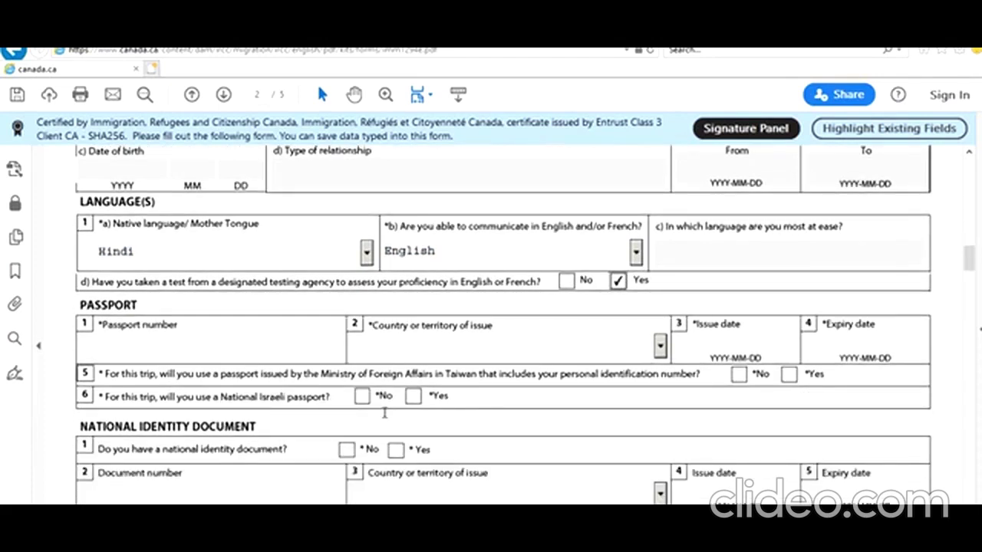
scroll(384, 413, "down", 1)
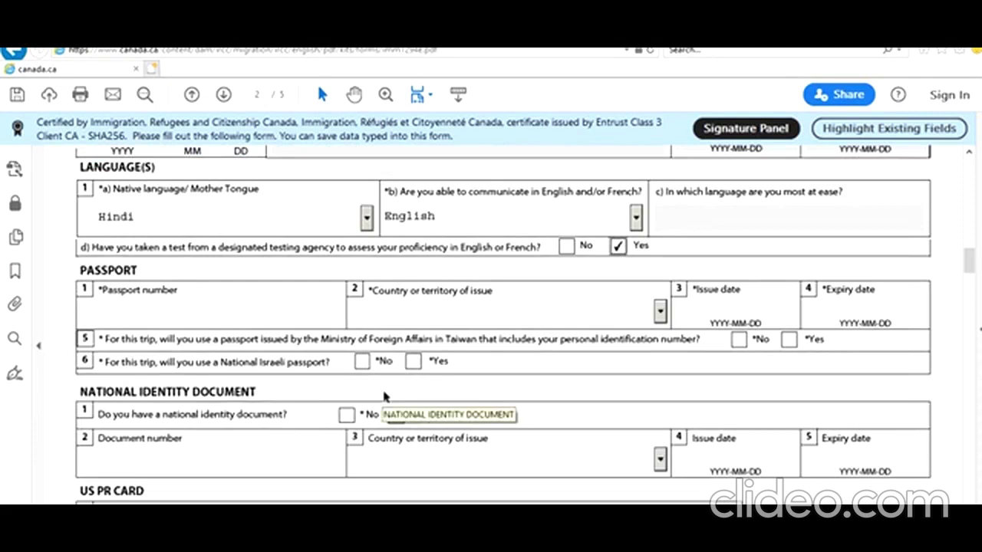
Enter the passport number, issuing country India, issue date 2020-10-02 and expiry 2030-10-01
left_click(192, 311)
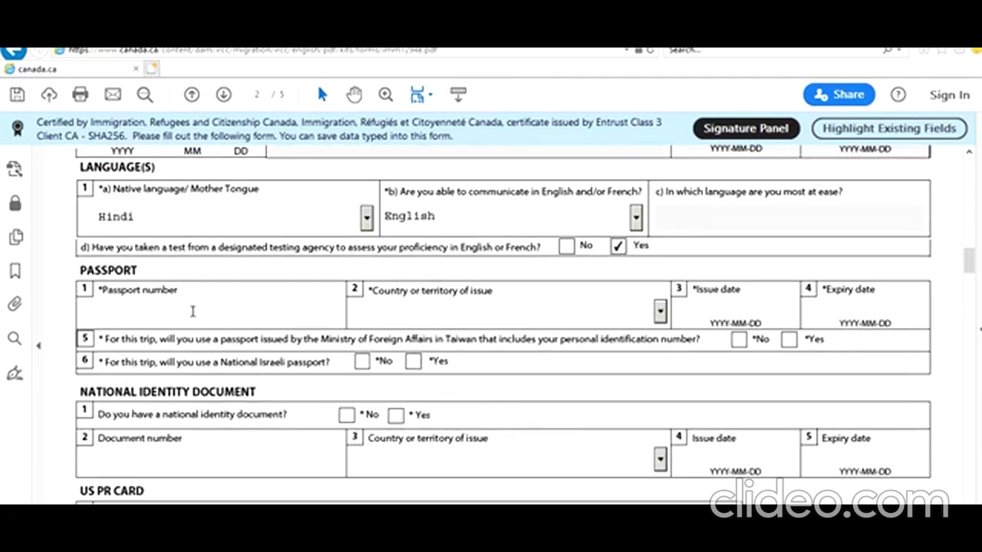
key("Tab")
key("Tab")
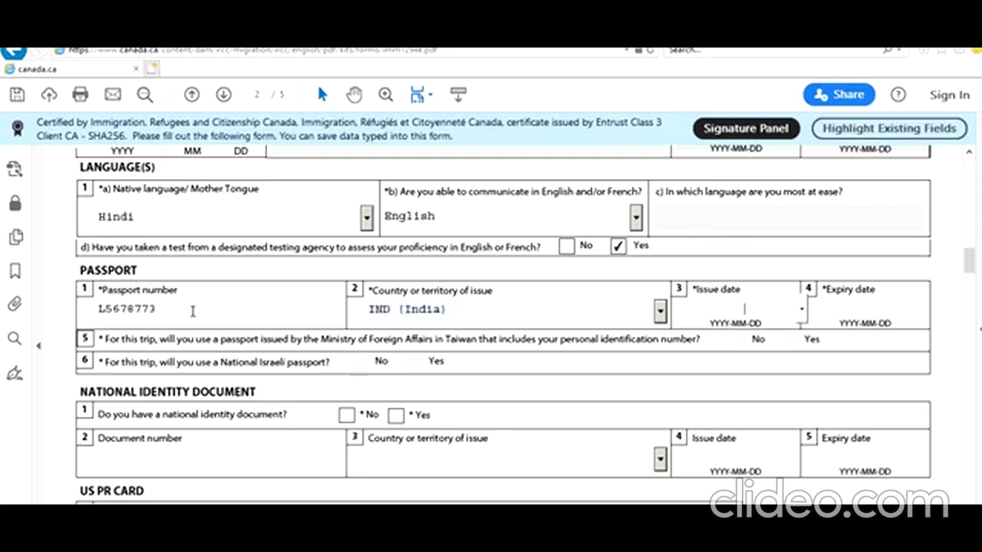
key("Tab")
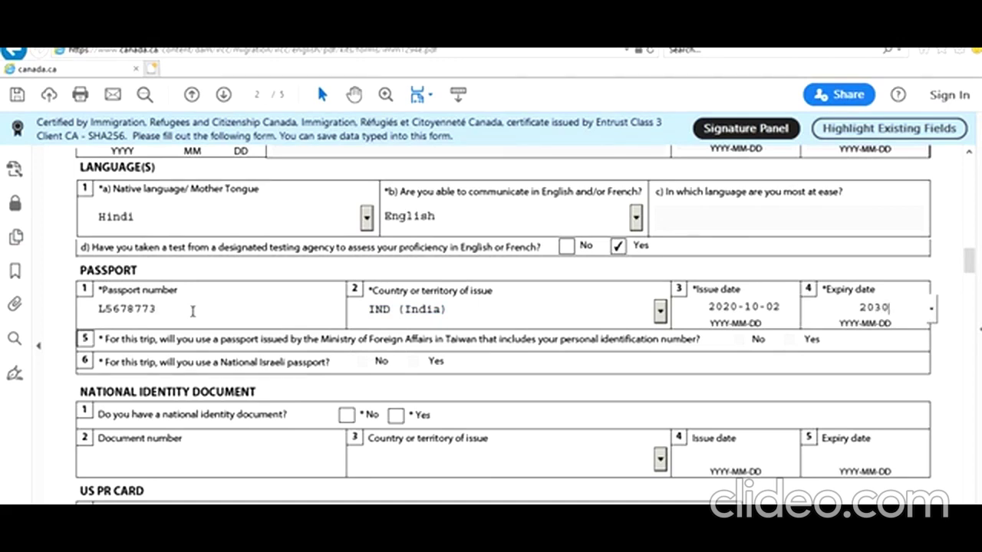
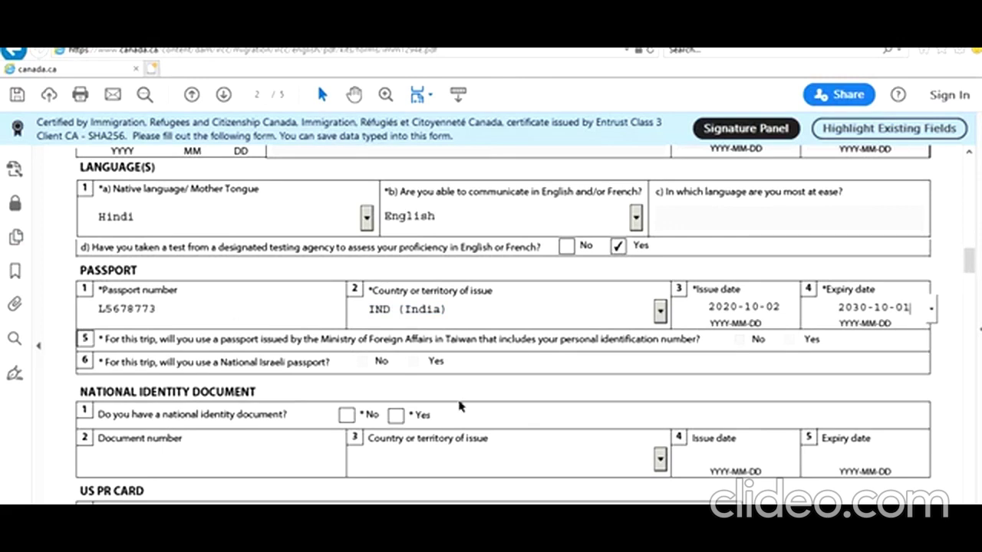
scroll(214, 330, "down", 2)
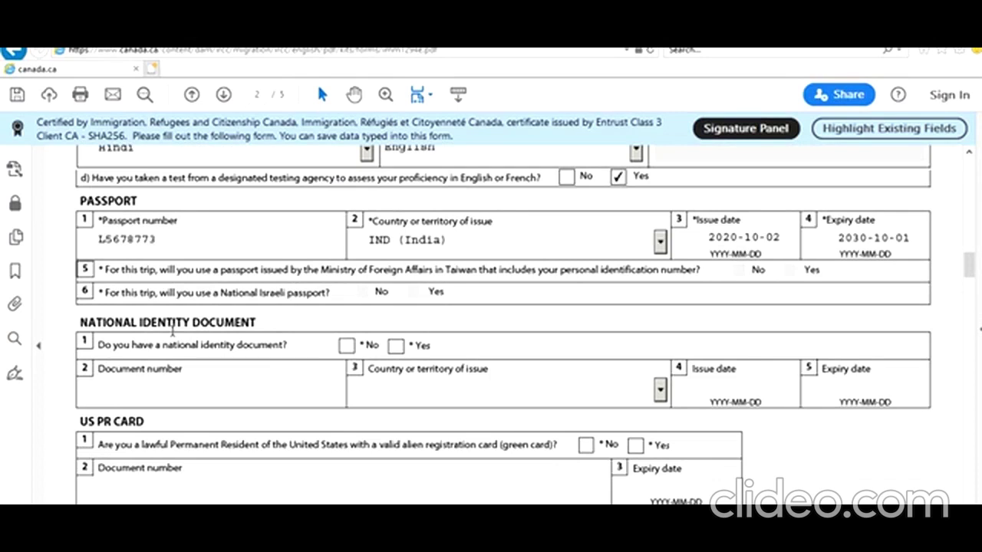
Declare a national identity document issued by India (IND) and enter its document number
left_click(396, 349)
left_click(293, 385)
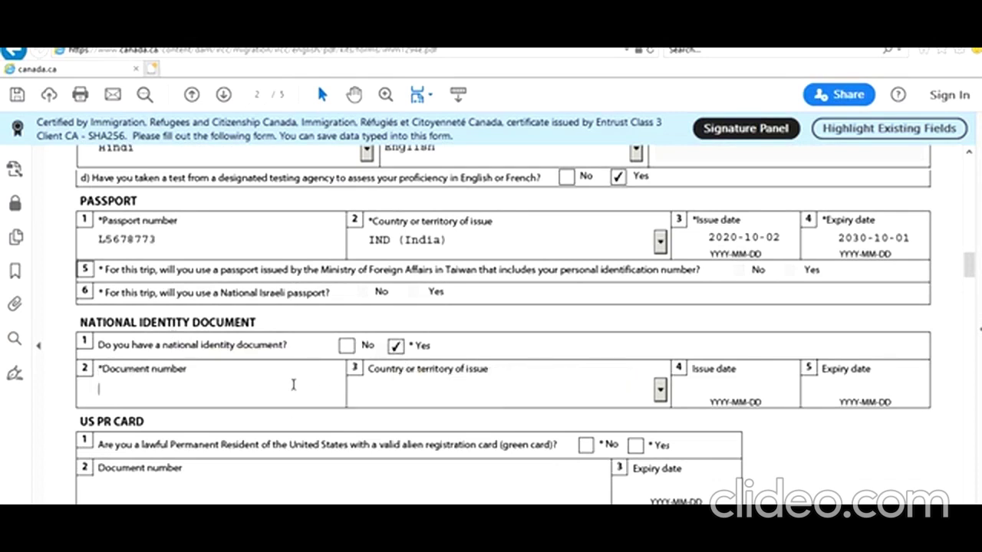
key("Tab")
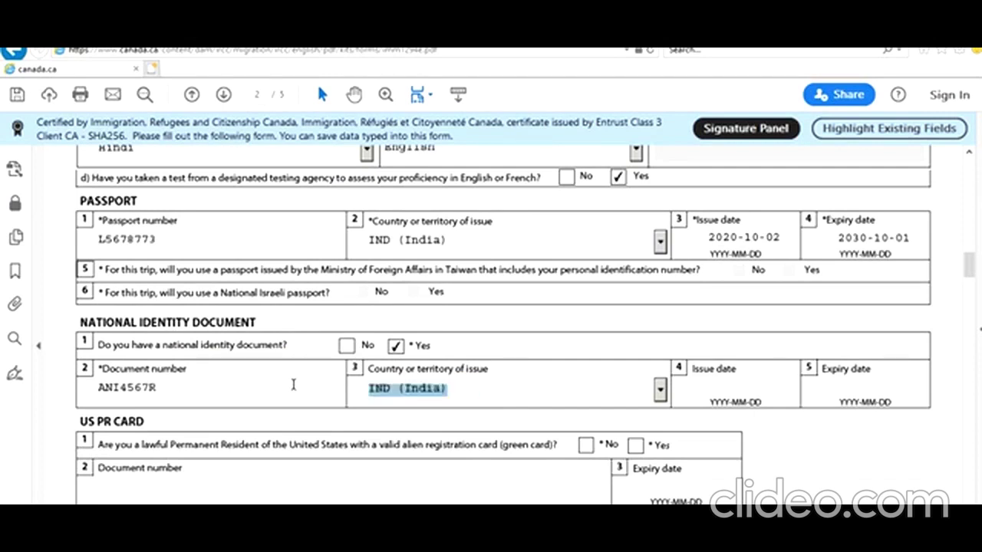
left_click(768, 402)
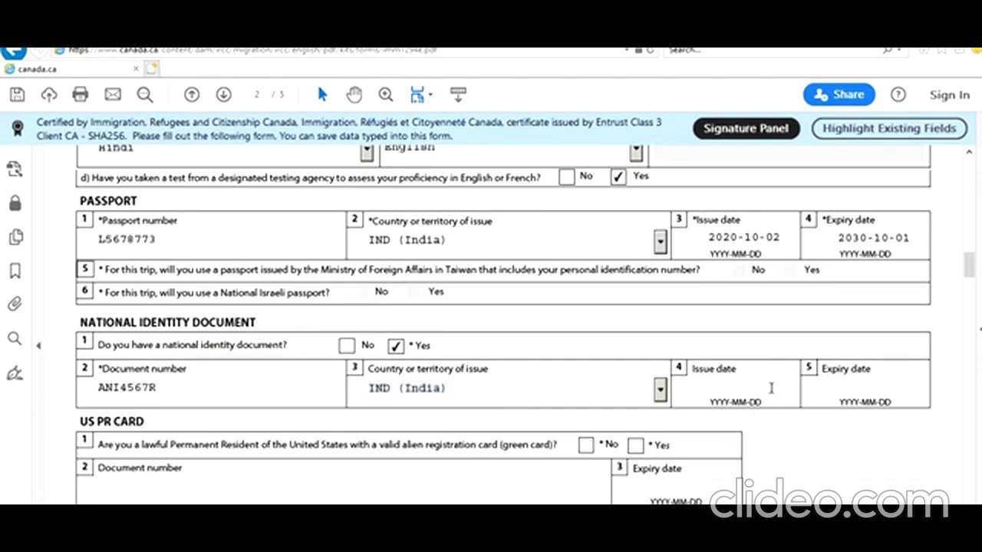
Set the identity document's issue date to 2016-01-01 and answer No to holding a US PR card
scroll(771, 389, "down", 1)
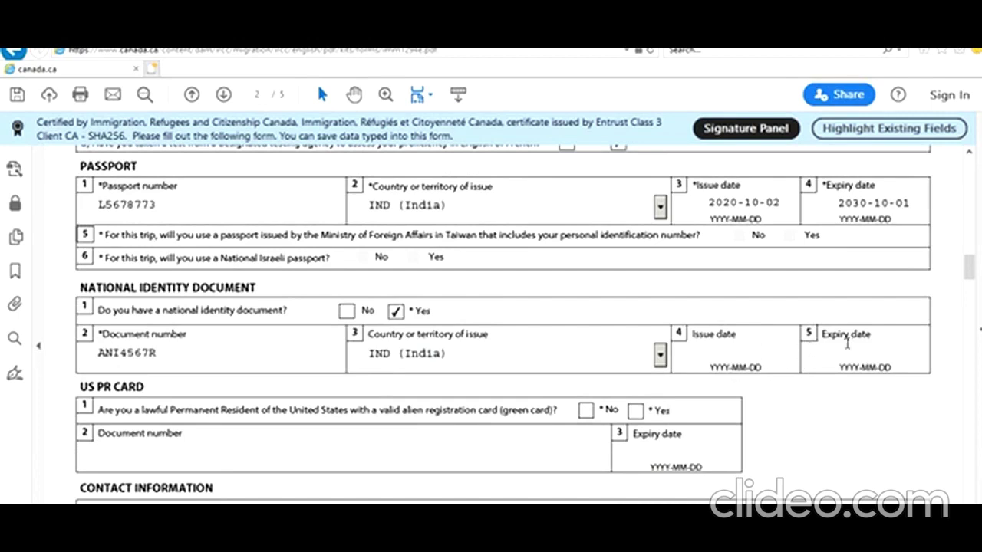
scroll(695, 394, "down", 2)
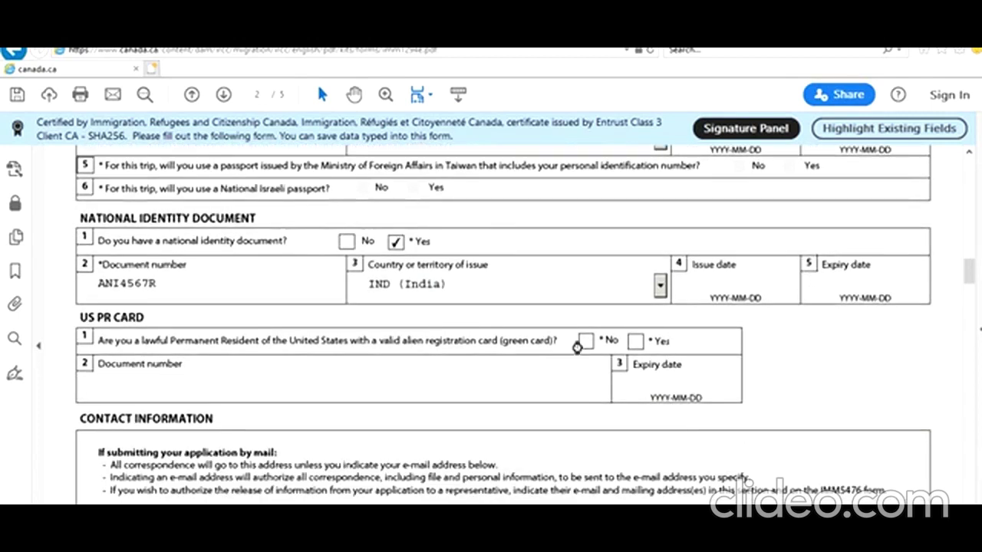
left_click(721, 283)
type("2016")
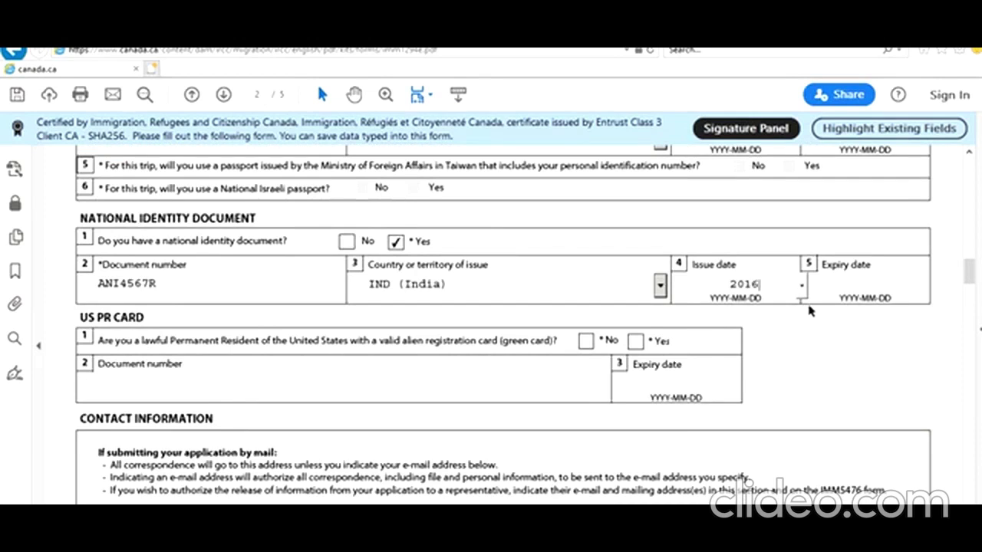
type("-10-01")
left_click(793, 364)
left_click(759, 285)
key("BackSpace")
key("BackSpace")
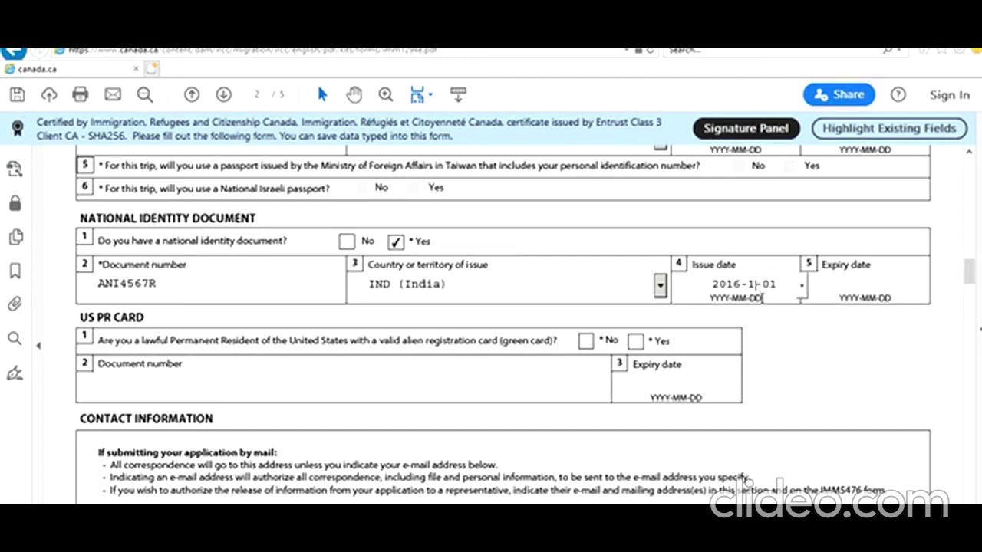
type("01")
left_click(773, 352)
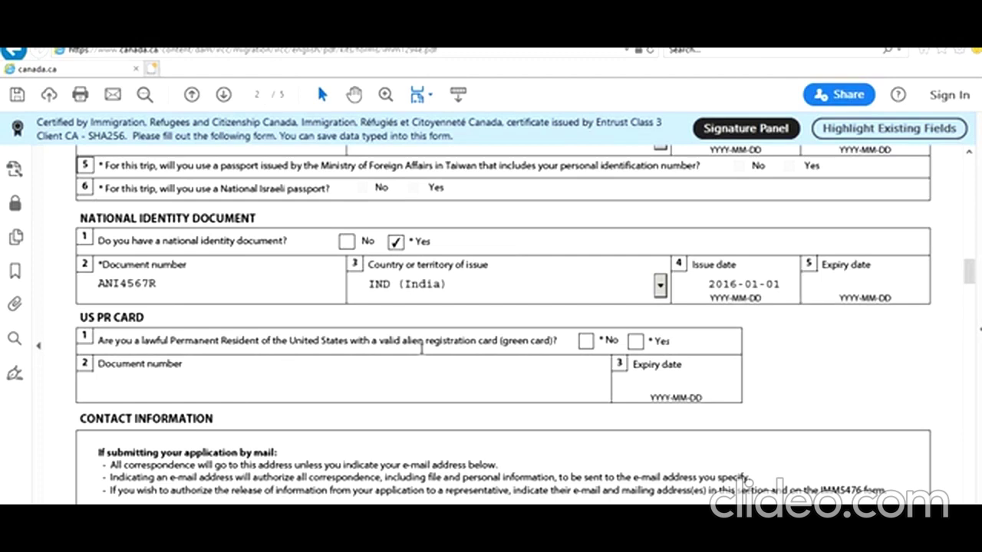
left_click(585, 341)
scroll(560, 372, "down", 5)
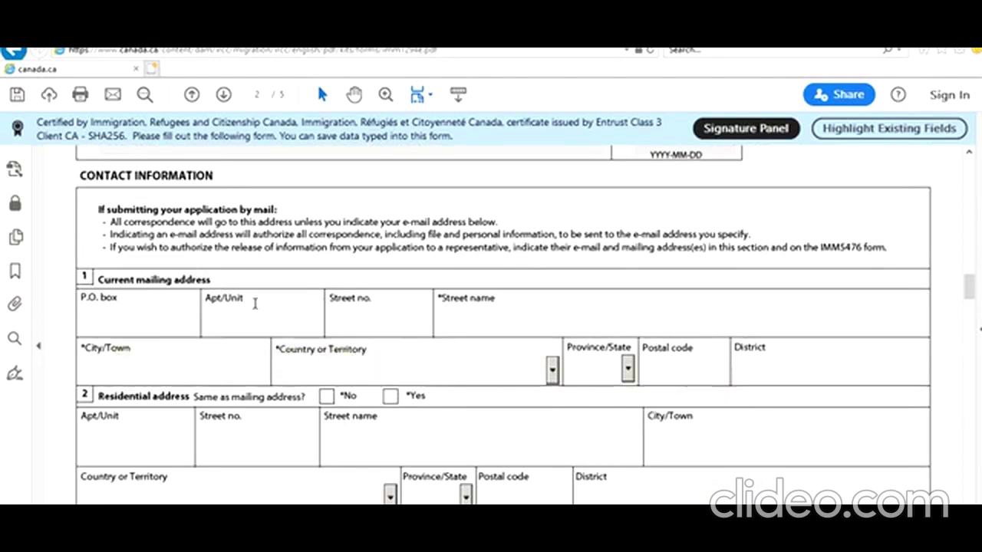
Enter the mailing address unit number, street name and city of New Delhi
left_click(239, 323)
type("1")
left_click(379, 311)
left_click(500, 322)
type("New Delhi ST")
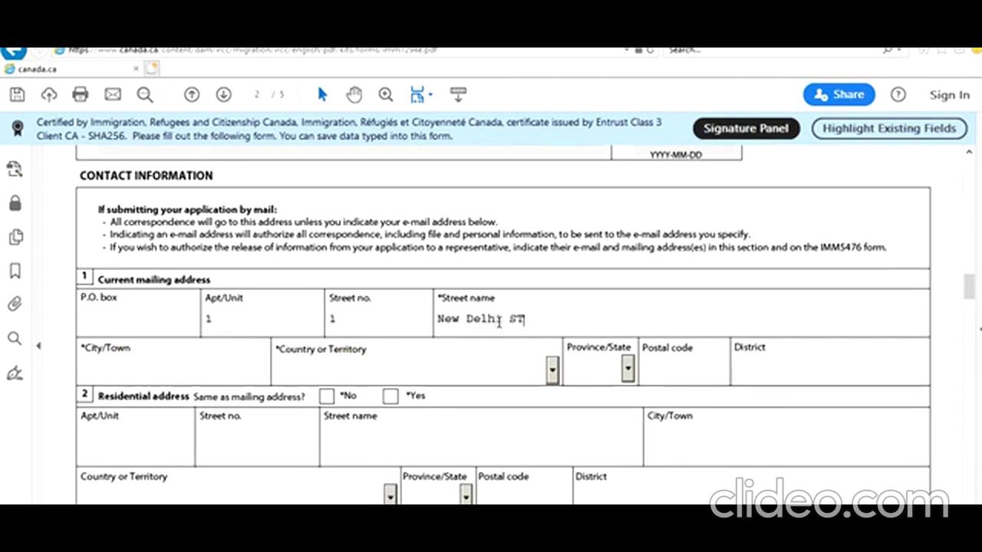
key("Tab")
type("New Delhi")
Set the mailing country to India, add the postal code, and mark residential address same as mailing
key("Tab")
type("In")
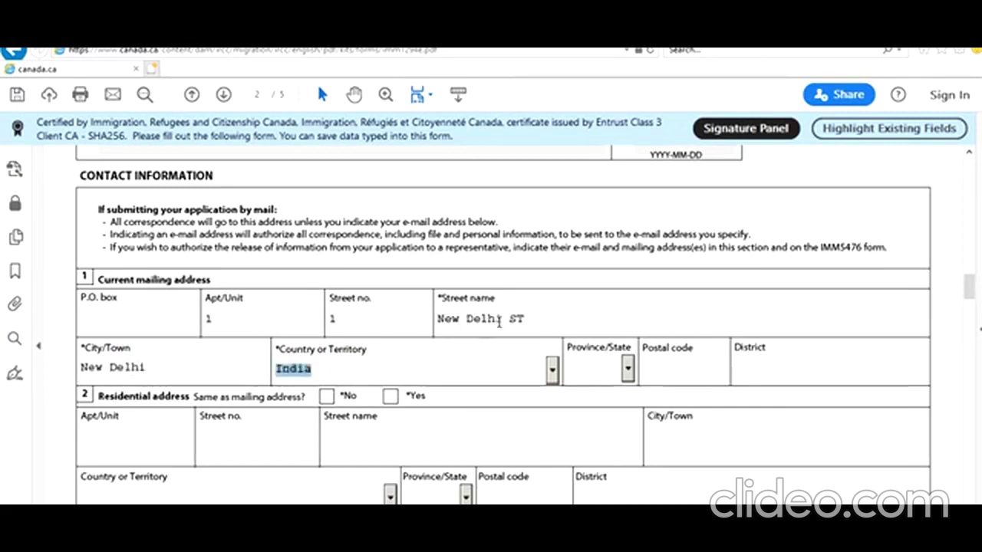
key("Tab")
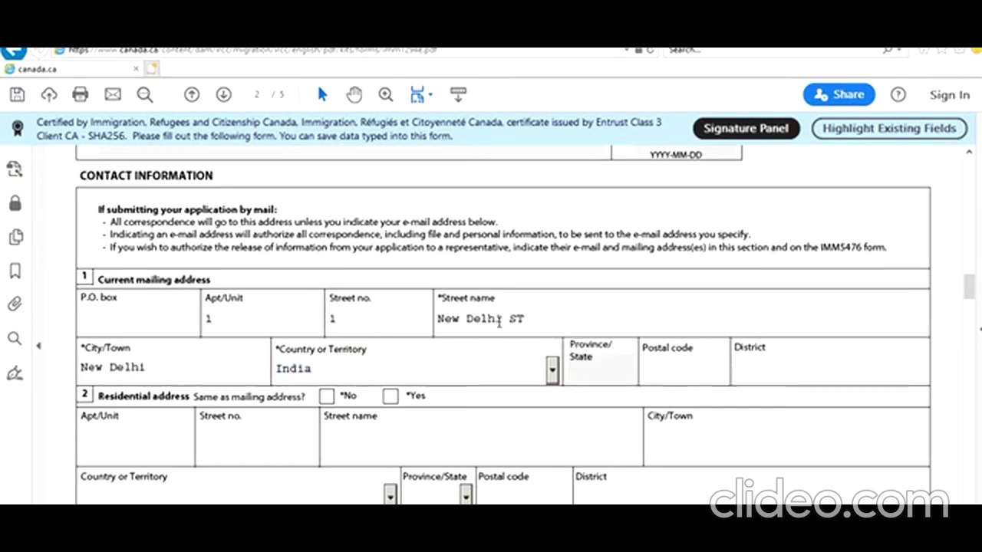
type("8567882")
key("Tab")
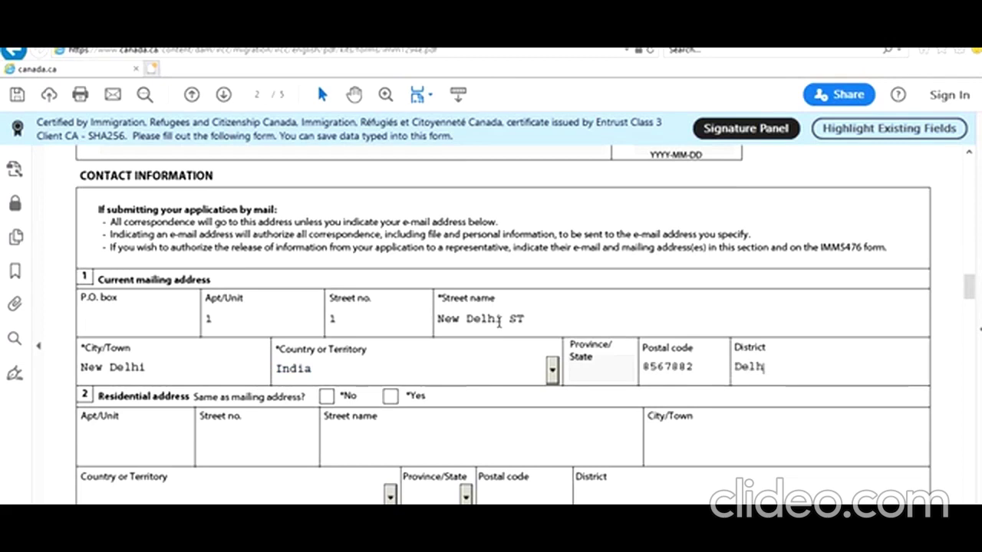
left_click(390, 396)
Enter the main phone as a Cellular number outside Canada/US with country code 91
scroll(386, 229, "down", 3)
scroll(386, 230, "down", 8)
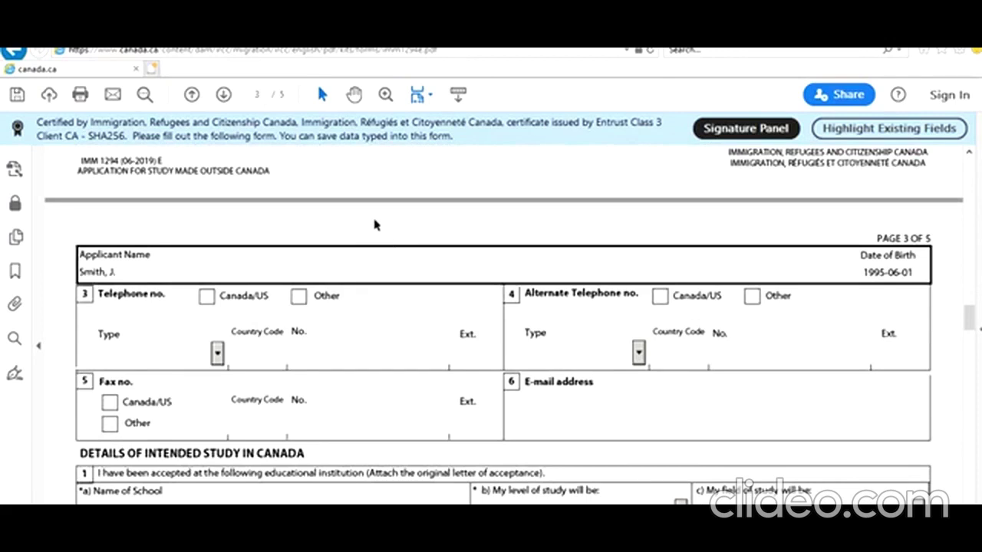
left_click(298, 297)
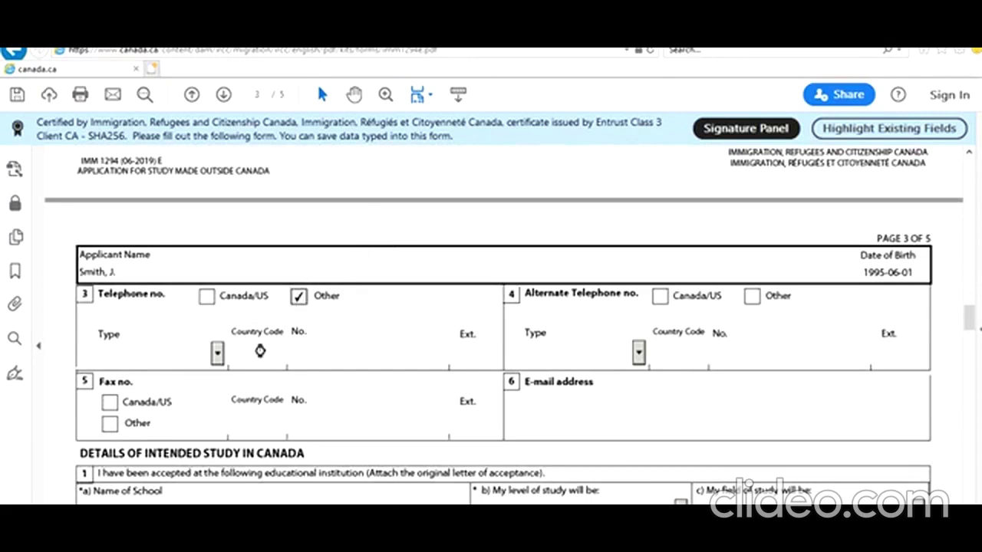
left_click(218, 354)
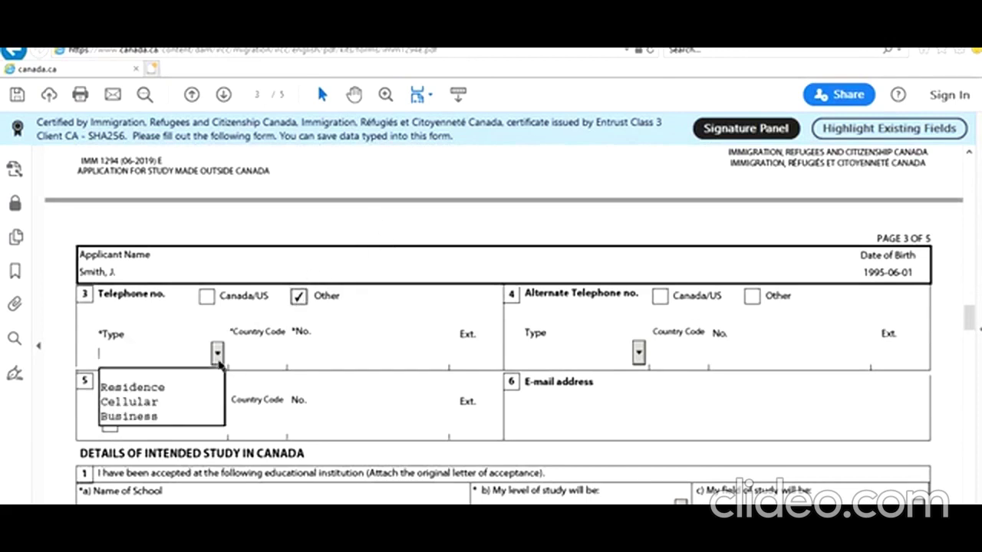
left_click(212, 401)
left_click(270, 360)
type("91")
key("Tab")
type("989898")
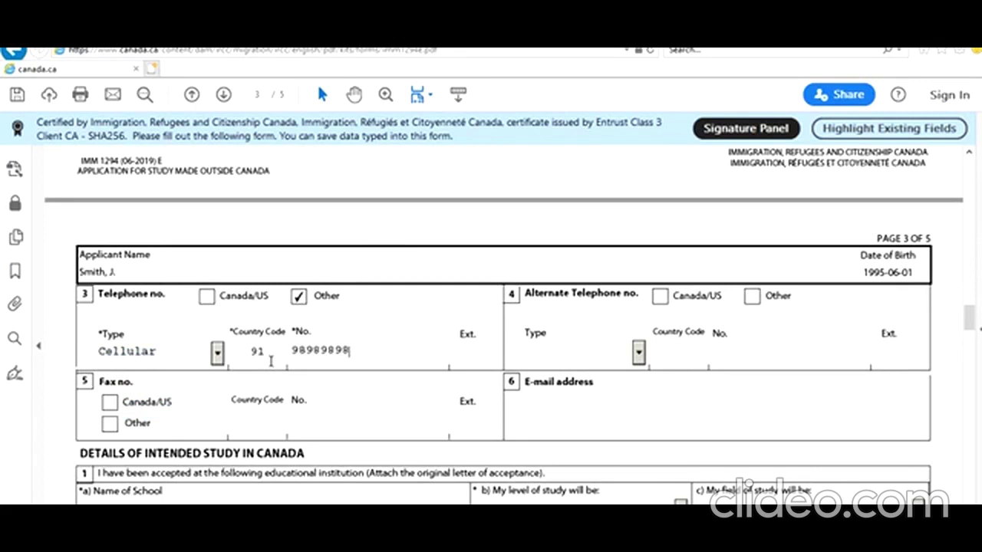
type("9898")
Add a Residence alternate phone number outside Canada/US with country code 91
left_click(751, 298)
left_click(638, 353)
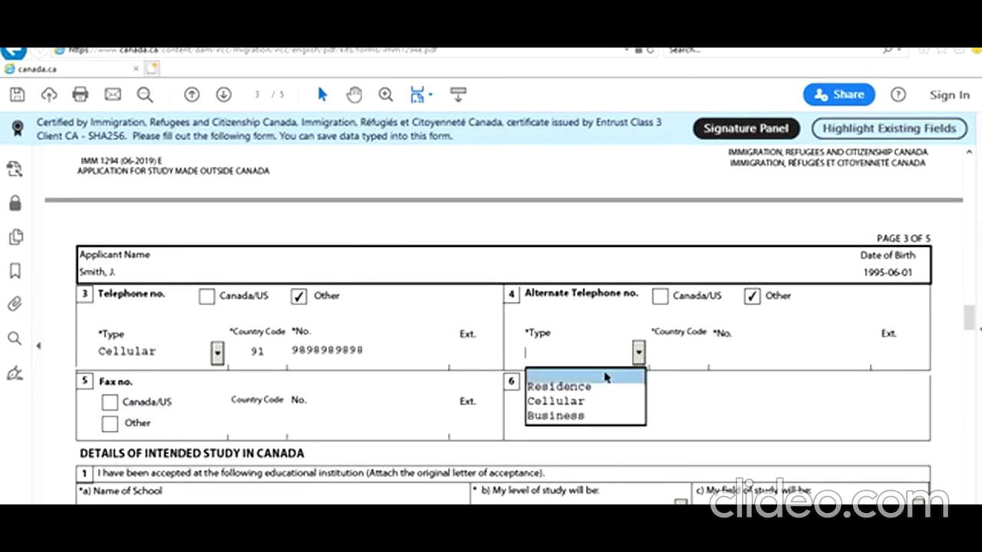
left_click(590, 403)
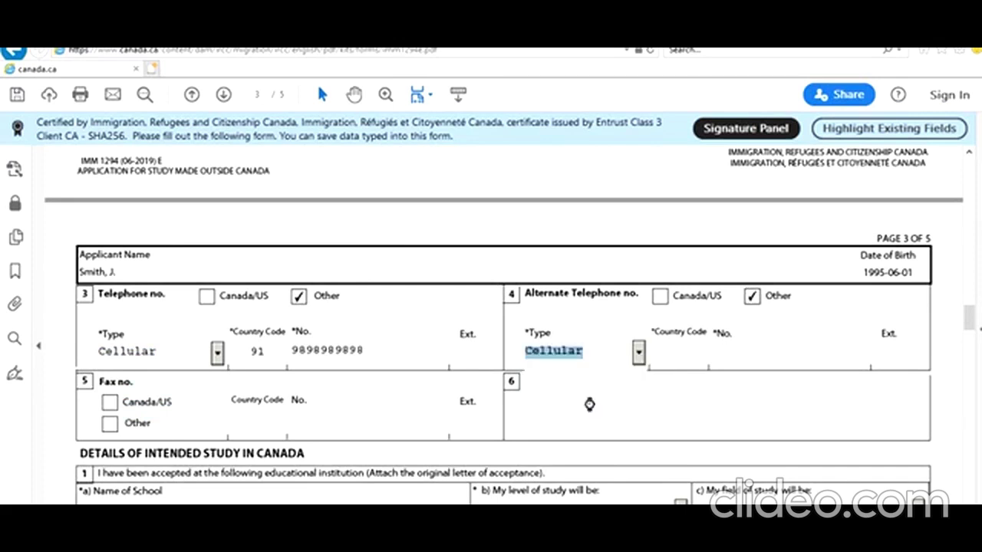
left_click(638, 354)
left_click(593, 389)
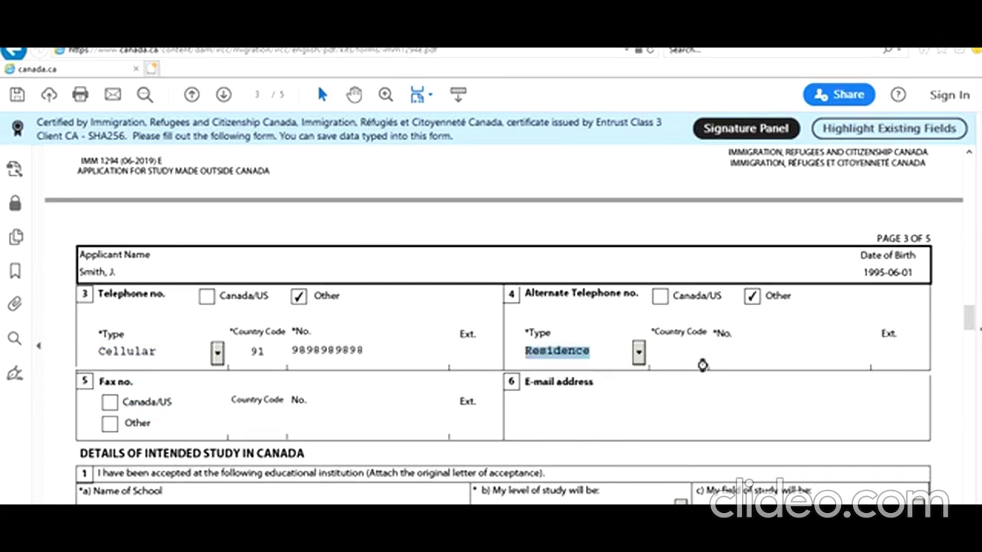
left_click(689, 354)
type("91")
key("Tab")
type("989898989")
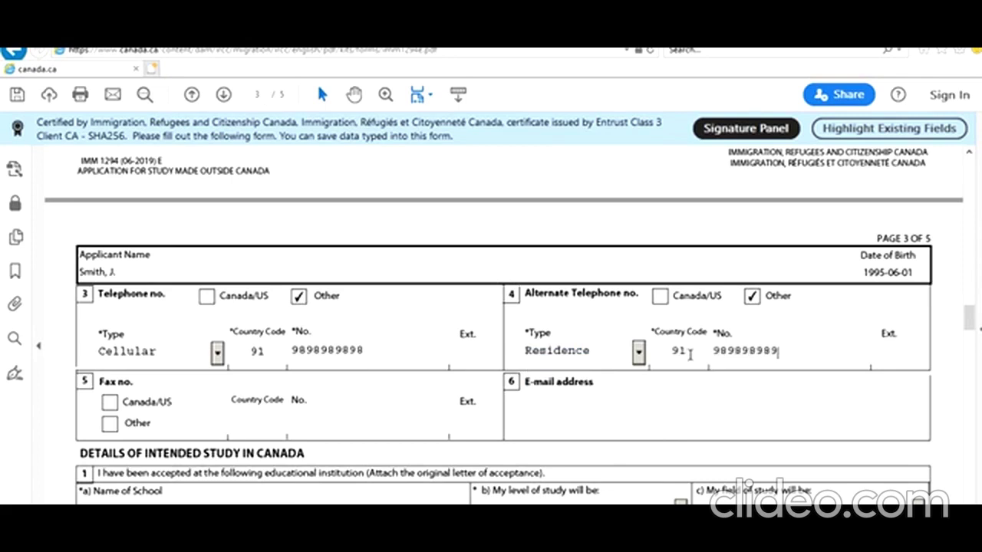
type("7")
Fill in the applicant's e-mail address
left_click(577, 416)
type("noemail")
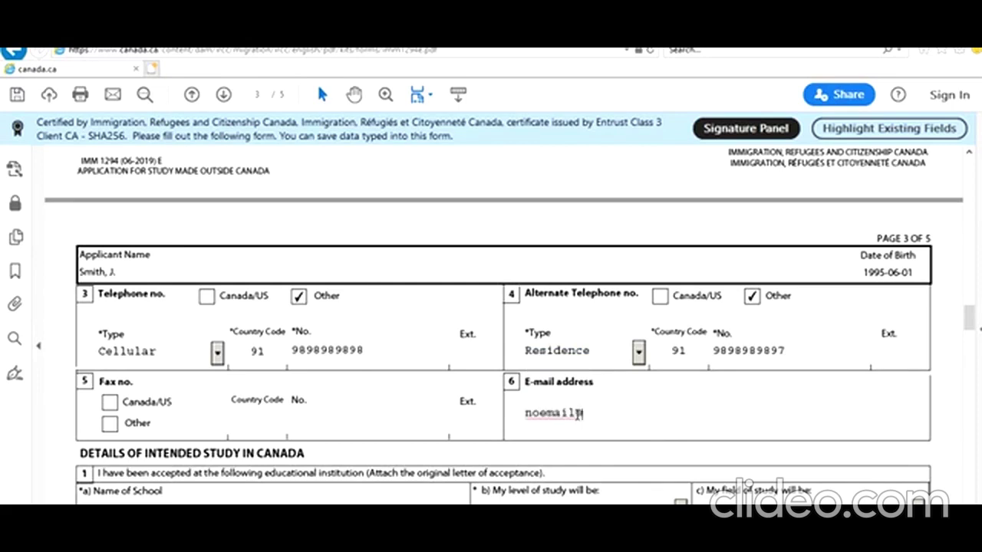
type("@noeaikjjjkk.com")
scroll(412, 399, "down", 2)
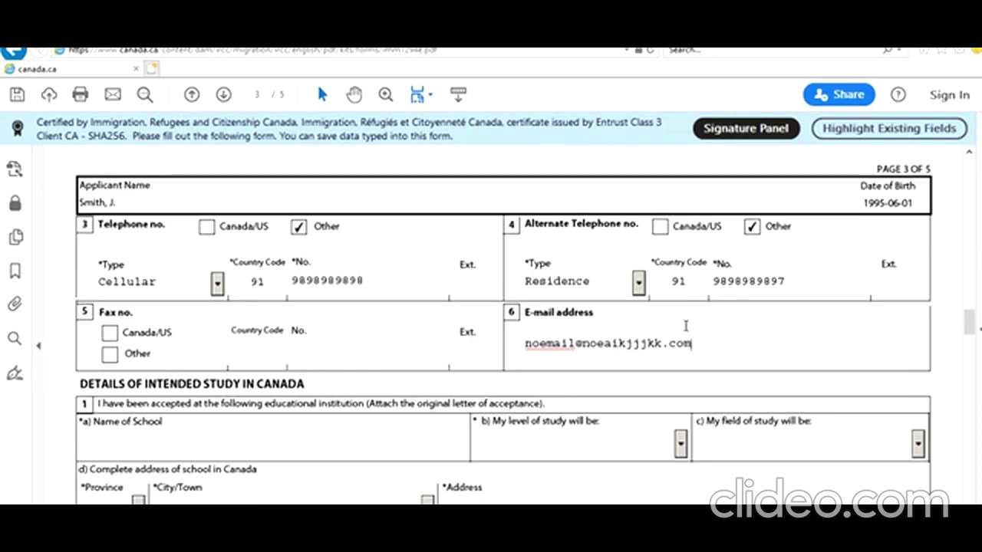
Enter Toronto IT College as the school and University - Master's Deg. as the level of study
left_click(397, 453)
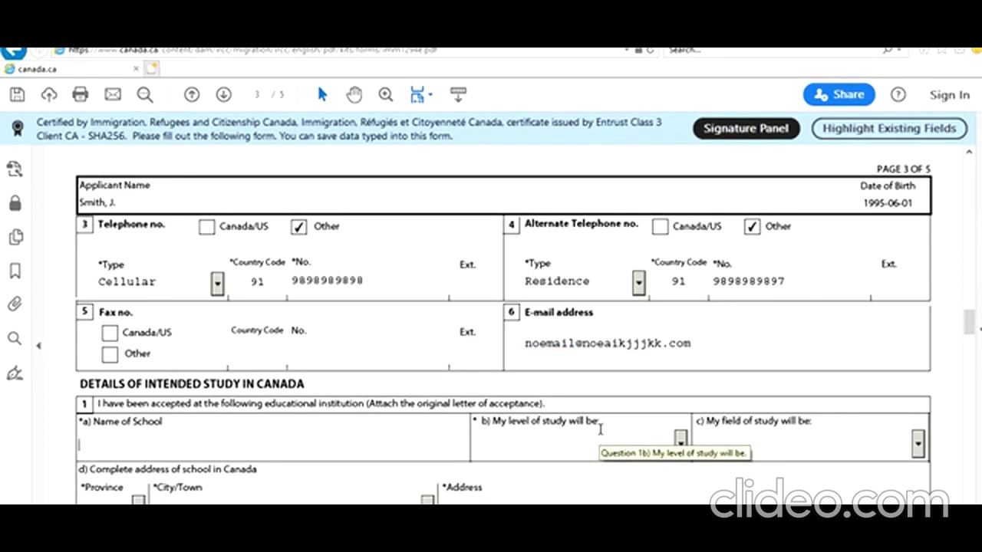
type("Toronto IT ")
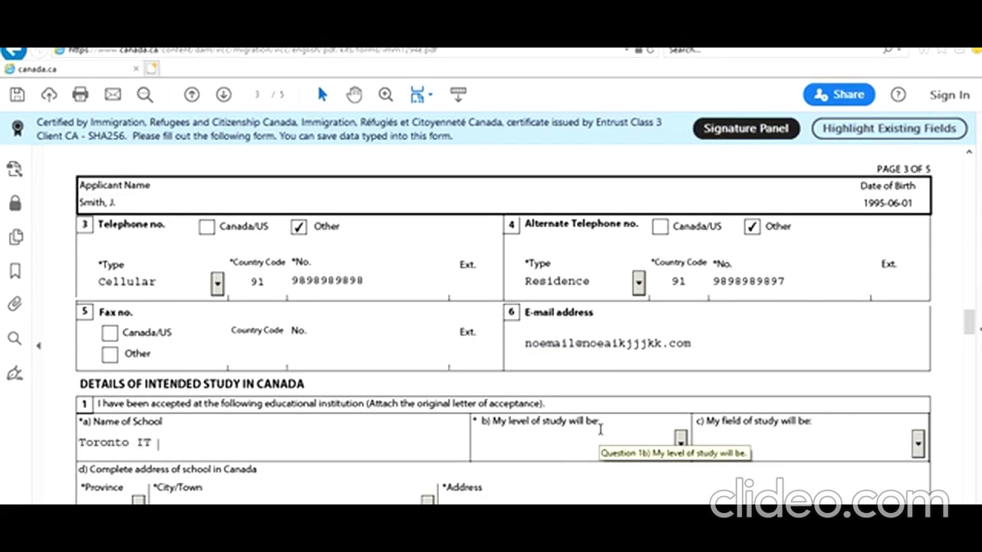
type("College")
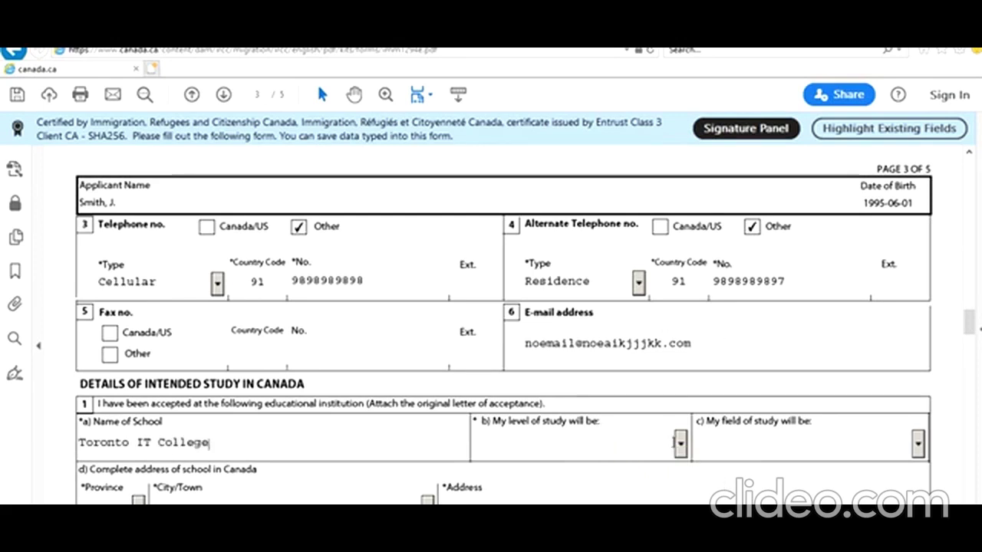
left_click(681, 445)
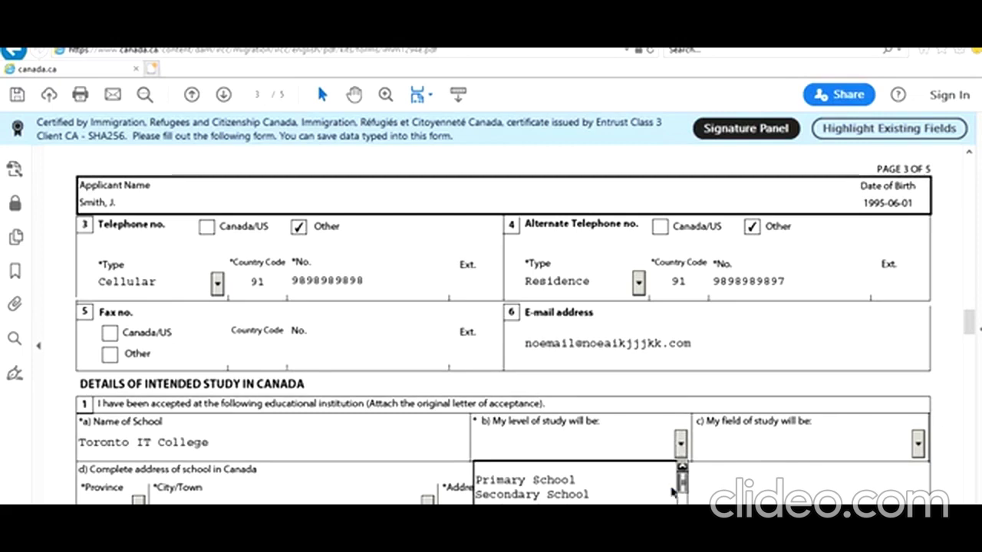
scroll(975, 322, "down", 2)
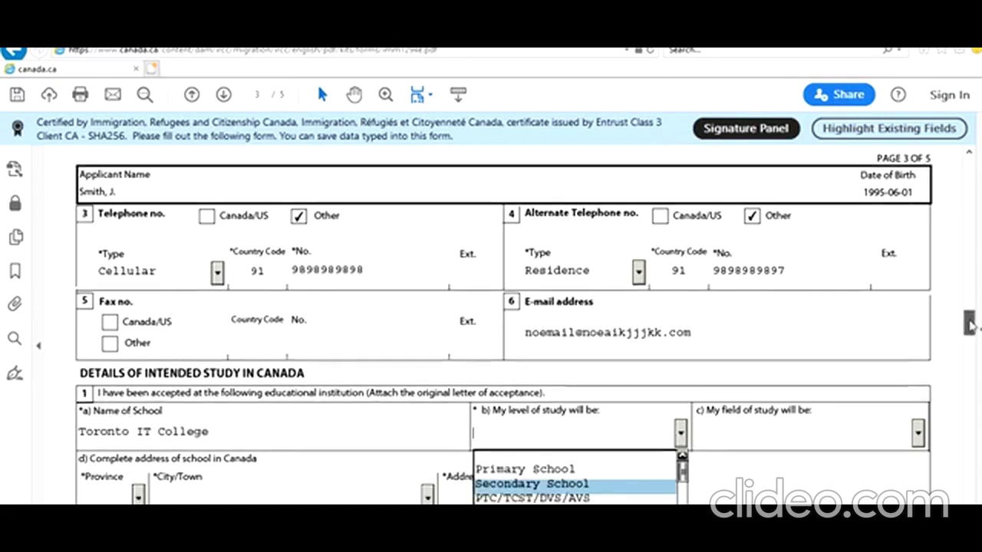
left_click(681, 497)
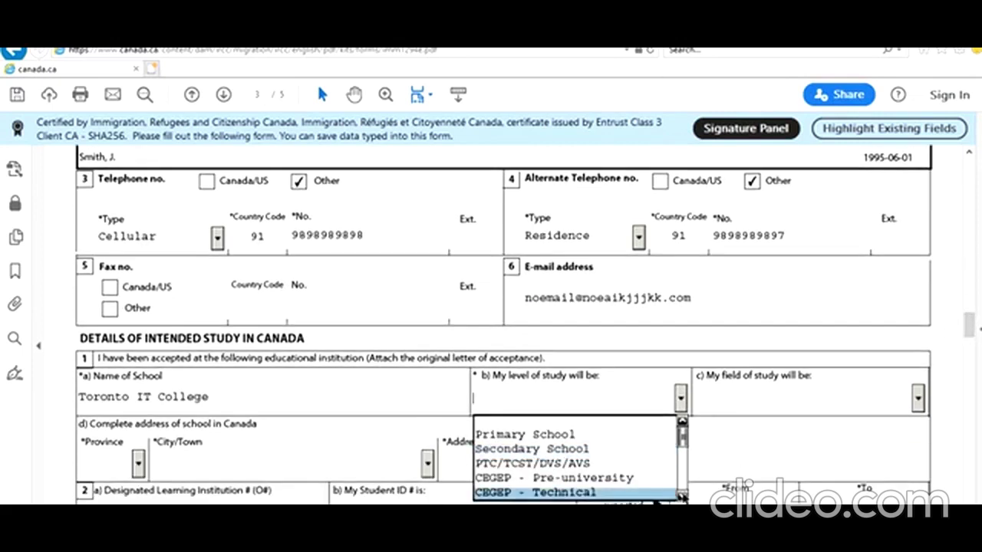
left_click(681, 496)
left_click(682, 497)
left_click(681, 496)
left_click(681, 496)
left_click(681, 496)
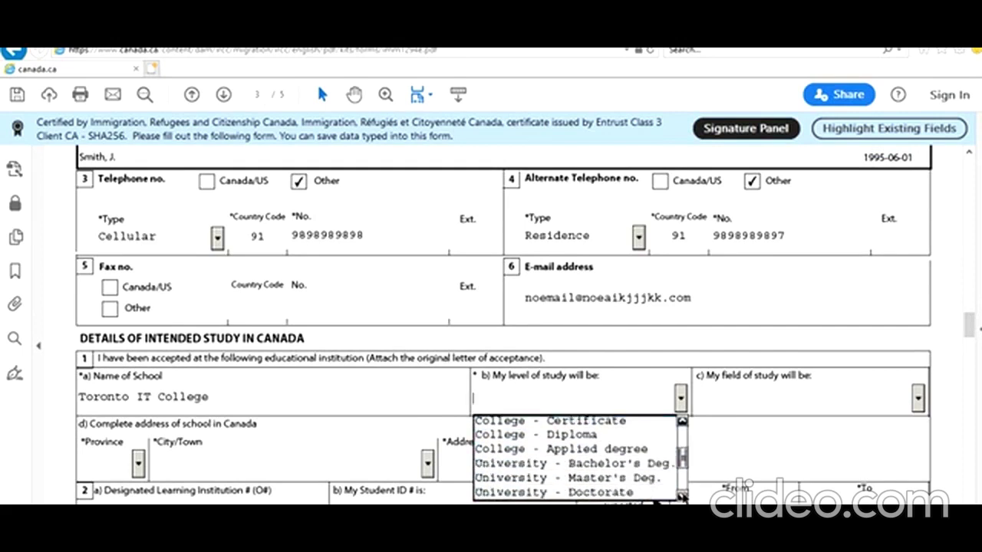
left_click(681, 496)
left_click(681, 496)
left_click(598, 451)
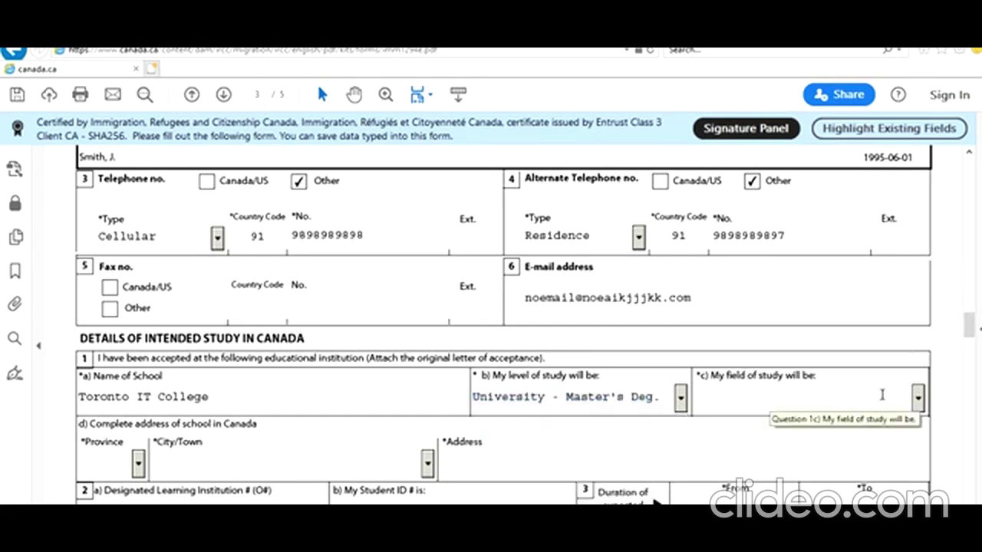
Choose Computing/IT as the field of study and ON as the school's province
left_click(918, 397)
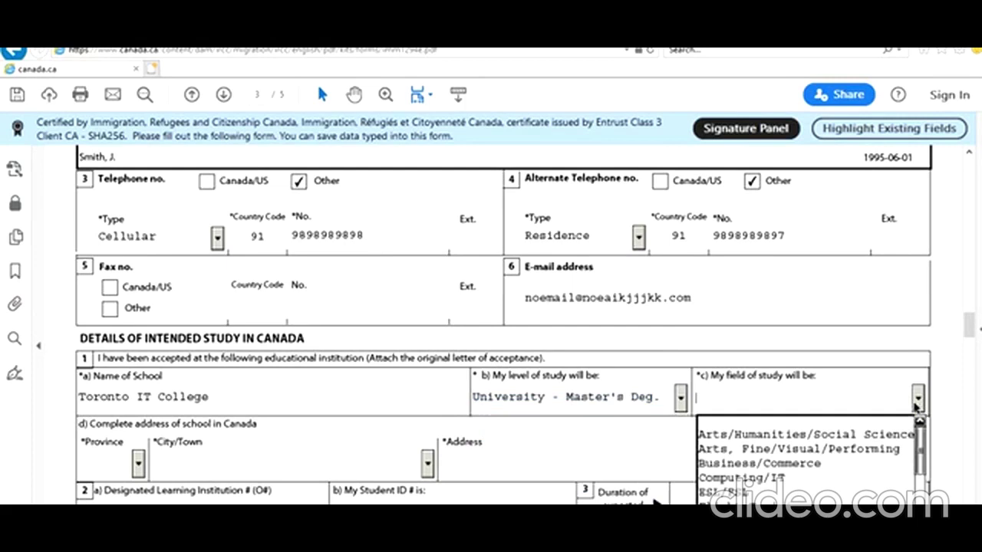
left_click(800, 480)
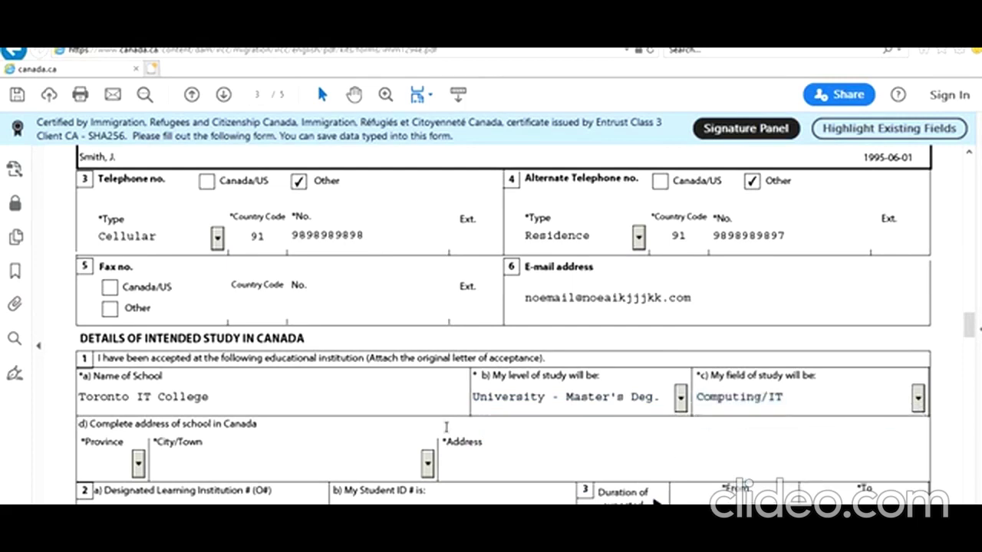
left_click(139, 468)
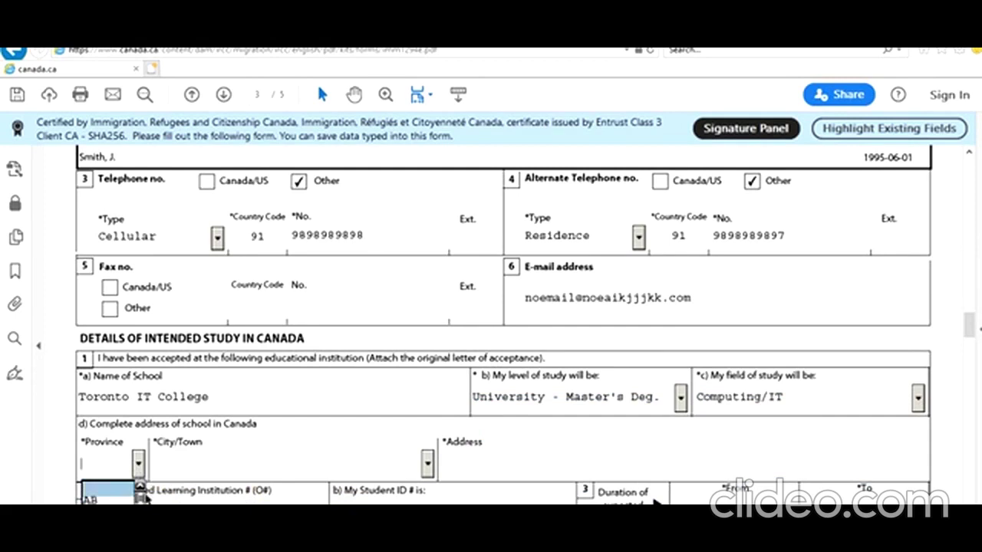
scroll(143, 502, "down", 3)
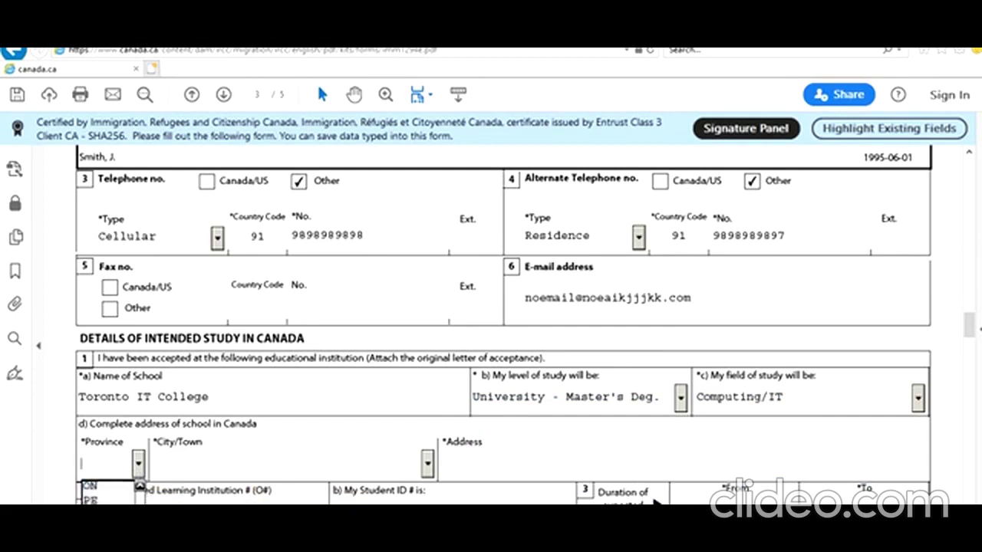
left_click(93, 486)
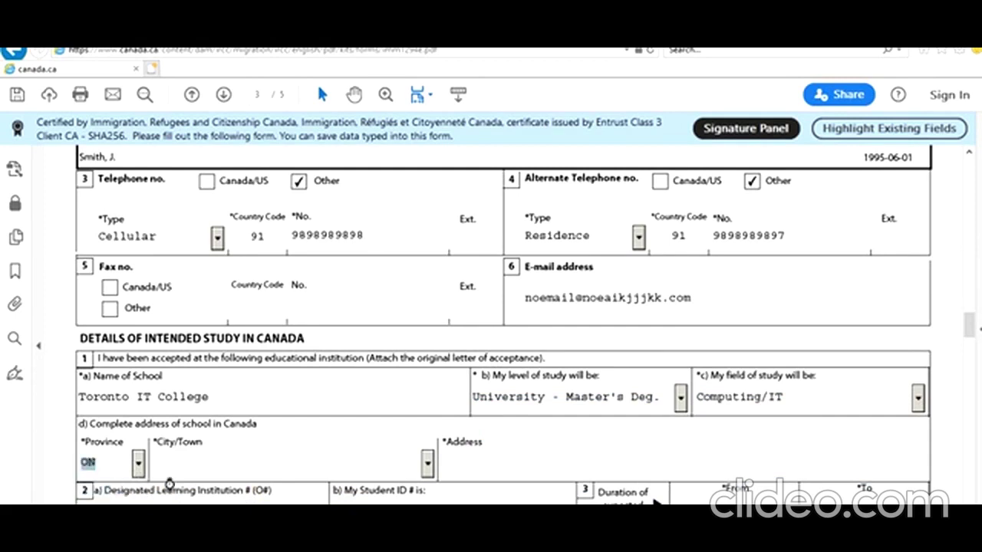
left_click(221, 468)
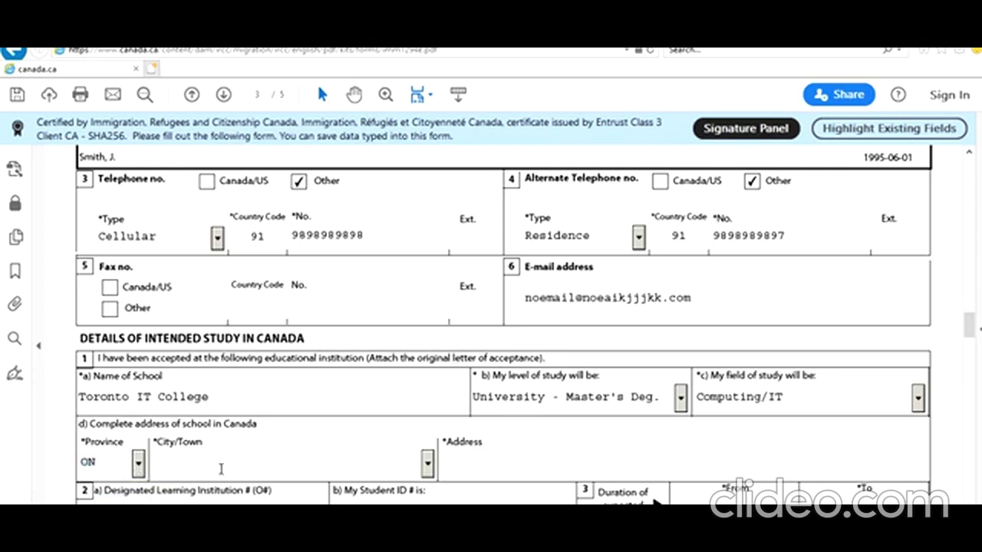
left_click(428, 463)
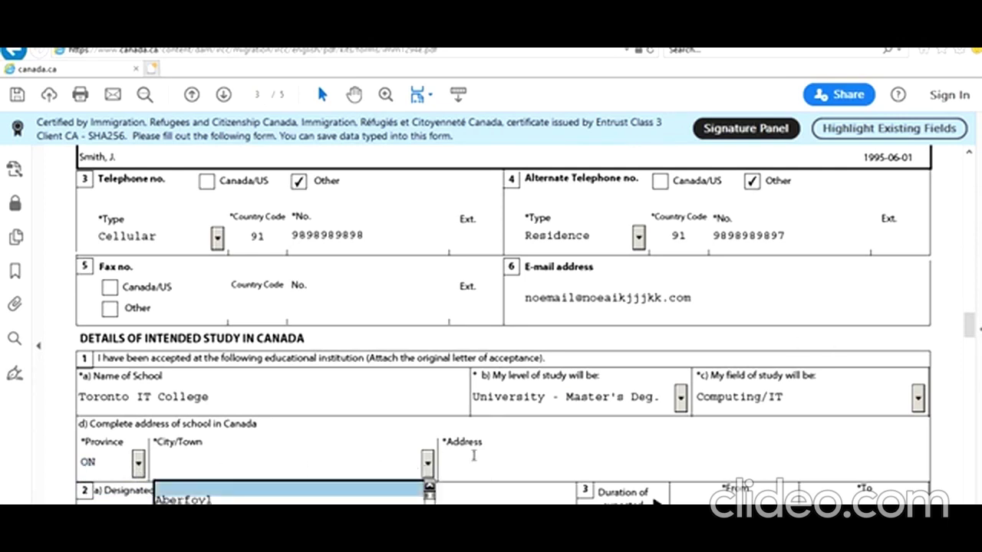
Pick Toronto as the school's city and enter the address '1 Torontonion St, Toronto, ON L8H6R7'
key("t")
key("t")
key("t")
key("t")
key("t")
key("t")
key("t")
key("t")
key("t")
key("t")
key("t")
key("t")
key("t")
key("t")
key("t")
key("t")
key("t")
key("t")
key("t")
key("t")
key("t")
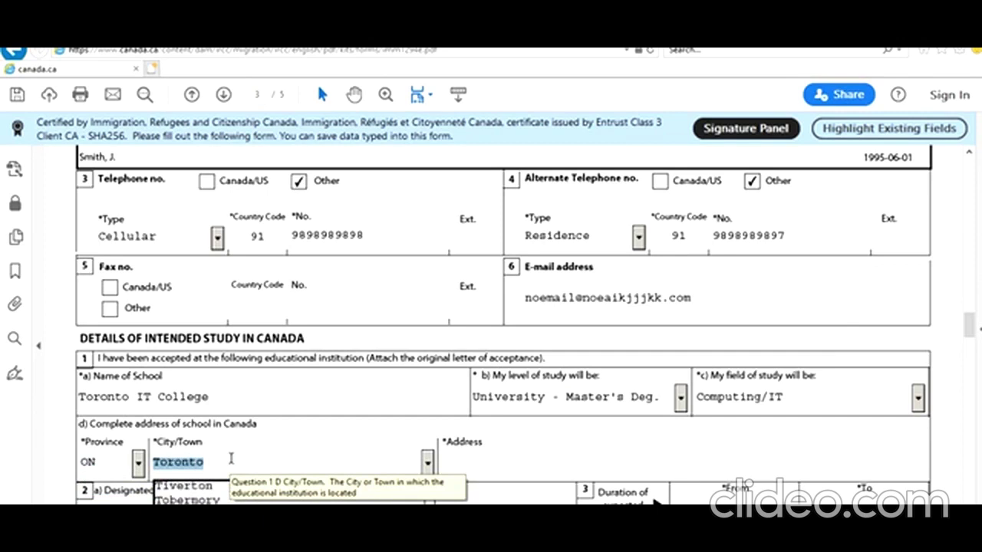
left_click(460, 457)
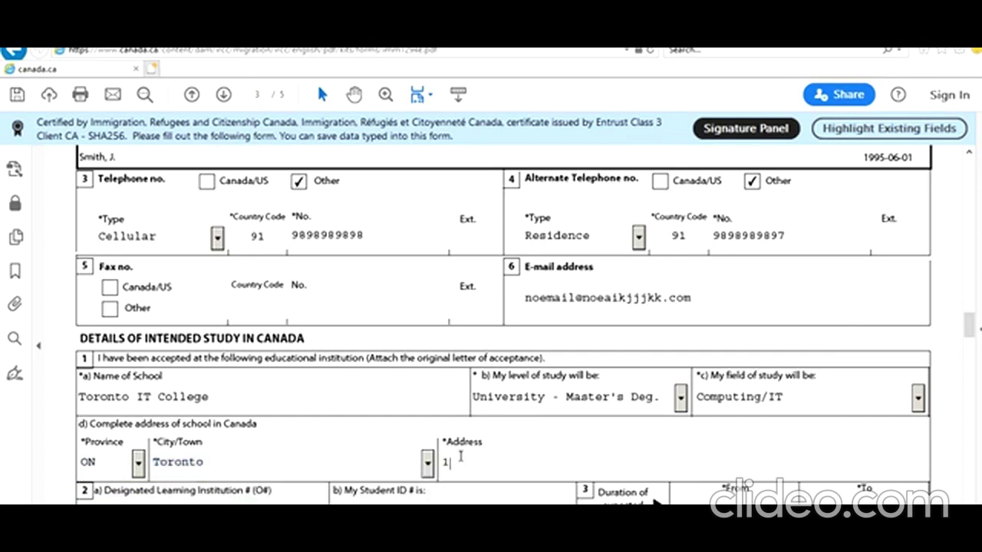
type("1 Torontonion")
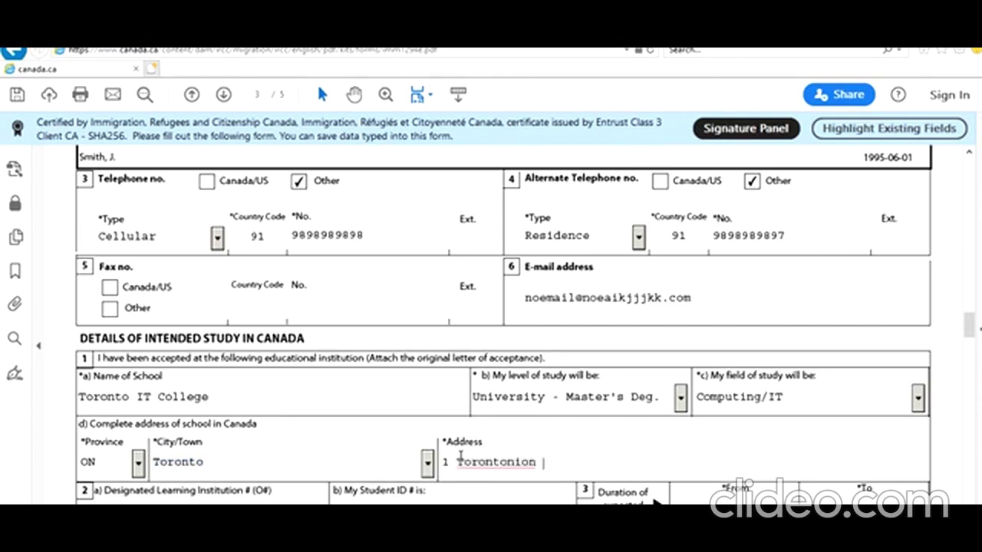
type(" St")
scroll(523, 426, "down", 2)
type(", ")
type("On")
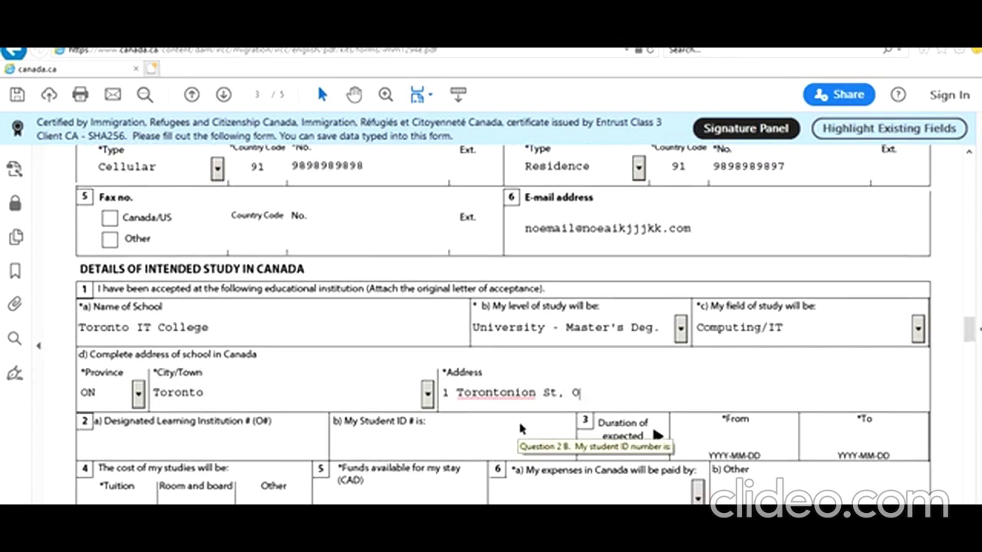
key("BackSpace")
key("BackSpace")
type("Toronto, ON")
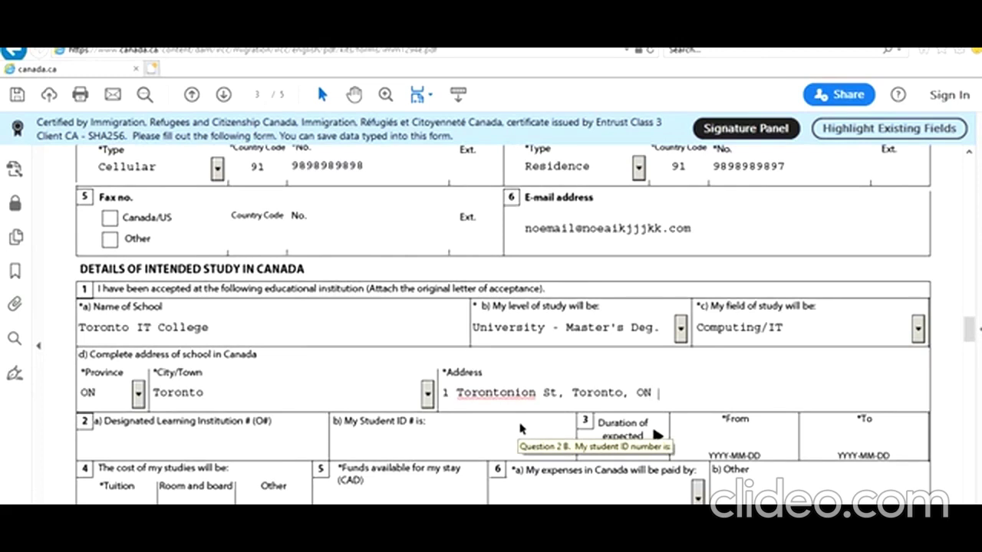
type(" L8H6R7")
scroll(342, 347, "down", 2)
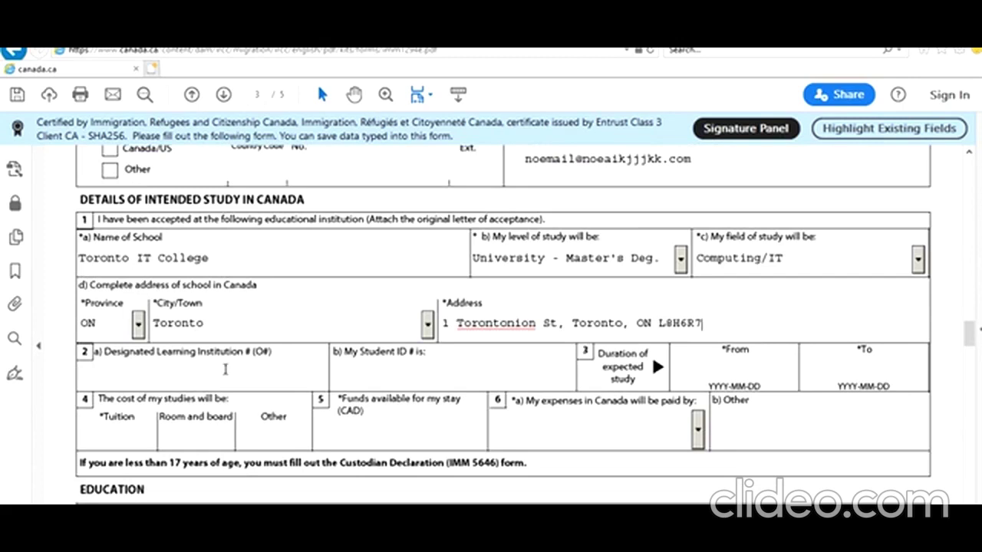
left_click(251, 374)
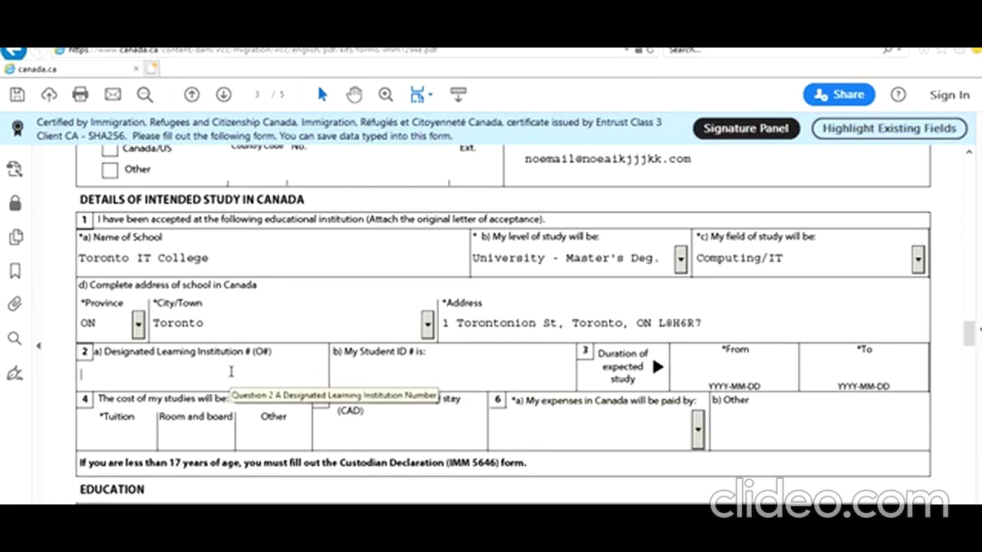
type("8989898898")
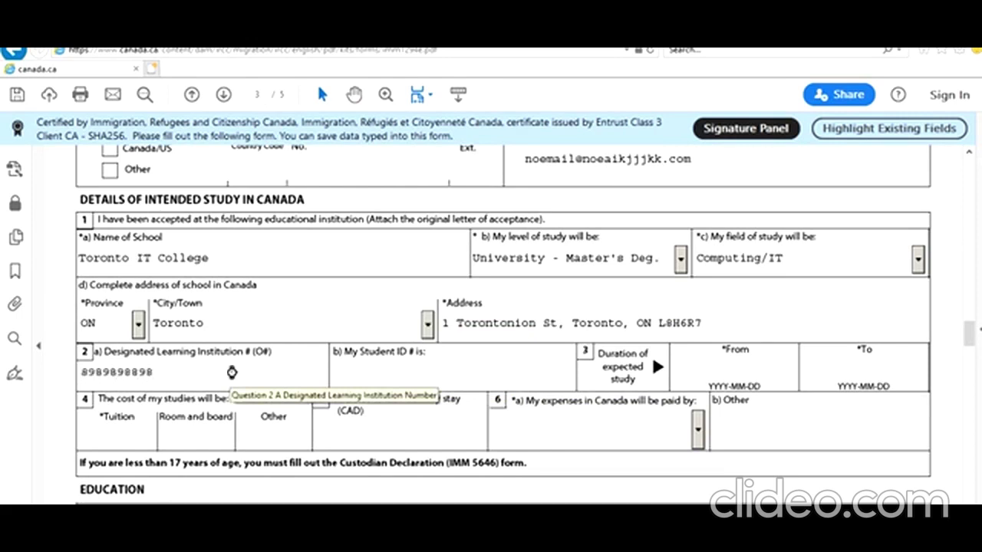
key("Tab")
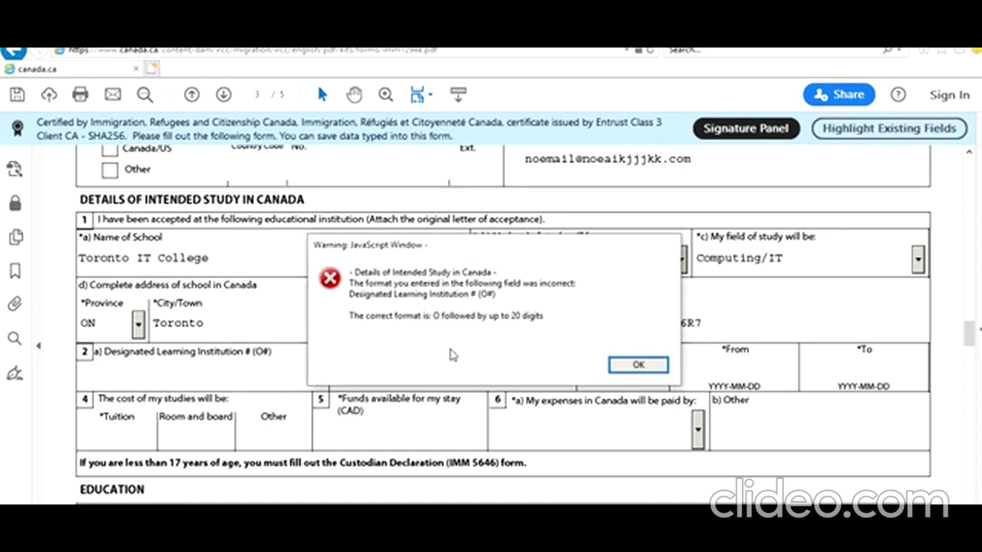
left_click(638, 366)
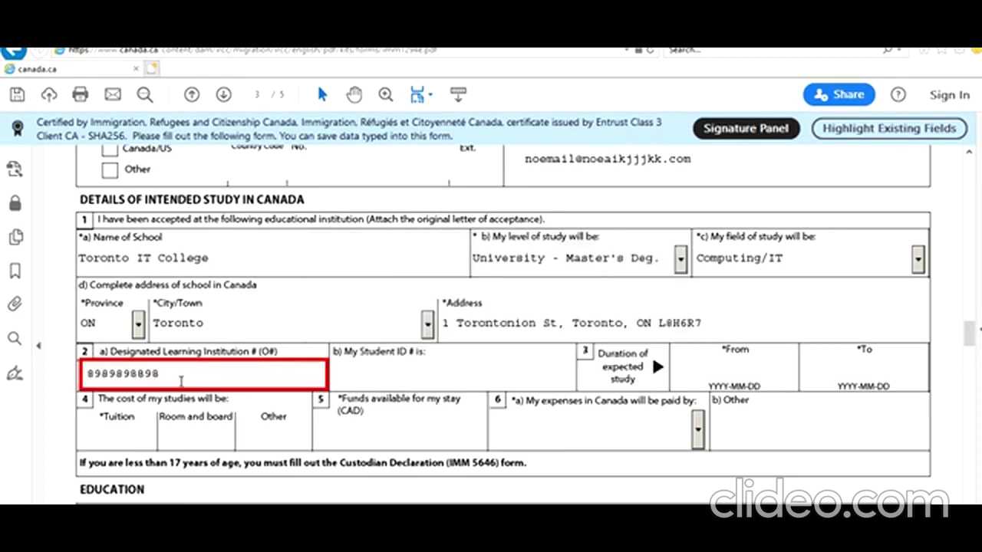
left_click_drag(175, 376, 76, 376)
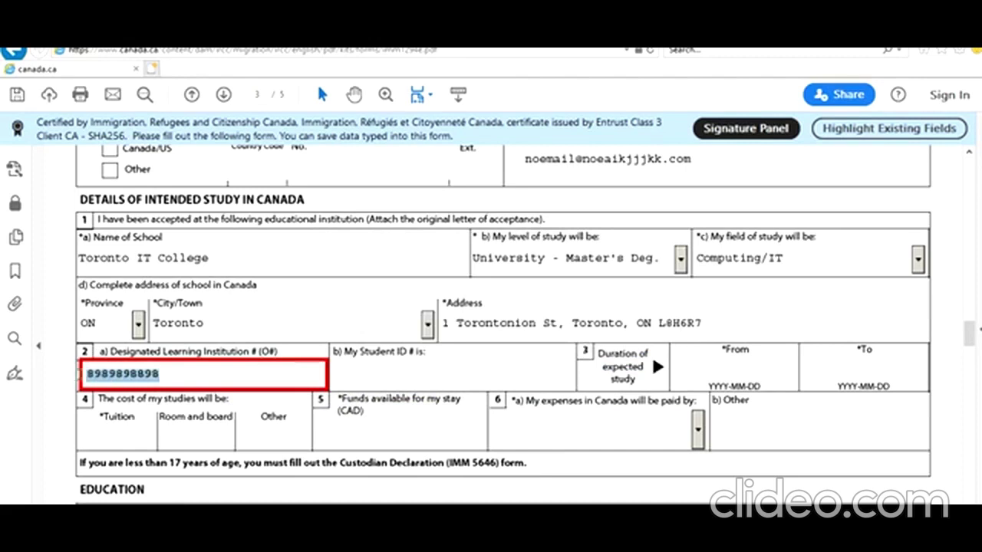
type("O7878787878788")
left_click(454, 380)
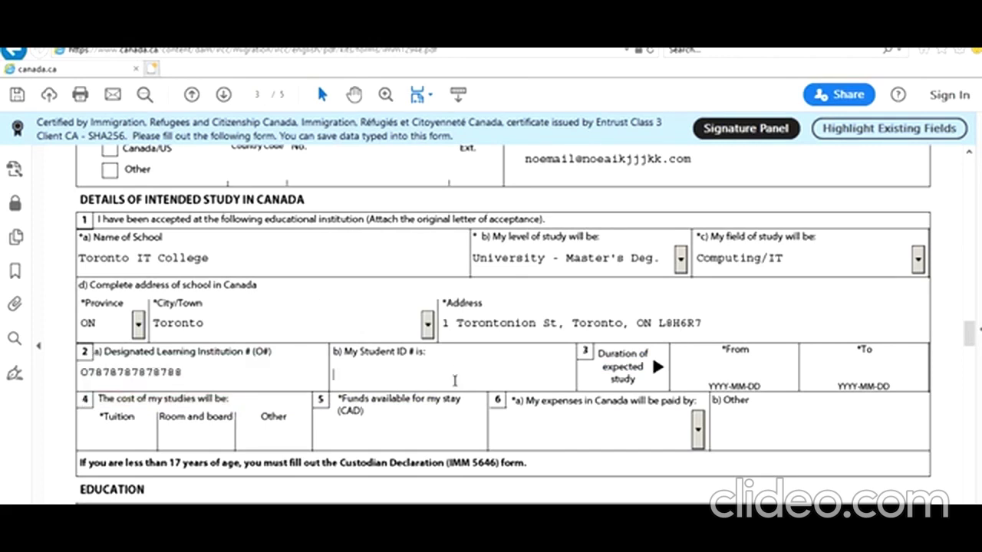
Enter the student ID and set the study start date to 2021-05-06
type("788787878787")
left_click(452, 435)
left_click(727, 376)
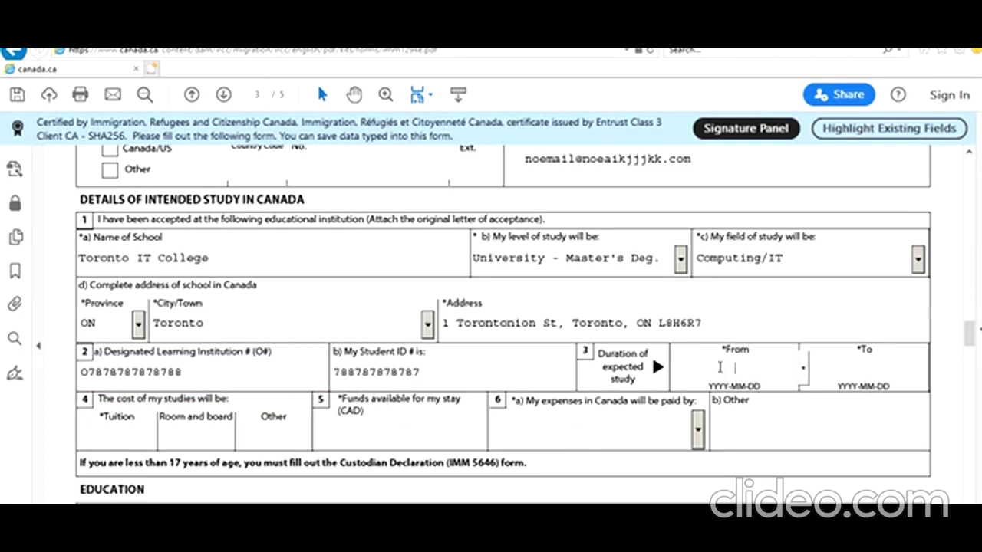
left_click(804, 372)
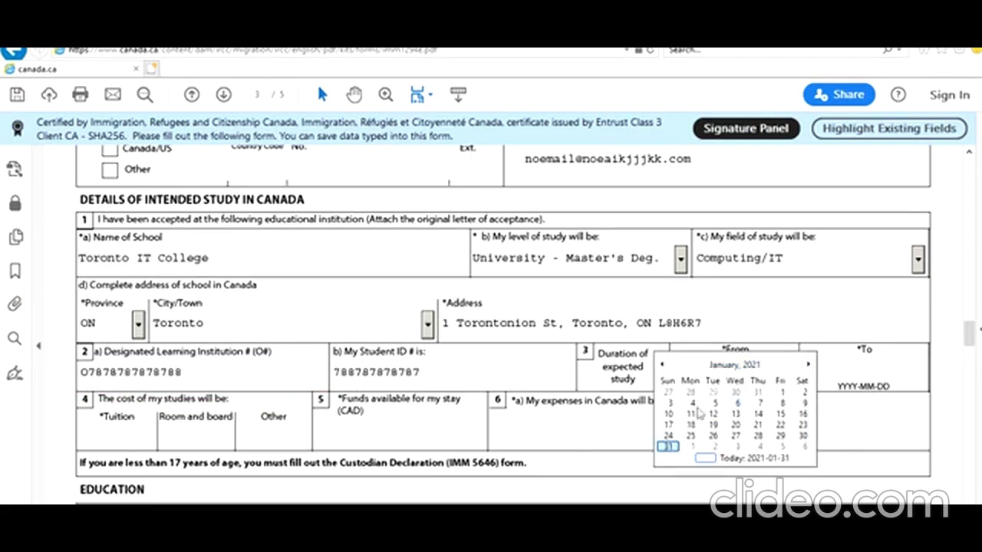
left_click(809, 367)
left_click(810, 367)
left_click(809, 366)
left_click(809, 367)
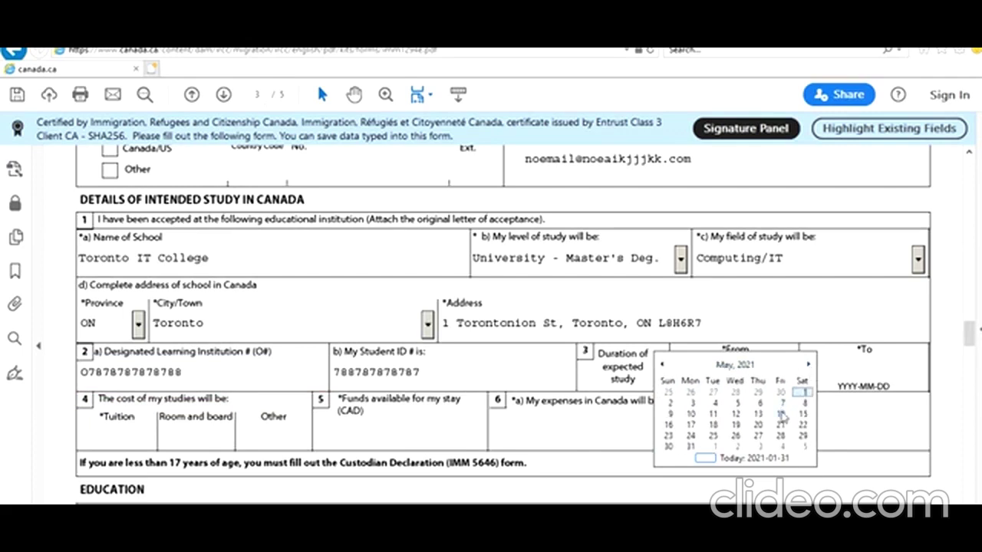
left_click(762, 405)
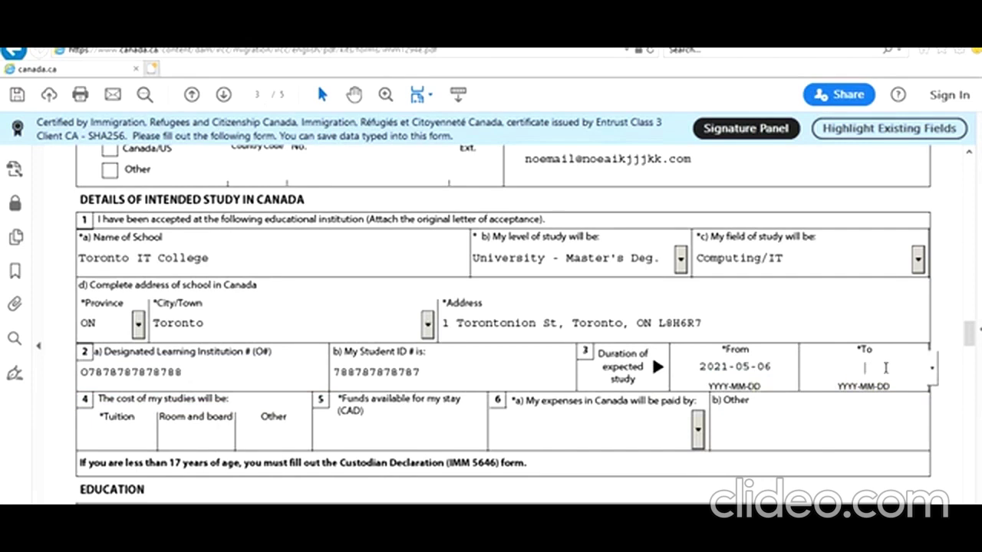
Set the study end date to 2023-05-02 using the calendar's year view
left_click(930, 370)
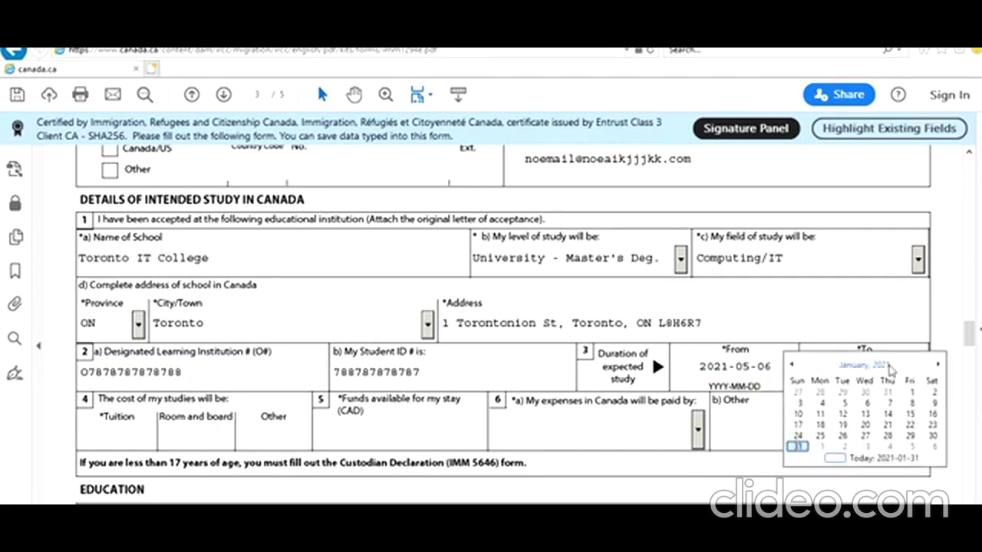
left_click(889, 367)
left_click(931, 368)
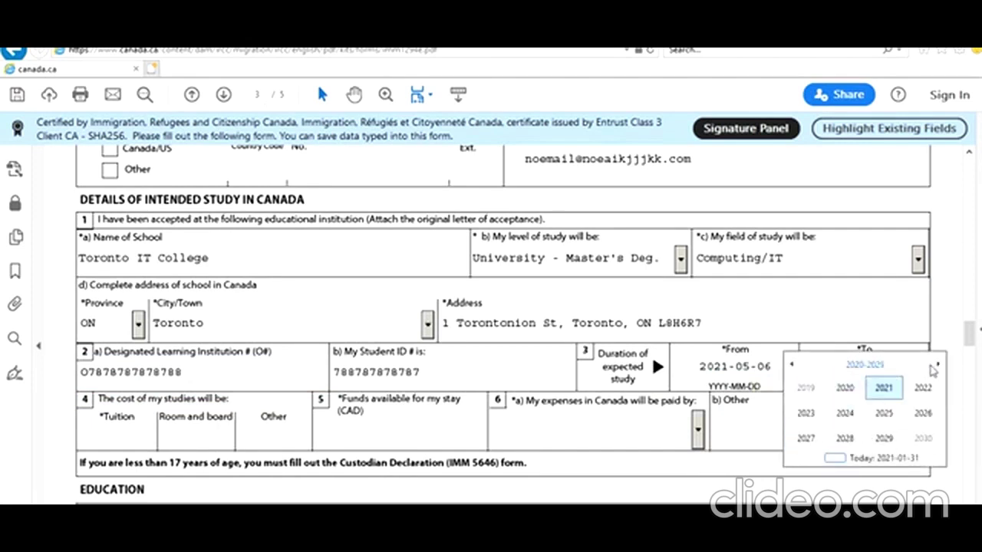
left_click(806, 413)
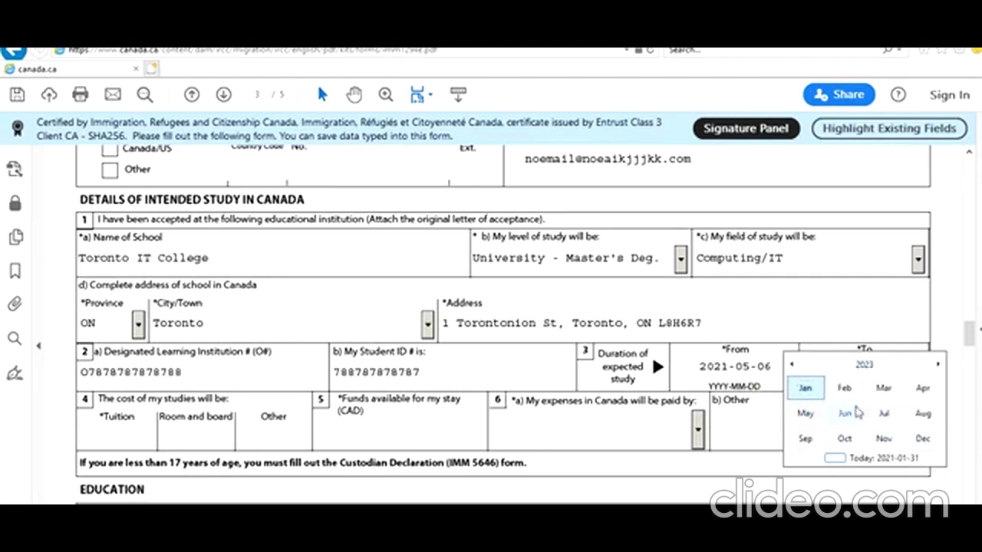
left_click(806, 418)
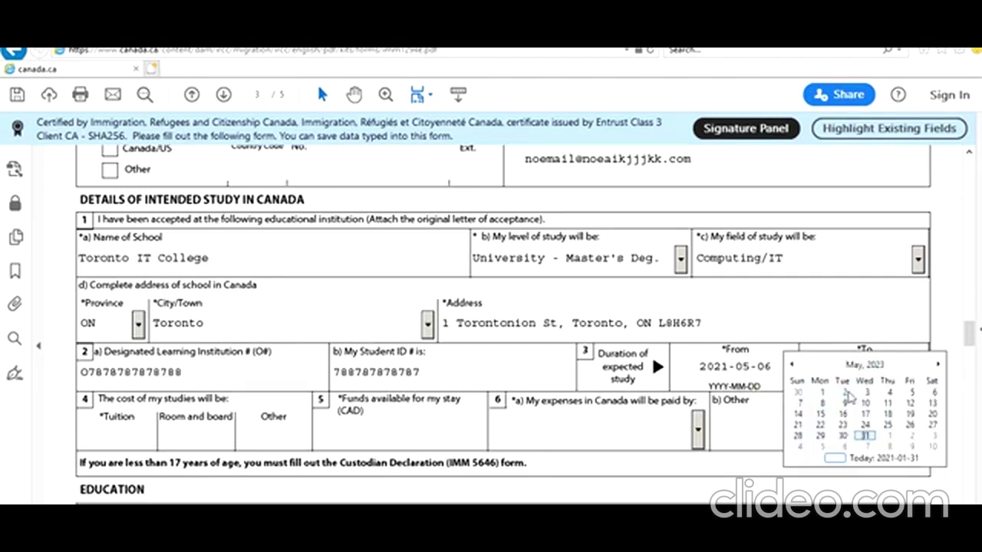
left_click(849, 393)
scroll(634, 380, "down", 2)
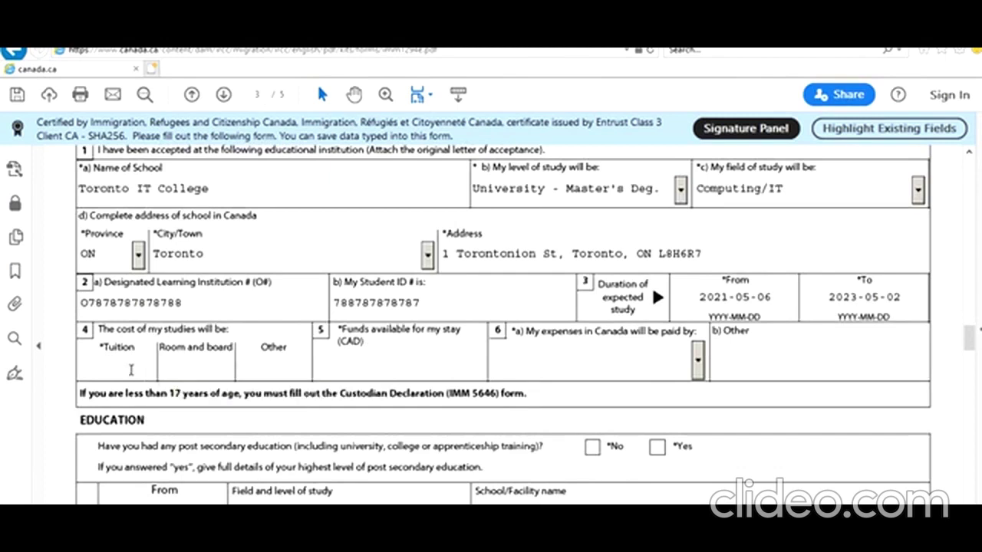
Enter 40000 tuition, 12000 room and board, 3000 other costs, and 100000 available funds
type("40000")
key("Tab")
type("12000")
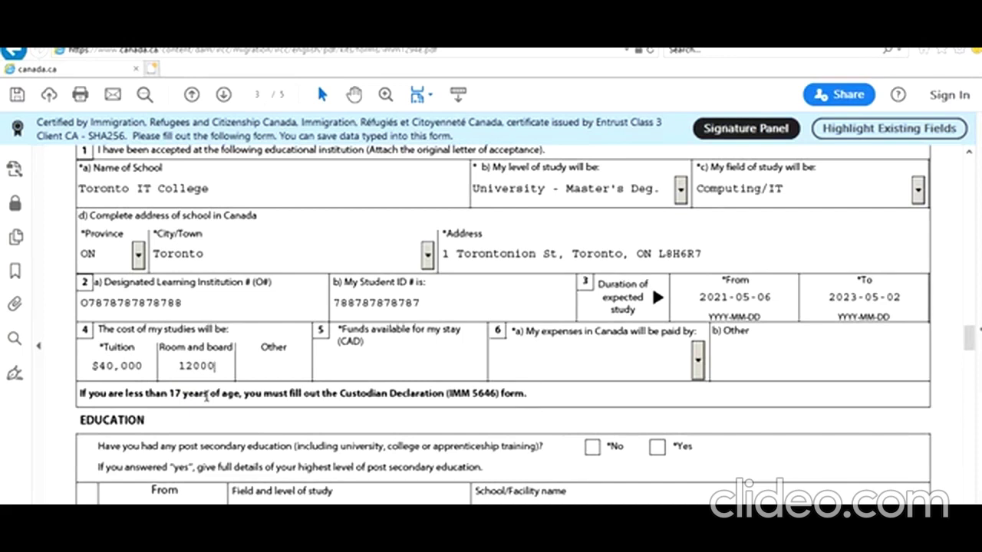
key("Tab")
type("3000")
key("Tab")
type("100000")
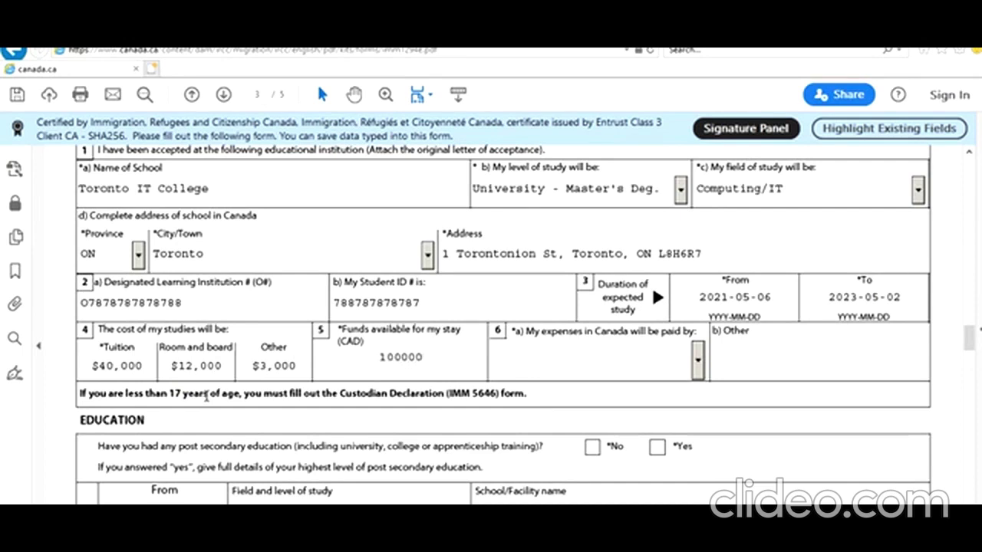
key("Tab")
Choose Myself as the person paying the study expenses
left_click(698, 364)
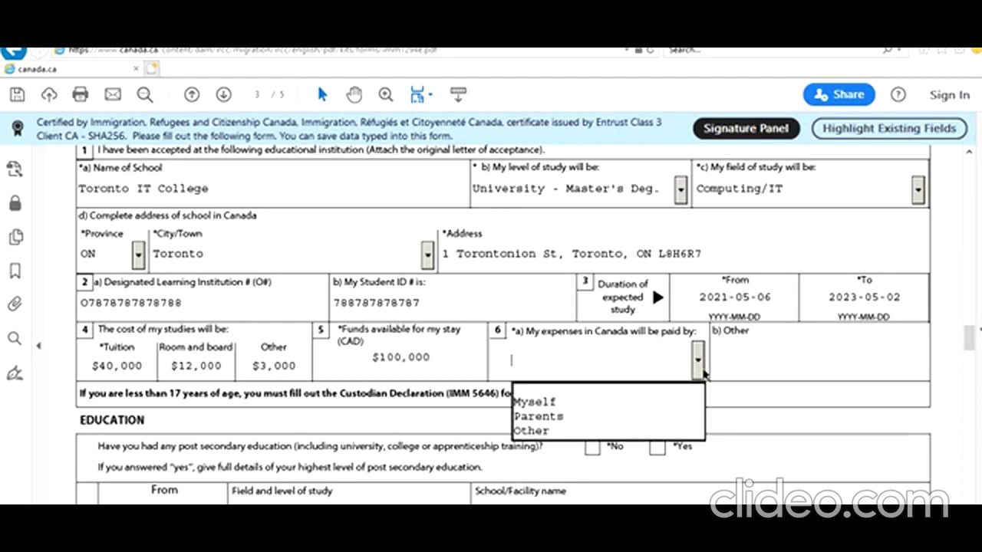
left_click(676, 403)
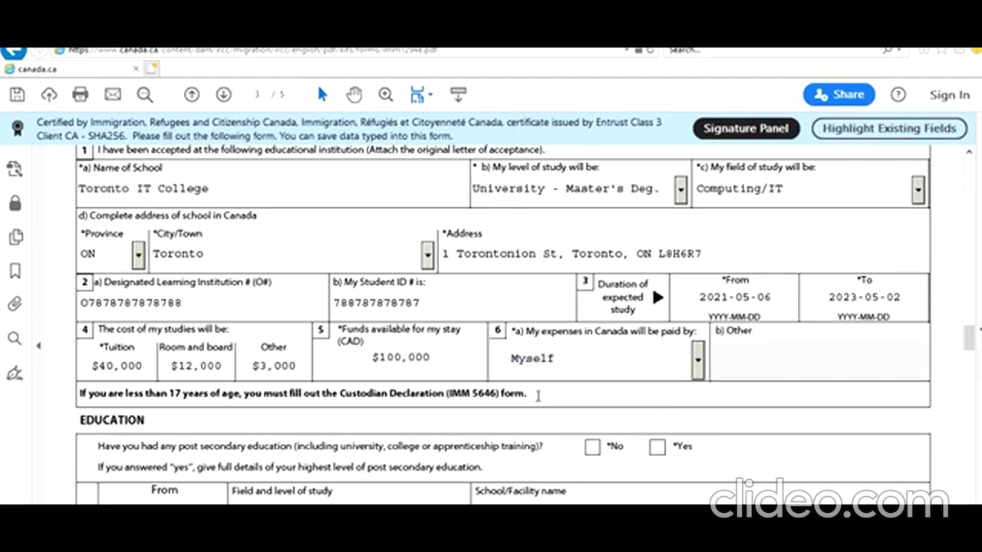
scroll(538, 396, "down", 2)
scroll(538, 396, "down", 1)
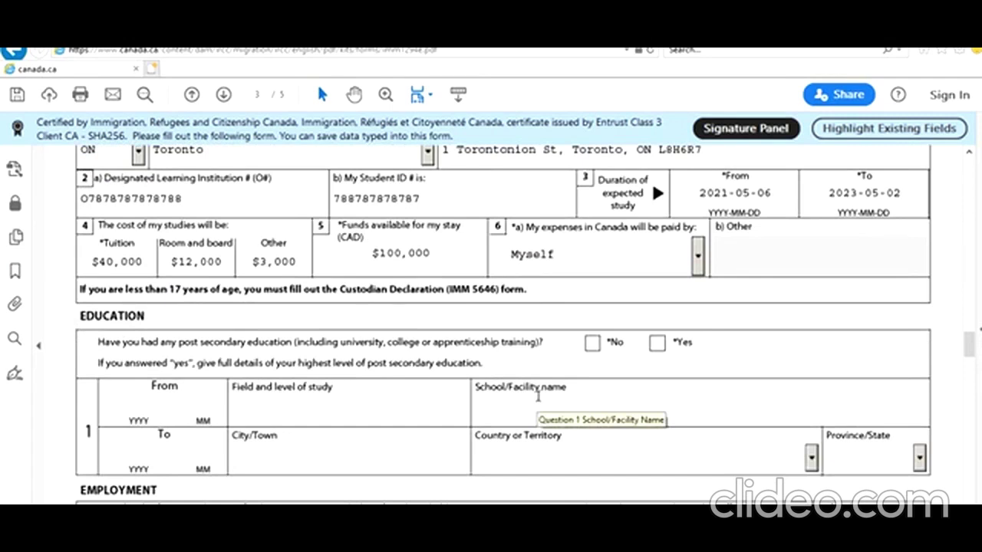
Answer Yes to post-secondary education and enter 2013-05, Bachelors Of Technology in IT, New Delhi IT College
left_click(656, 343)
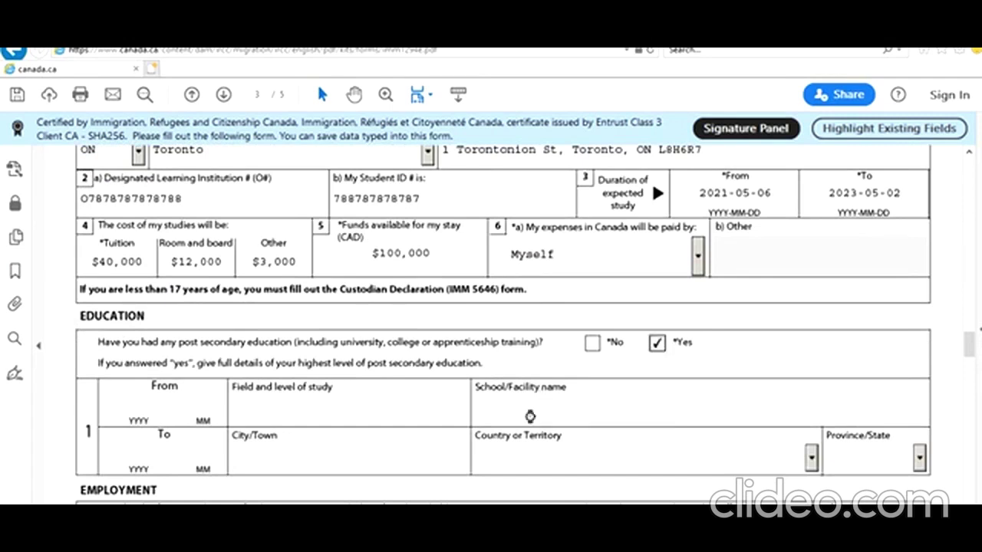
left_click(131, 405)
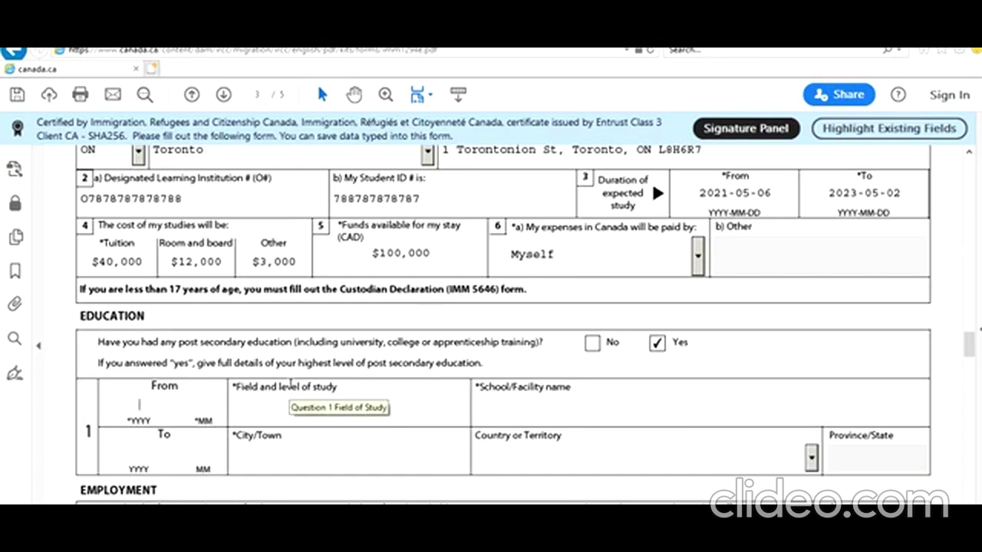
type("2013")
type("05")
type("Bachelor")
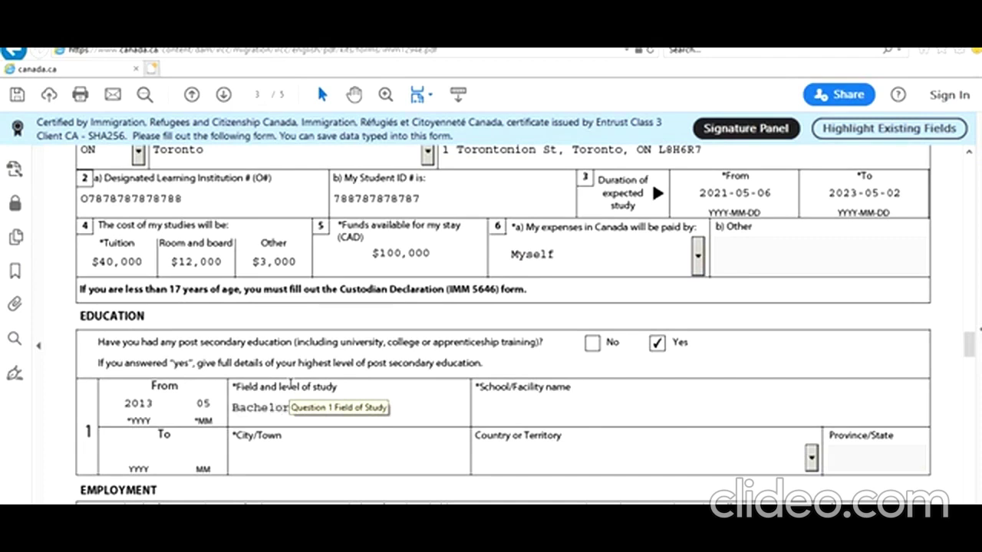
type("y in IT")
key("Tab")
type("new")
key("BackSpace")
key("BackSpace")
key("BackSpace")
key("BackSpace")
type("New Delhi IT Q")
type("ollege")
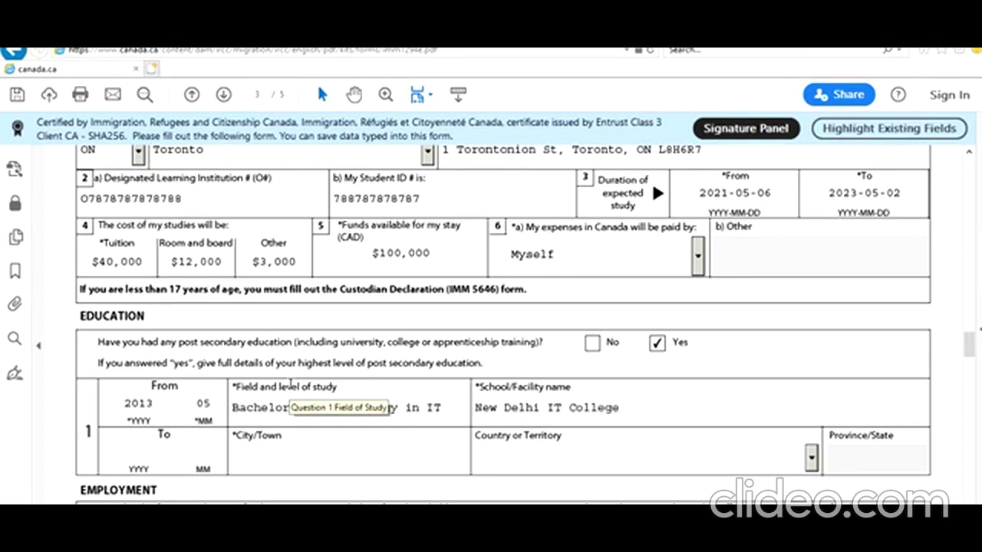
Set the education end date to 2017-06 with city New Delhi and country India
key("Tab")
type("2017")
key("Tab")
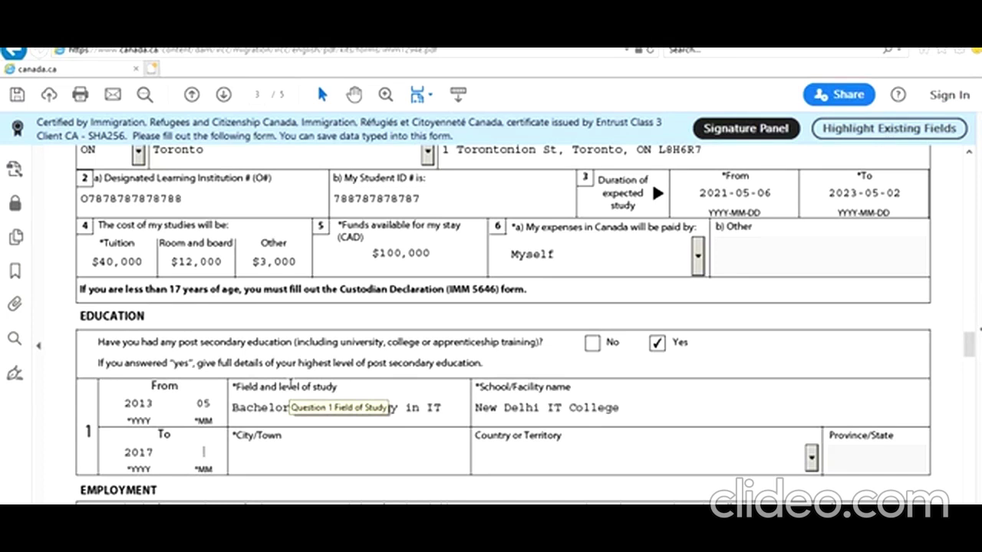
type("06")
key("Tab")
type("New Delhi")
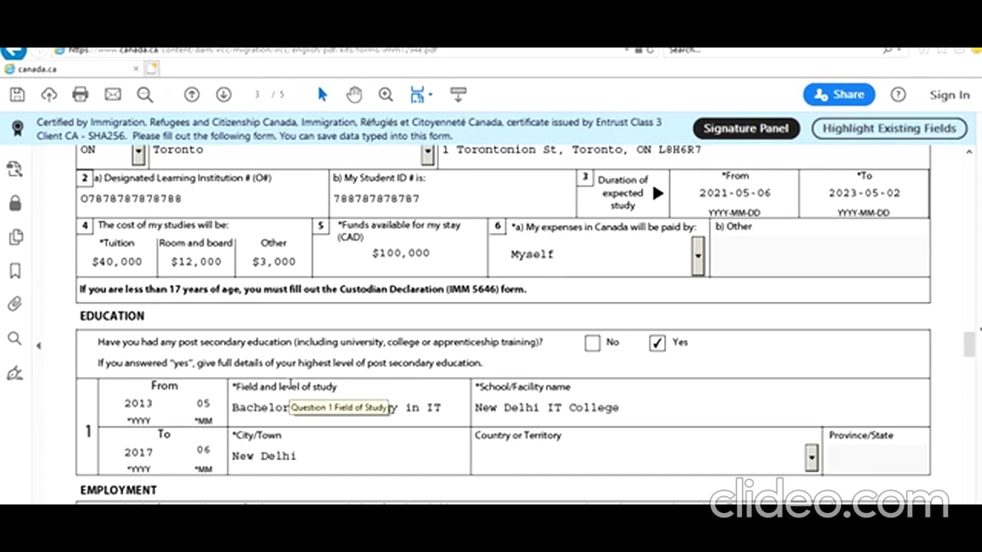
type("India")
key("Tab")
scroll(322, 411, "down", 2)
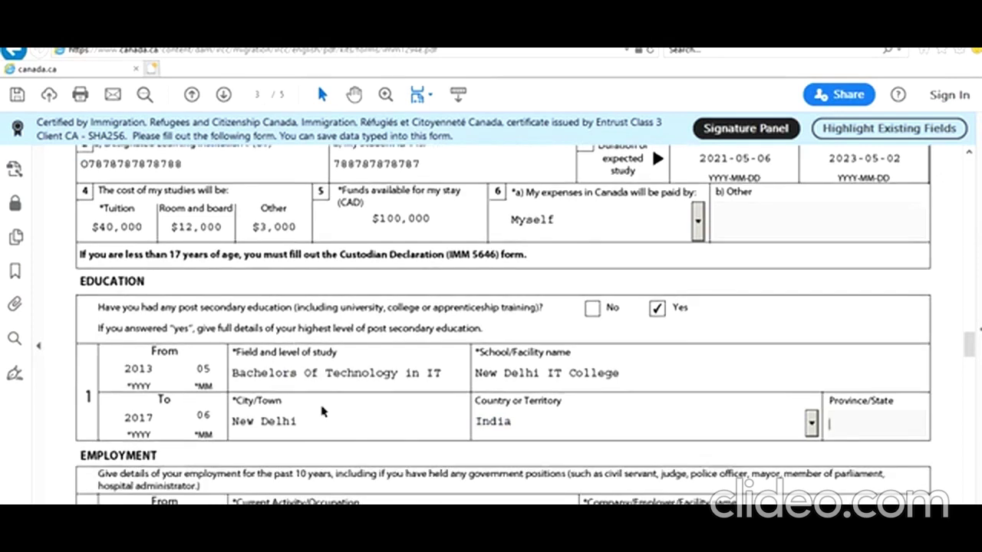
scroll(322, 411, "down", 1)
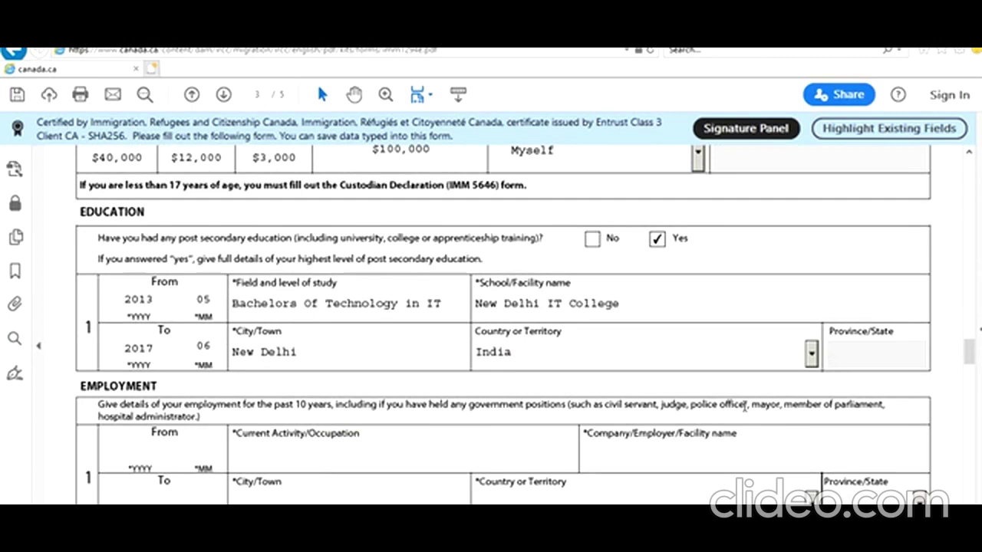
Enter employment record 1's From date 2017-07 and To date 2021-01
scroll(556, 411, "down", 2)
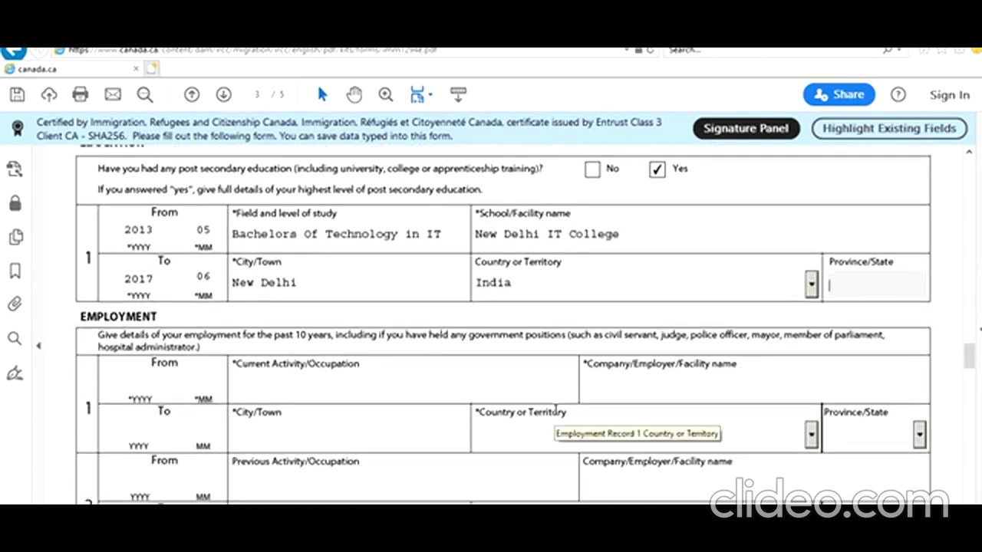
scroll(555, 410, "down", 3)
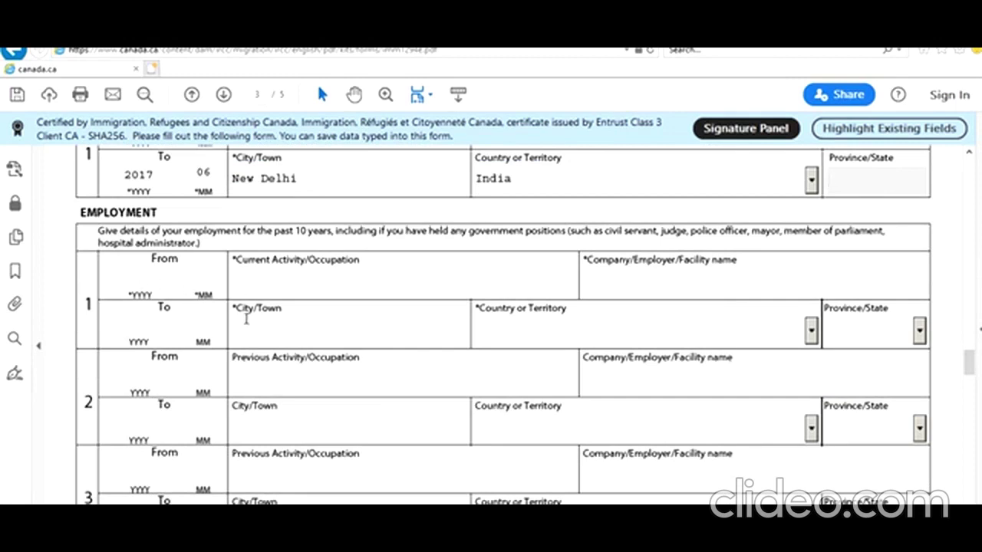
scroll(248, 336, "up", 1)
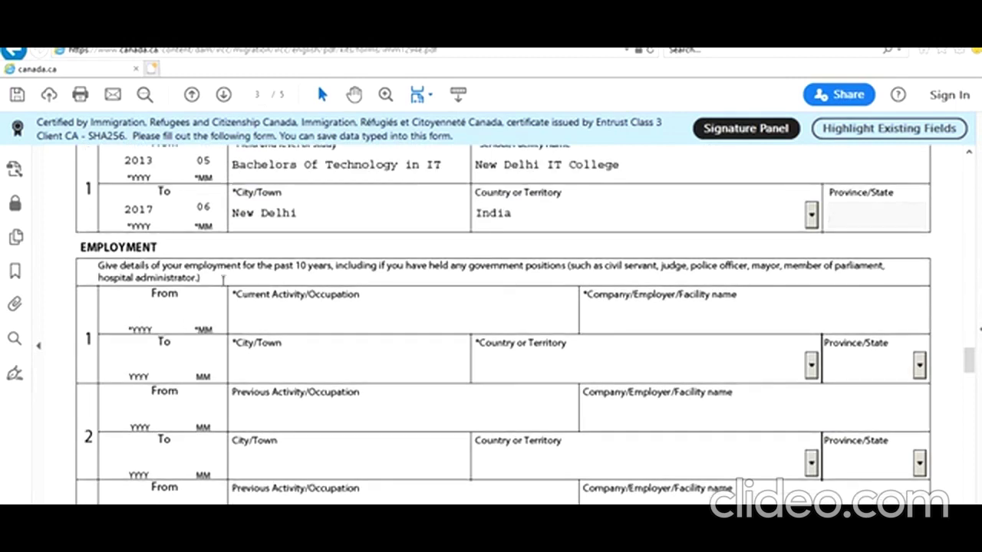
left_click(135, 311)
type("2017")
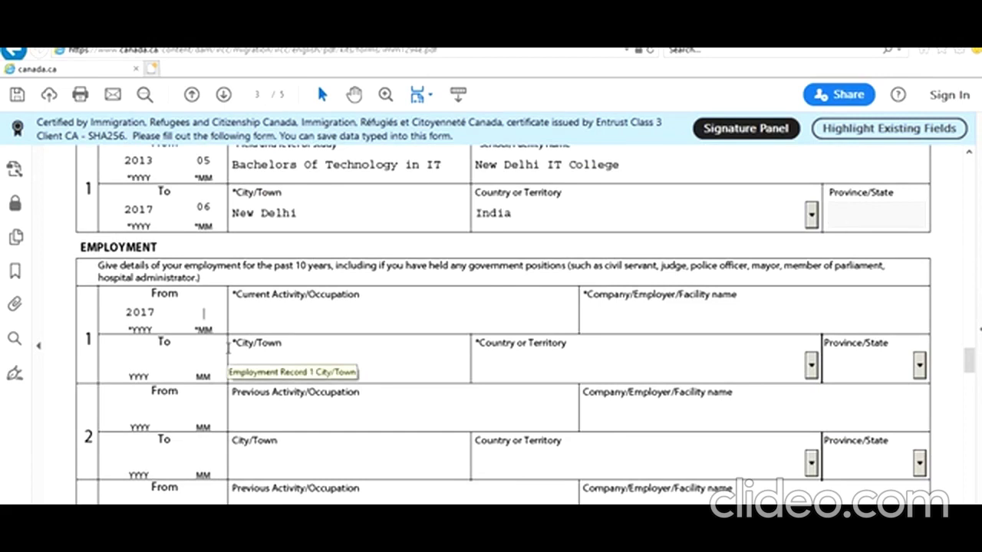
type("07")
left_click(273, 362)
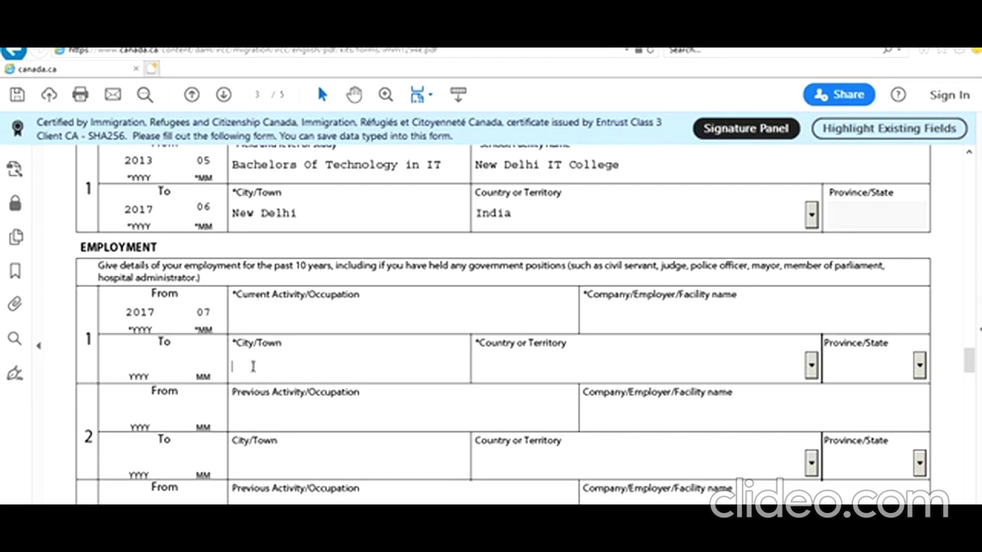
left_click(138, 363)
type("202")
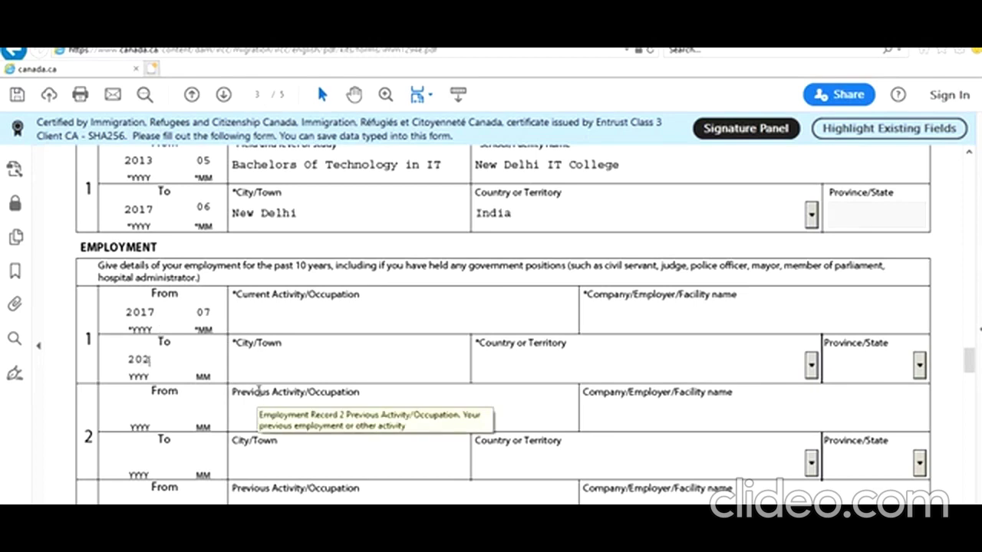
type("1 01")
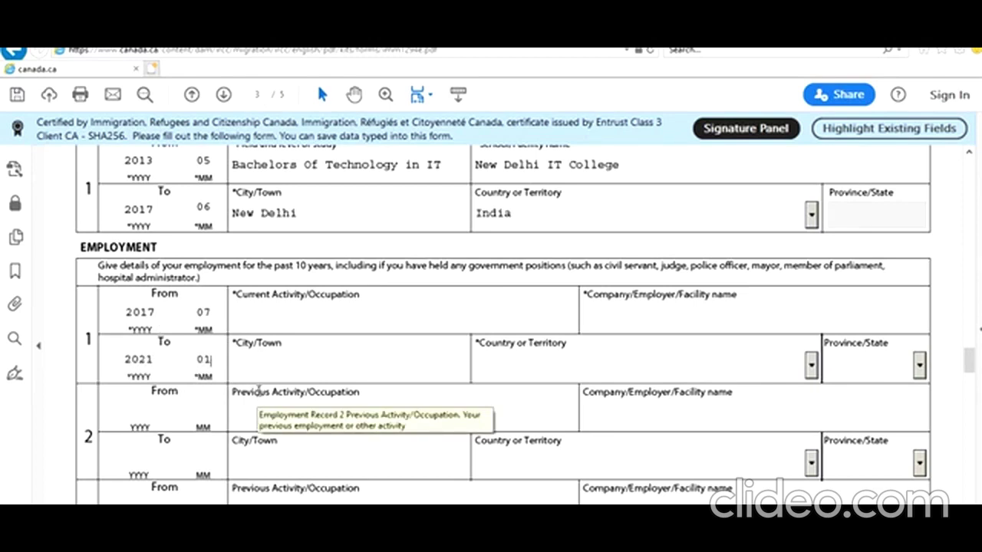
left_click(289, 324)
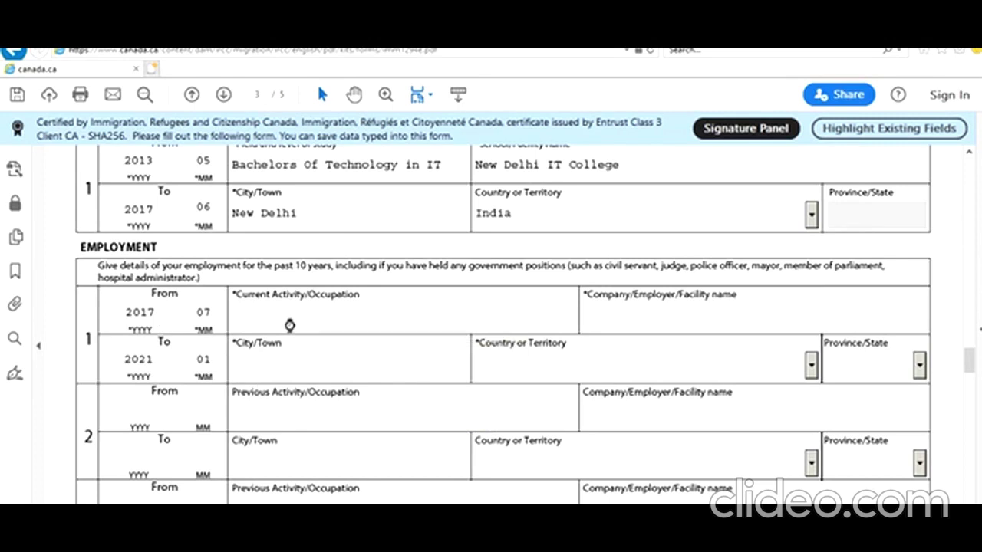
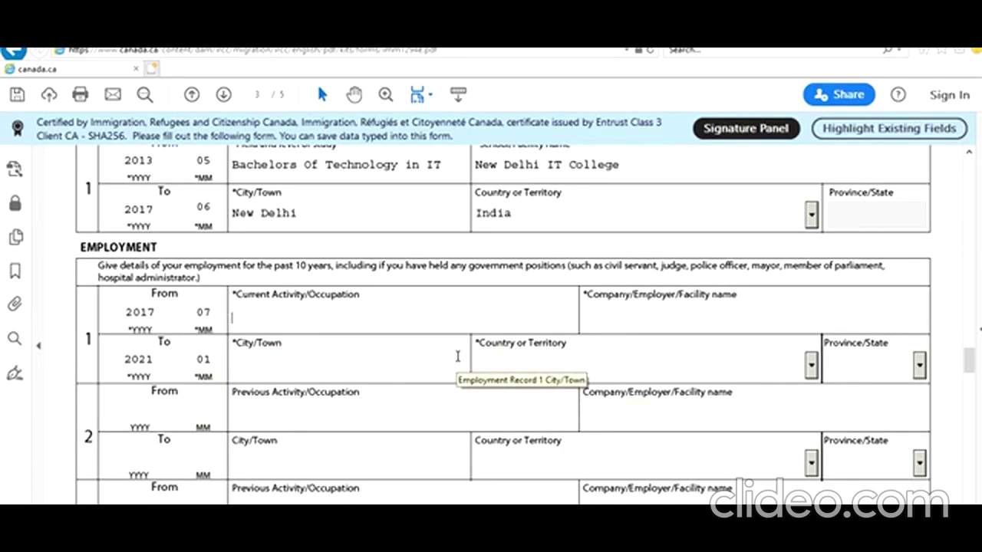
Enter occupation IT Consultant and employer Delhi IT Services for employment record 1
type("IT Consultant")
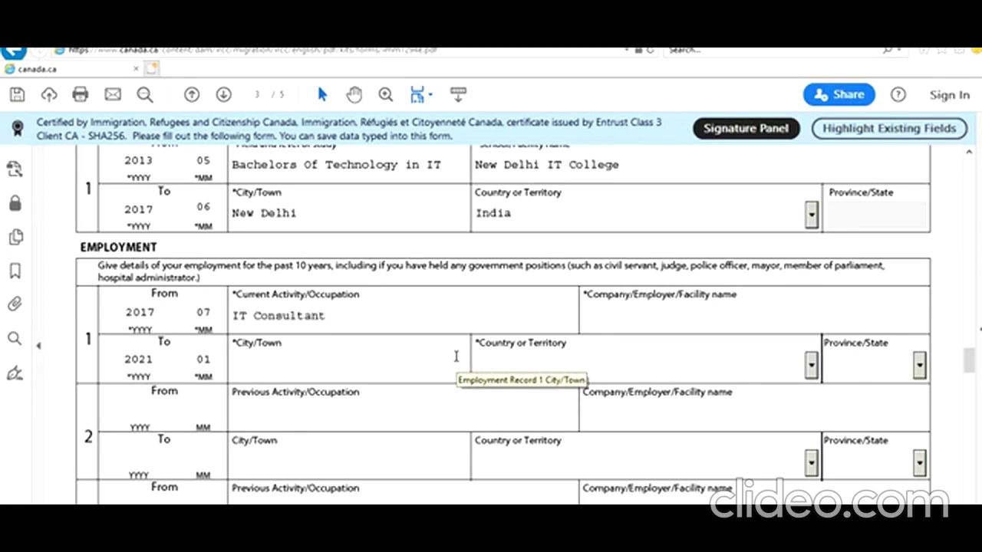
left_click(732, 319)
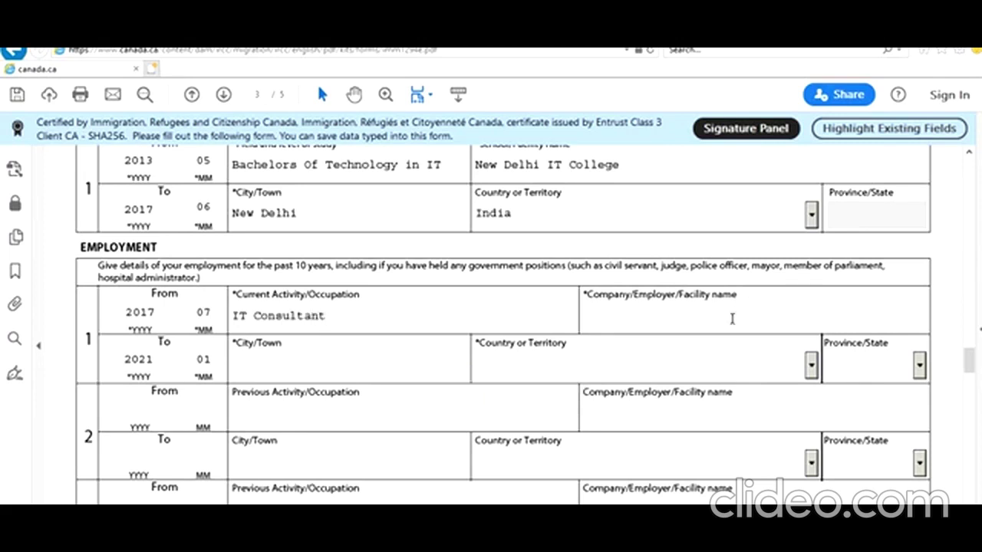
type("e")
type("bj")
key("BackSpace")
key("BackSpace")
key("BackSpace")
type("Dej")
key("BackSpace")
type("lhi IT Servi")
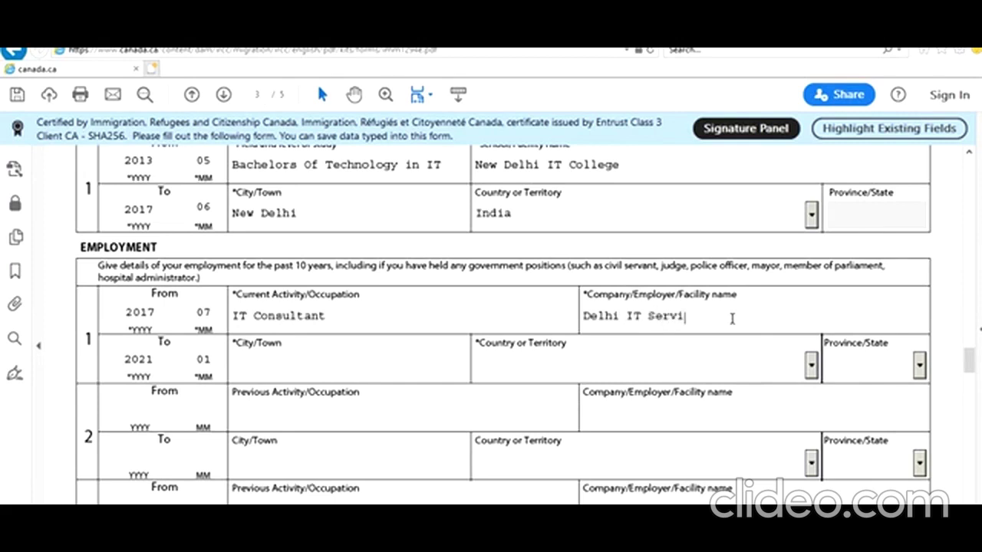
type("ces")
Set the employer's city to New Delhi and country to India
left_click(377, 371)
type("New Delhi")
key("Tab")
type("India")
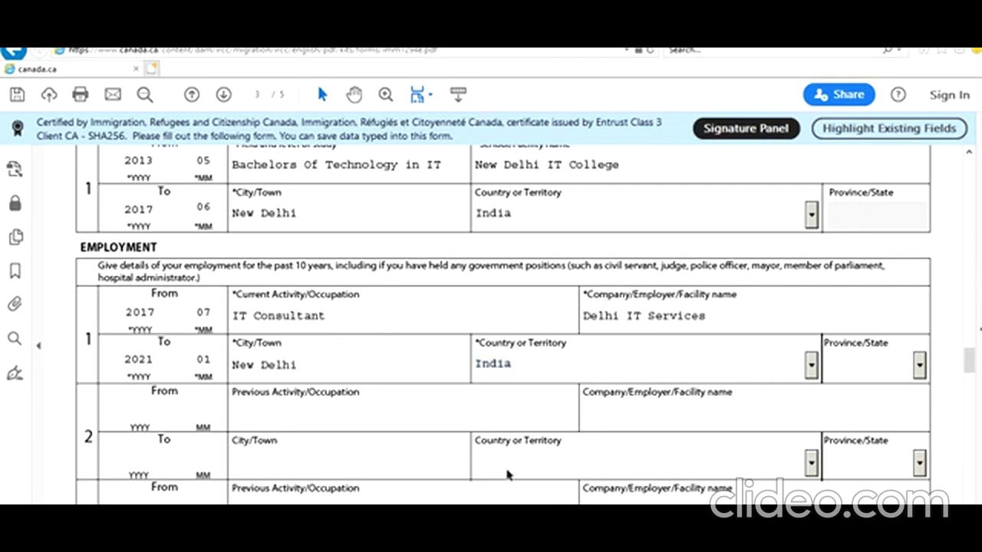
left_click(919, 367)
scroll(406, 451, "down", 8)
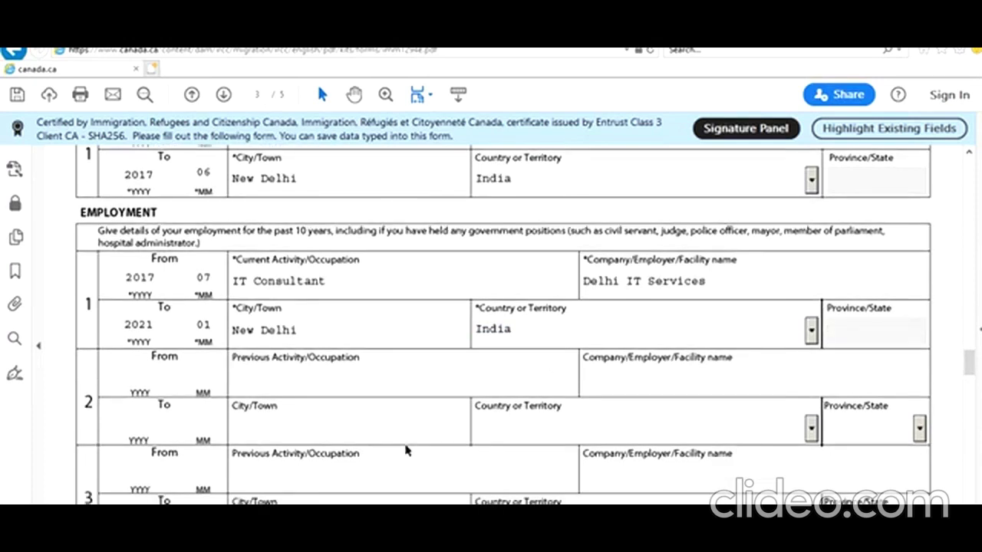
Answer No to the medical questions 1a–1b and immigration history questions 2a–2c
scroll(407, 451, "down", 6)
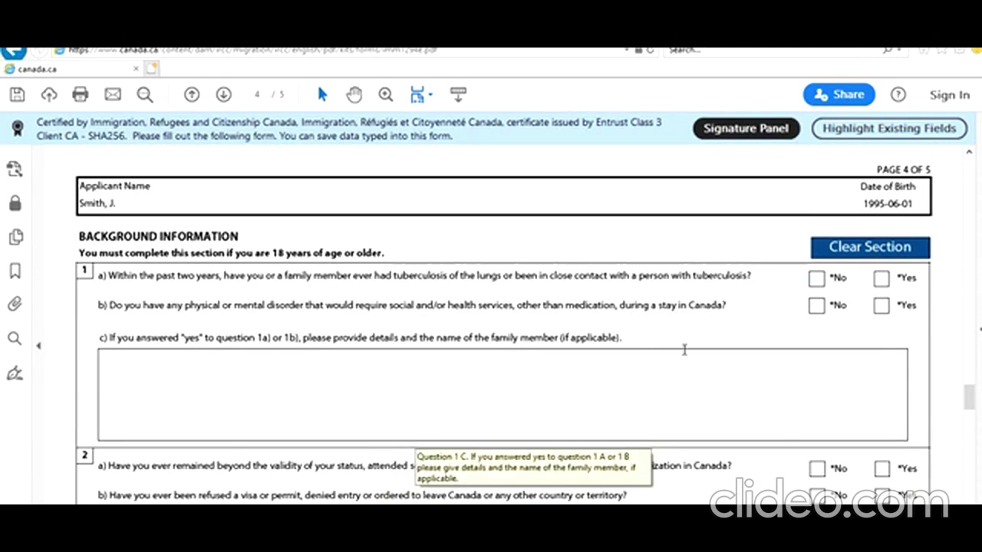
left_click(817, 278)
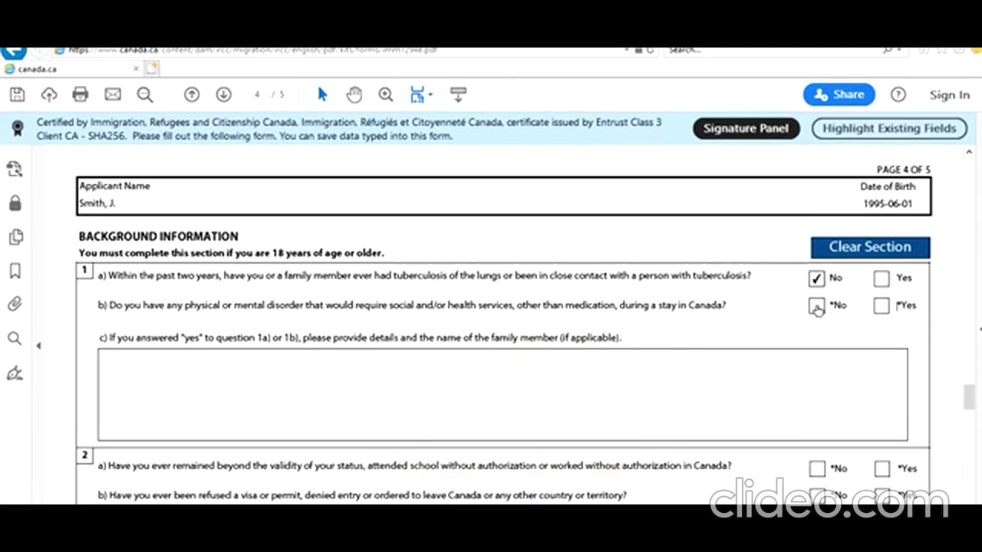
left_click(816, 307)
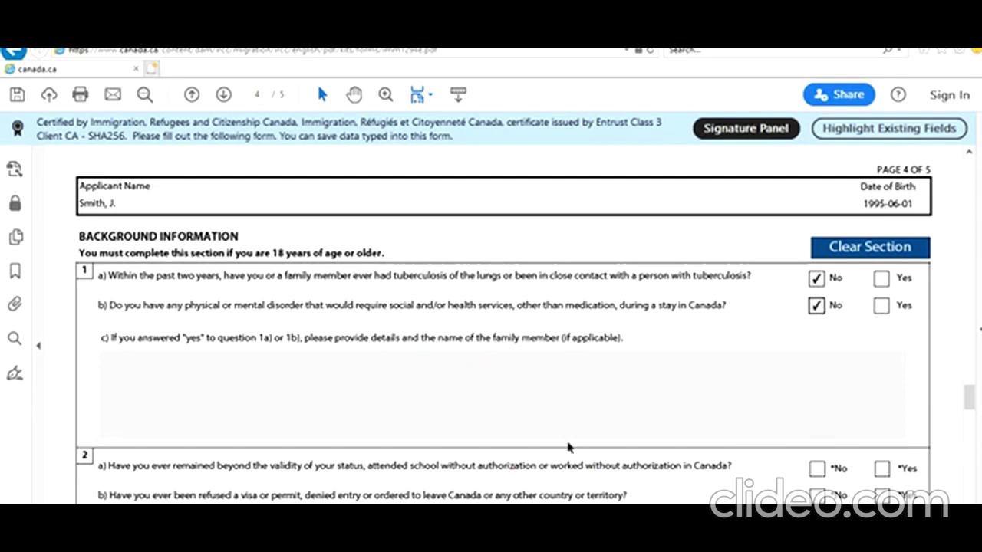
scroll(568, 447, "down", 3)
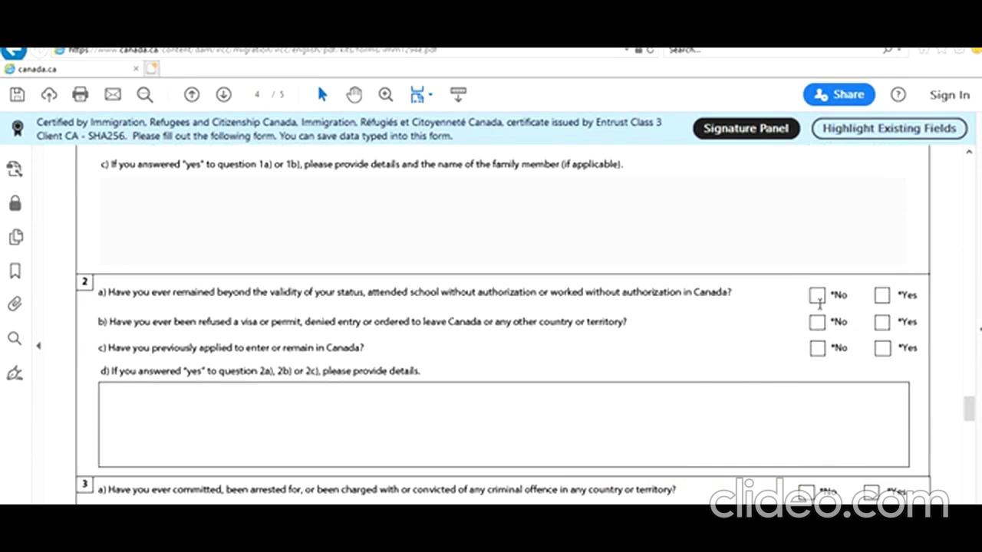
left_click(817, 296)
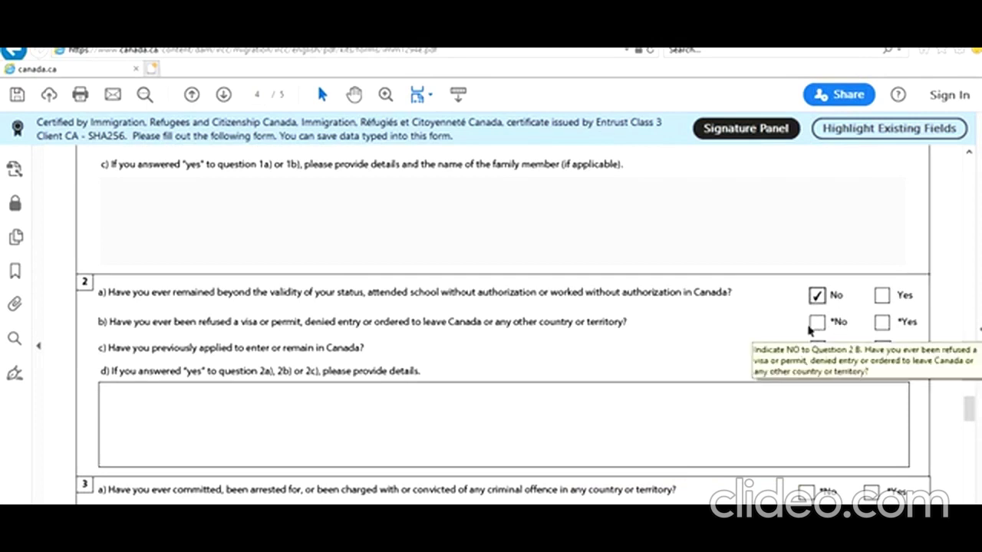
left_click(817, 323)
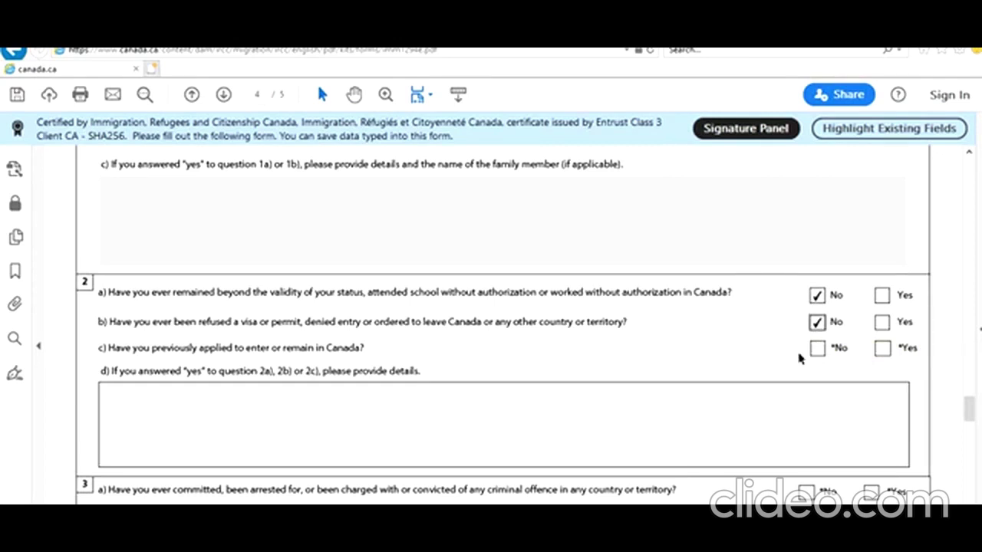
left_click(817, 349)
Answer No to questions 3a, 4a, 5 and 6 on criminal, military, political and ill-treatment history
scroll(720, 379, "down", 3)
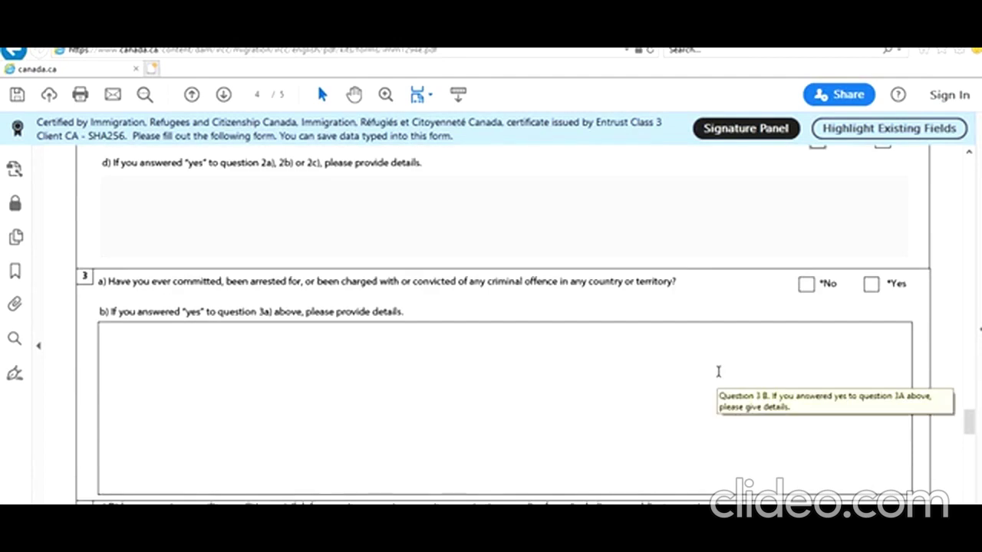
left_click(808, 285)
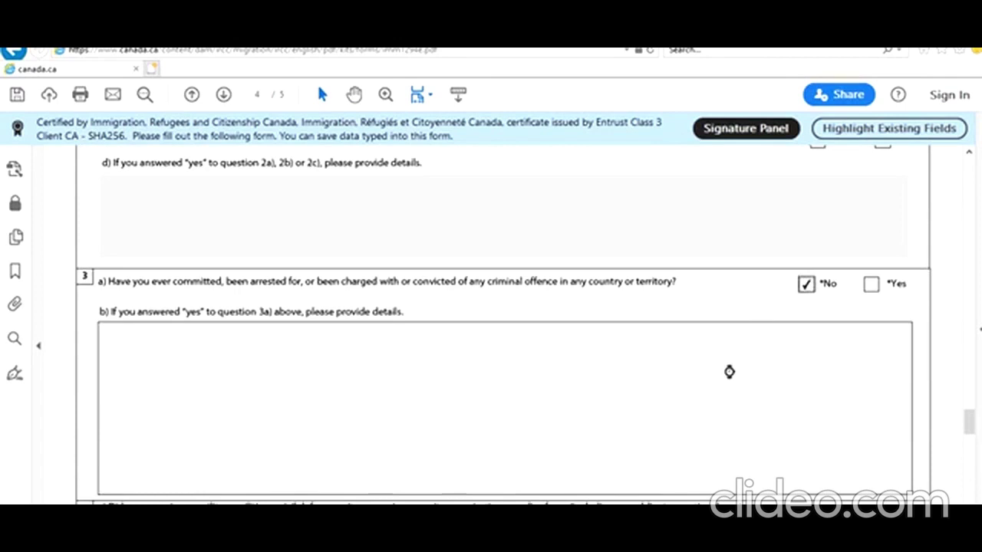
scroll(728, 384, "down", 2)
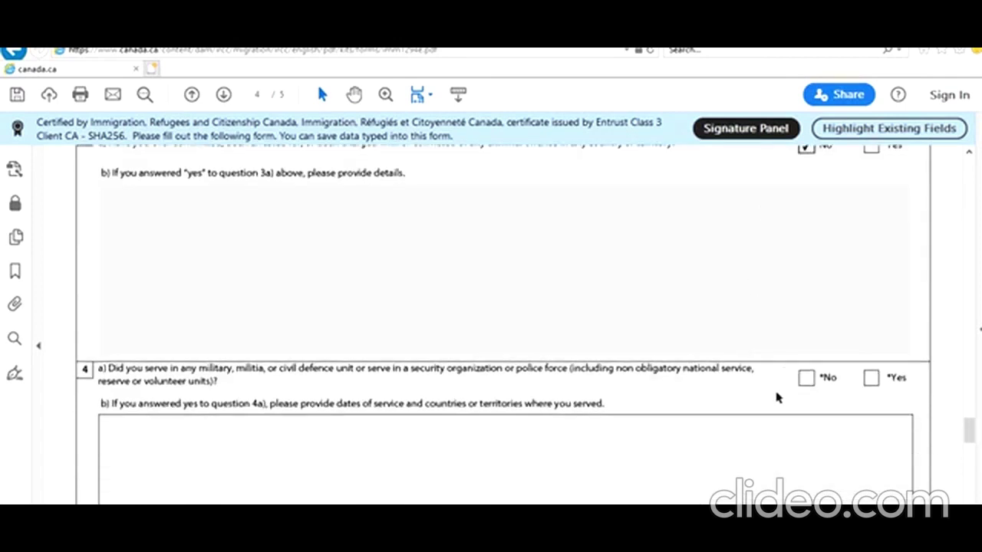
scroll(775, 395, "down", 1)
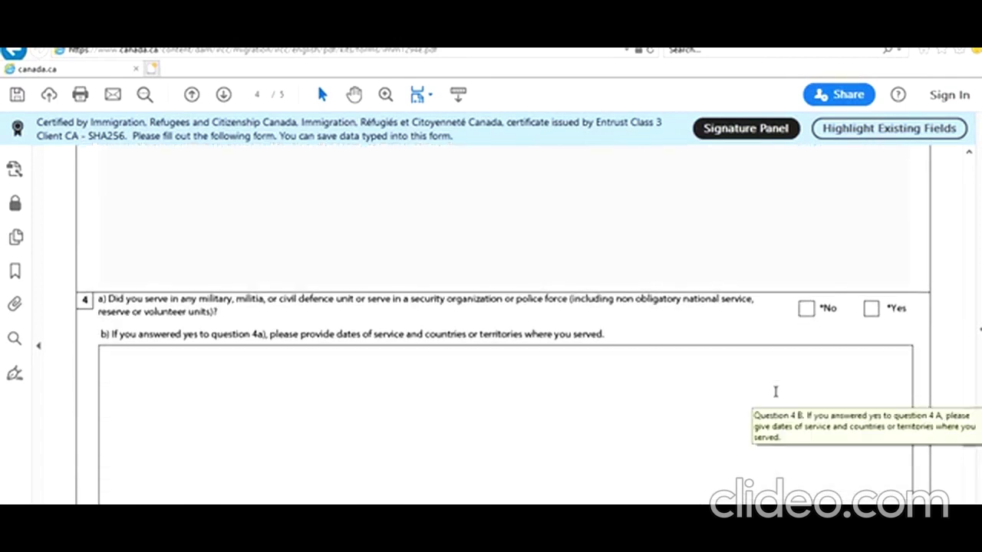
left_click(808, 308)
scroll(758, 357, "down", 1)
scroll(758, 358, "down", 2)
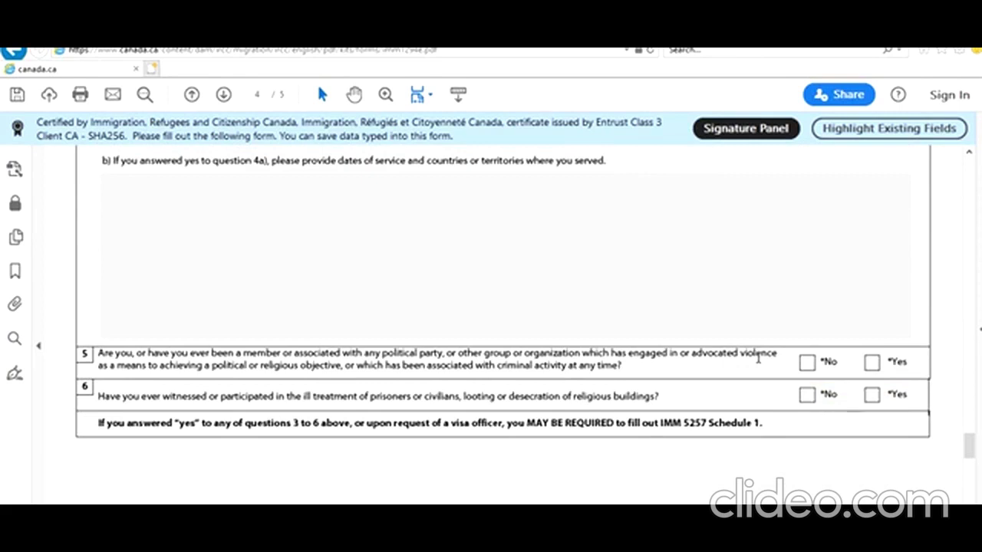
left_click(808, 364)
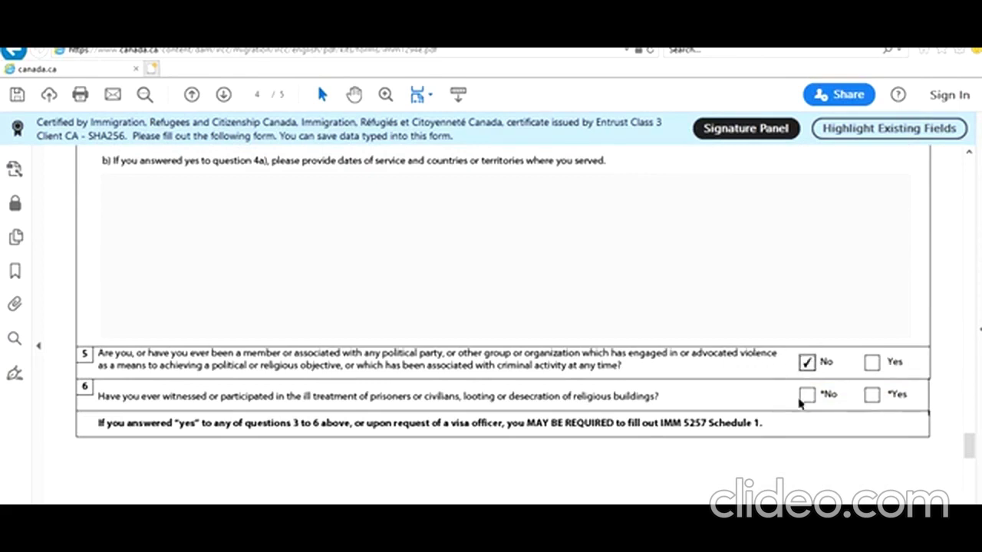
left_click(806, 395)
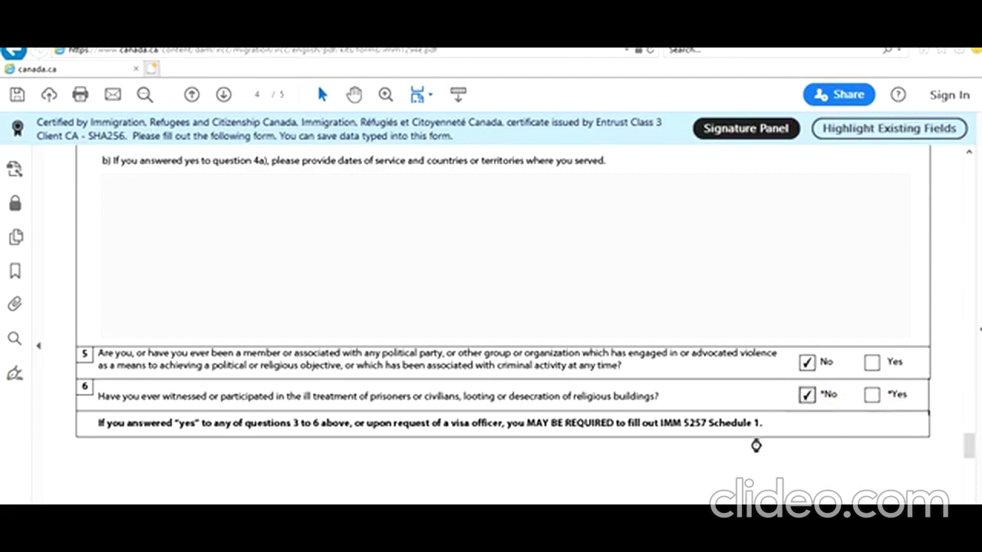
scroll(756, 445, "down", 3)
scroll(756, 445, "down", 3)
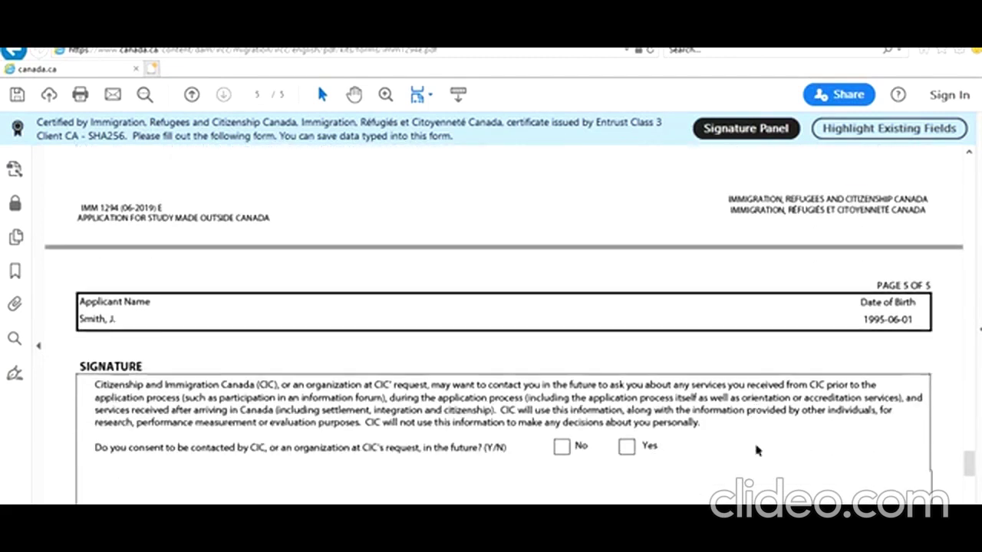
Consent to future contact and set the declaration date to today, 2021-01-31
left_click(627, 377)
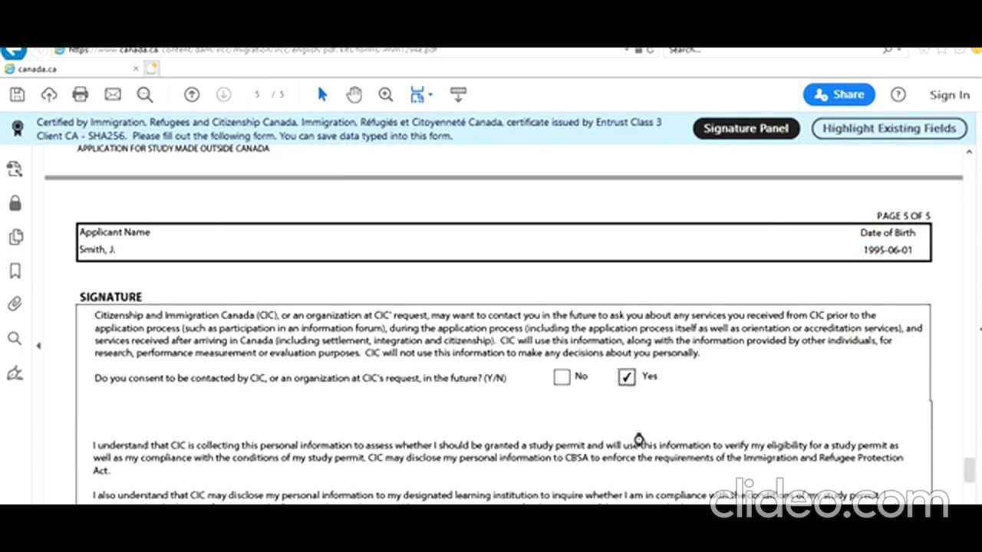
scroll(641, 452, "down", 5)
left_click(862, 397)
left_click(897, 394)
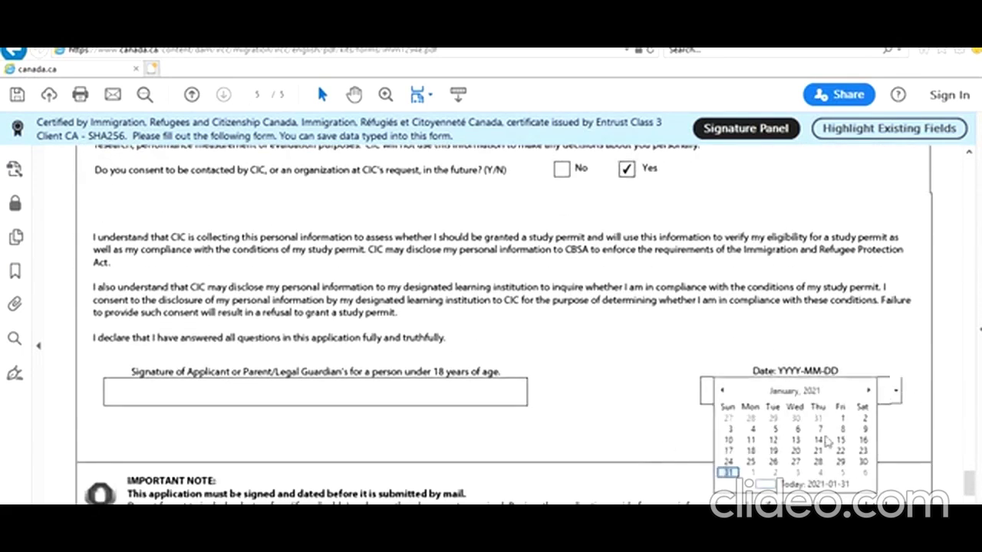
left_click(727, 478)
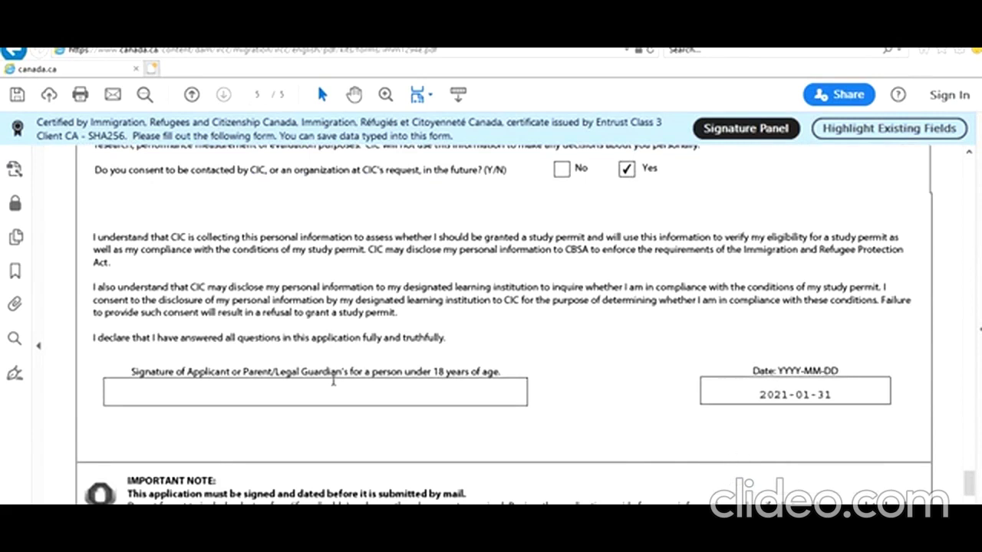
Validate the completed form and acknowledge the validation-completed message
scroll(335, 381, "down", 10)
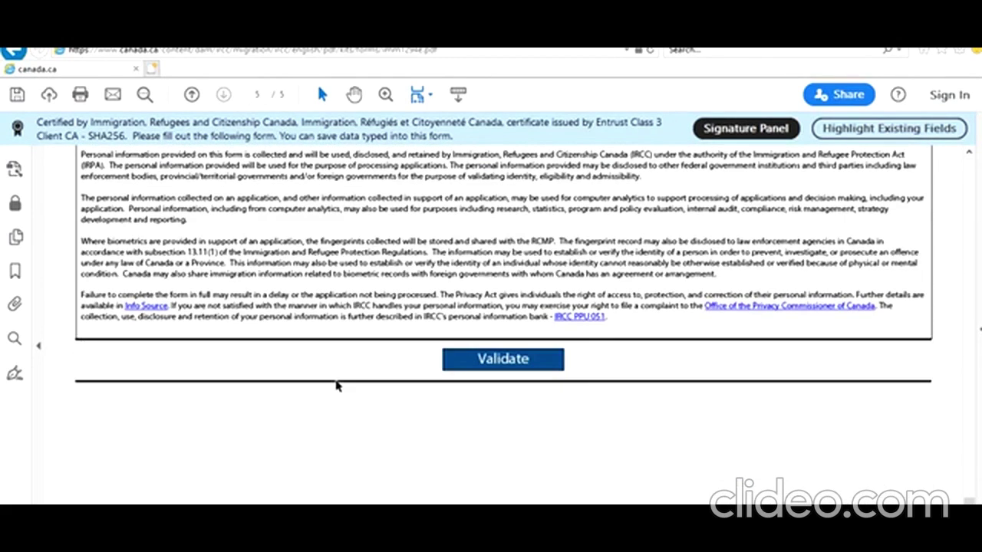
scroll(338, 386, "up", 1)
left_click(479, 430)
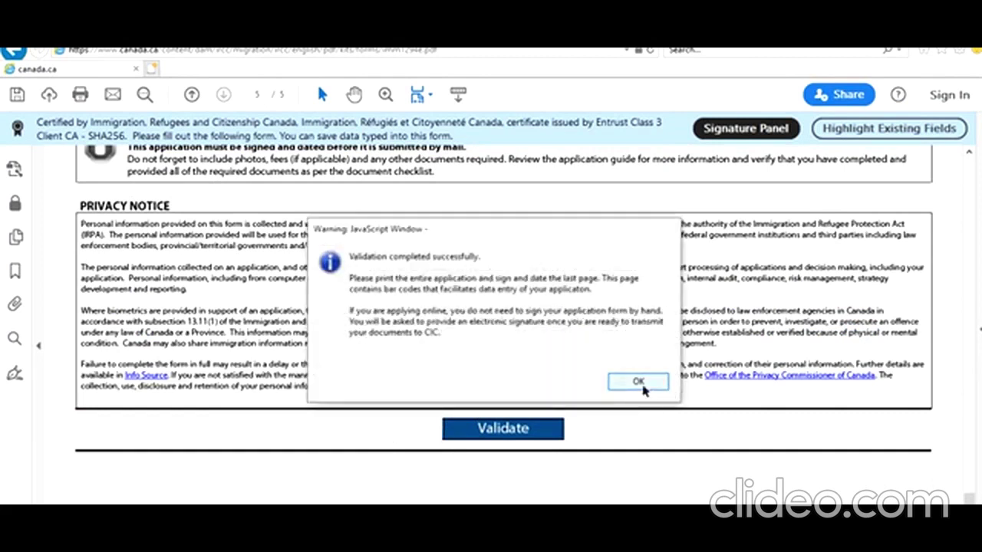
left_click(641, 386)
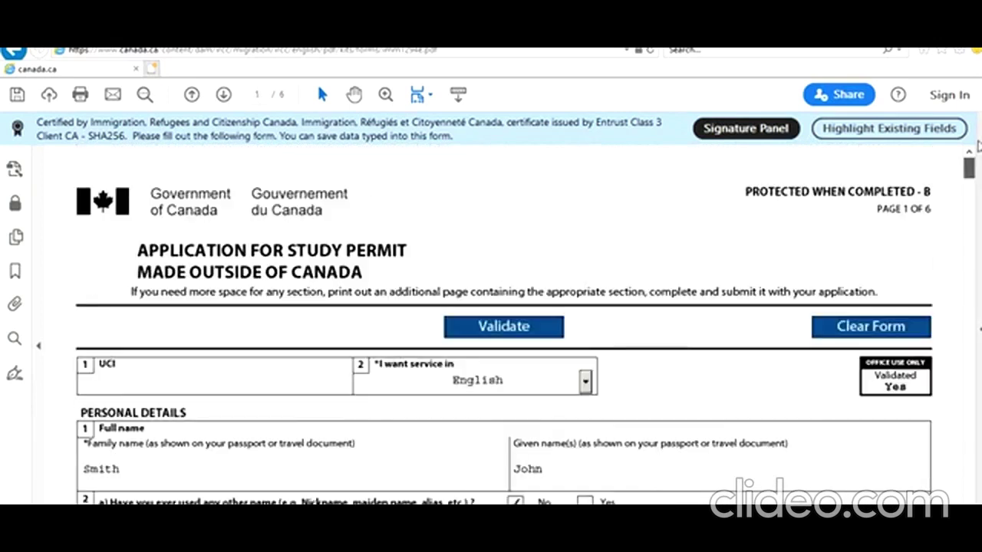
Scroll through the validated PDF to review it, then switch to the IRCC documents checklist
scroll(697, 471, "down", 3)
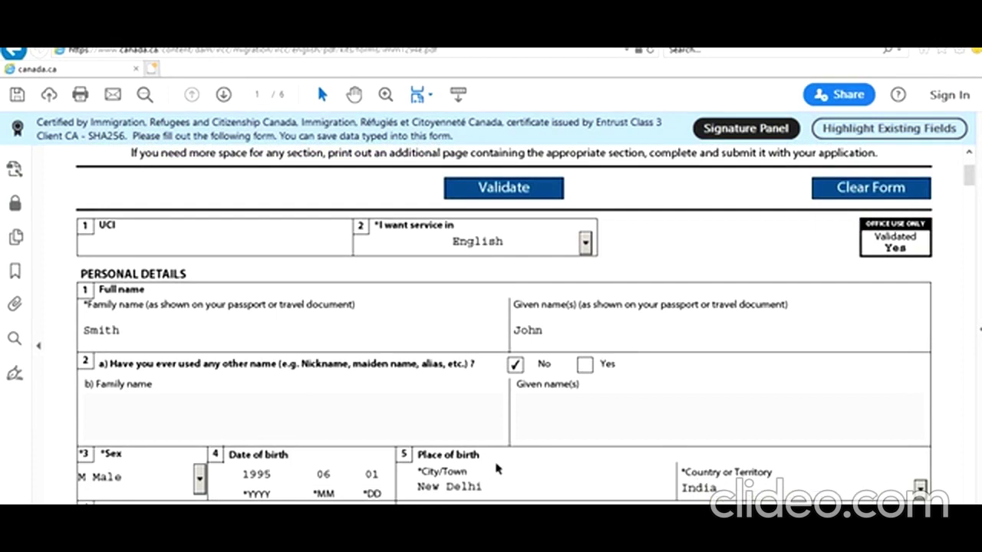
scroll(500, 470, "down", 10)
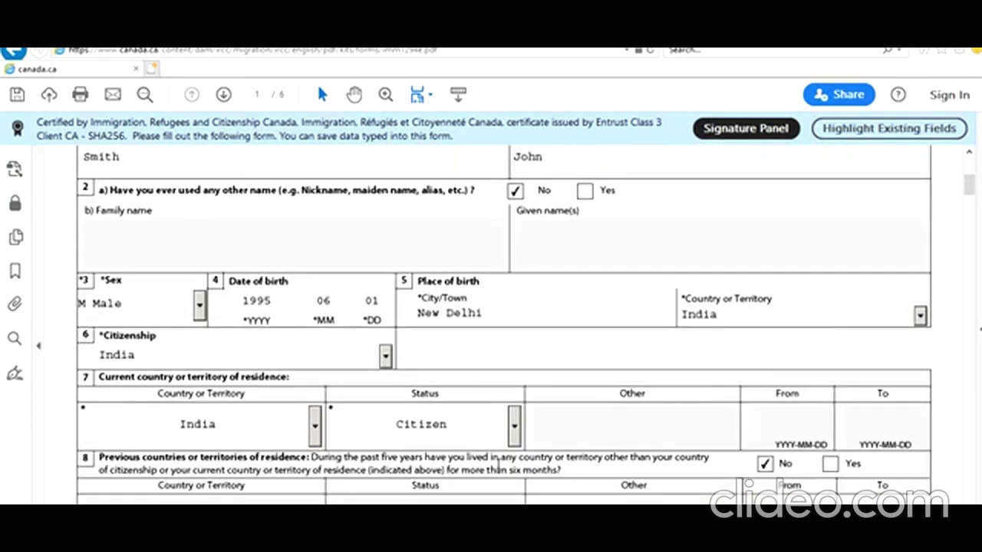
mouse_move(967, 197)
left_mouse_down()
mouse_move(941, 441)
mouse_move(957, 187)
left_mouse_up()
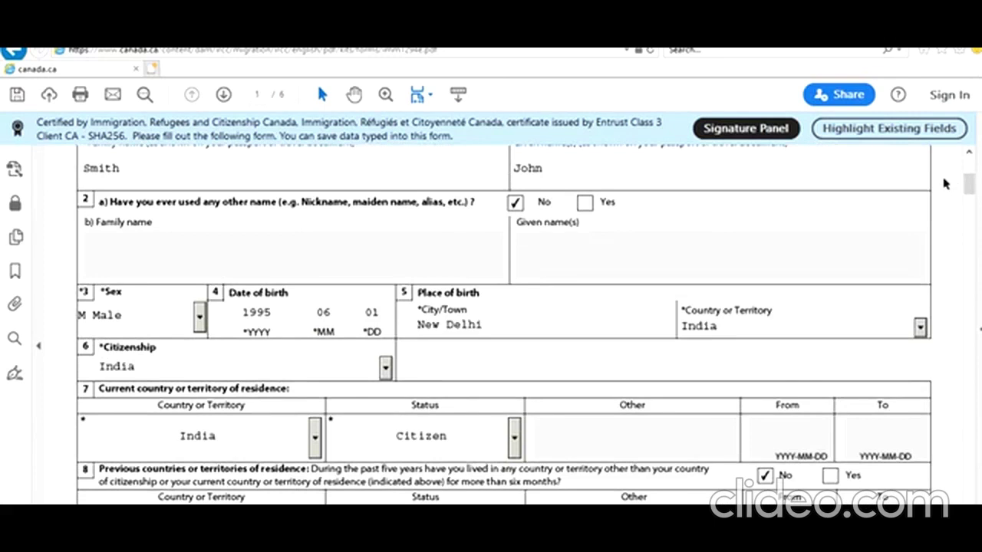
left_click_drag(969, 184, 965, 449)
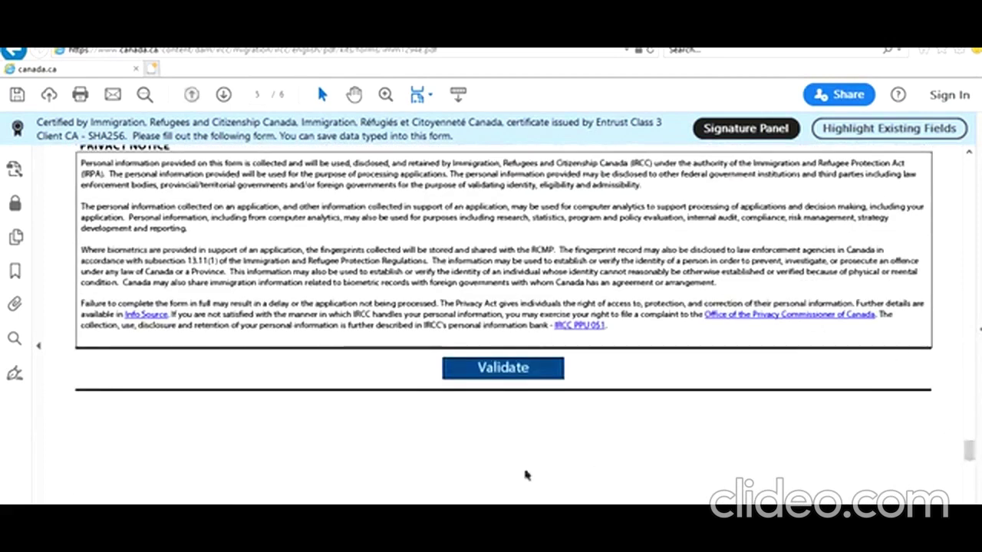
scroll(524, 470, "up", 3)
scroll(524, 470, "up", 10)
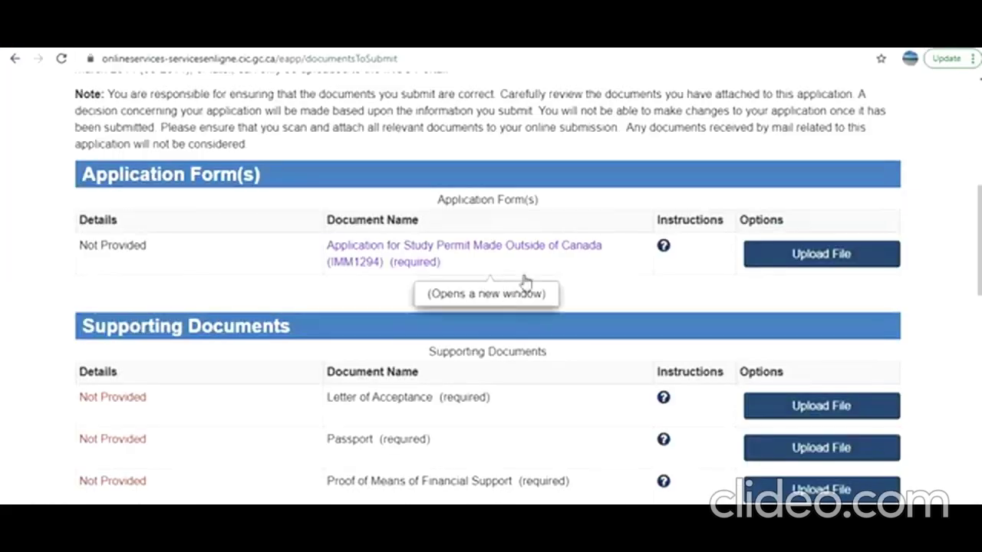
Begin an upload for the application form, then return to the document checklist
left_click(794, 263)
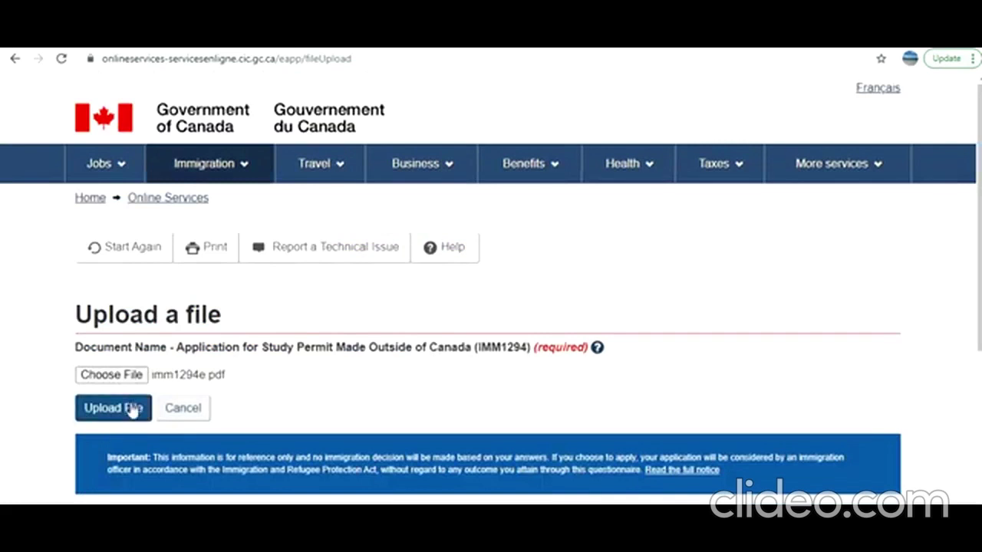
left_click(132, 410)
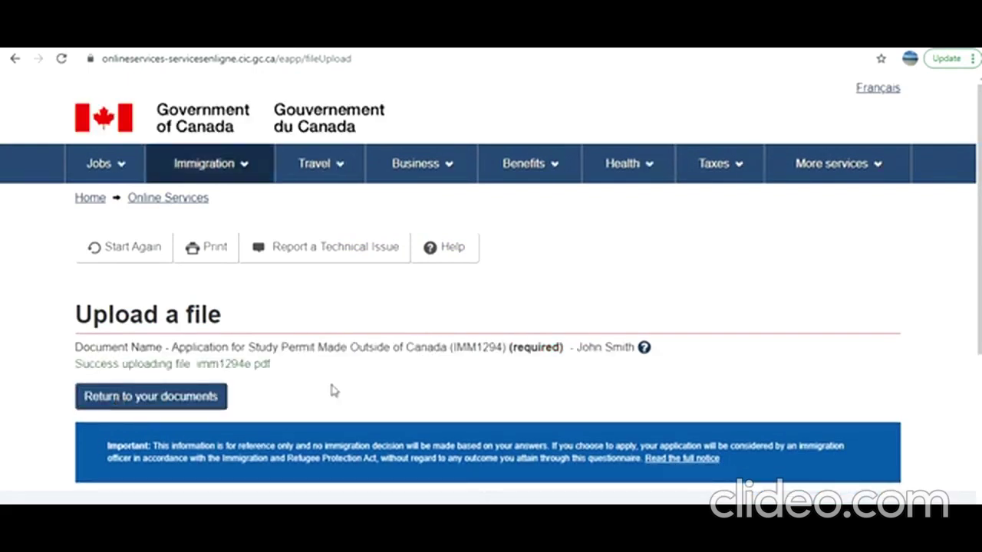
left_click(187, 391)
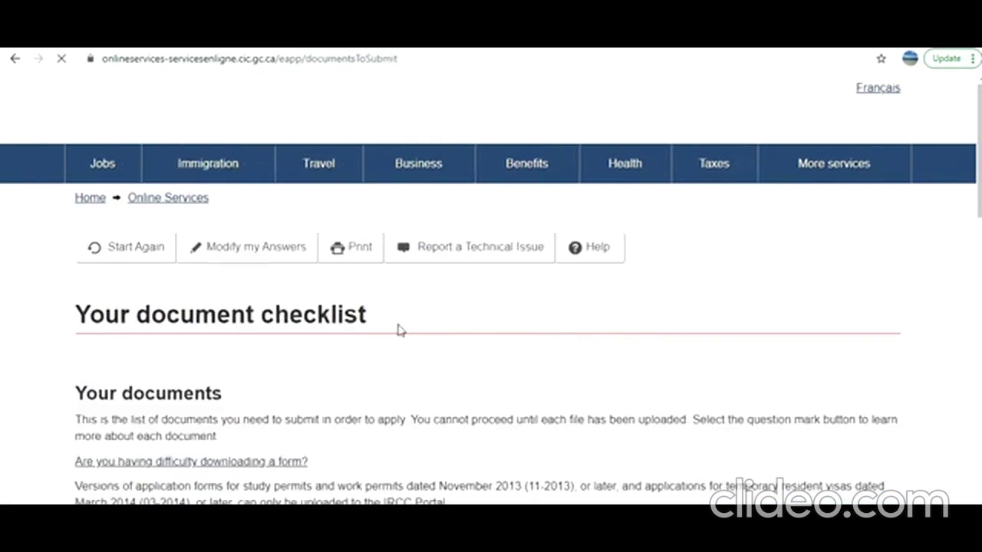
scroll(384, 337, "down", 7)
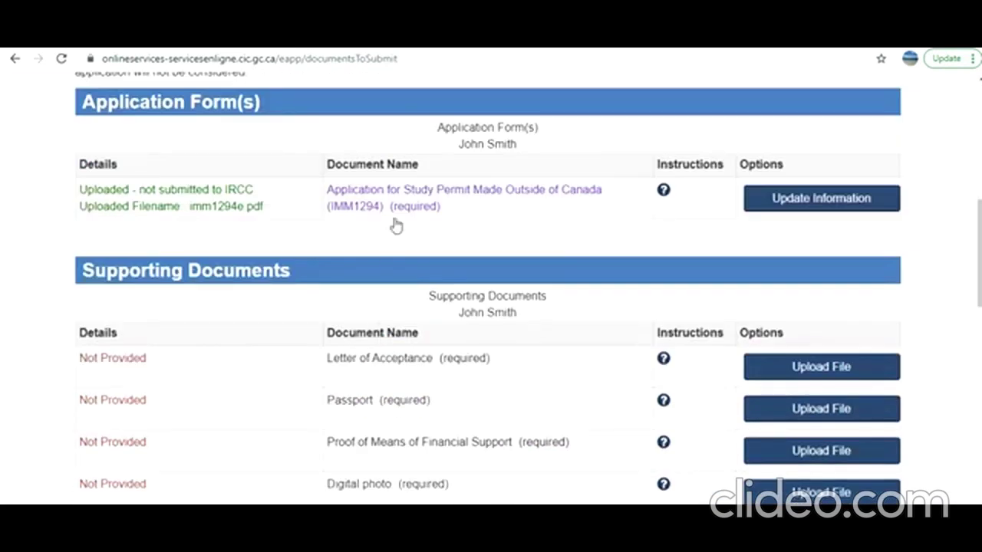
scroll(616, 295, "down", 5)
scroll(616, 295, "up", 4)
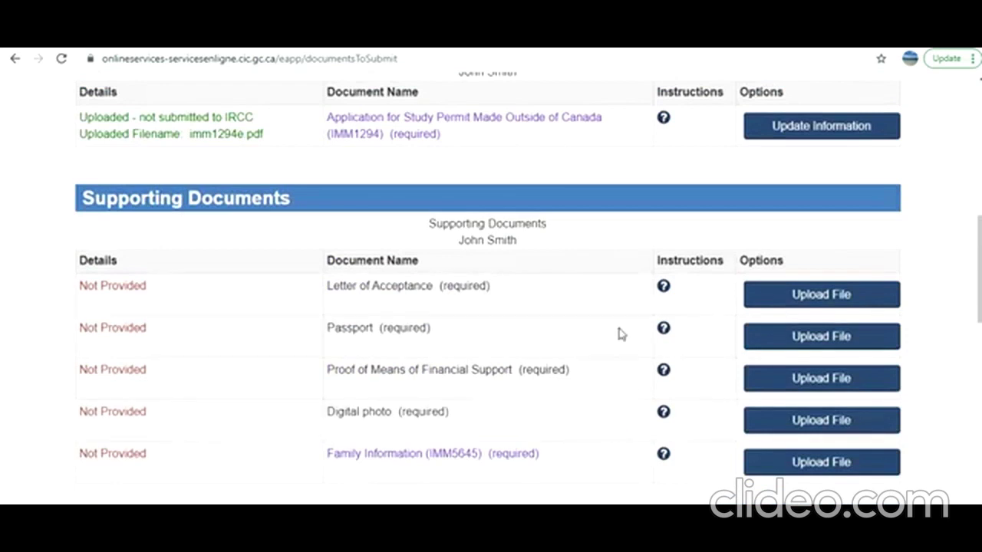
Read and highlight the Letter of Acceptance requirements, then close the help
left_click(663, 287)
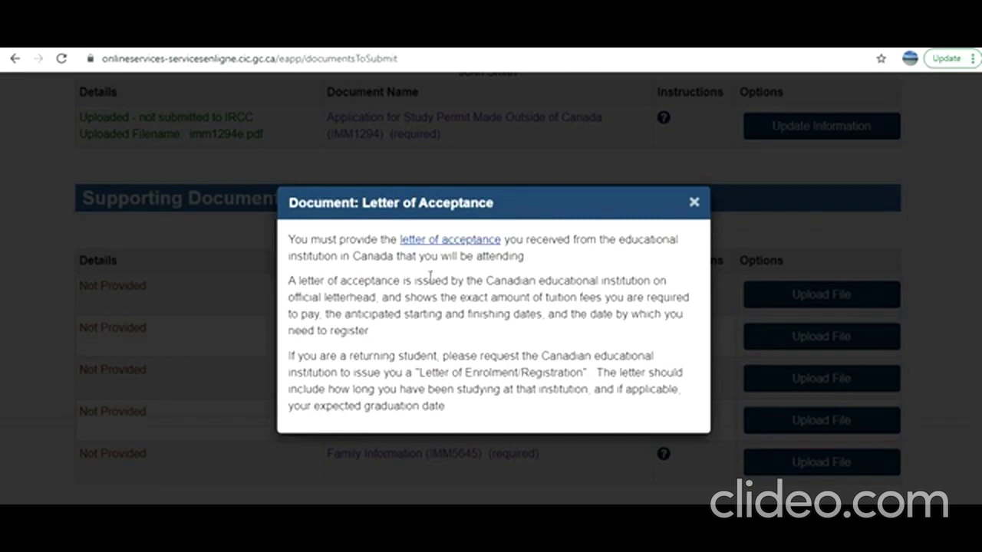
left_click_drag(341, 285, 509, 412)
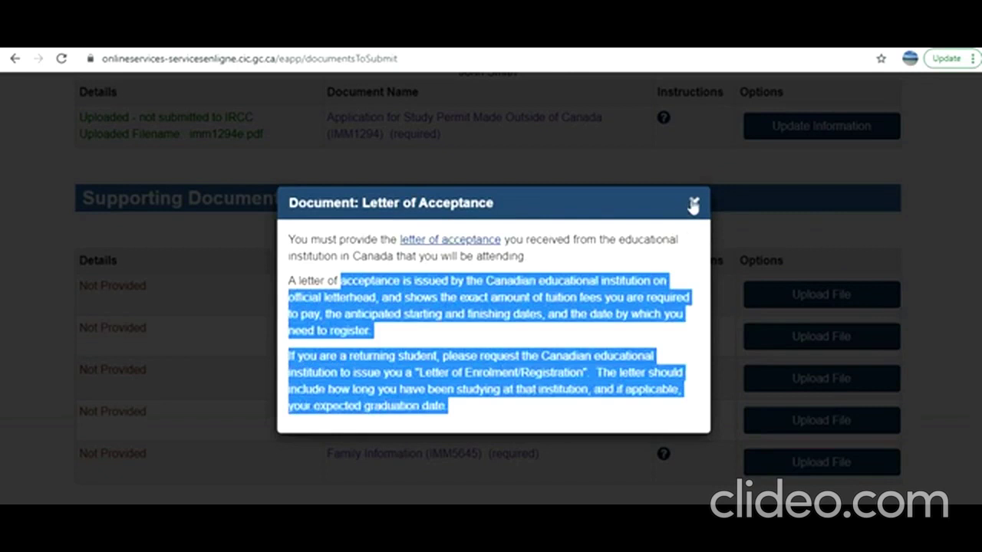
left_click(694, 203)
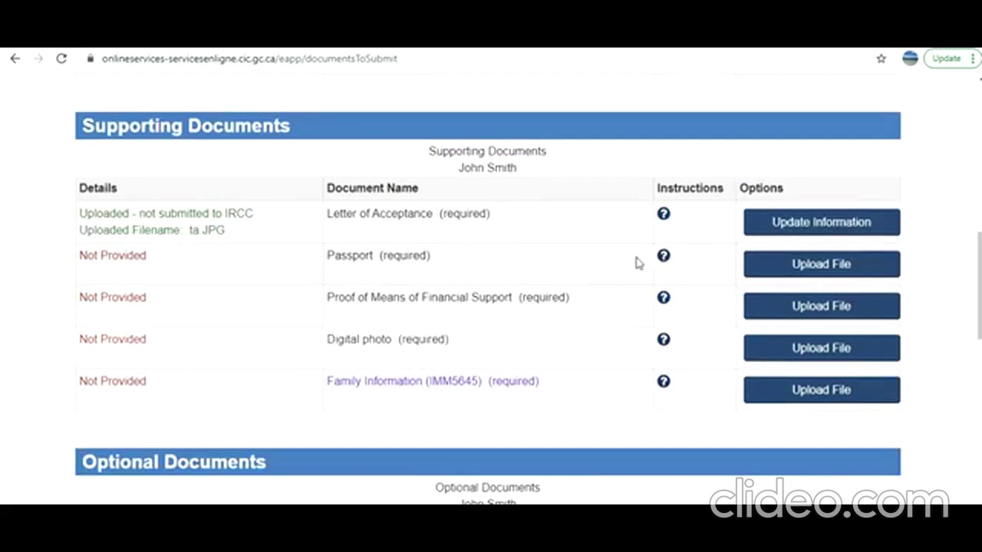
Review the Passport requirements, highlighting the birth date page and stamps, visas or markings points
left_click(660, 261)
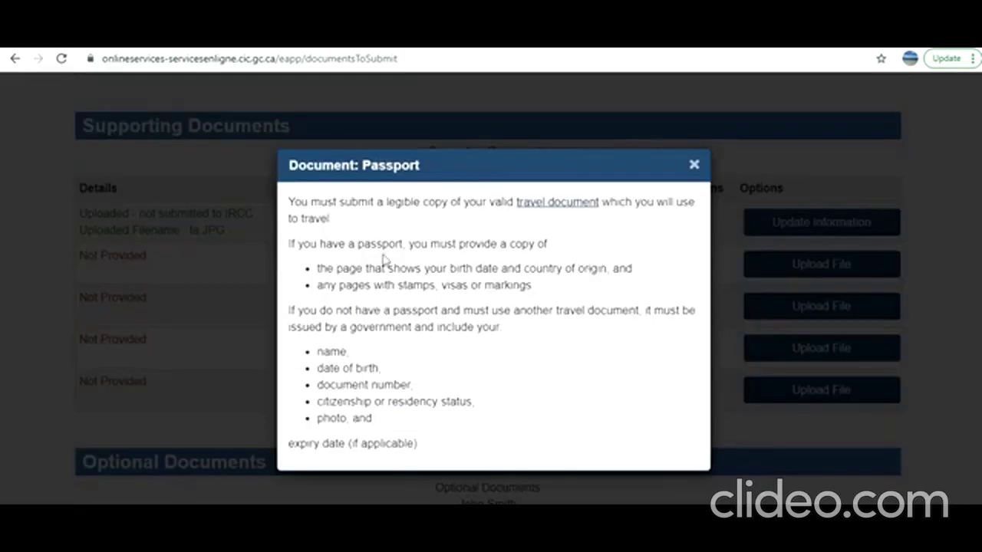
left_click_drag(335, 216, 348, 219)
left_click_drag(351, 268, 591, 269)
left_click_drag(352, 288, 535, 287)
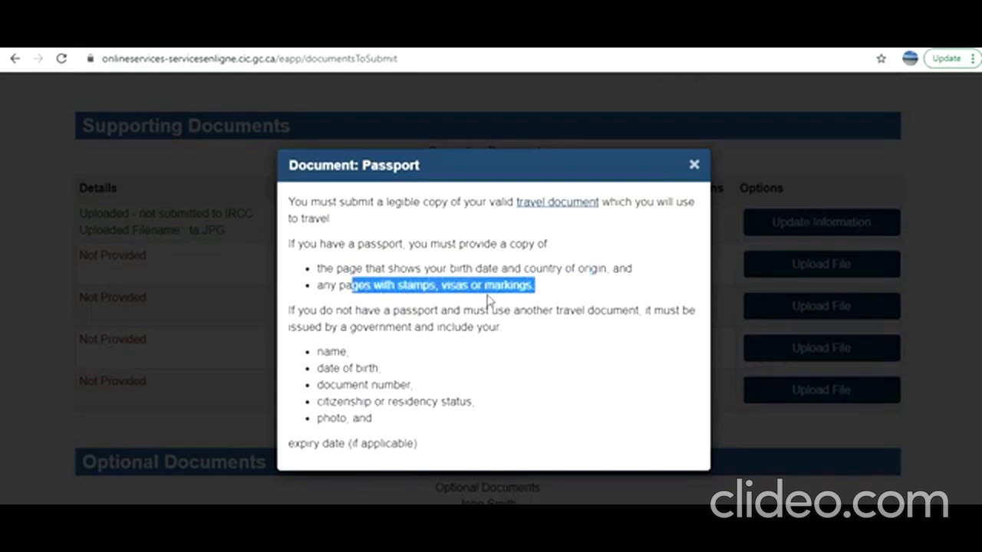
left_click(696, 164)
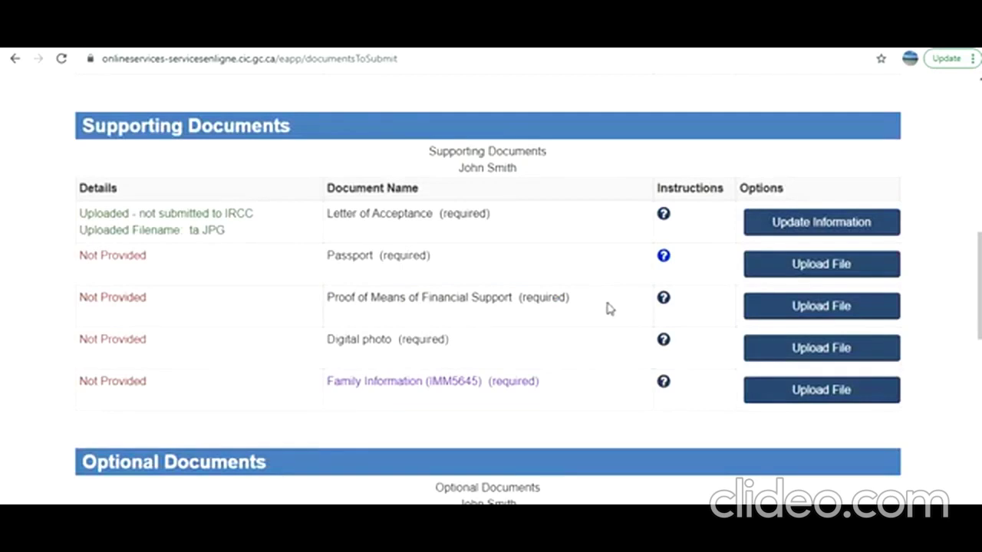
scroll(471, 279, "down", 1)
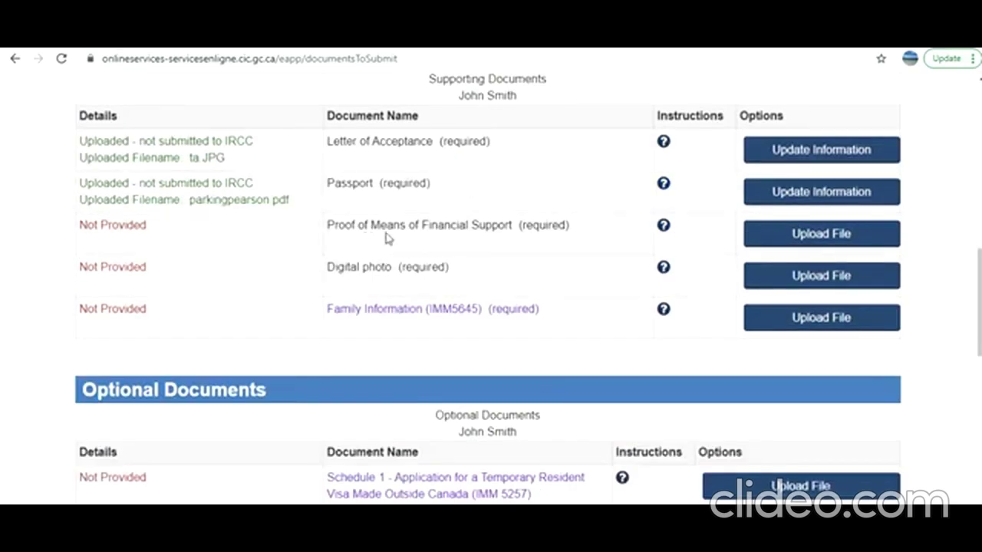
left_click(665, 228)
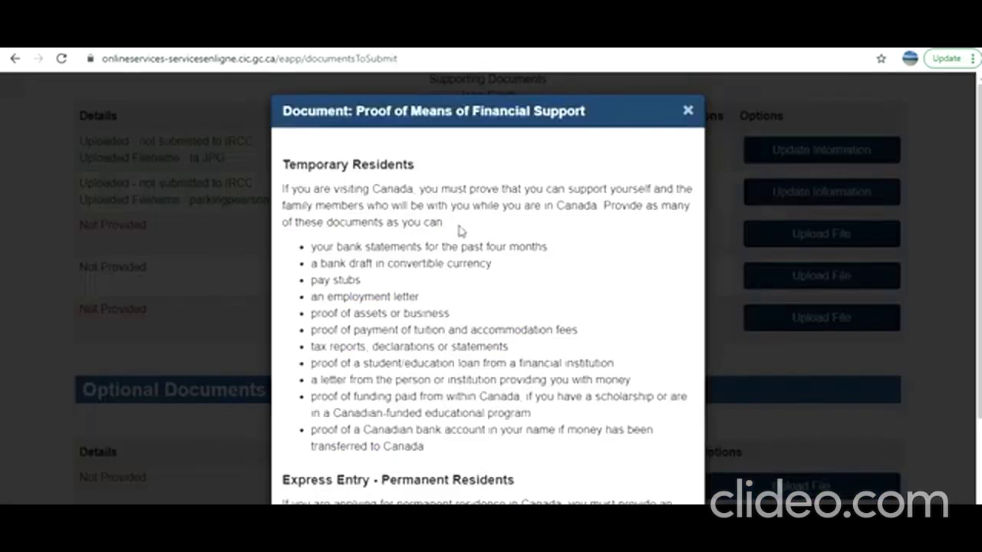
scroll(353, 285, "down", 1)
scroll(353, 285, "down", 2)
scroll(351, 292, "up", 3)
left_click_drag(289, 164, 424, 168)
left_click_drag(284, 193, 431, 222)
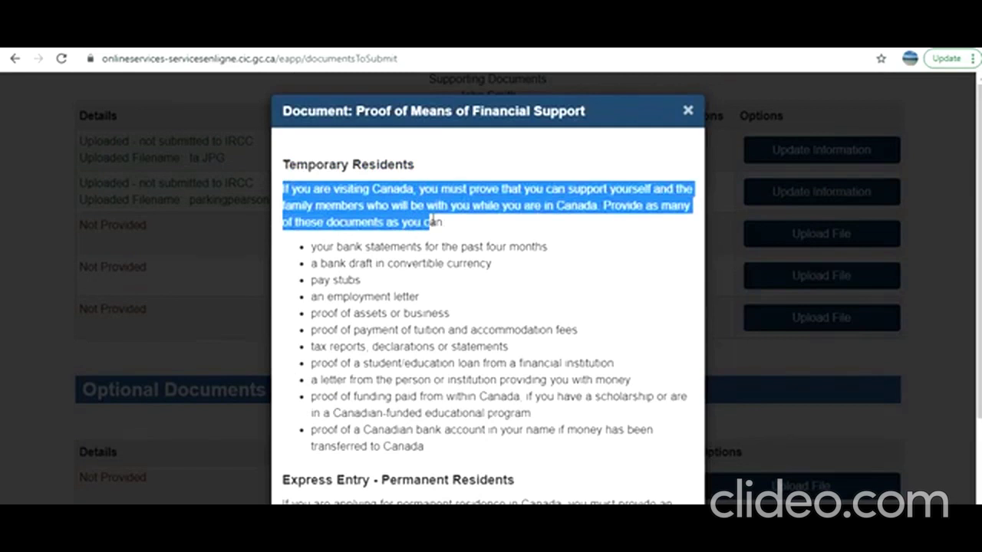
left_click_drag(434, 221, 445, 223)
left_click(381, 228)
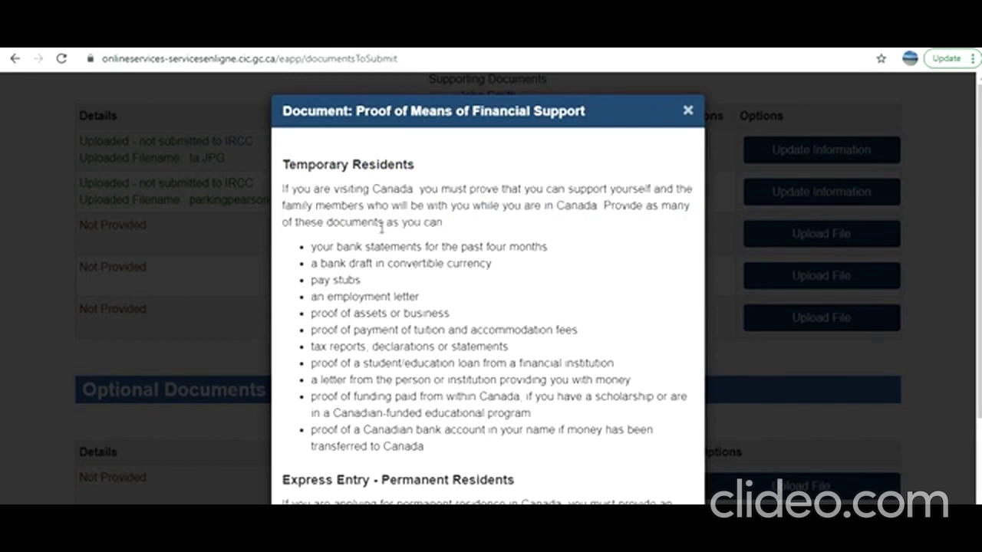
left_click_drag(315, 248, 511, 268)
left_click(379, 263)
left_click_drag(359, 263, 456, 264)
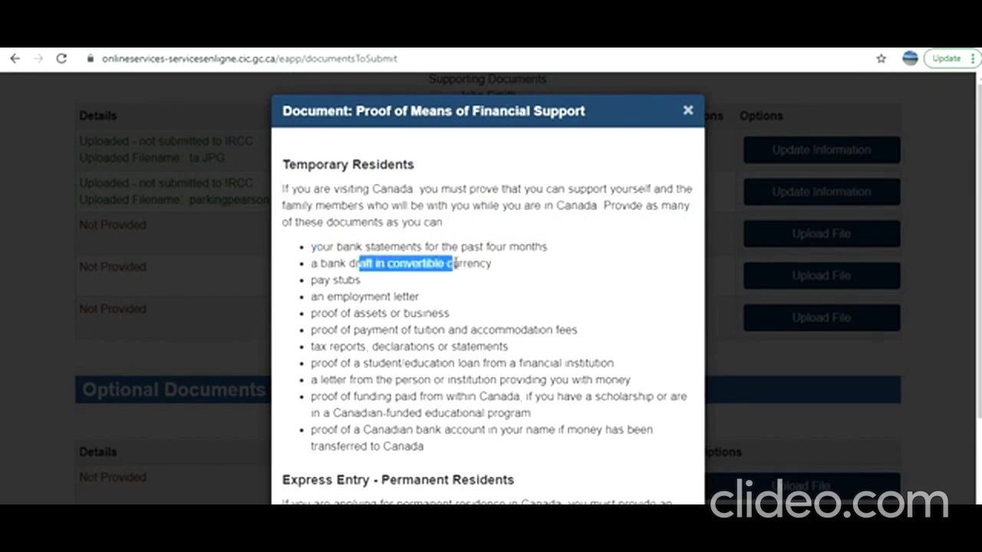
triple_click(320, 282)
left_click_drag(326, 298, 402, 316)
left_click_drag(320, 330, 579, 338)
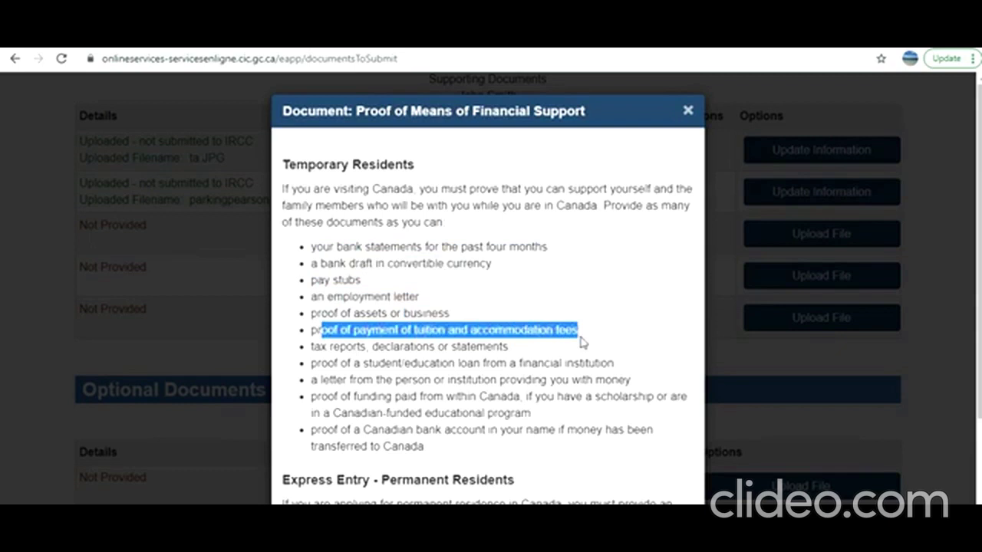
left_click(332, 376)
left_click_drag(312, 330, 583, 338)
left_click_drag(315, 346, 499, 348)
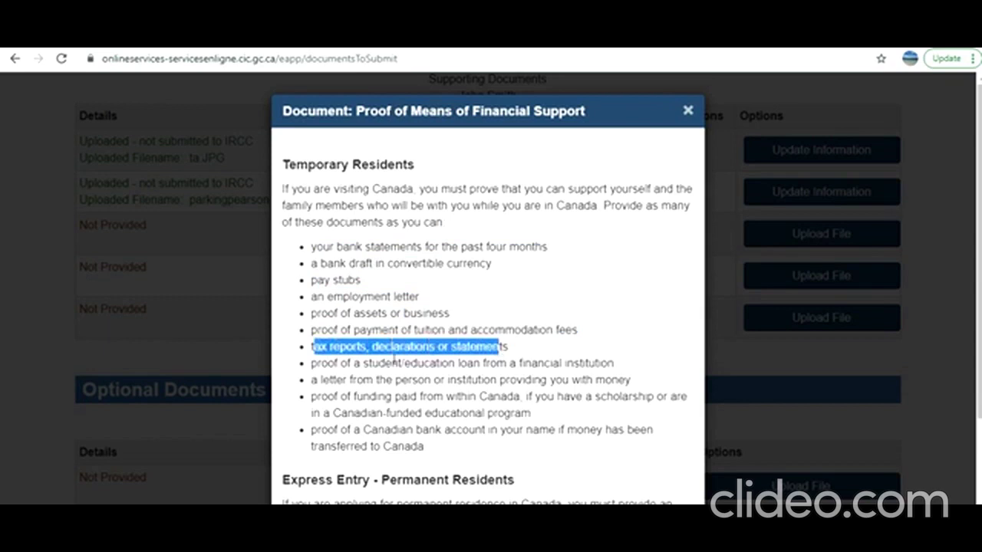
left_click_drag(347, 363, 567, 368)
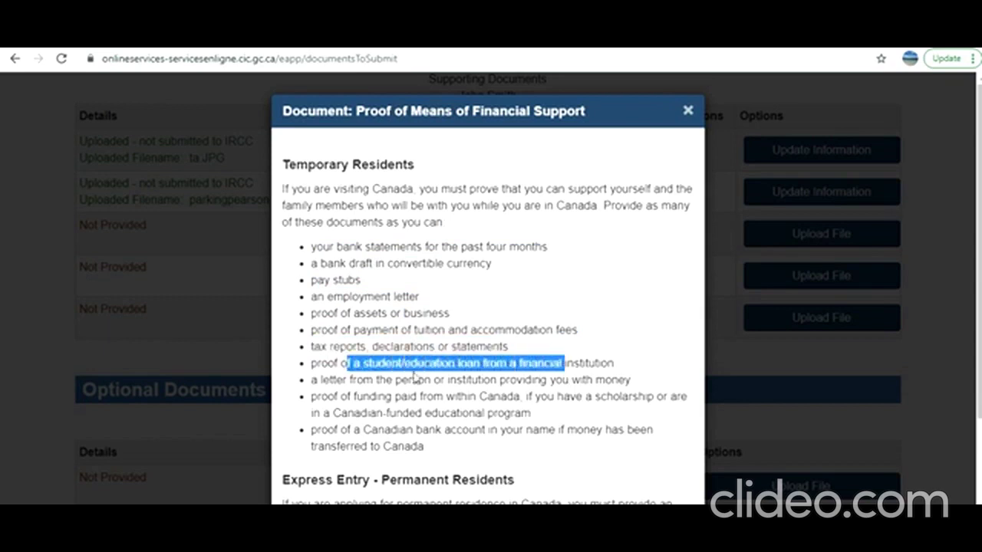
left_click_drag(374, 379, 581, 380)
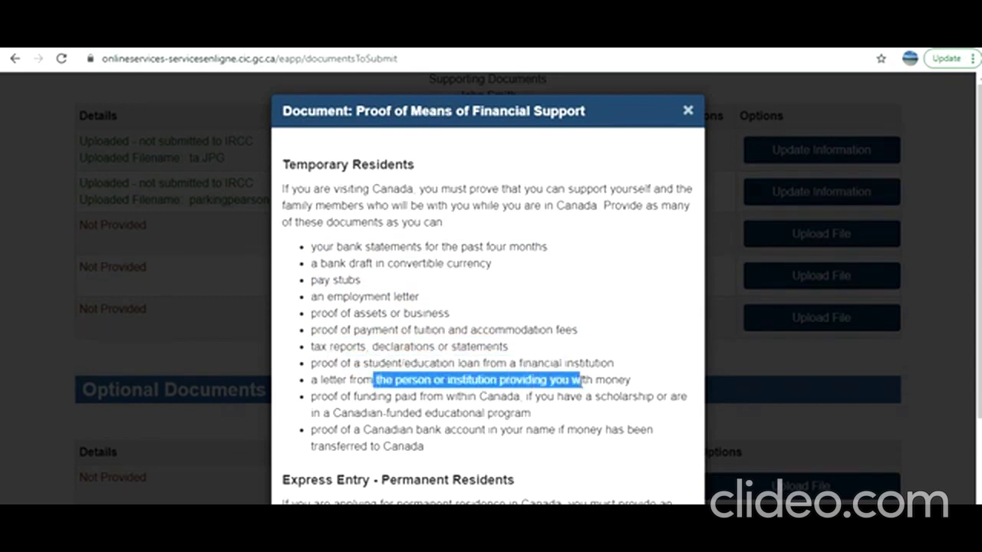
left_click_drag(356, 397, 535, 418)
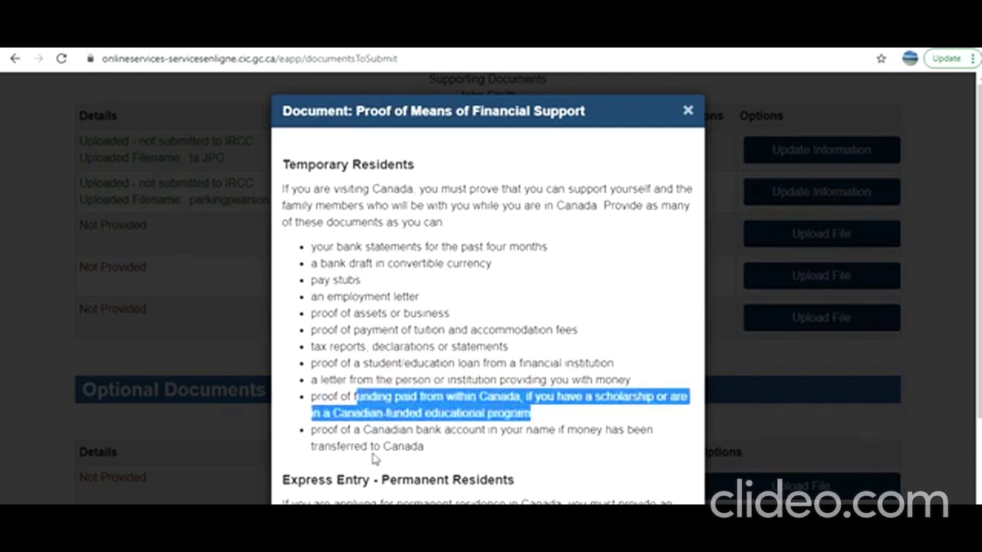
left_click_drag(323, 429, 490, 447)
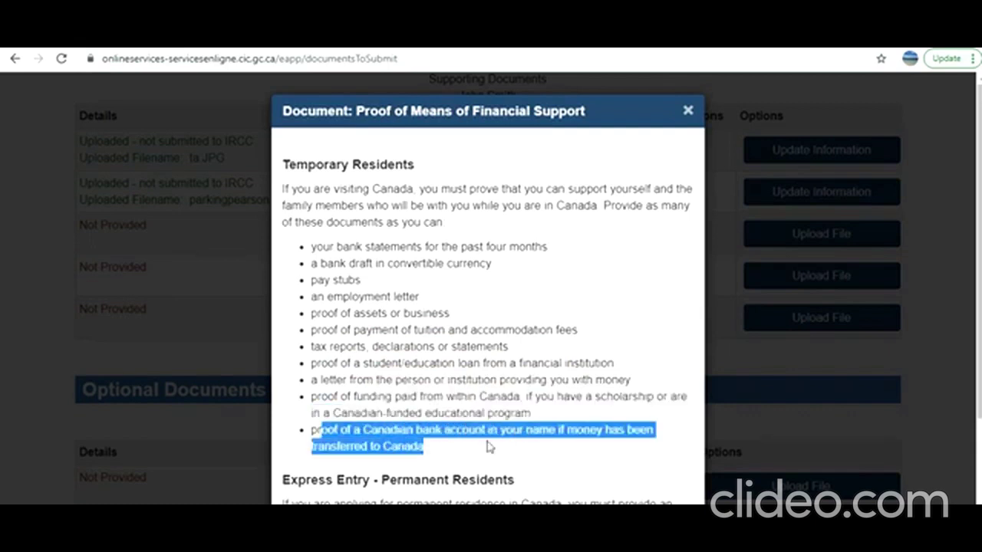
left_click(455, 457)
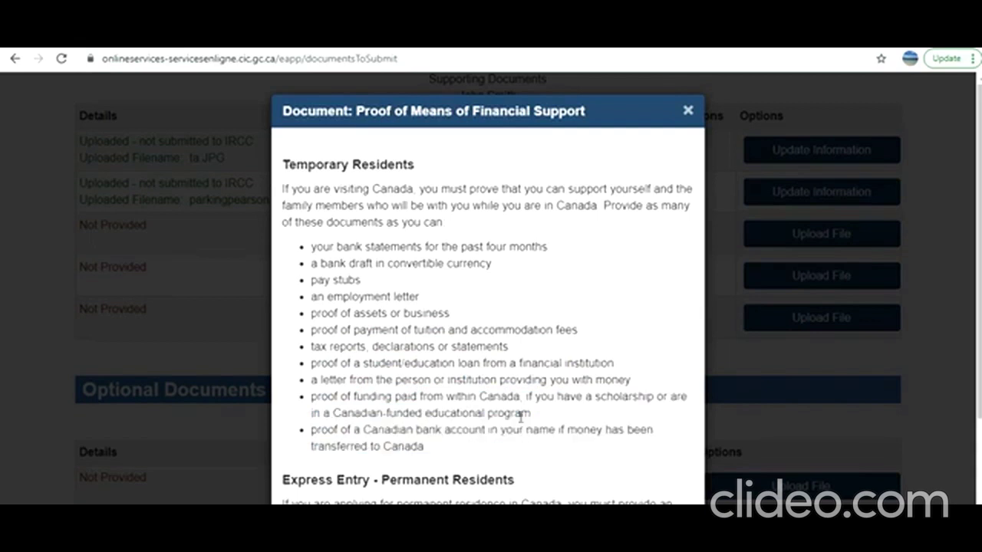
left_click(688, 113)
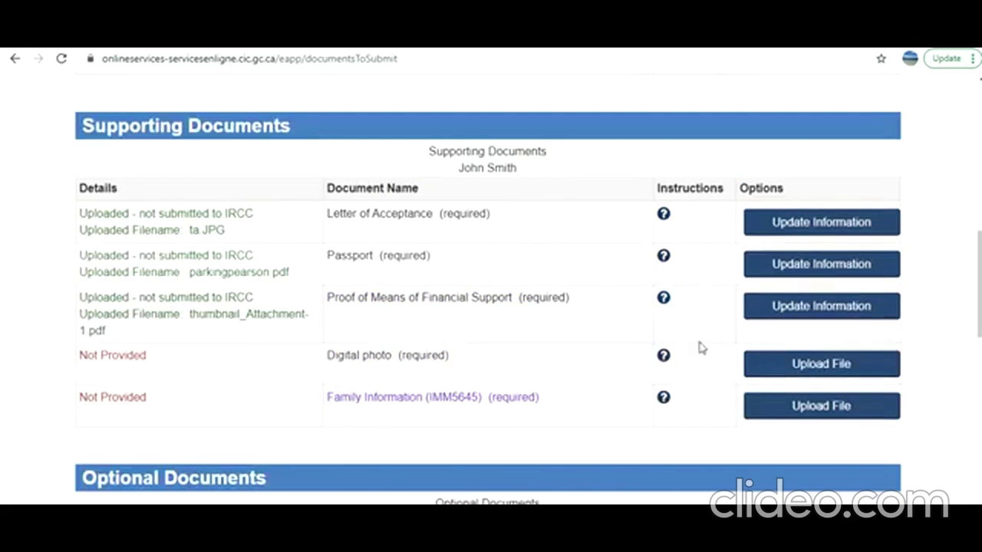
Read and highlight the Digital photo specifications, then close the help window
left_click(663, 356)
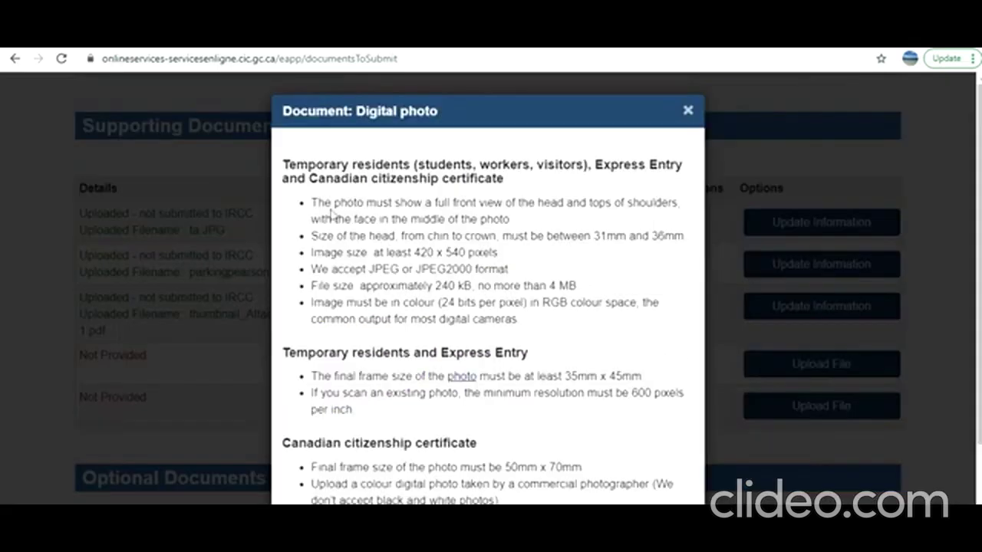
left_click_drag(311, 202, 536, 323)
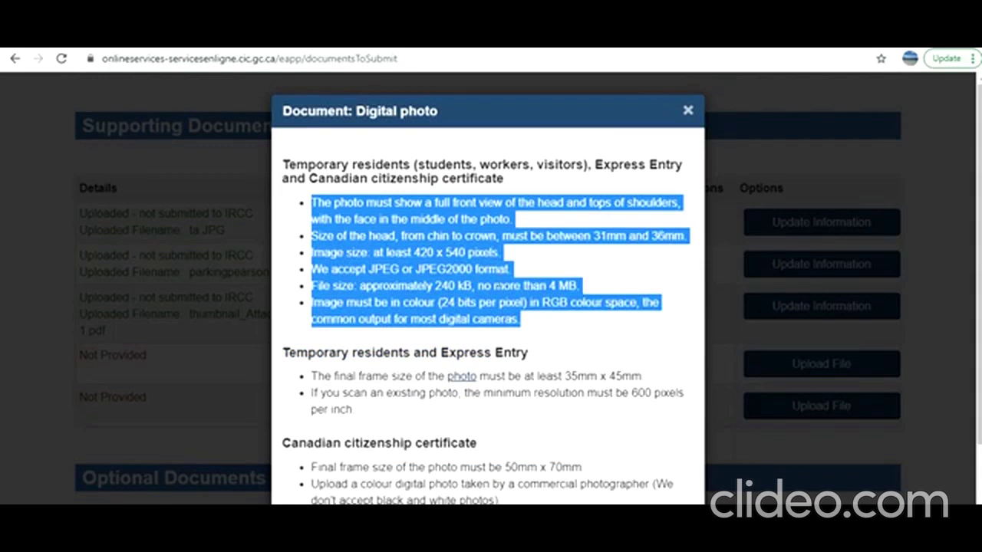
scroll(505, 407, "down", 3)
scroll(505, 407, "up", 3)
left_click(687, 112)
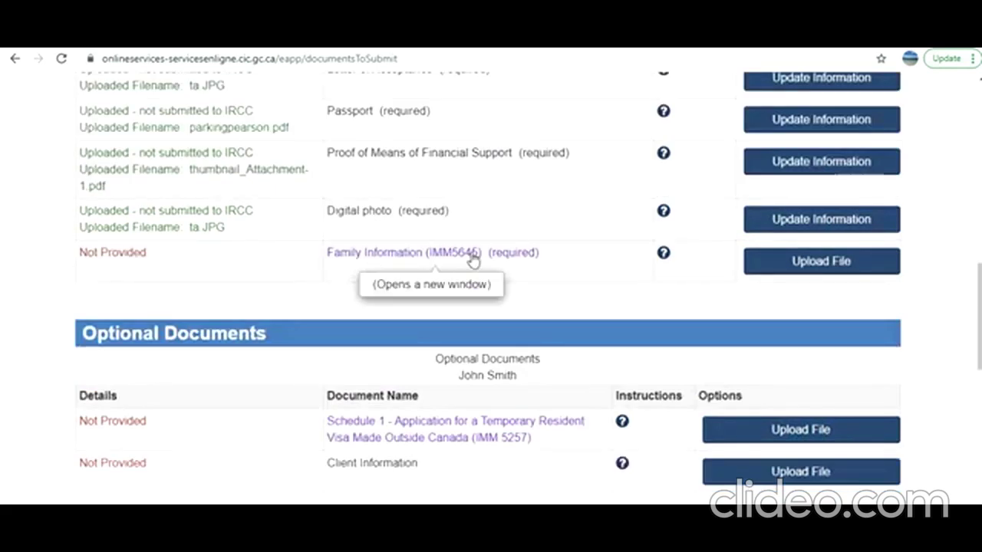
Open the blank IMM5645 Family Information form and scroll through it back to page 1's top
left_click(434, 259)
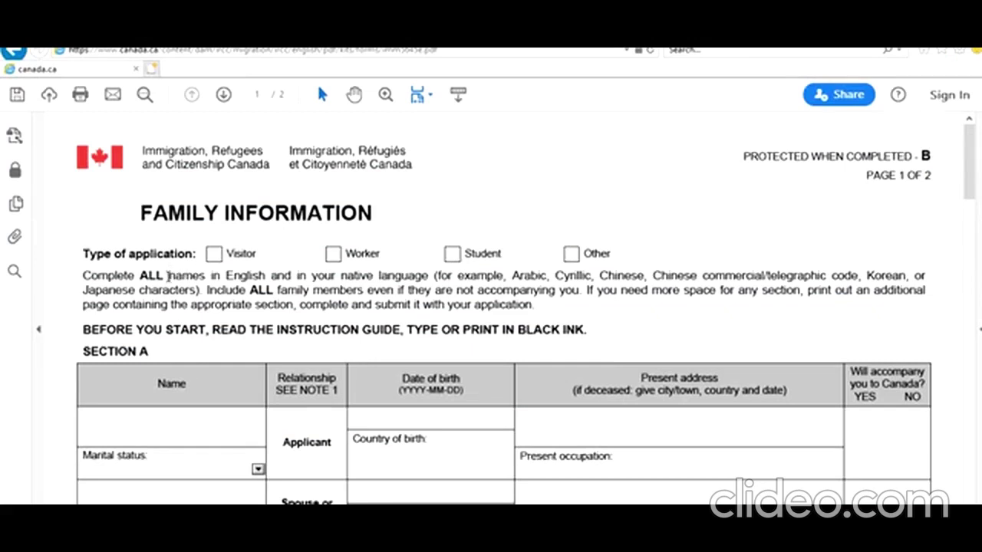
left_click_drag(168, 275, 541, 307)
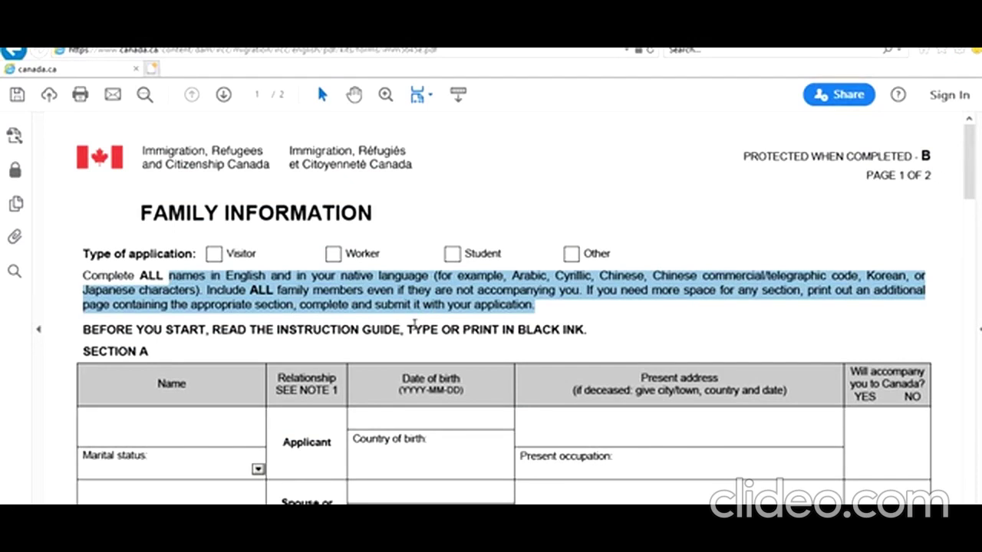
scroll(415, 325, "down", 2)
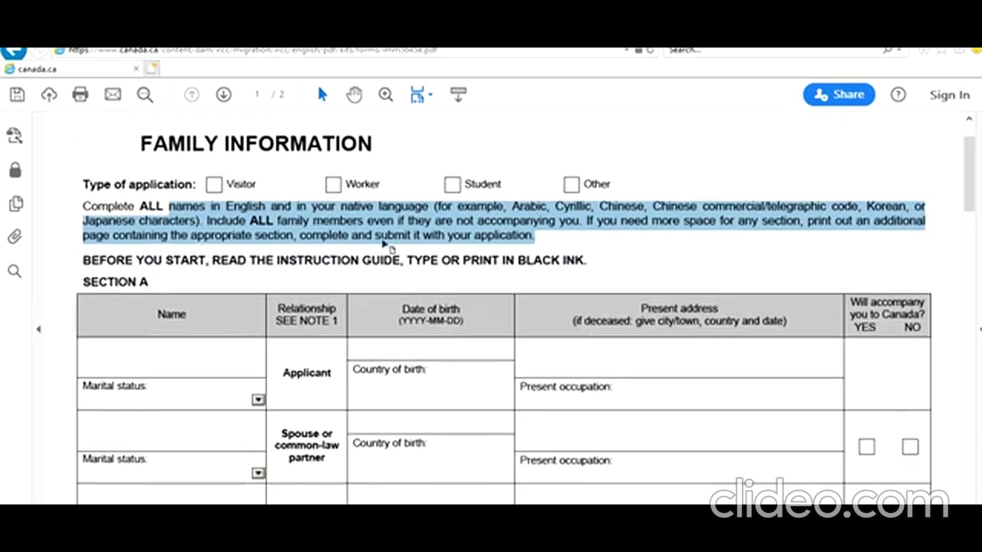
scroll(335, 245, "down", 10)
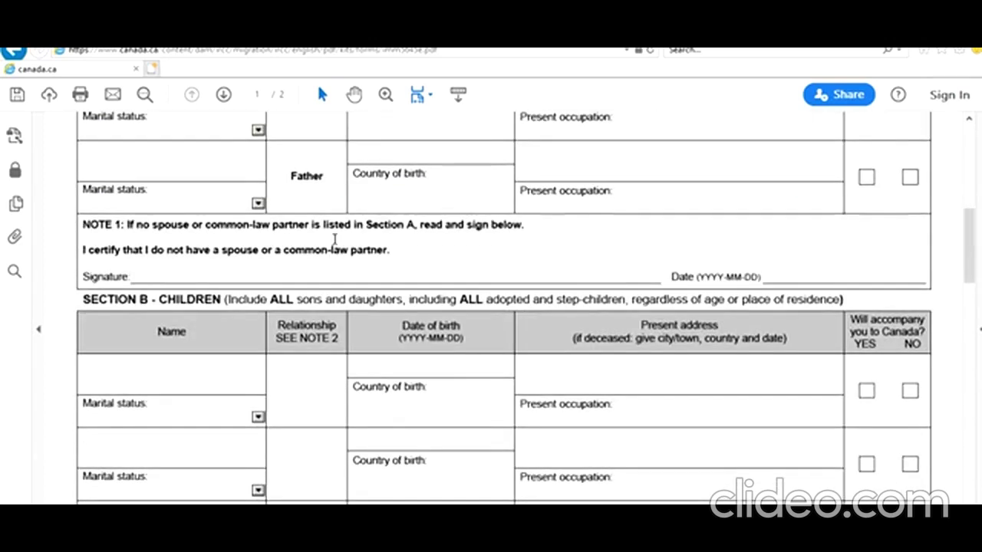
scroll(335, 240, "down", 15)
scroll(335, 240, "down", 8)
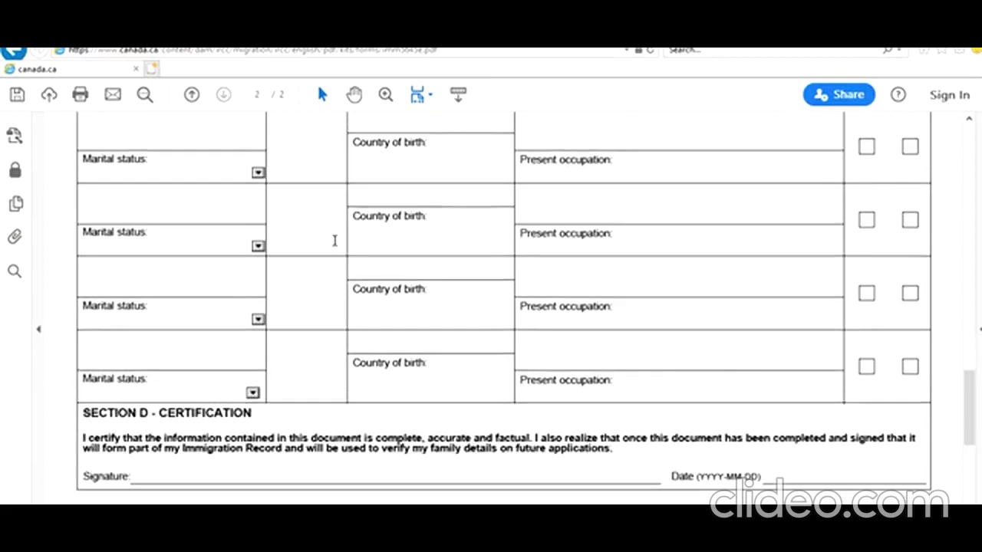
scroll(335, 241, "up", 5)
scroll(334, 243, "up", 5)
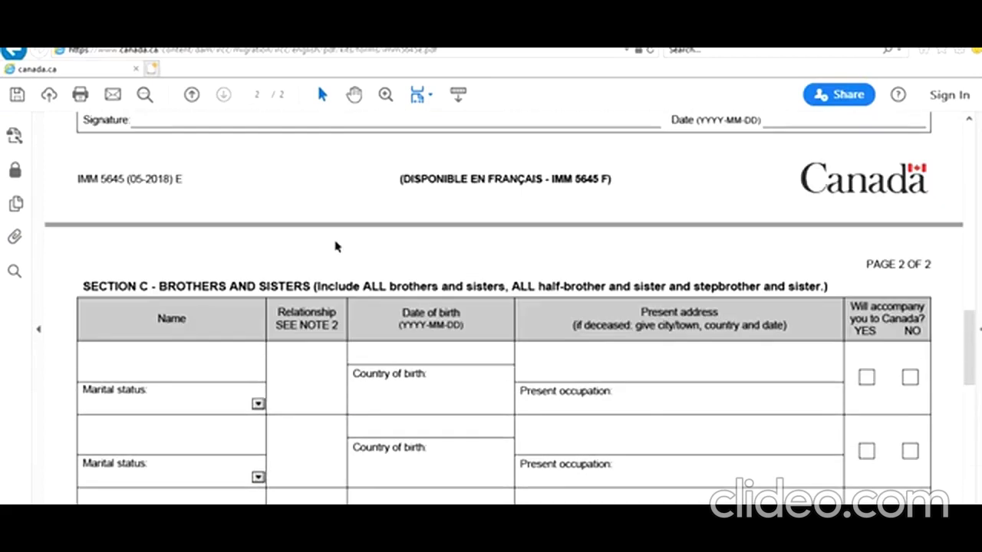
scroll(335, 245, "up", 12)
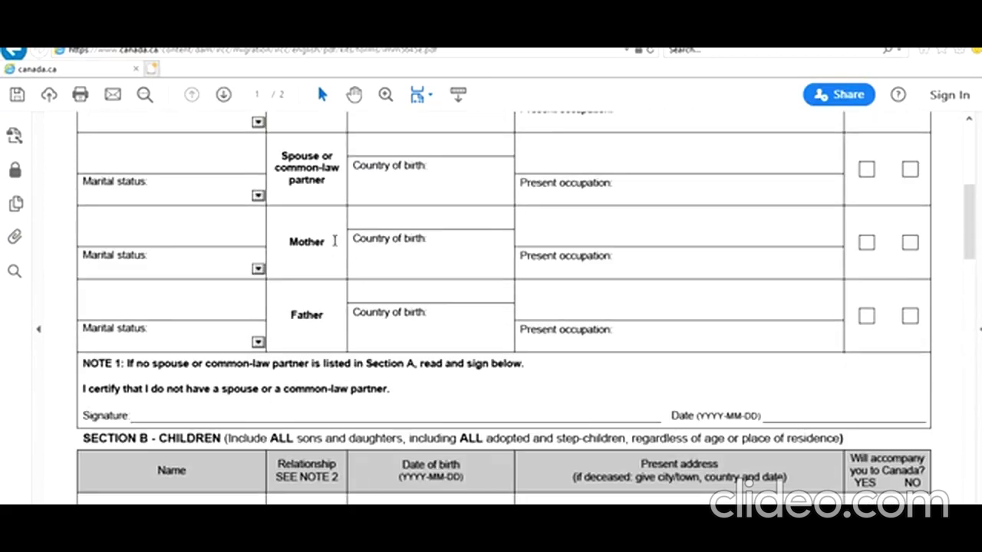
scroll(334, 242, "up", 3)
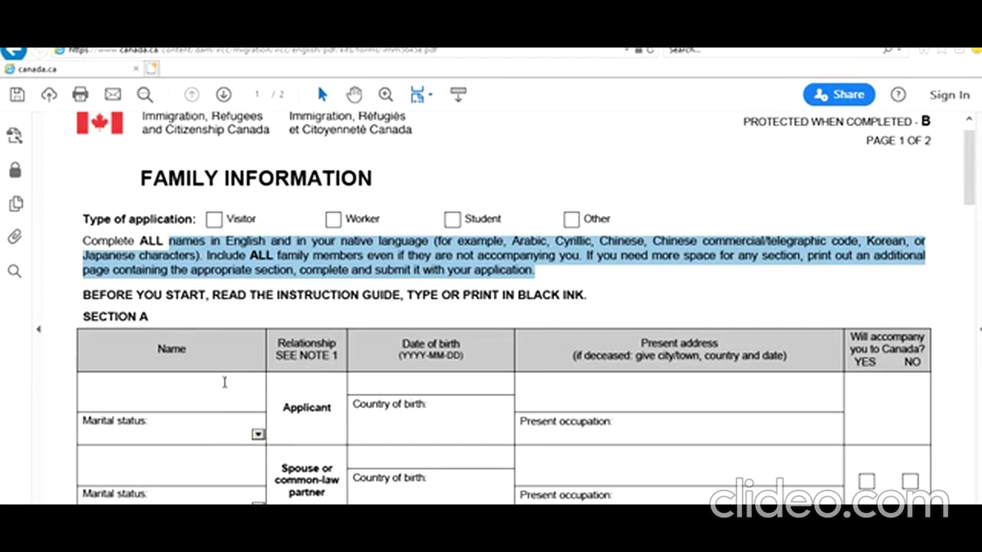
Highlight the 'type or print in black' instruction and mark the application type as Student
left_click(435, 303)
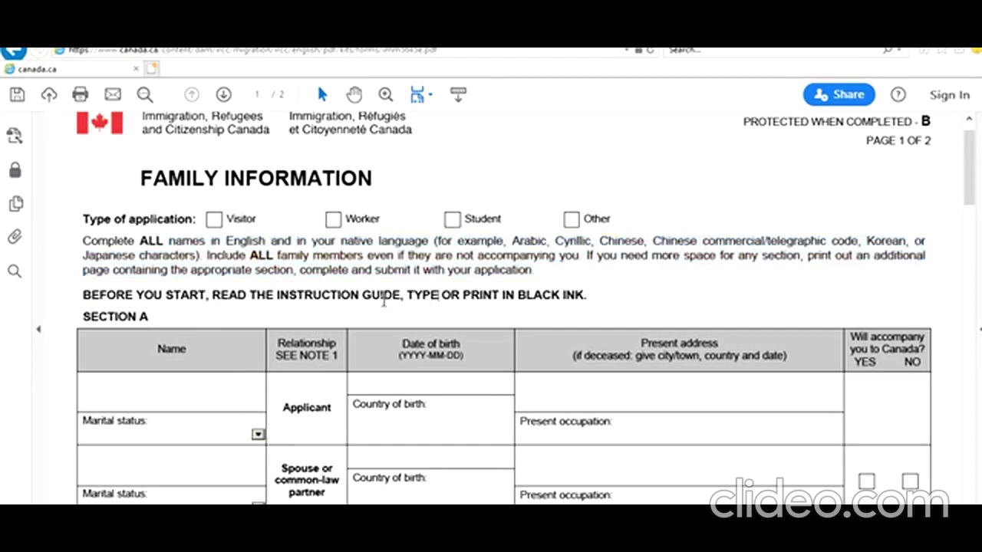
left_click_drag(360, 296, 338, 295)
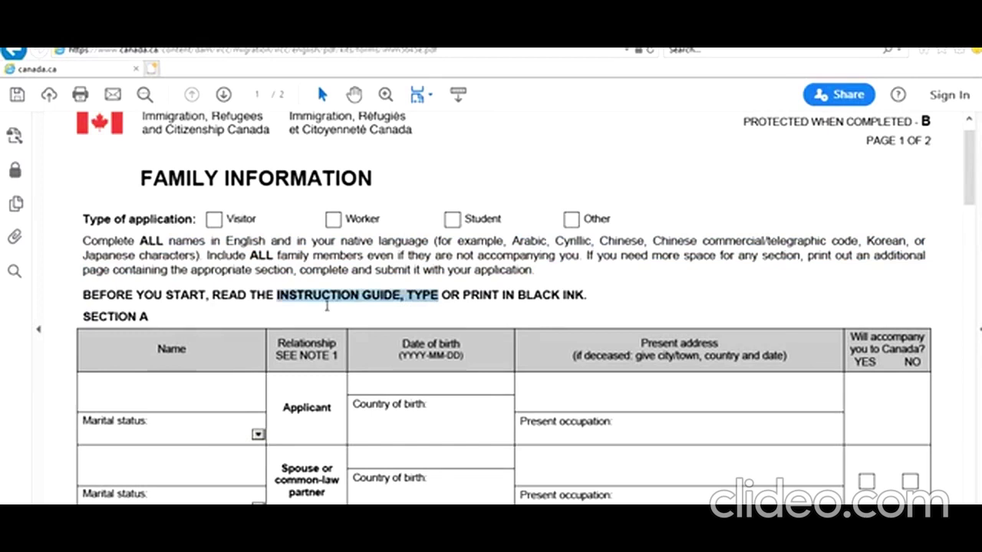
left_click(330, 301)
left_click_drag(264, 299, 506, 306)
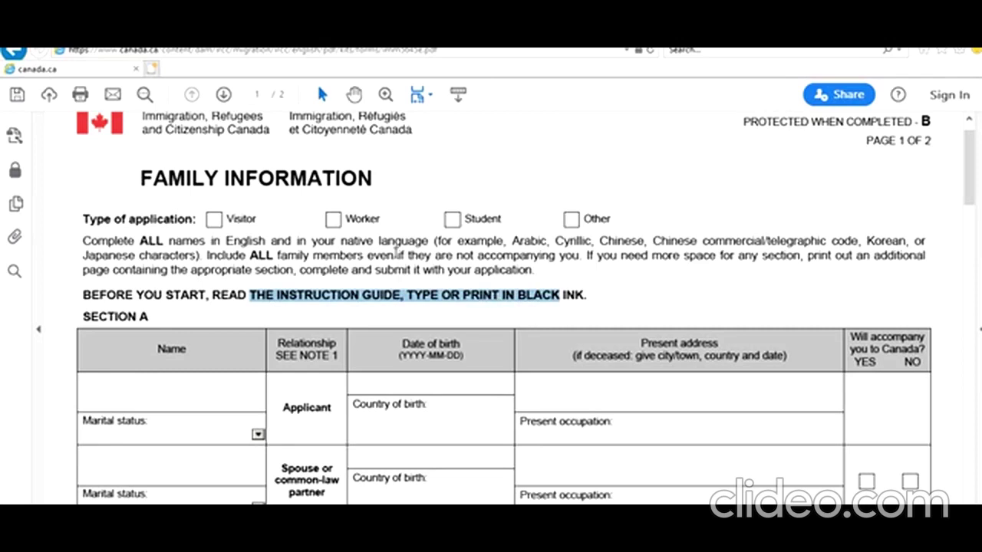
left_click(333, 220)
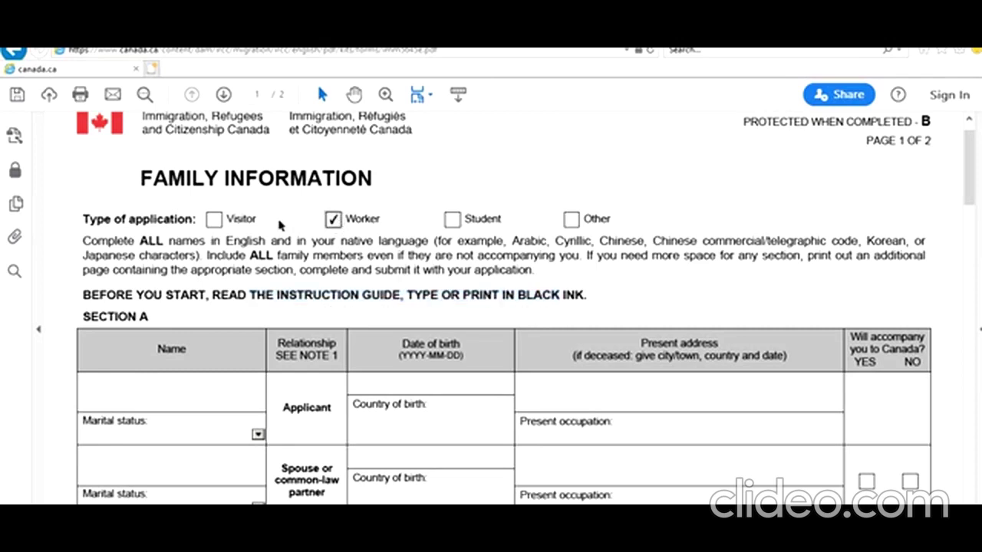
left_click(213, 223)
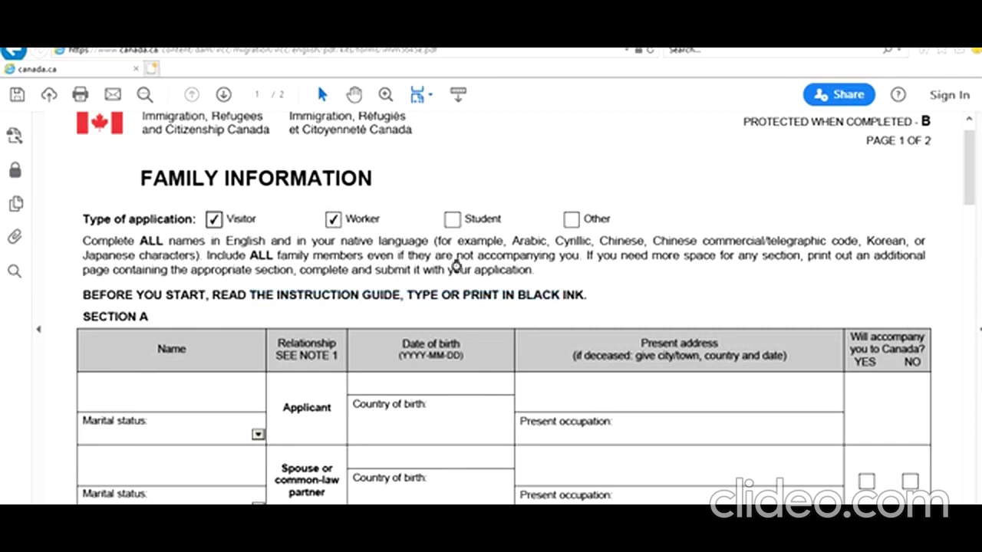
left_click(452, 221)
left_click(571, 220)
left_click(450, 222)
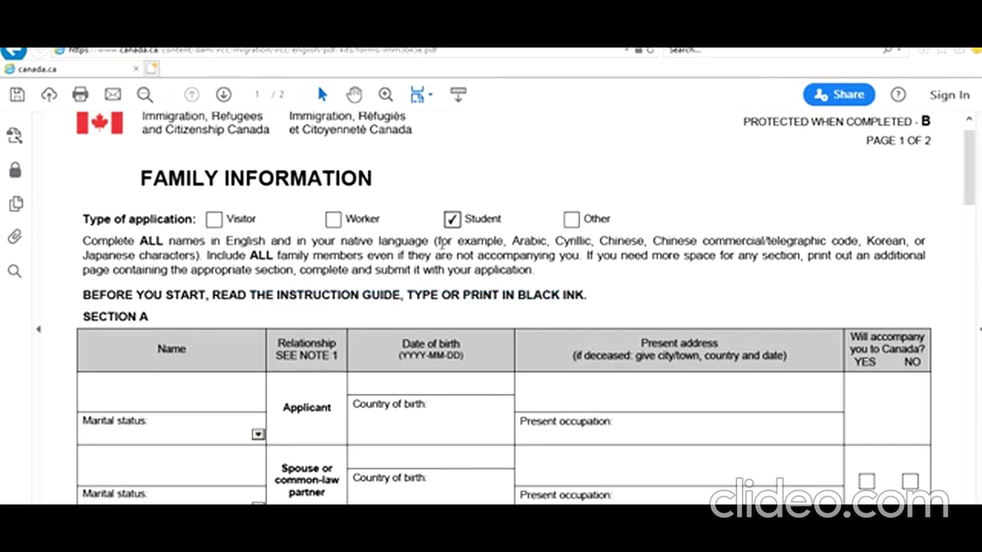
scroll(173, 292, "down", 2)
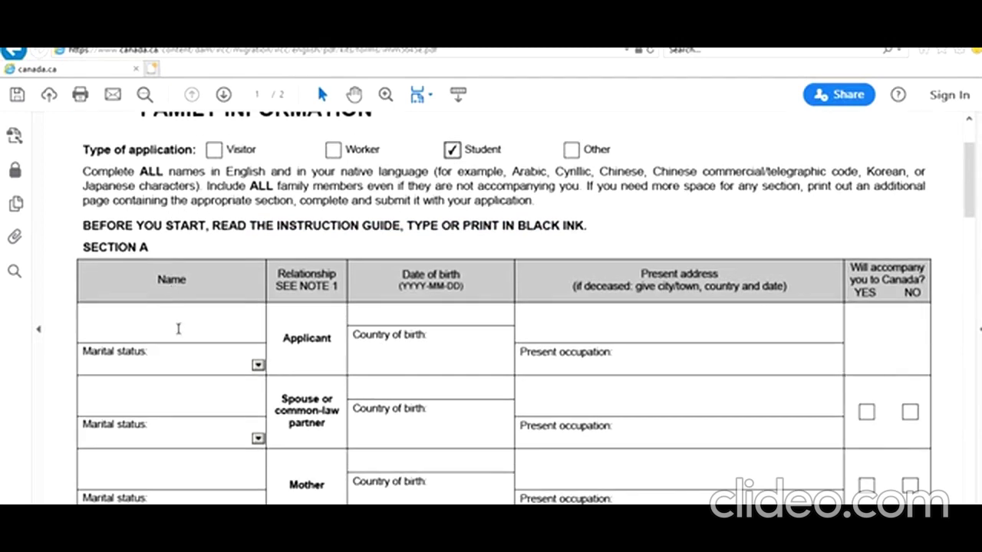
Enter the applicant's name, marital status Single and country of birth India
left_click(179, 331)
type("John Smith")
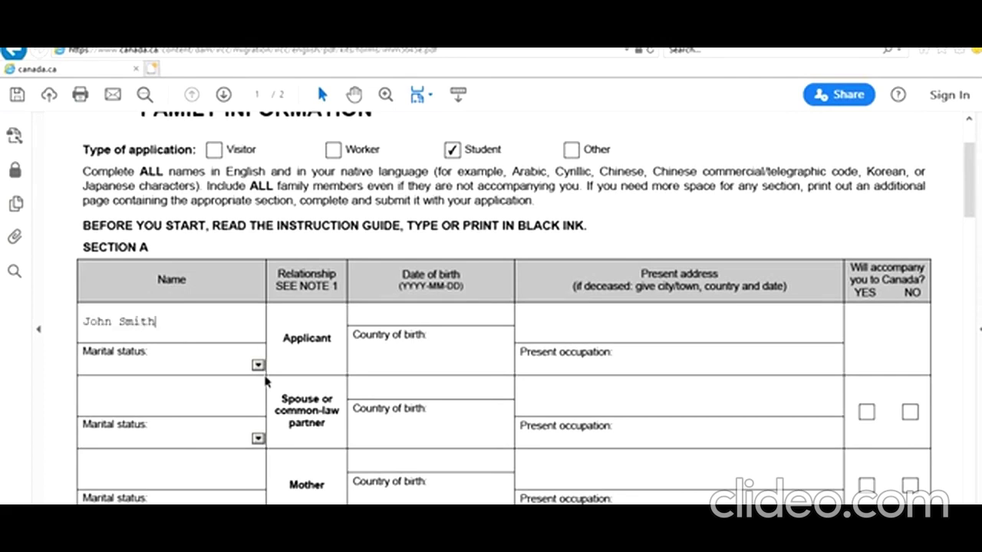
left_click(258, 366)
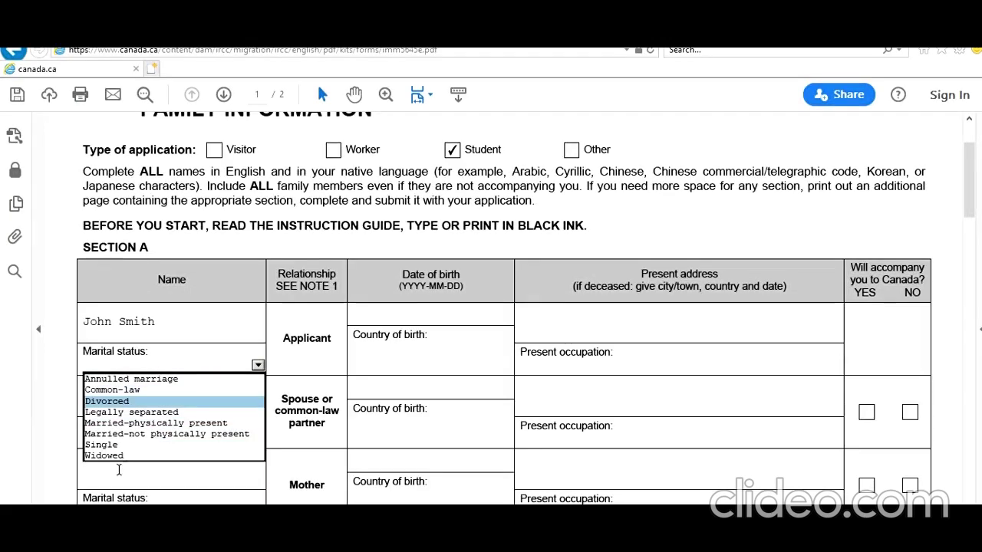
left_click(155, 445)
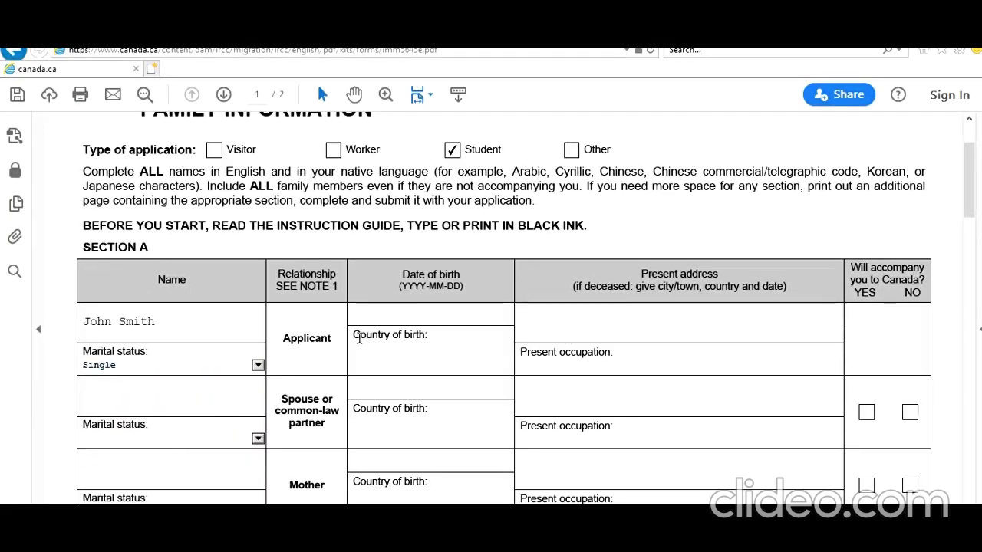
left_click(425, 354)
type("India")
Set the applicant's date of birth to 1995-06-01, fixing the format warning
left_click(427, 318)
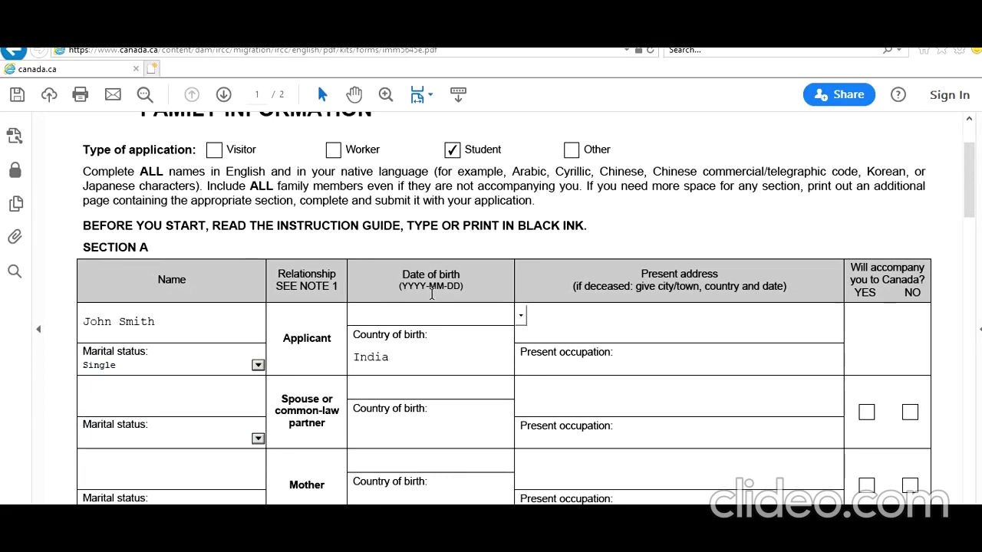
type("1995-06-1")
left_click(556, 367)
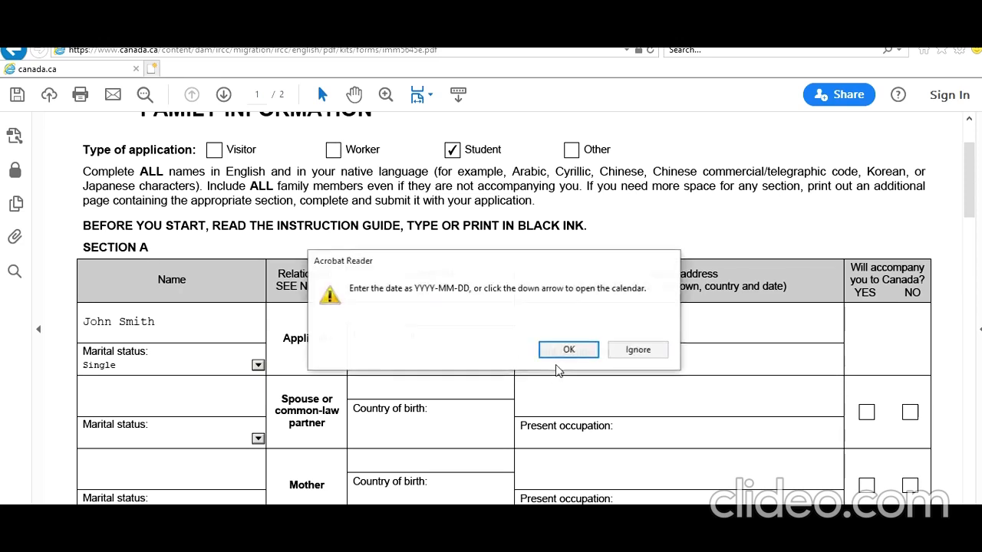
left_click(624, 354)
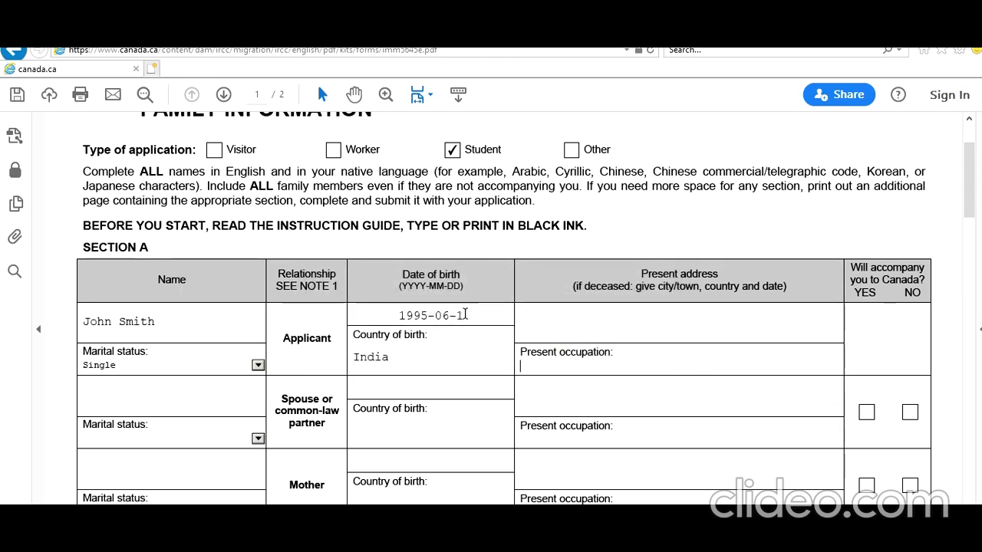
left_click(458, 316)
type("0")
left_click(616, 360)
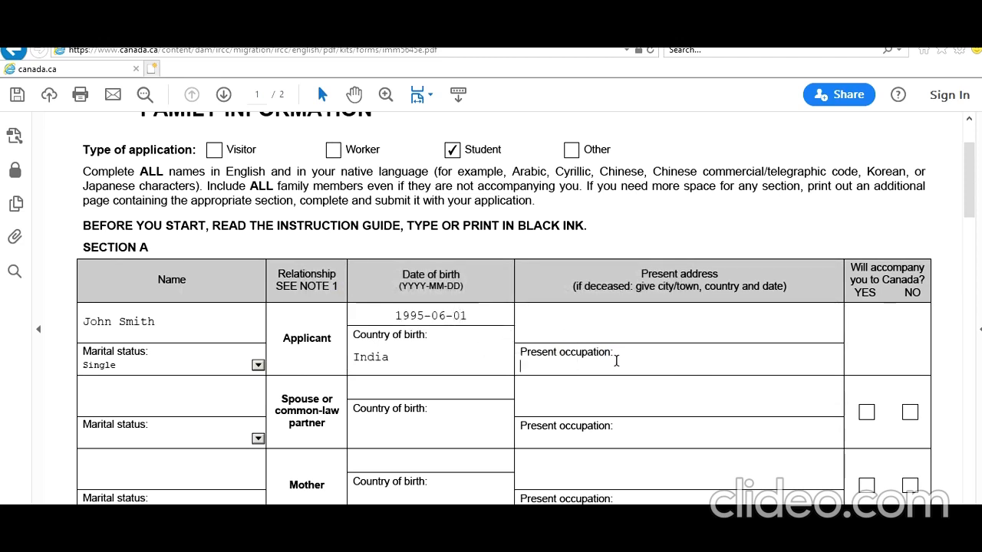
Enter occupation IT Consultant and the applicant's present address, then copy the address
type("IT Consultant")
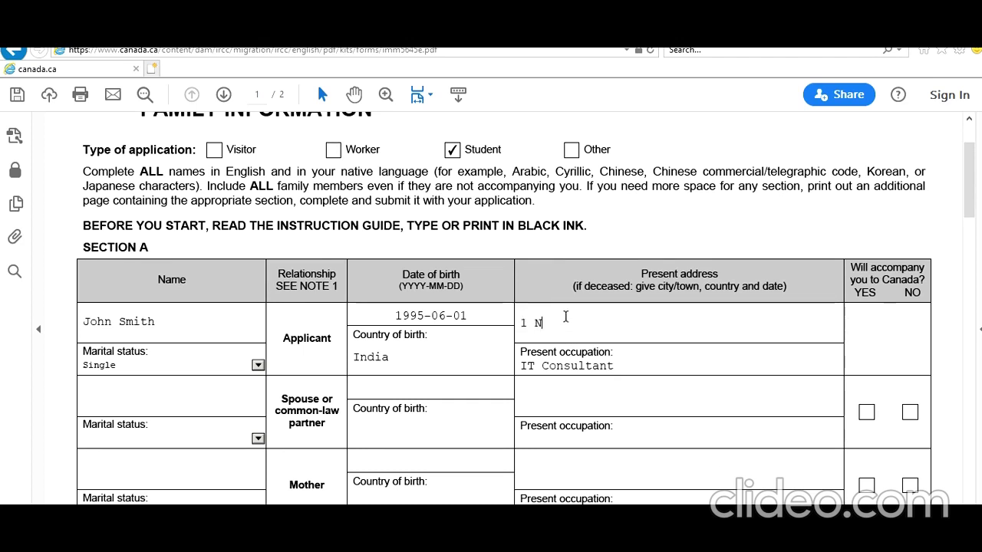
type("Delhi ")
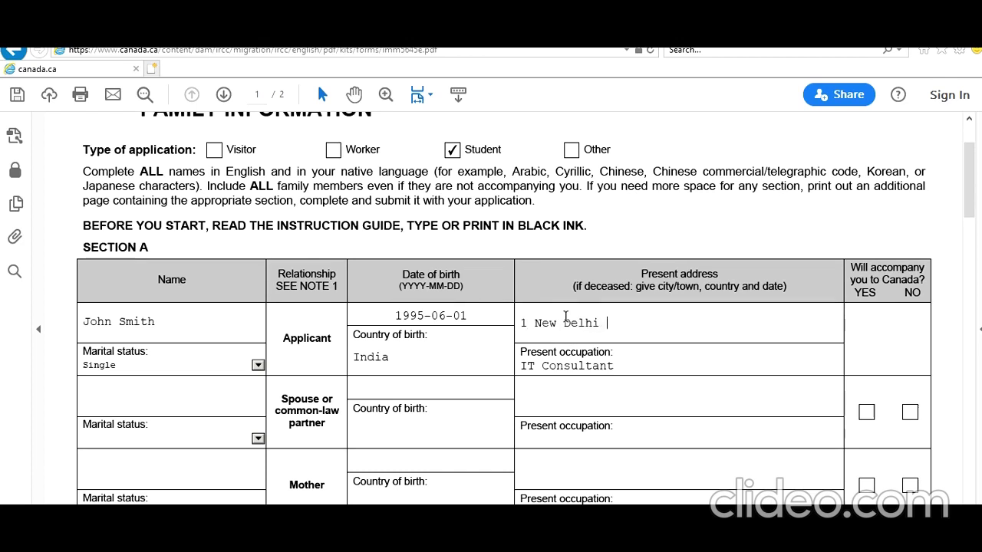
type("St, New Delhi, India 825667")
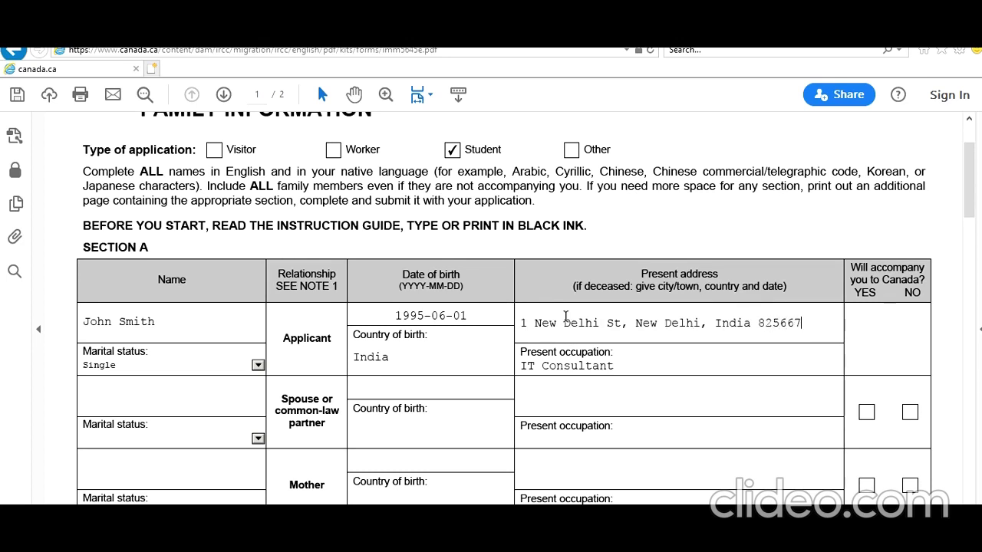
type("8")
left_click_drag(815, 322, 519, 323)
key("ctrl+c")
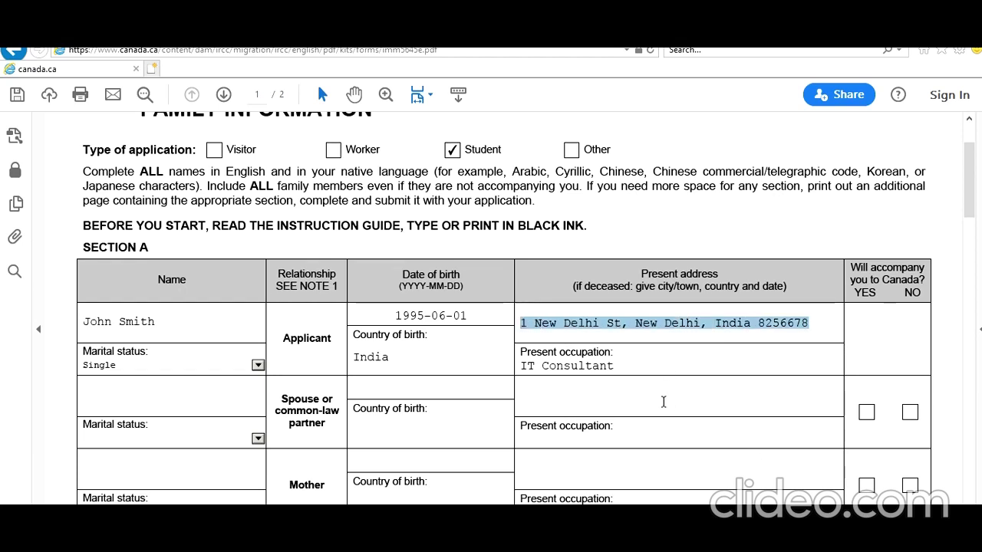
scroll(478, 430, "down", 1)
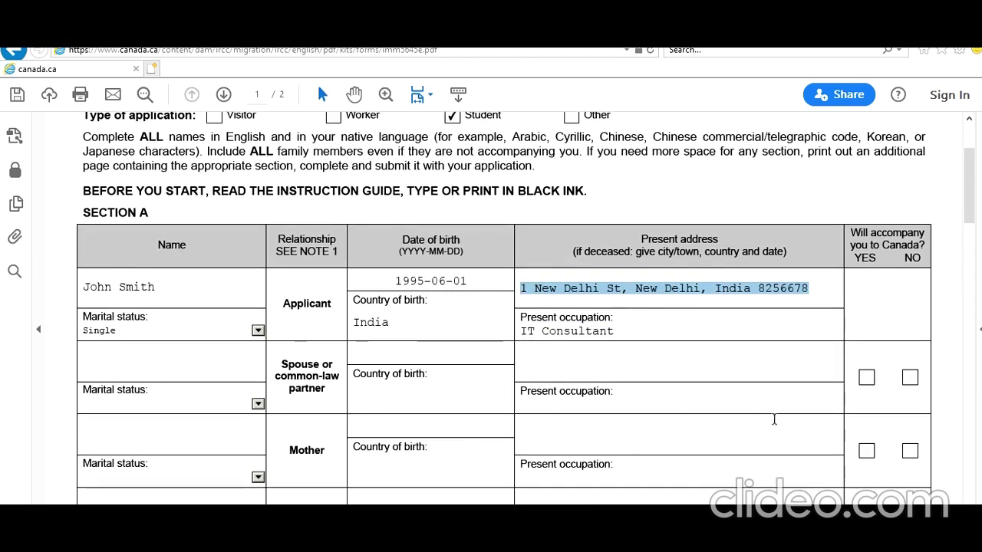
scroll(769, 438, "down", 2)
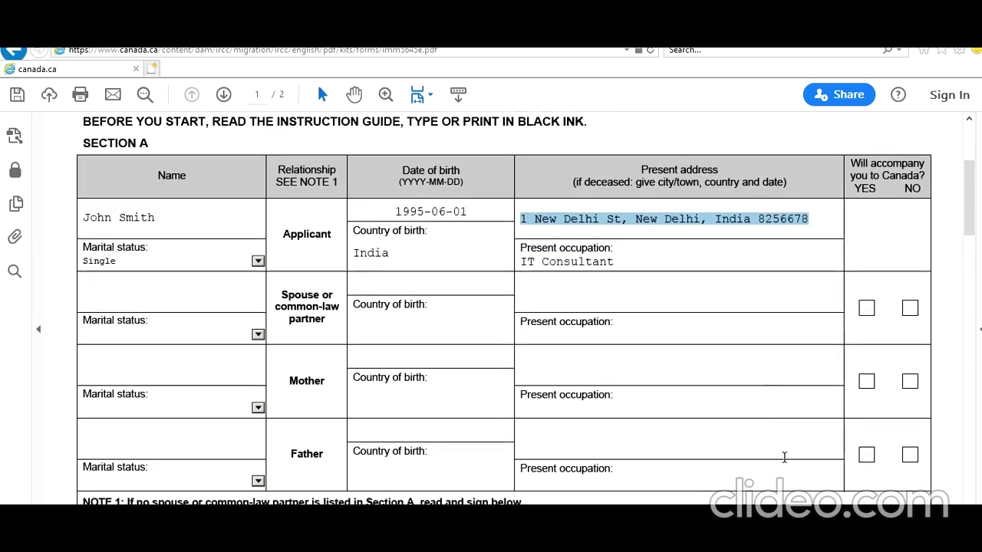
Paste the applicant's address for both parents and enter Teacher as their occupation
left_click(650, 359)
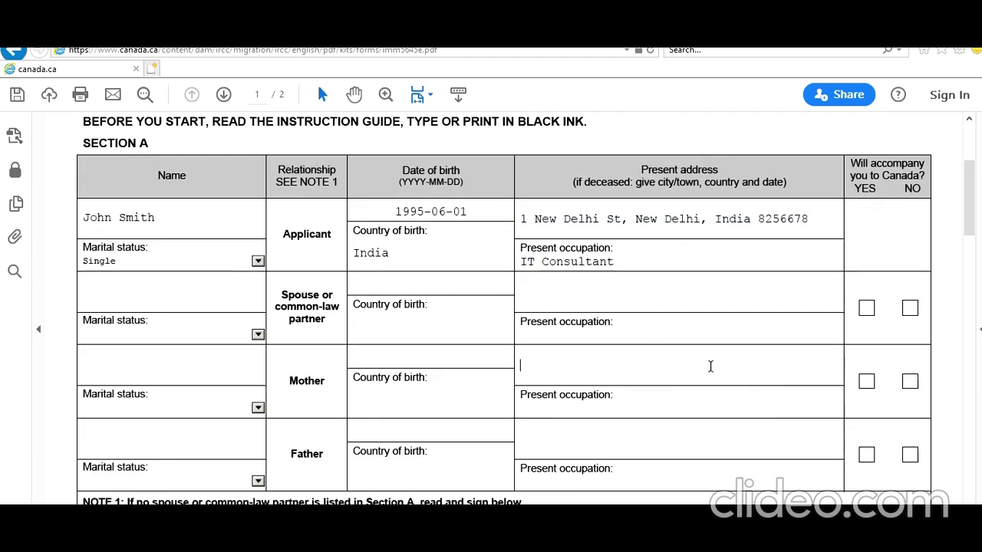
key("ctrl+v")
left_click(593, 439)
key("ctrl+v")
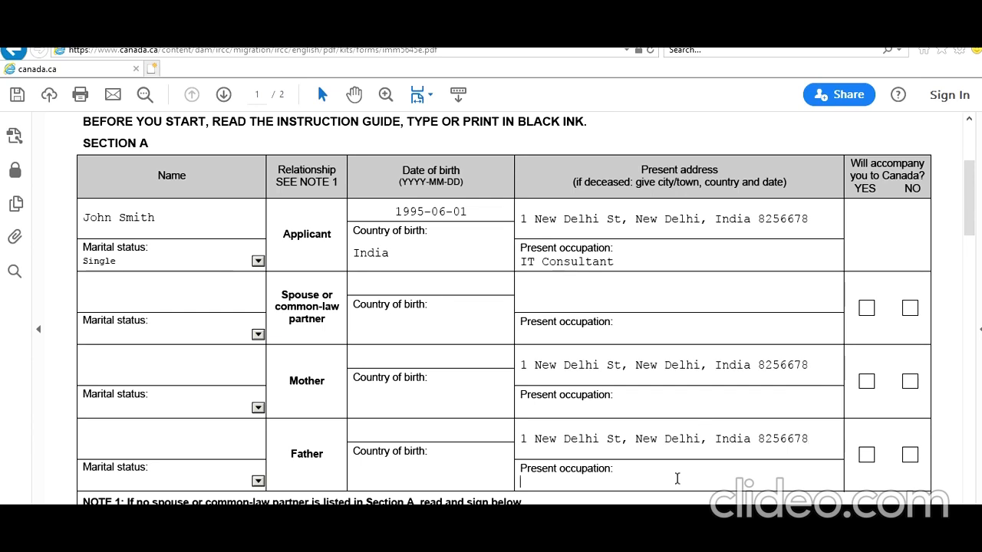
type("Teacher")
left_click(623, 412)
type("Teacher")
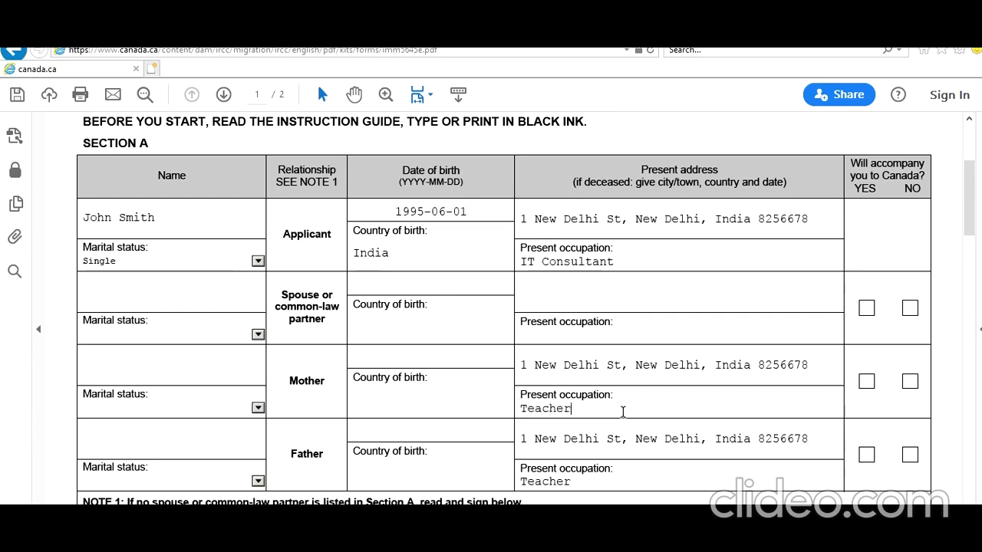
Mark both parents as accompanying and set each one's marital status to Married
left_click(866, 381)
left_click(866, 455)
left_click(258, 407)
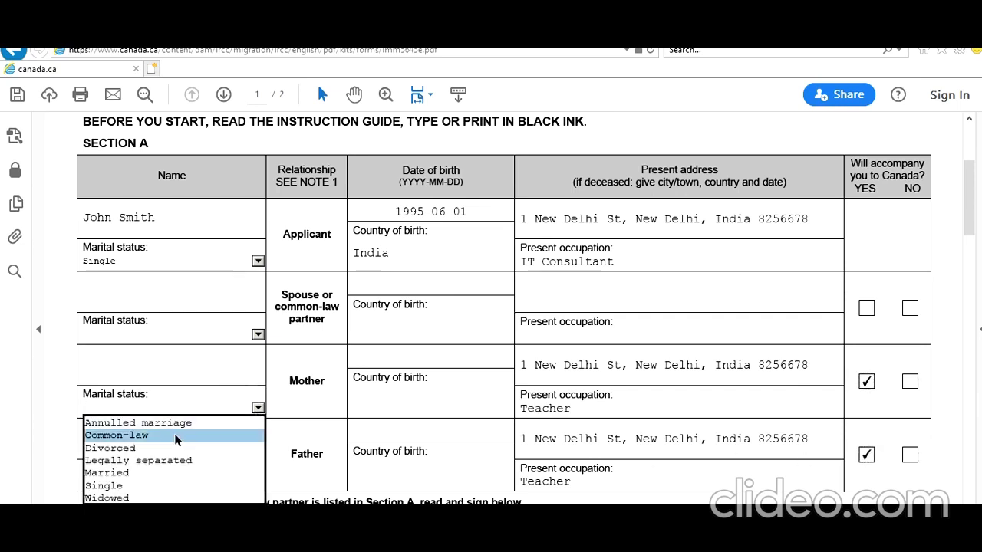
left_click(161, 474)
left_click(258, 481)
scroll(288, 498, "down", 1)
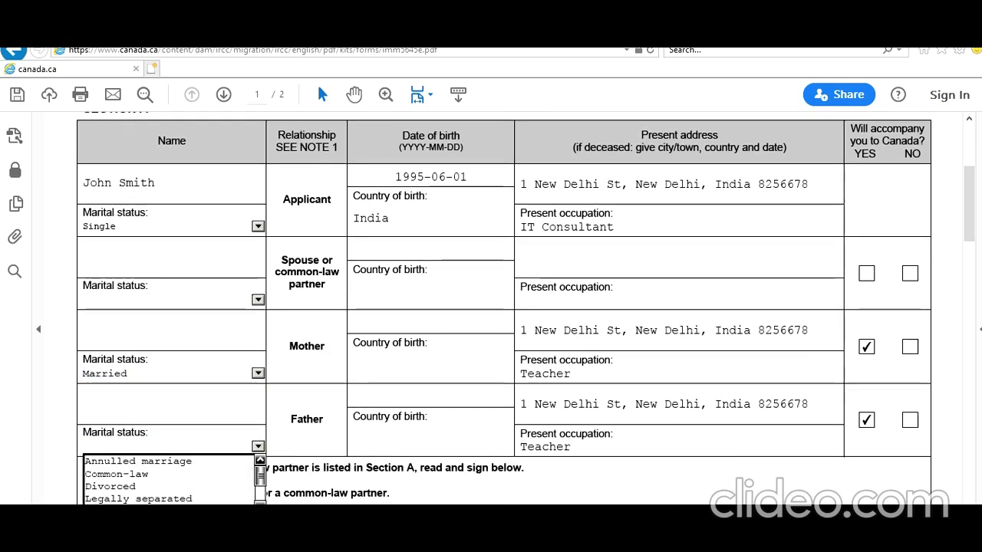
scroll(224, 489, "down", 2)
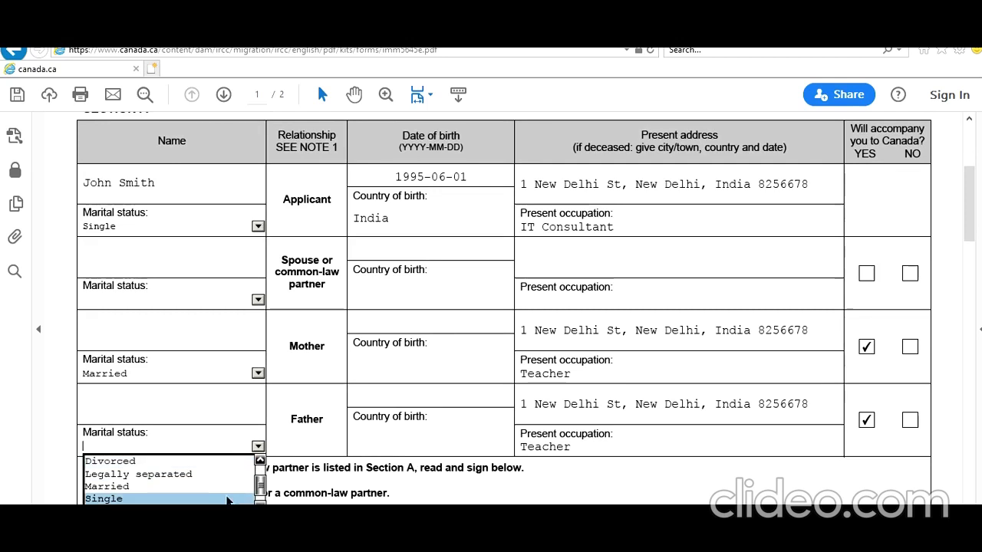
left_click(223, 486)
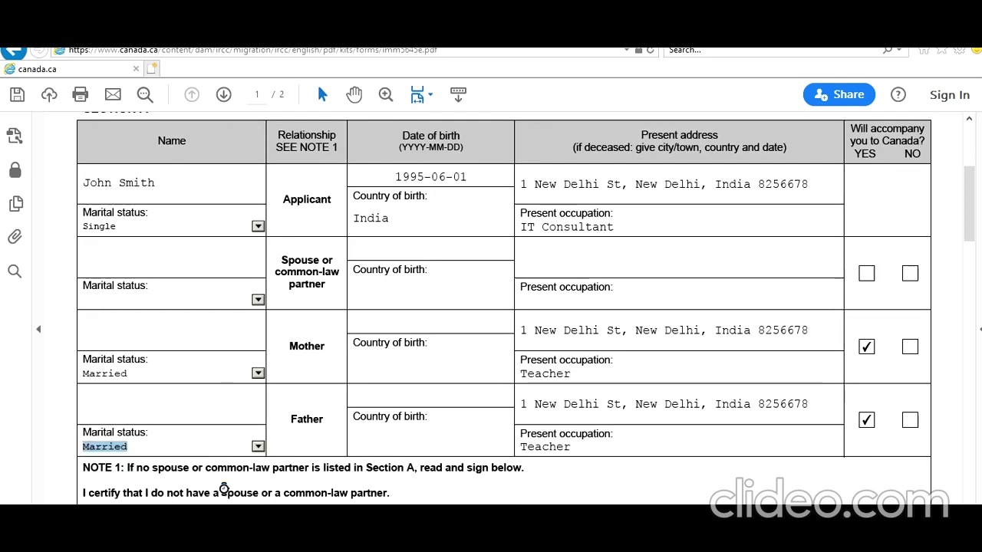
Enter the mother's name and India as both parents' country of birth
left_click(186, 331)
type("Peter SMith")
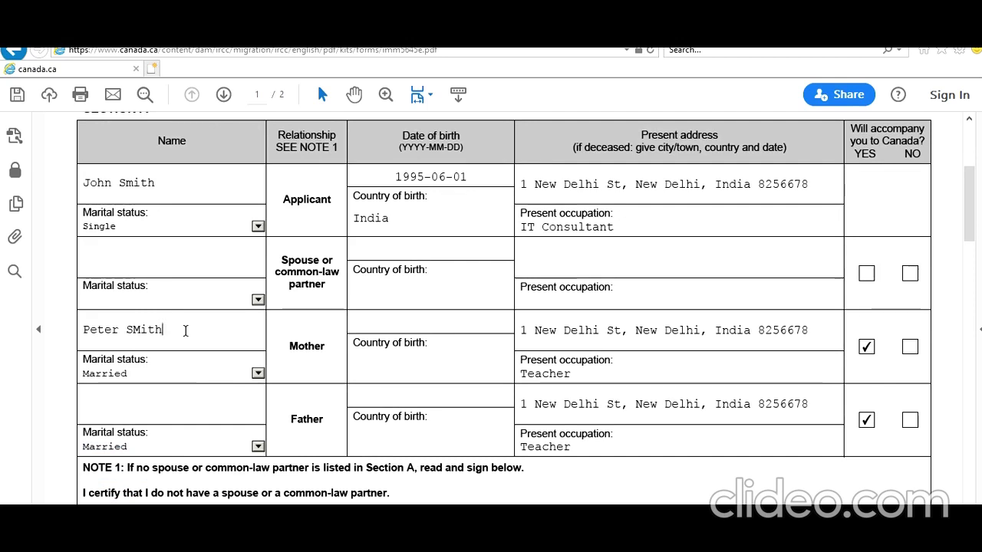
key("BackSpace")
key("BackSpace")
key("BackSpace")
key("BackSpace")
key("BackSpace")
type("Clara")
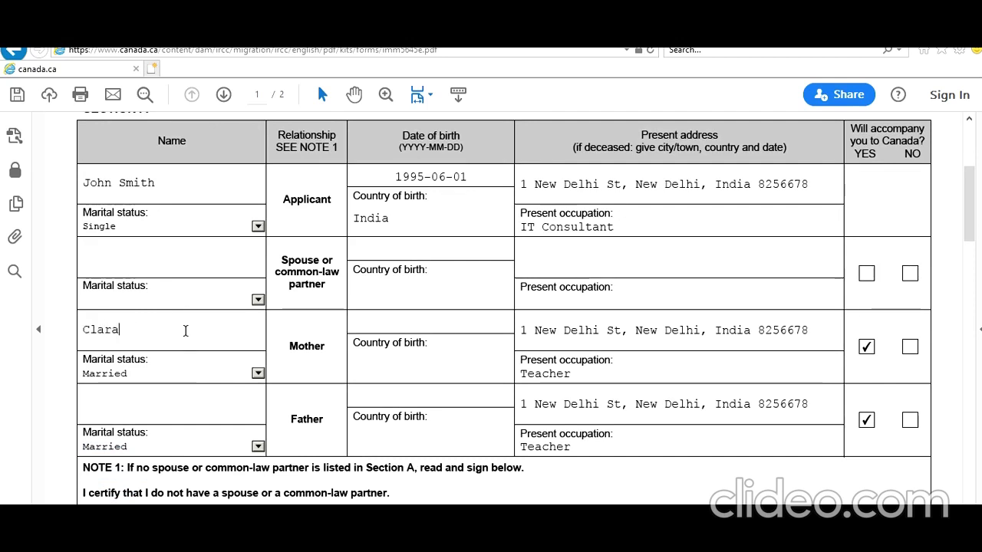
type(" Smith")
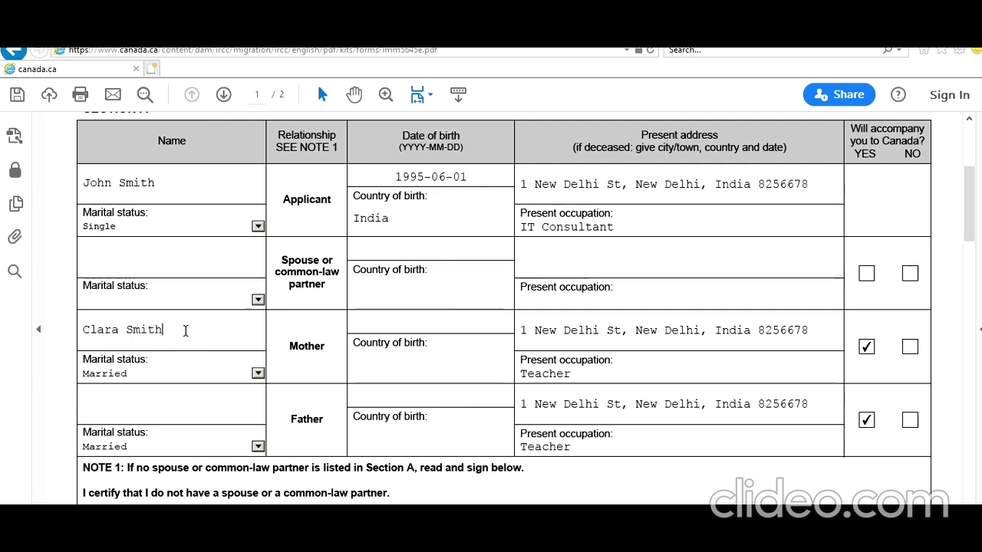
left_click(372, 368)
type("India")
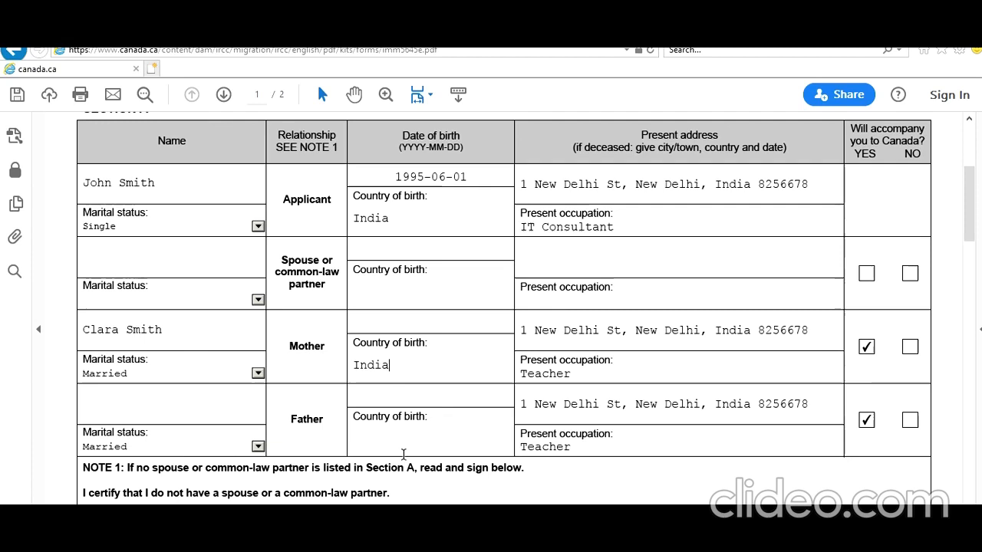
left_click(407, 440)
type("India")
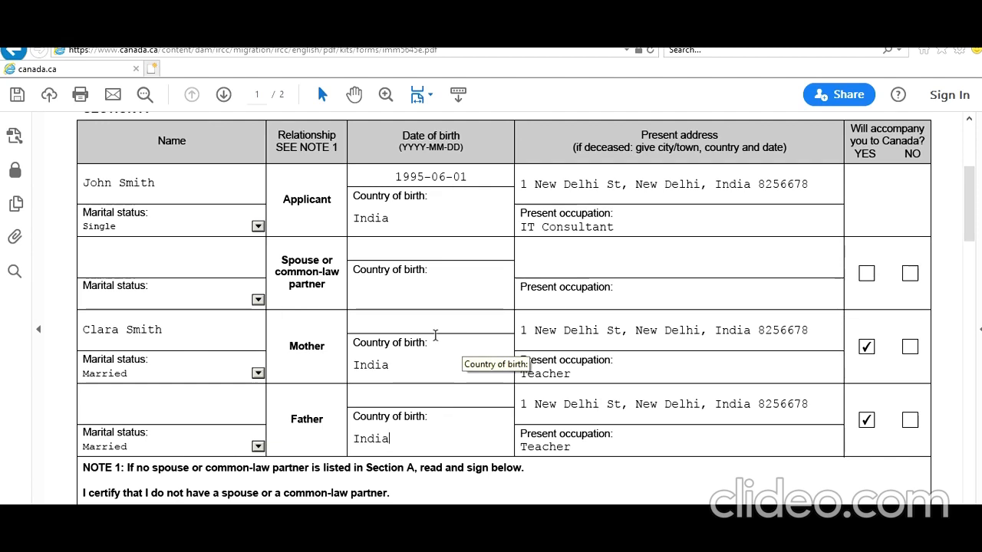
left_click(432, 326)
type("1970-0")
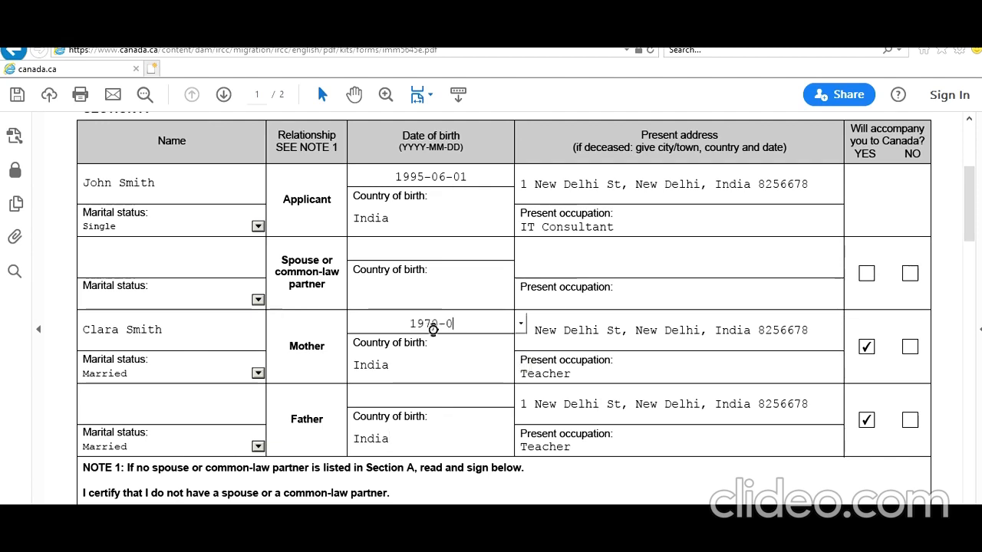
type("8-02")
left_click(421, 393)
type("1968-06-05")
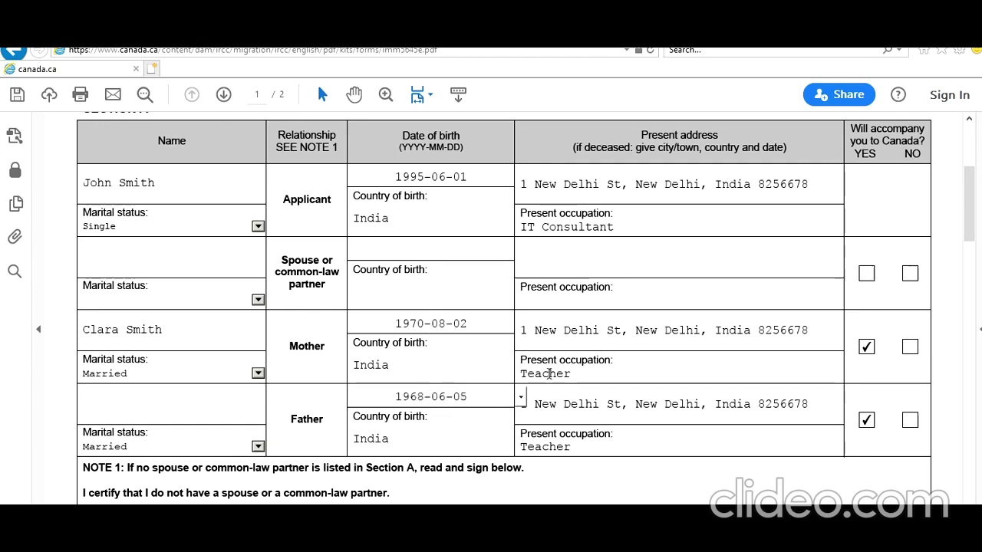
left_click(222, 403)
type("Peter SMi")
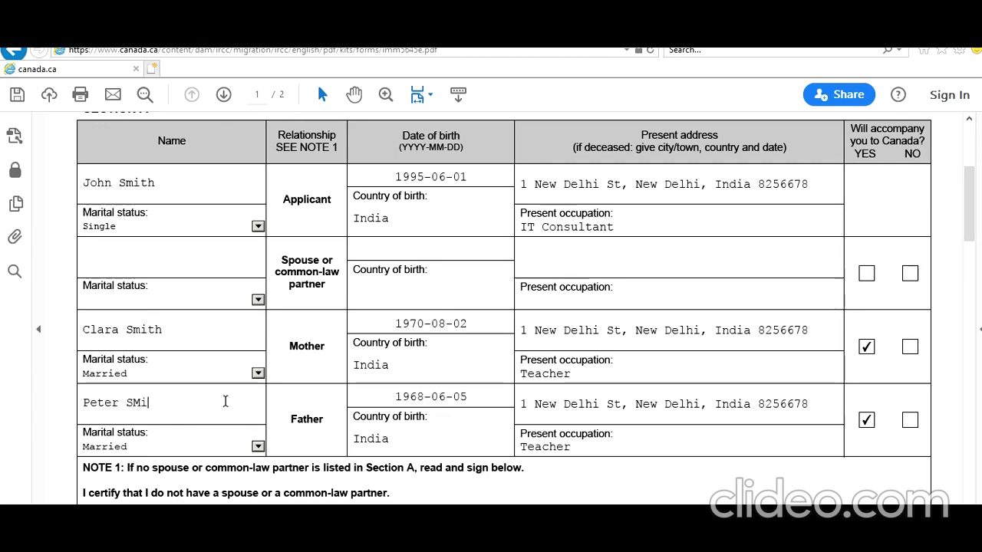
type("mith")
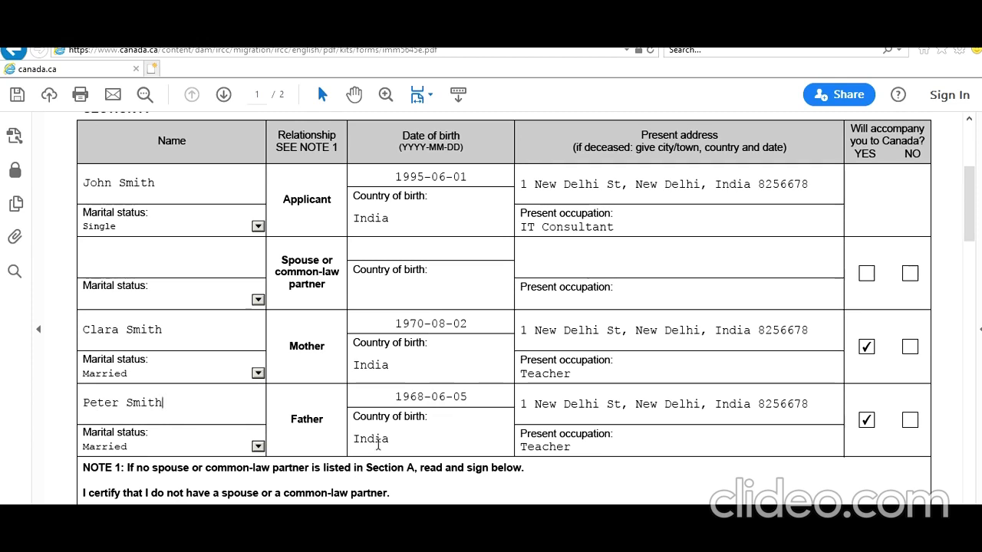
scroll(416, 406, "down", 2)
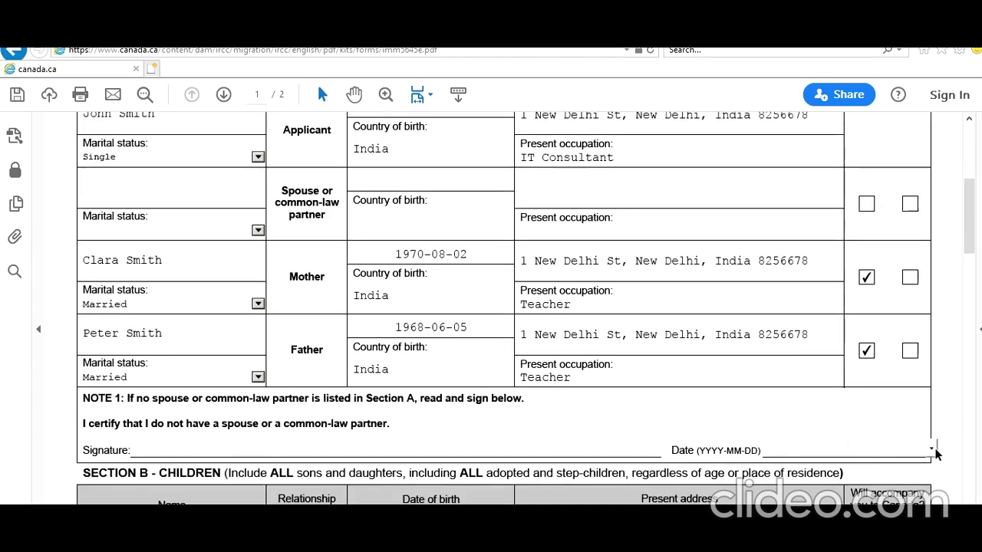
Set the Note 1 certification date to 2021-01-31 using the date picker
left_click(929, 451)
left_click(777, 525)
scroll(563, 445, "down", 3)
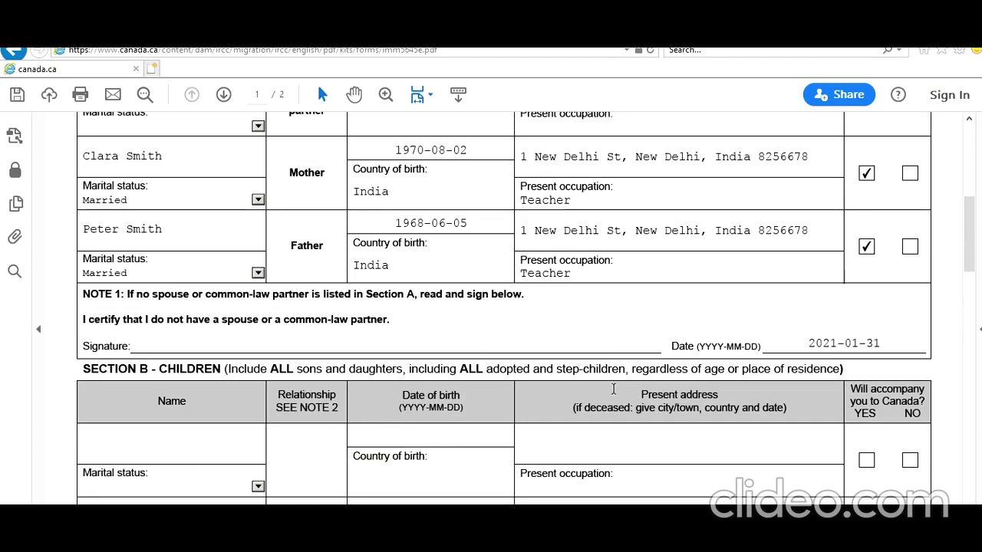
scroll(614, 391, "up", 9)
scroll(614, 389, "down", 4)
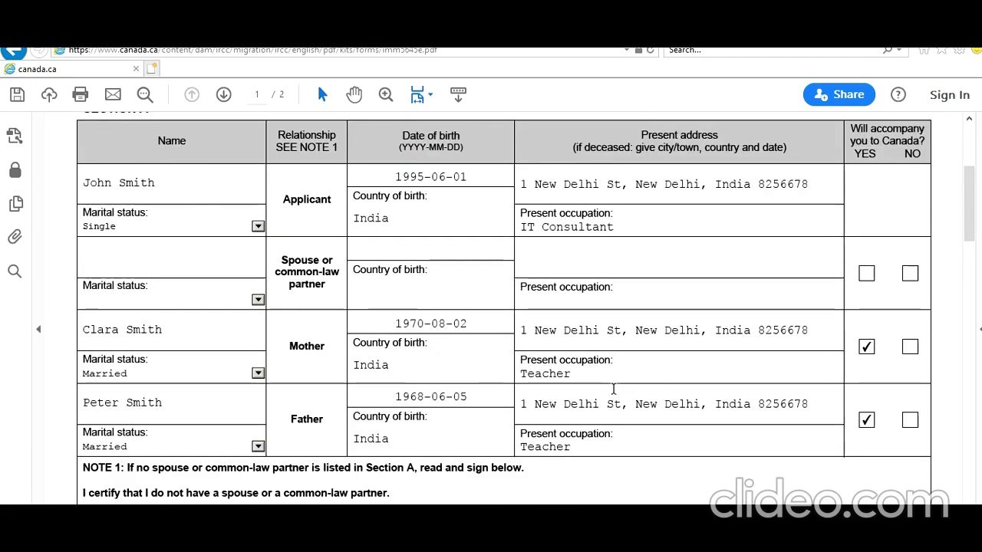
Change the Mother and Father accompany answers from YES to NO
left_click(867, 346)
left_click(867, 421)
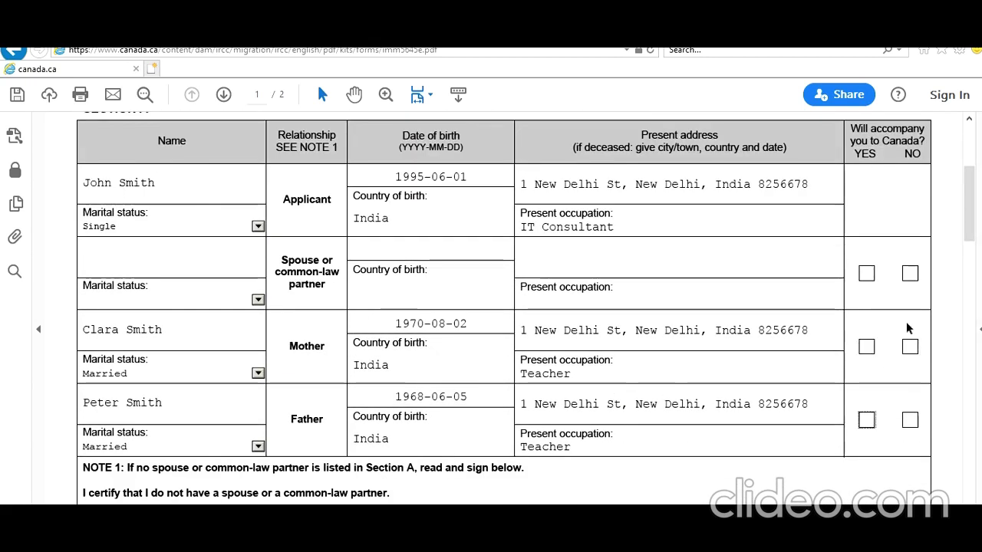
left_click(910, 347)
left_click(910, 421)
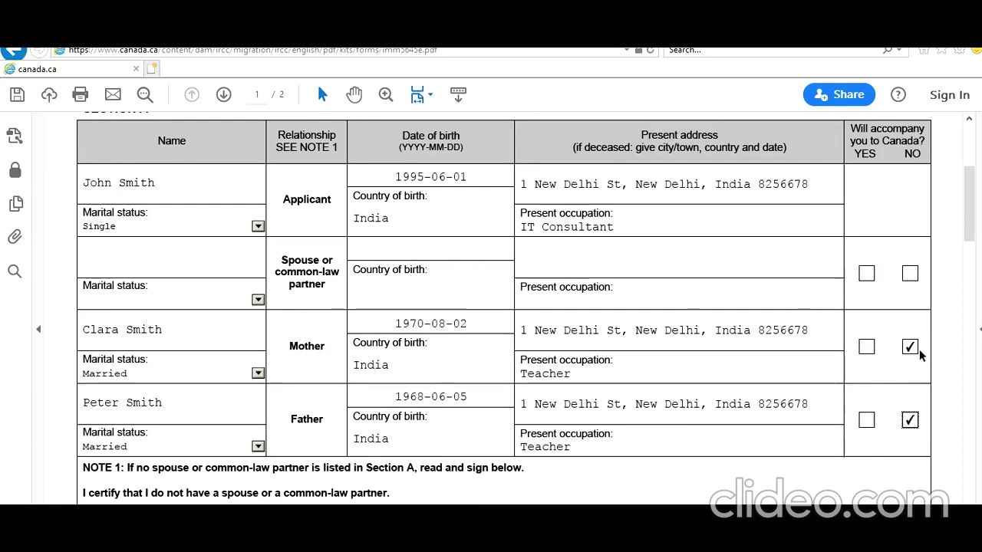
scroll(622, 501, "down", 4)
scroll(622, 503, "down", 4)
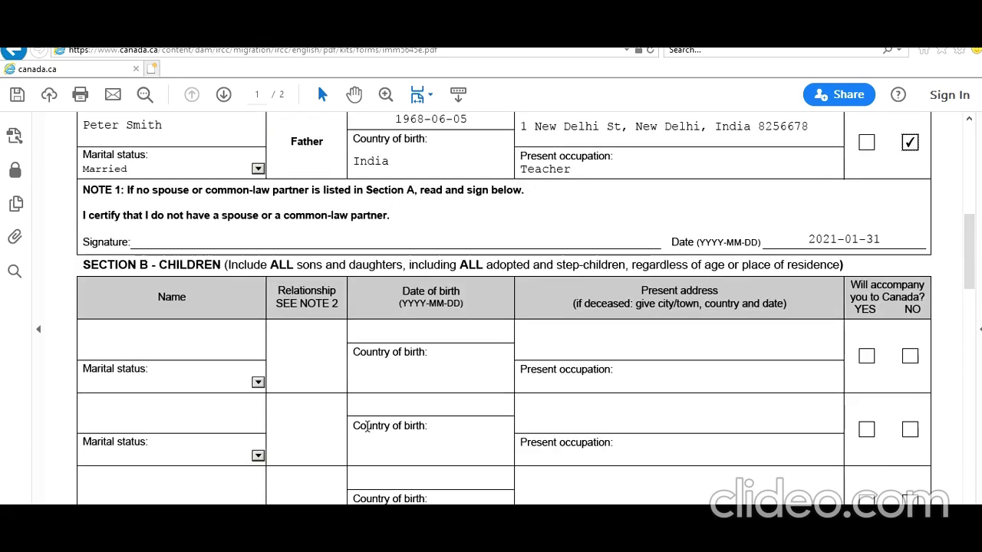
Set the Note 2 certification date to 2021-01-31 from the calendar
scroll(367, 427, "up", 5)
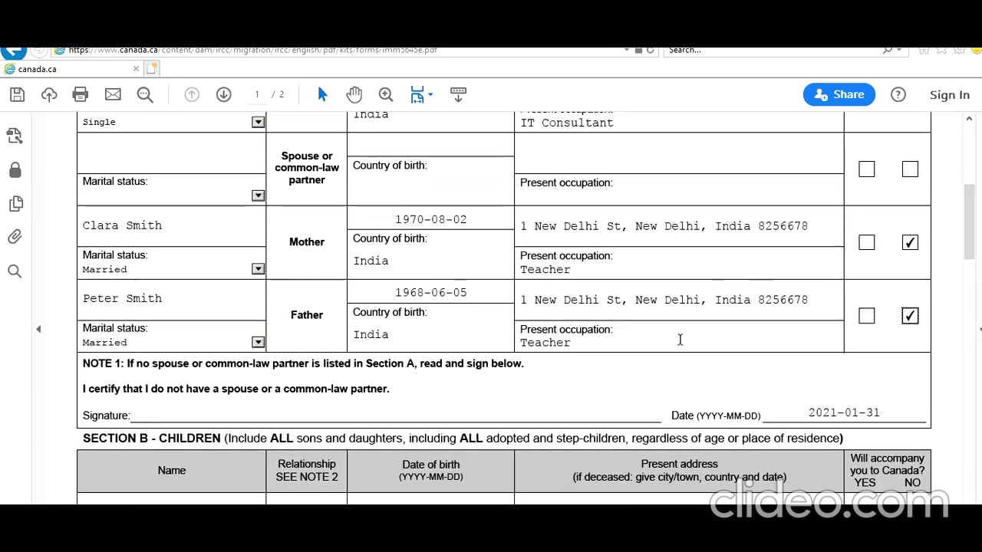
scroll(501, 463, "down", 2)
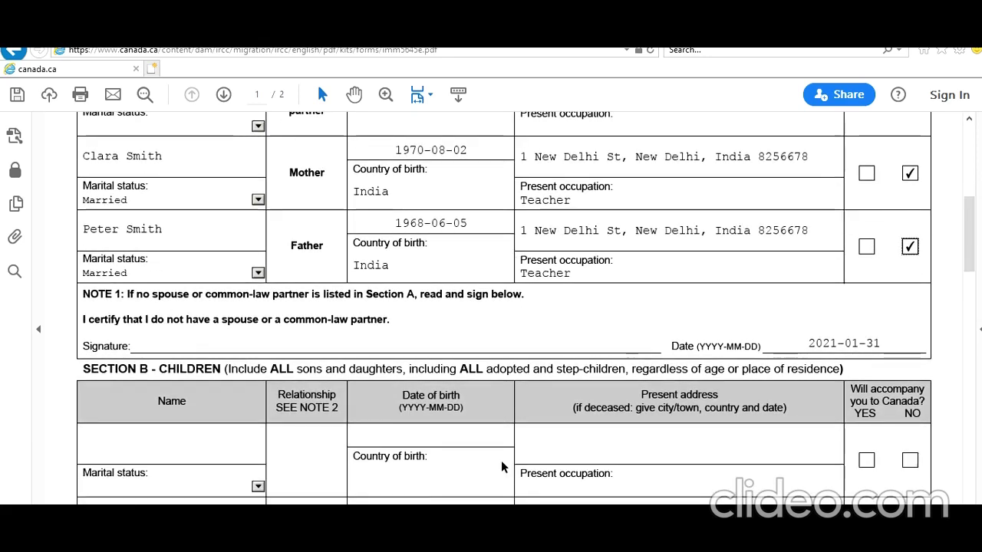
scroll(501, 461, "up", 4)
scroll(502, 464, "down", 8)
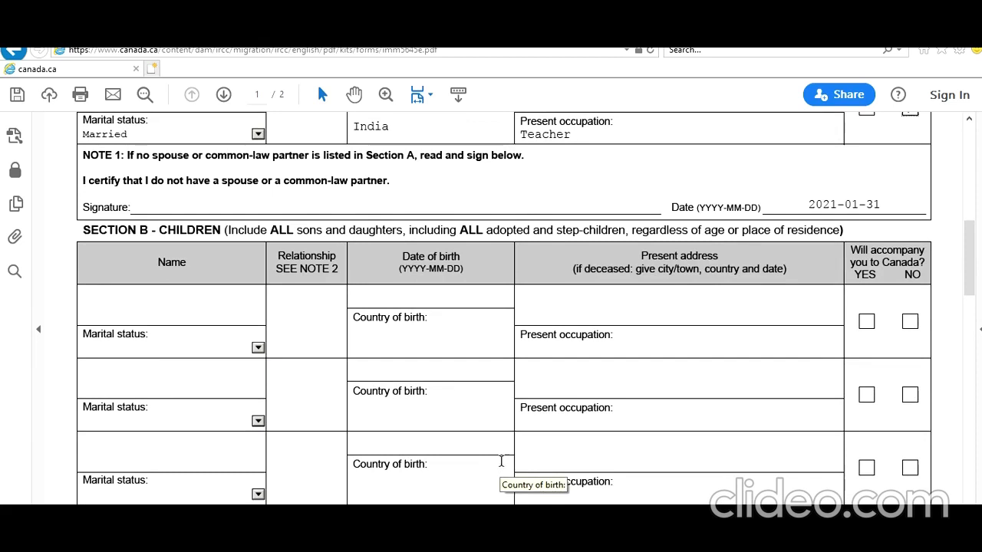
scroll(501, 460, "up", 2)
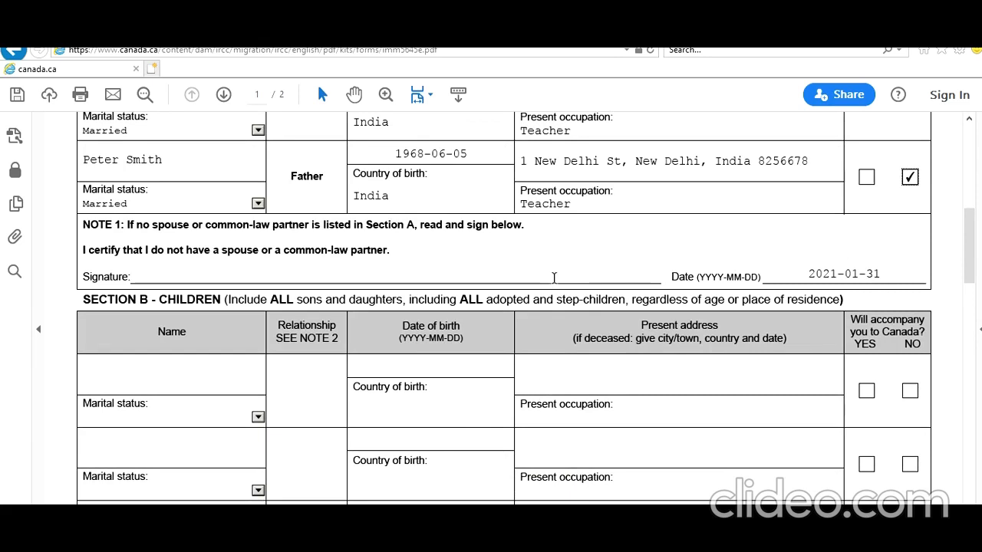
scroll(552, 441, "down", 4)
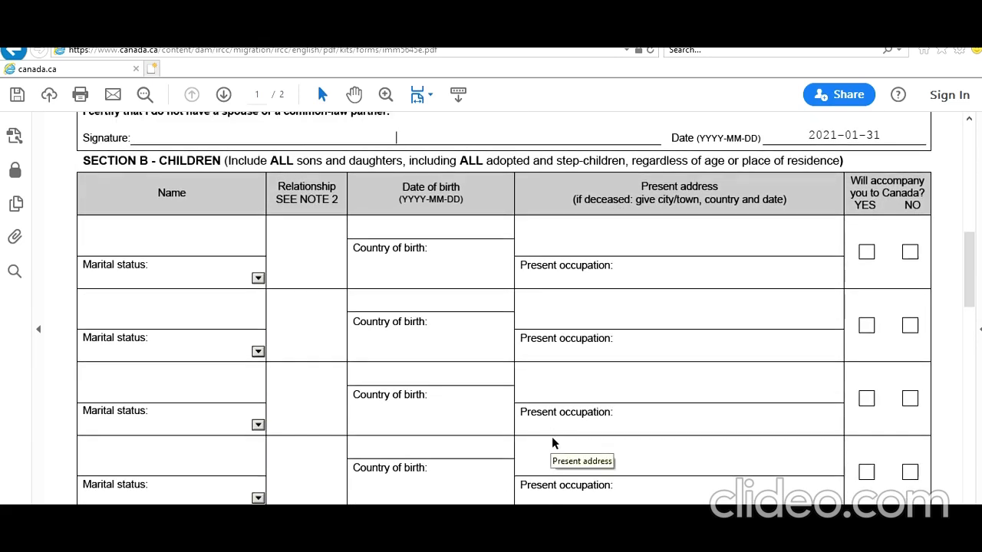
scroll(553, 441, "down", 1)
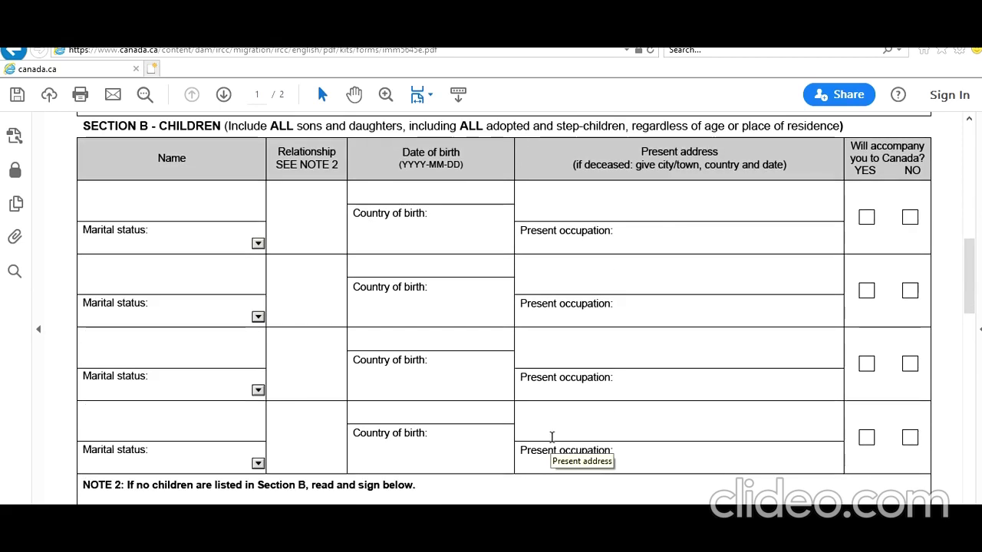
scroll(551, 436, "down", 2)
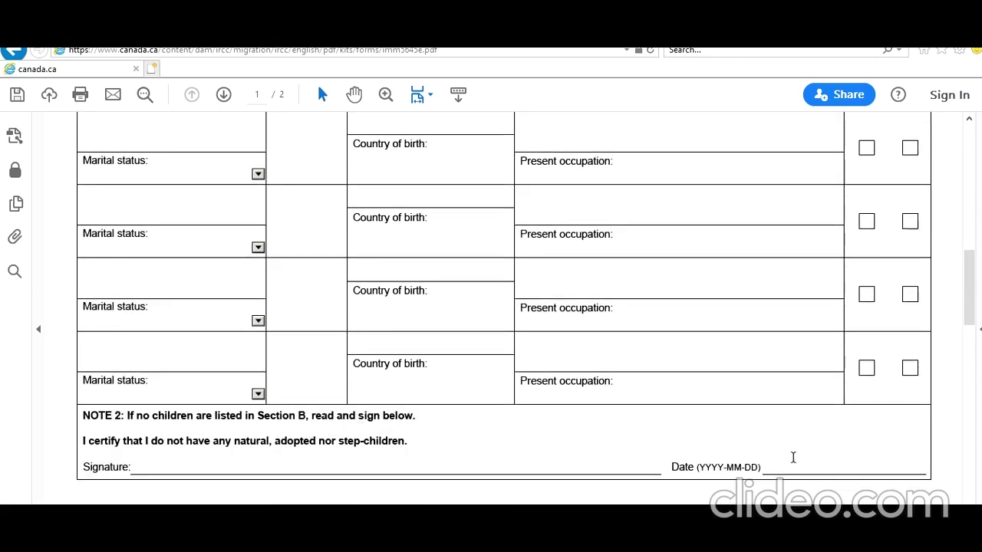
left_click(932, 465)
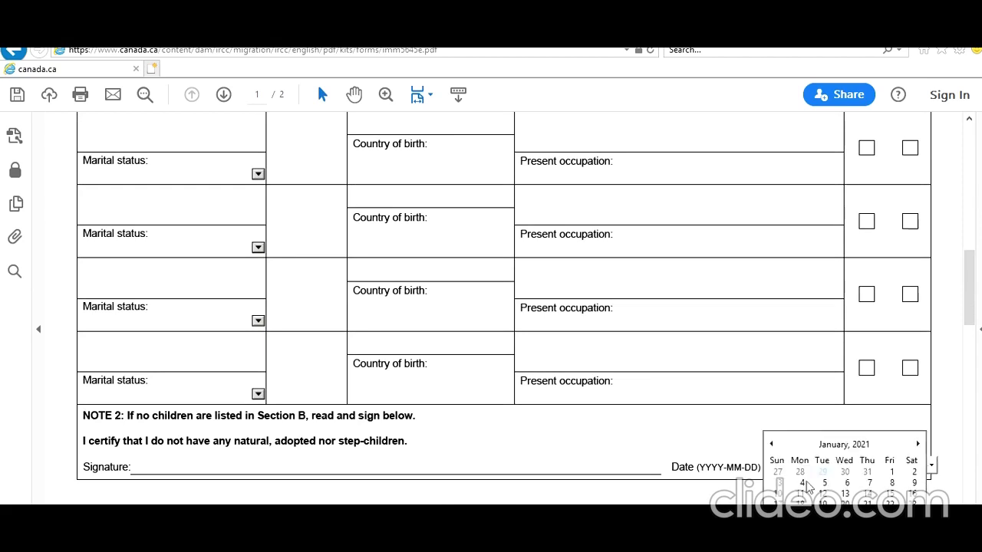
left_click(777, 526)
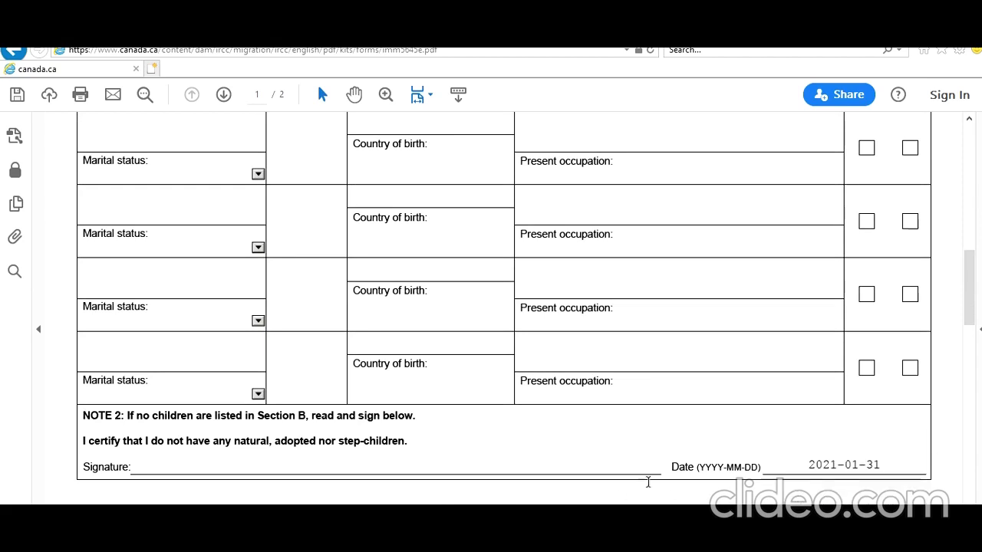
Set the Section D certification date on page 2 to 2021-01-31
scroll(583, 460, "down", 15)
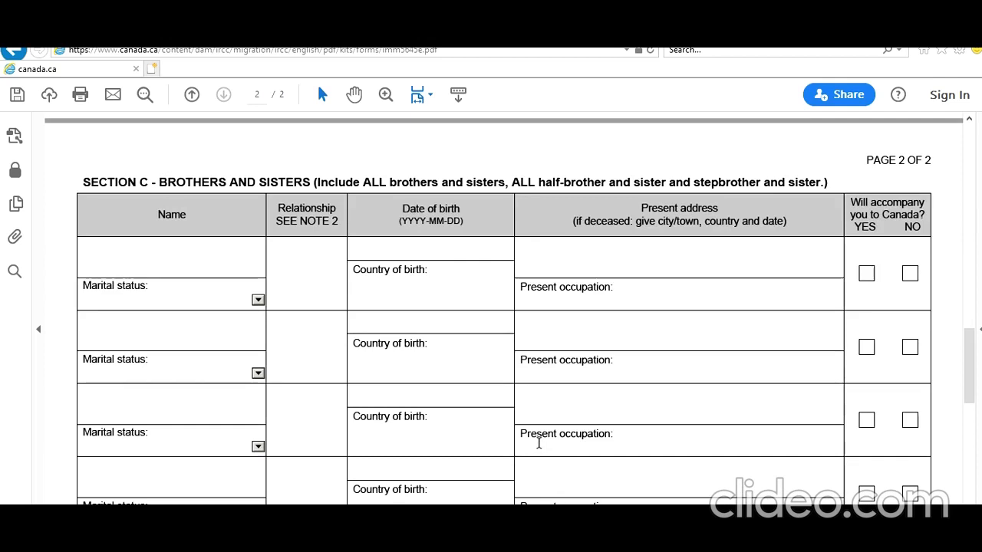
scroll(539, 447, "down", 3)
scroll(539, 444, "up", 4)
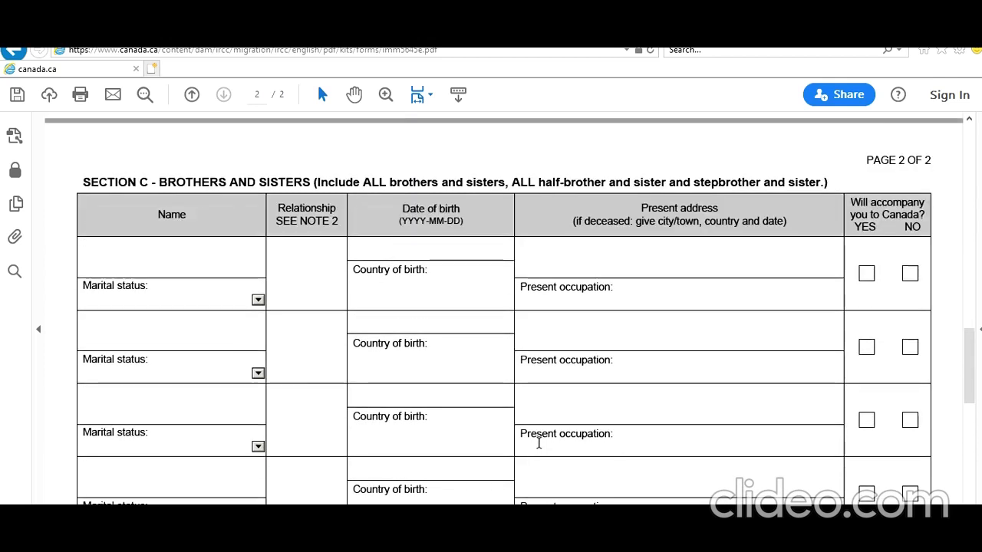
scroll(540, 444, "down", 15)
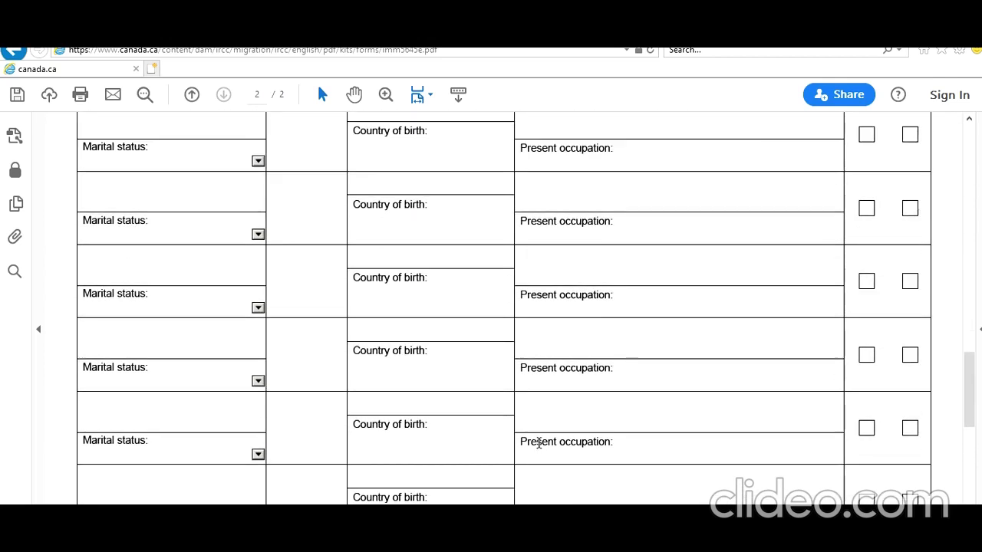
left_click(863, 370)
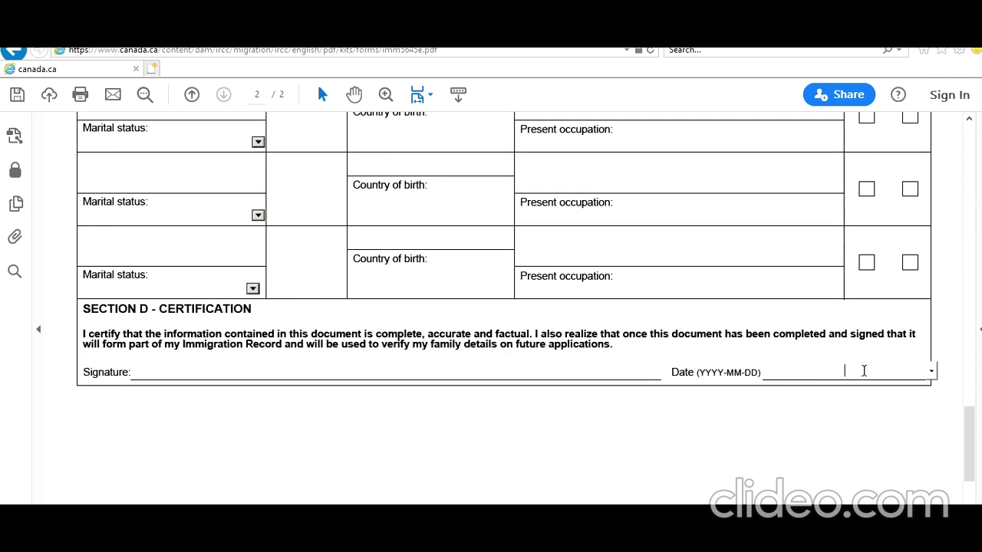
left_click(932, 371)
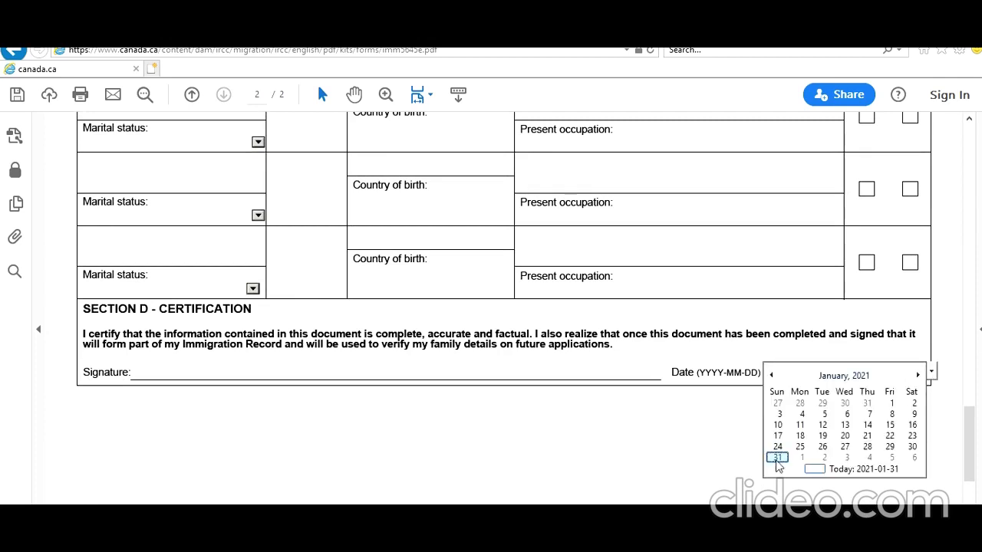
left_click(777, 459)
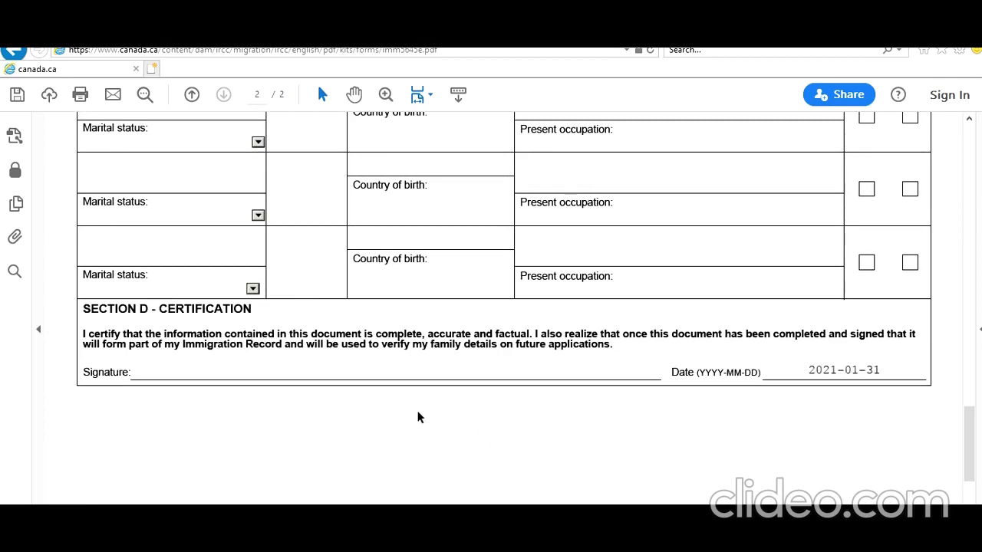
scroll(418, 414, "up", 1)
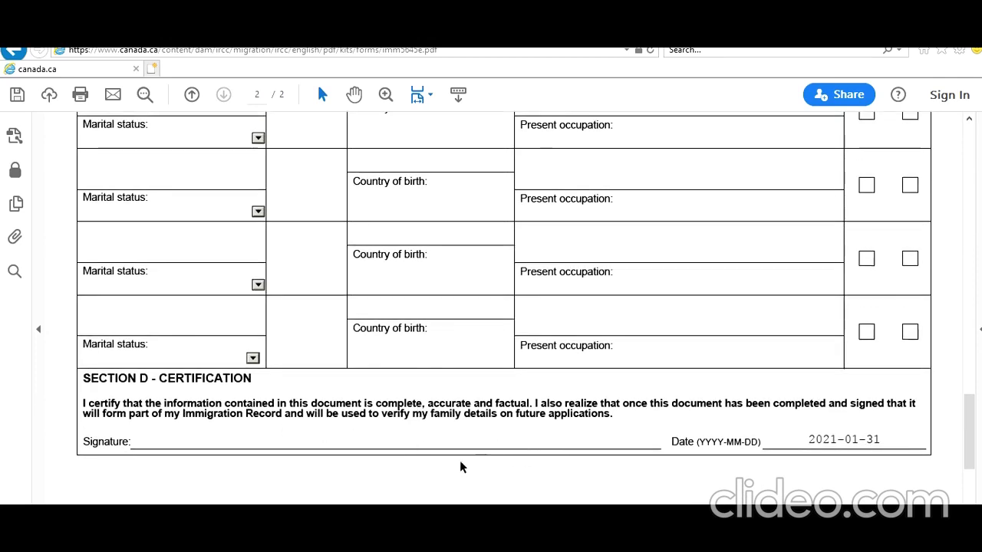
scroll(459, 461, "down", 6)
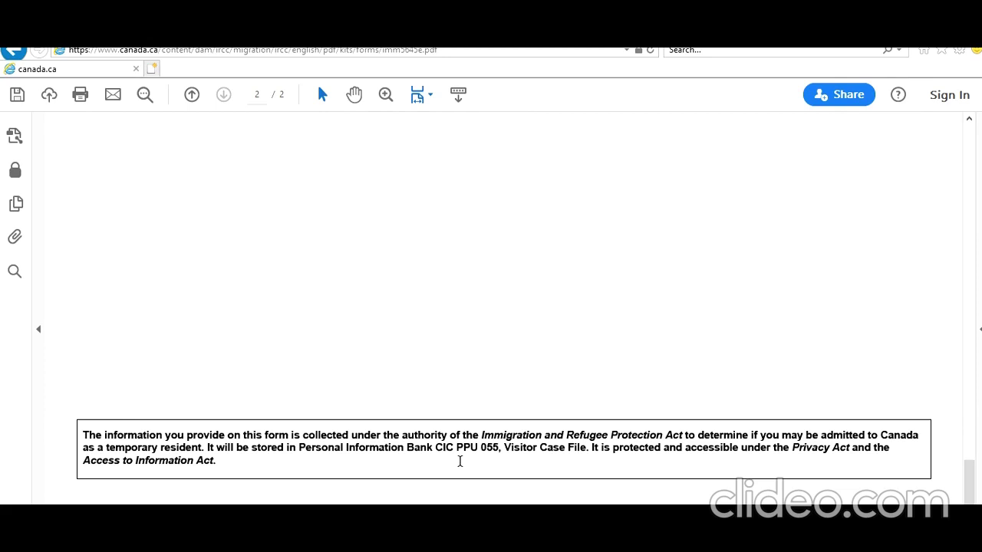
scroll(460, 460, "up", 8)
left_click(394, 432)
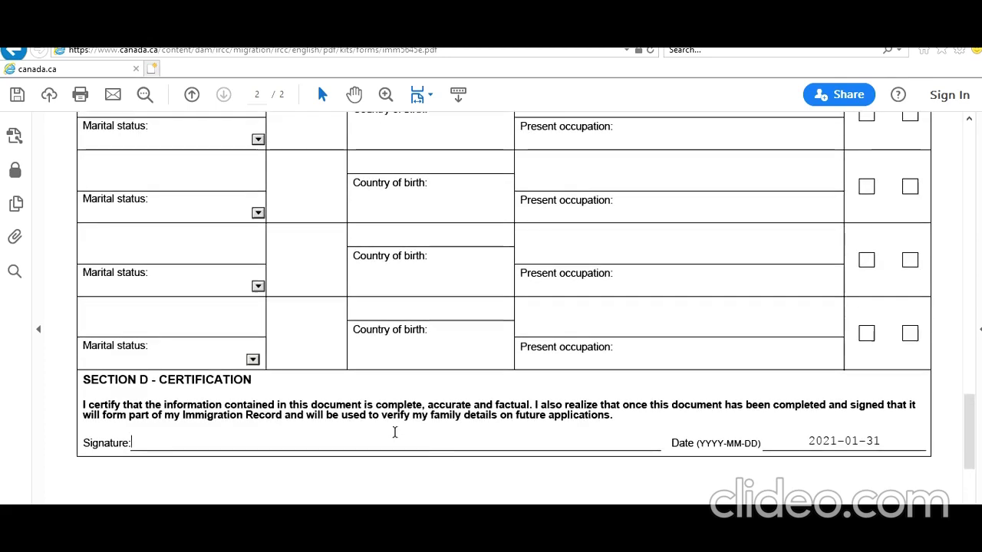
scroll(394, 432, "up", 8)
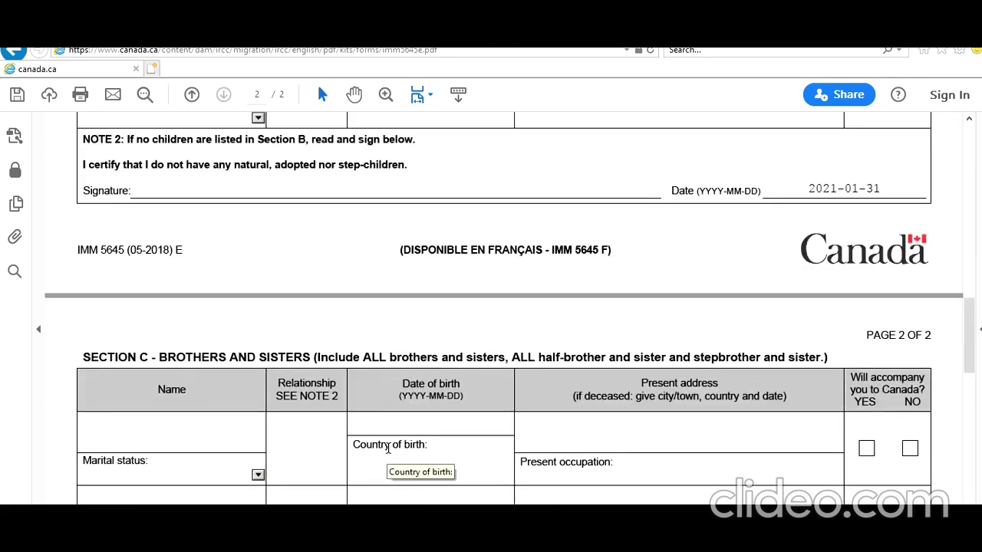
scroll(388, 449, "up", 8)
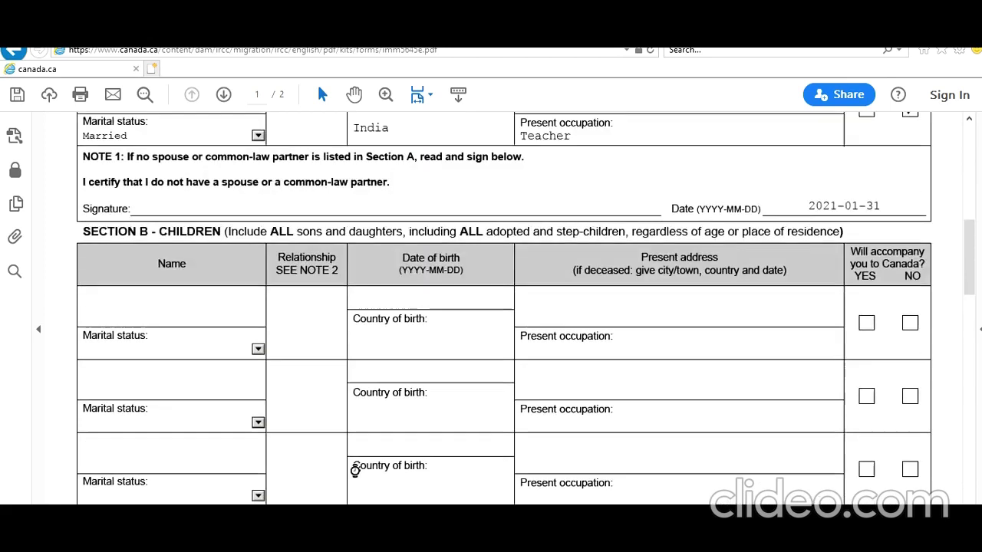
scroll(355, 470, "up", 6)
scroll(354, 470, "down", 7)
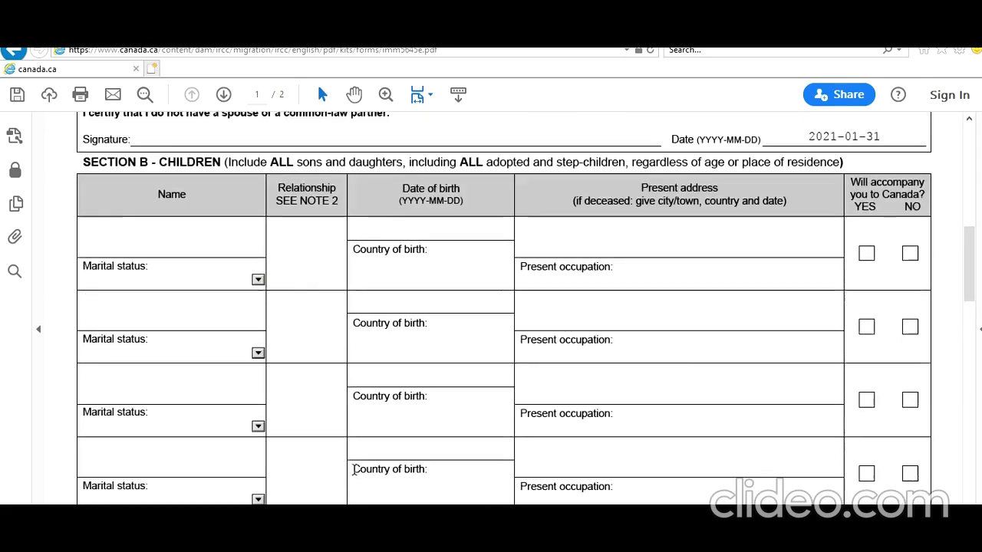
scroll(354, 471, "down", 8)
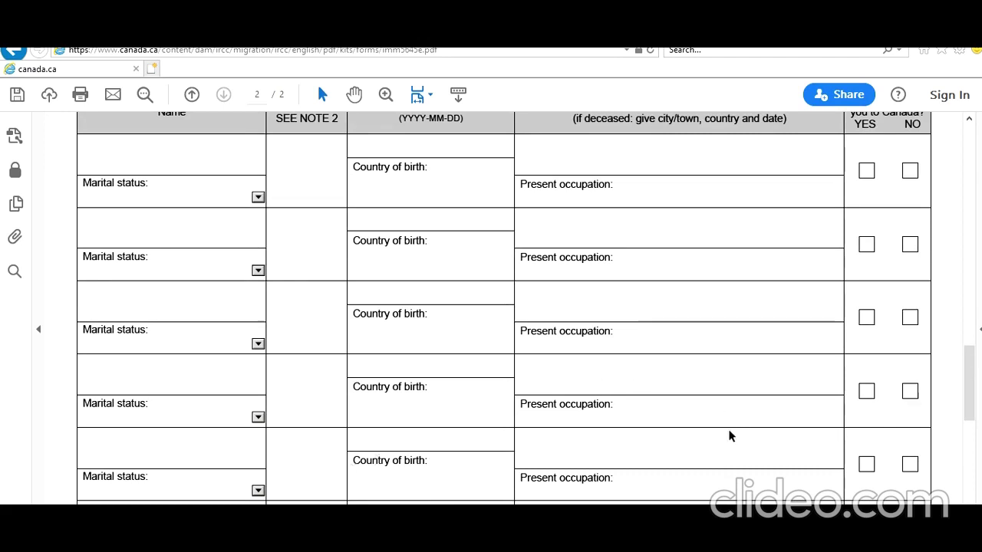
scroll(730, 429, "up", 3)
scroll(729, 434, "down", 6)
scroll(729, 444, "down", 5)
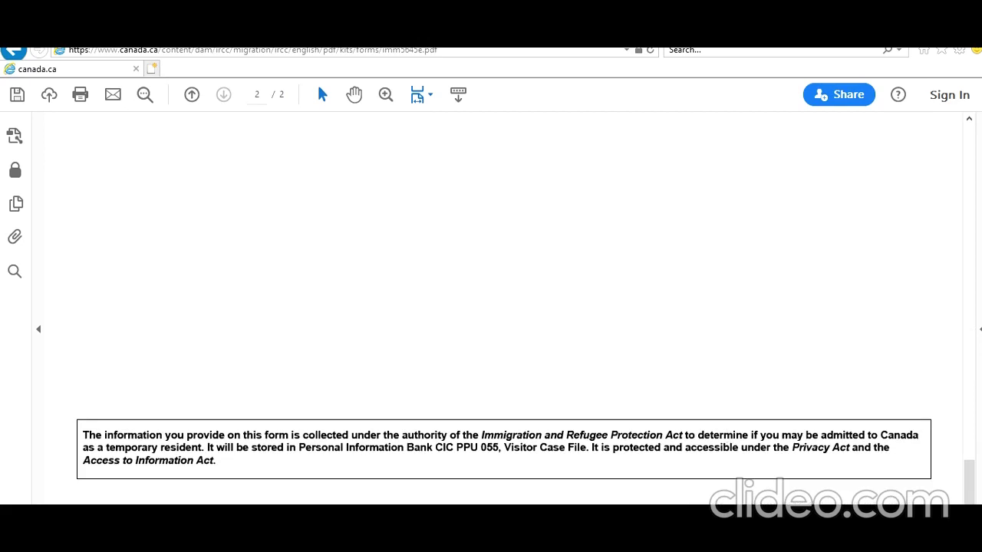
scroll(652, 244, "up", 12)
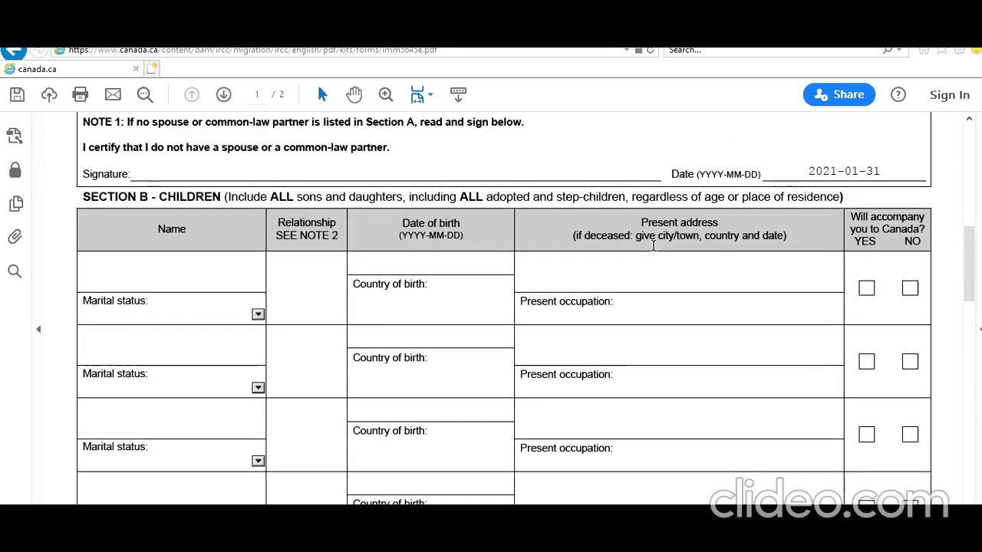
scroll(653, 245, "down", 8)
scroll(653, 245, "down", 3)
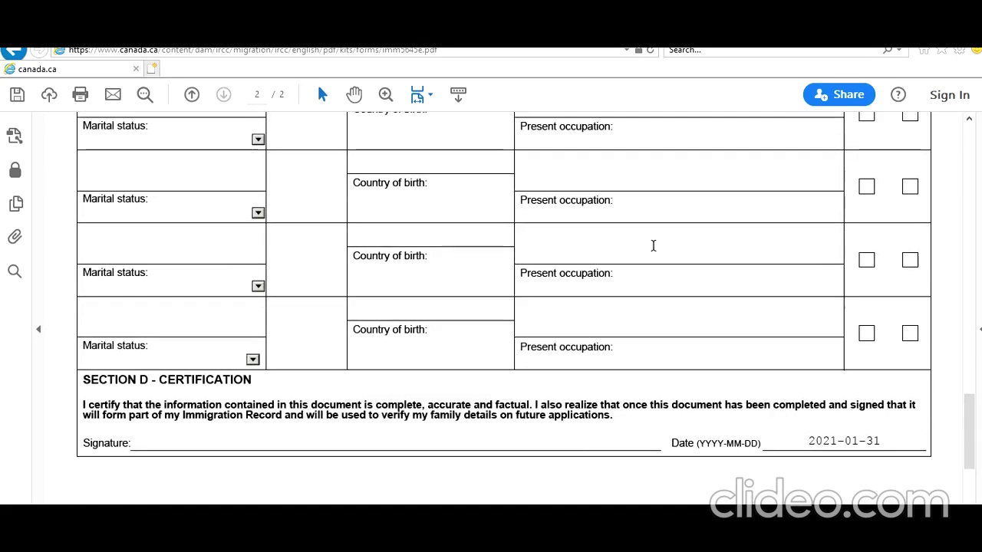
scroll(653, 245, "up", 3)
scroll(321, 270, "up", 3)
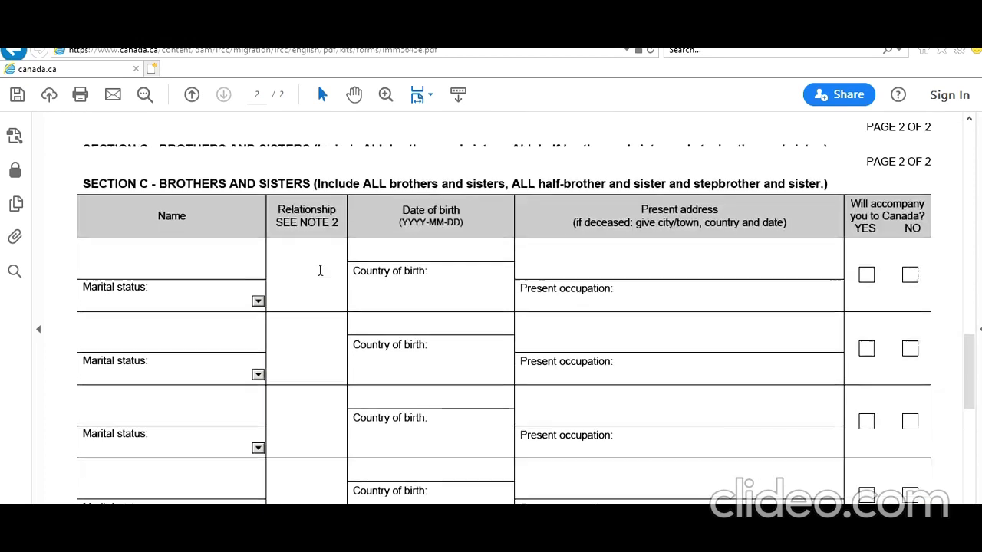
scroll(327, 314, "down", 1)
scroll(506, 318, "down", 3)
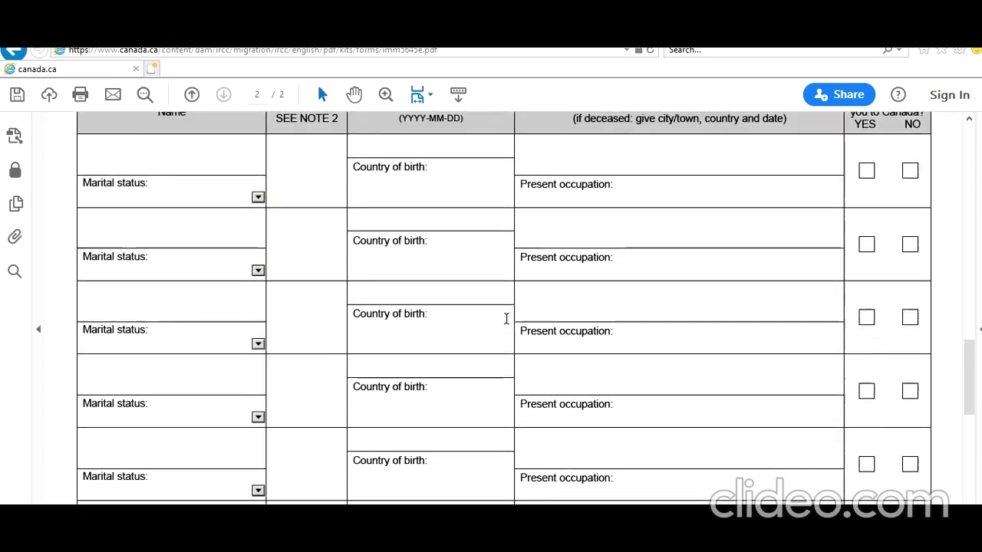
scroll(506, 320, "up", 6)
scroll(506, 319, "up", 5)
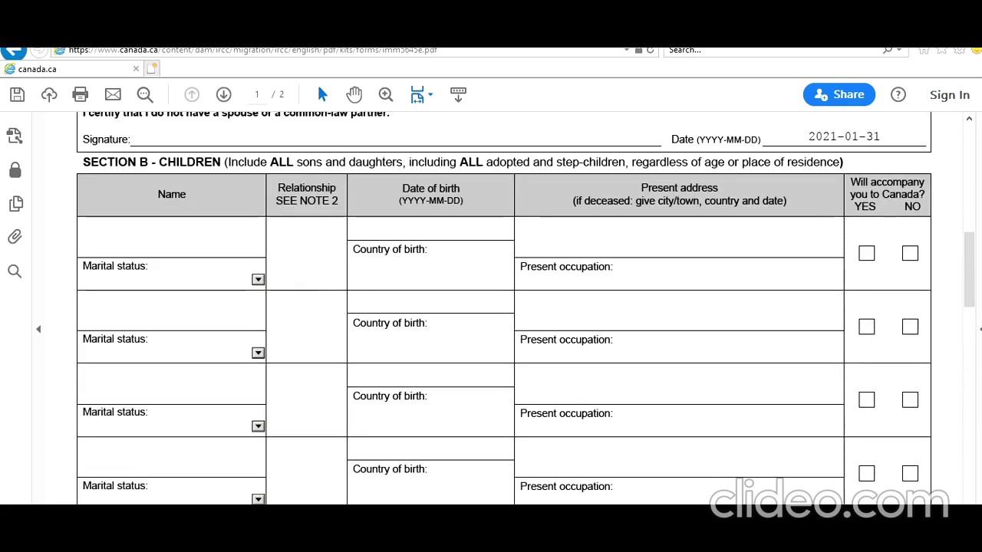
scroll(589, 383, "up", 8)
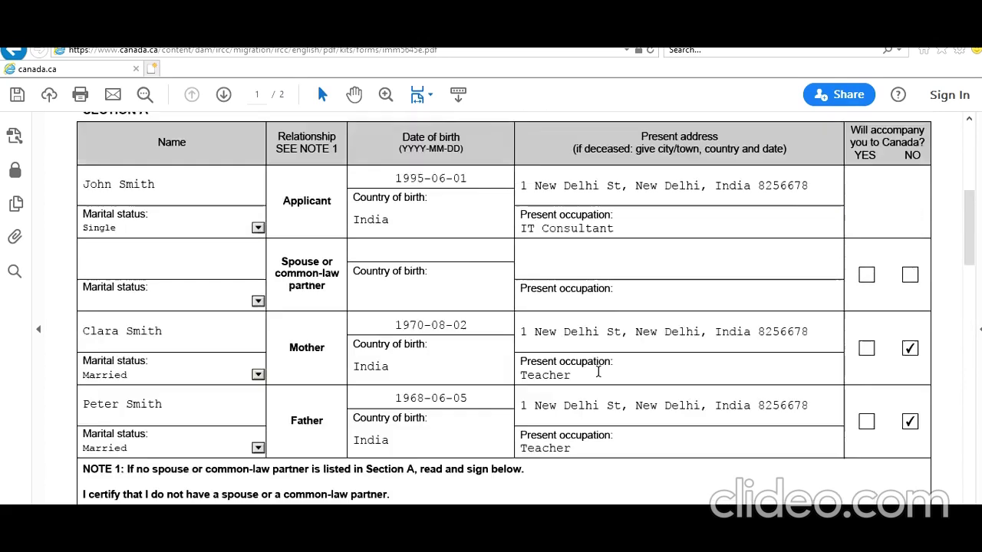
scroll(686, 383, "down", 2)
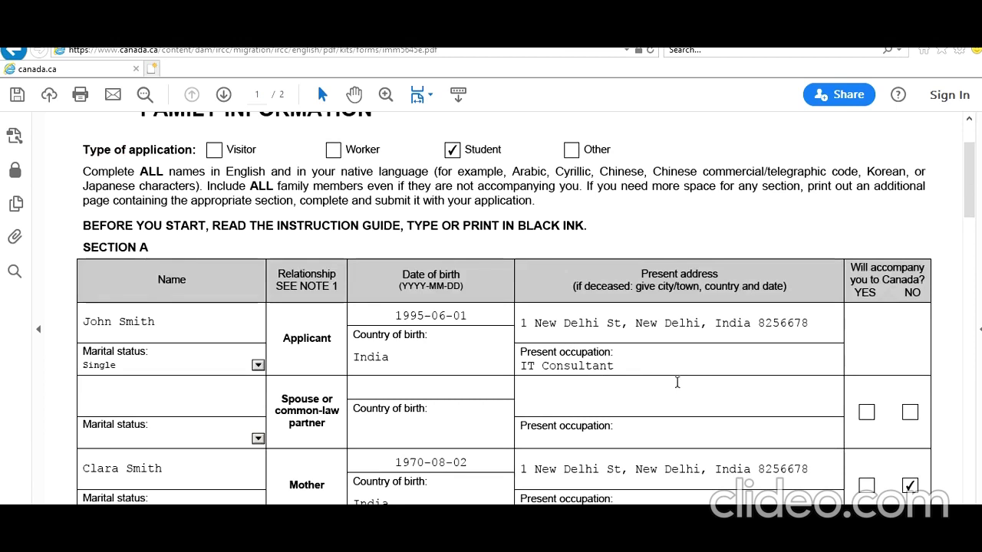
scroll(678, 383, "down", 3)
scroll(857, 301, "down", 3)
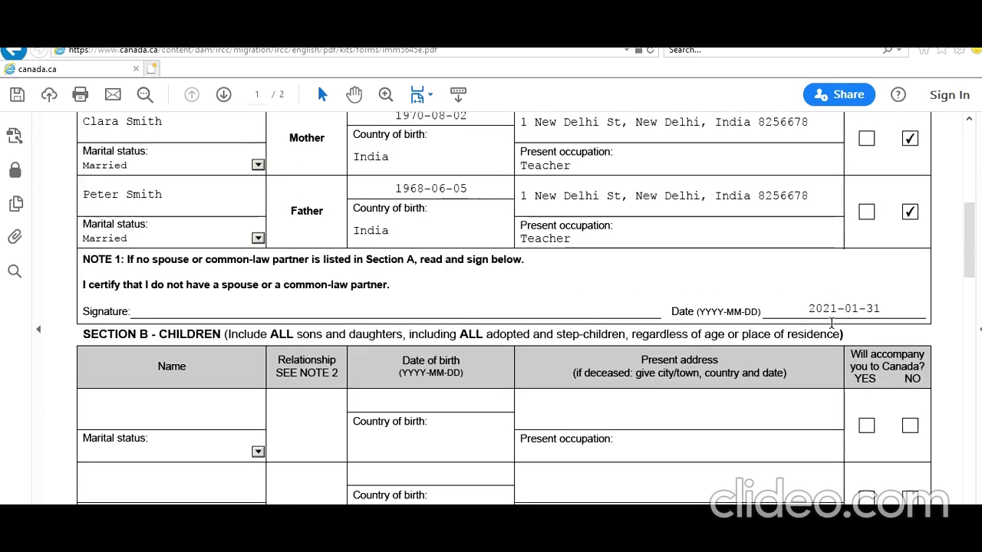
scroll(832, 323, "down", 3)
scroll(834, 328, "up", 10)
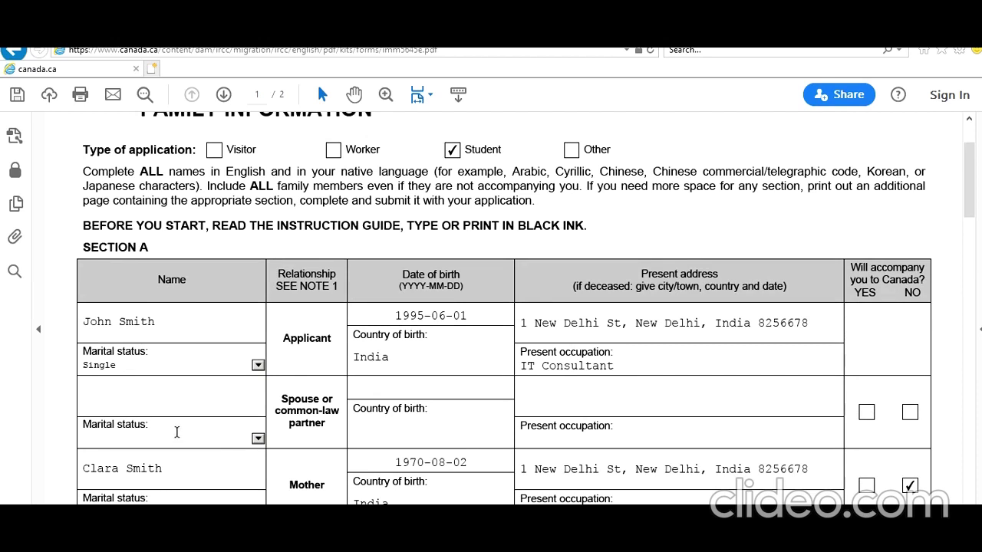
scroll(176, 437, "down", 5)
scroll(176, 433, "down", 6)
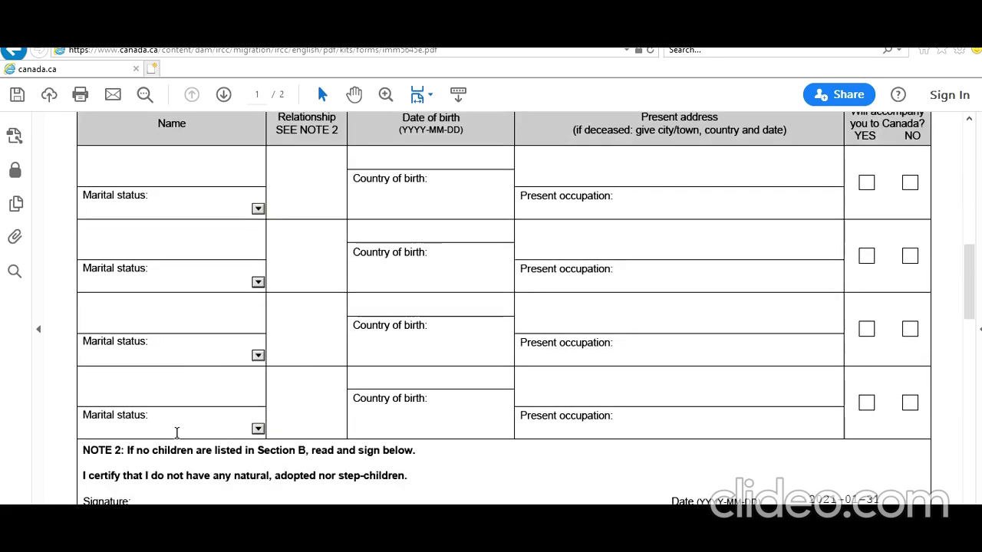
scroll(176, 434, "up", 3)
scroll(175, 432, "down", 3)
scroll(178, 438, "down", 3)
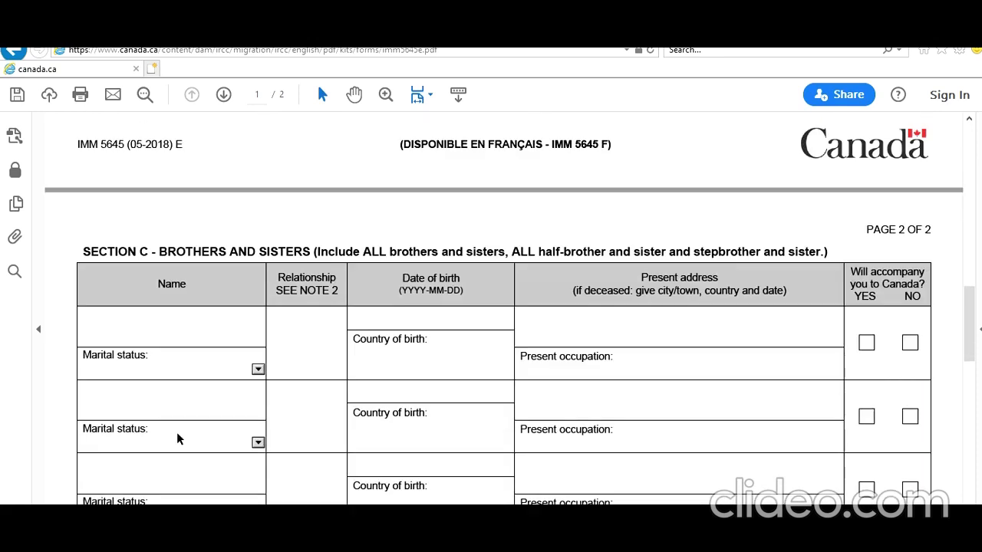
scroll(178, 438, "down", 3)
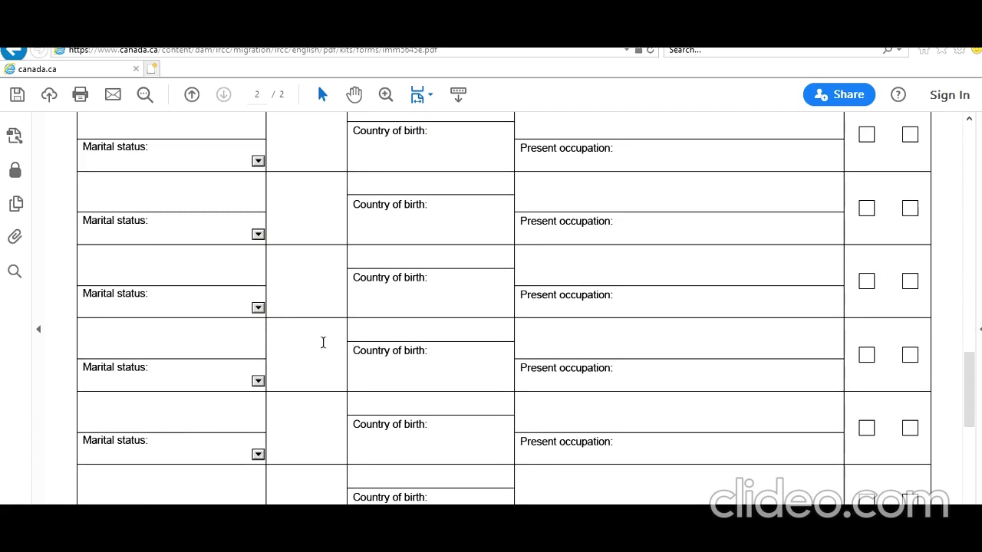
scroll(208, 345, "down", 5)
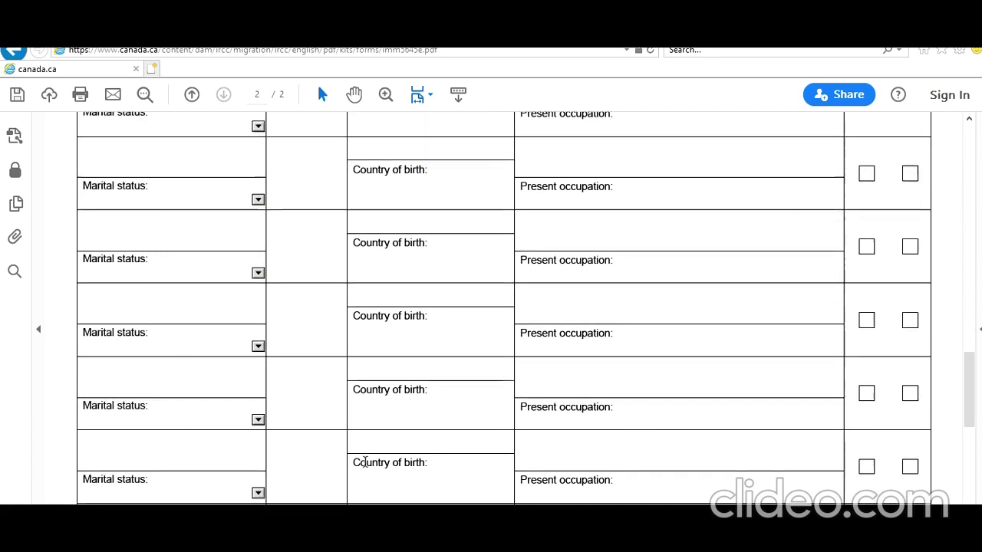
scroll(364, 461, "up", 6)
scroll(363, 461, "up", 10)
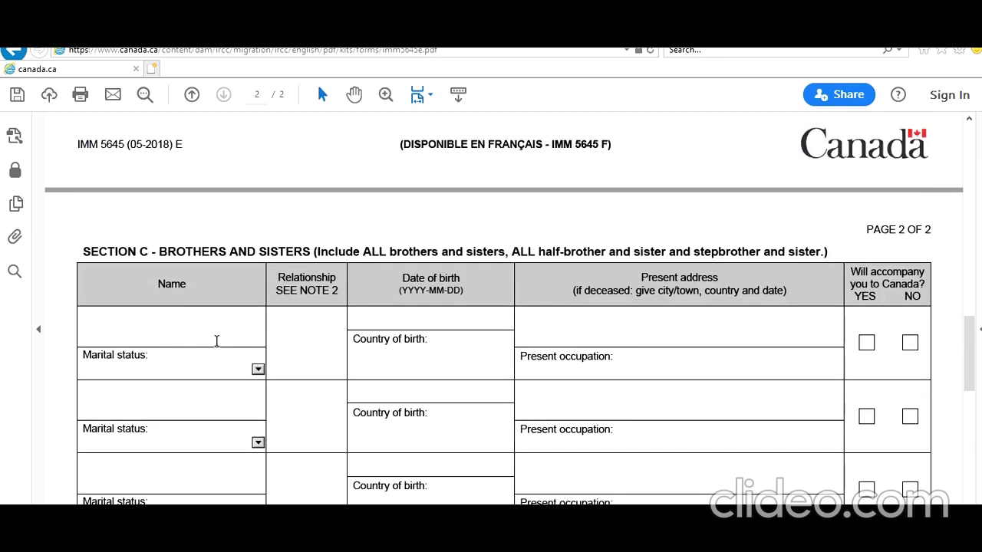
scroll(220, 350, "up", 3)
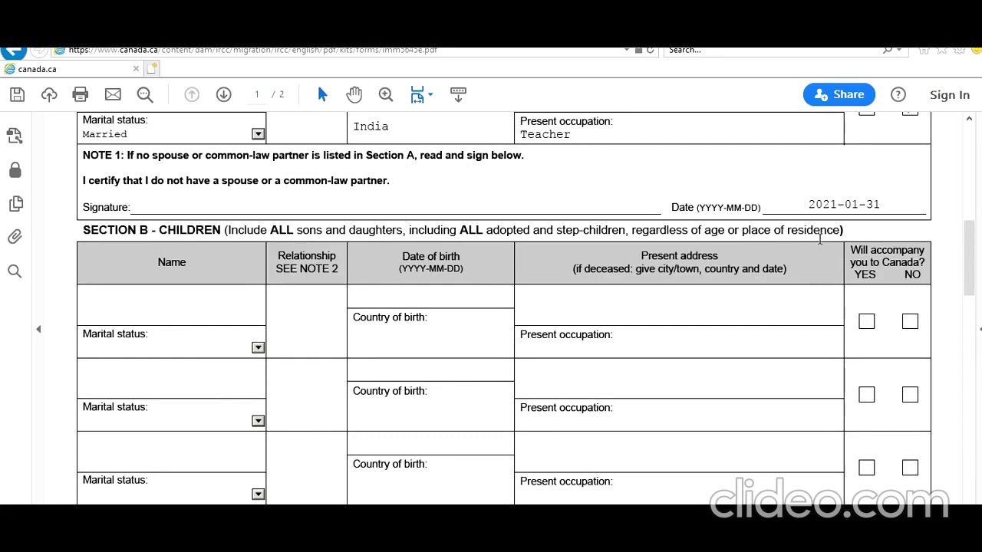
scroll(927, 349, "up", 7)
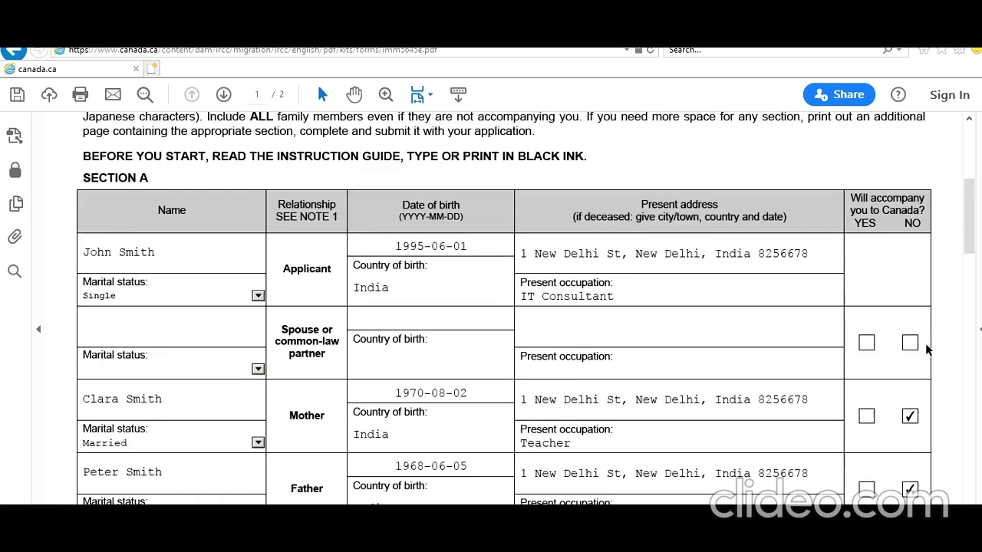
scroll(927, 350, "up", 4)
scroll(935, 345, "down", 18)
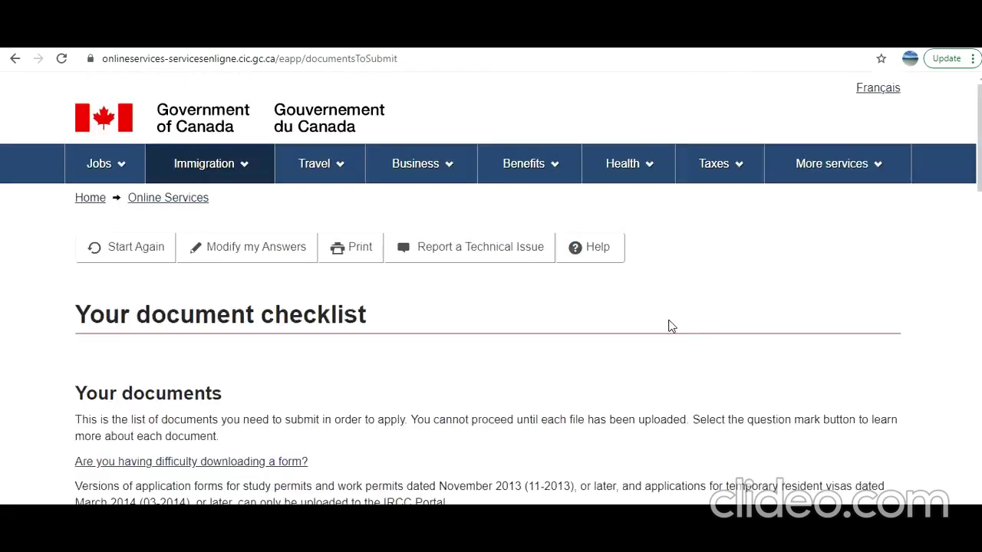
Scroll the checklist to confirm Family Information (IMM5645) reads Uploaded and review the fees
scroll(669, 326, "down", 15)
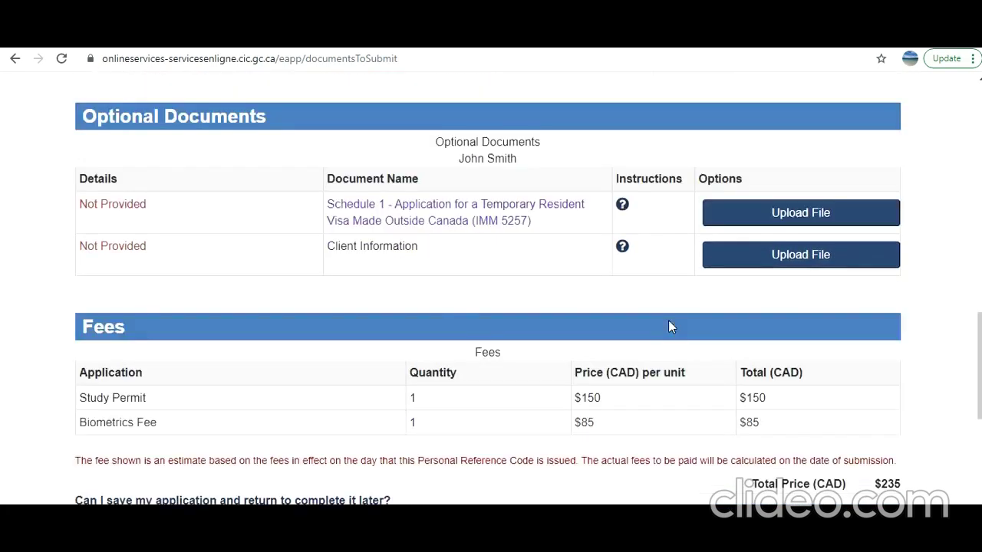
scroll(668, 327, "down", 4)
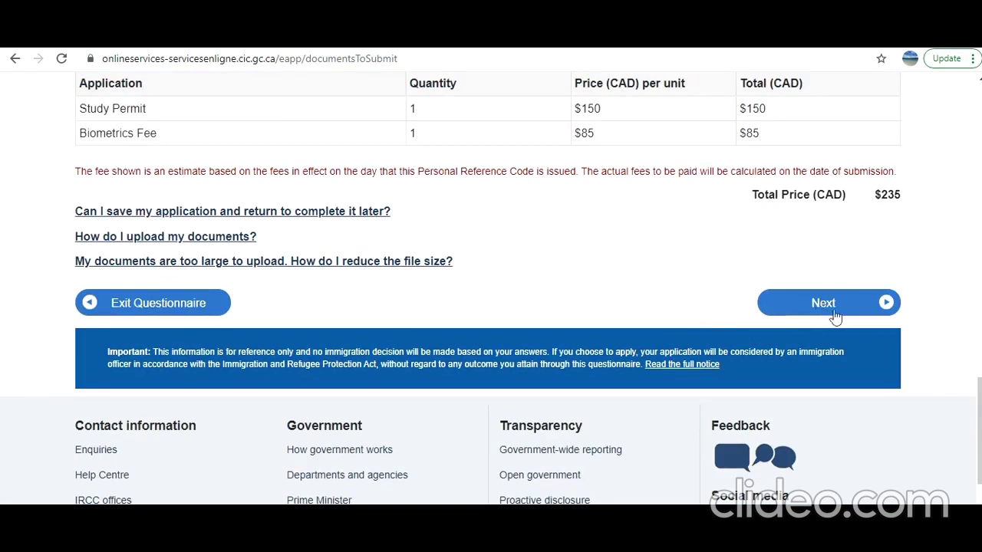
scroll(833, 311, "up", 8)
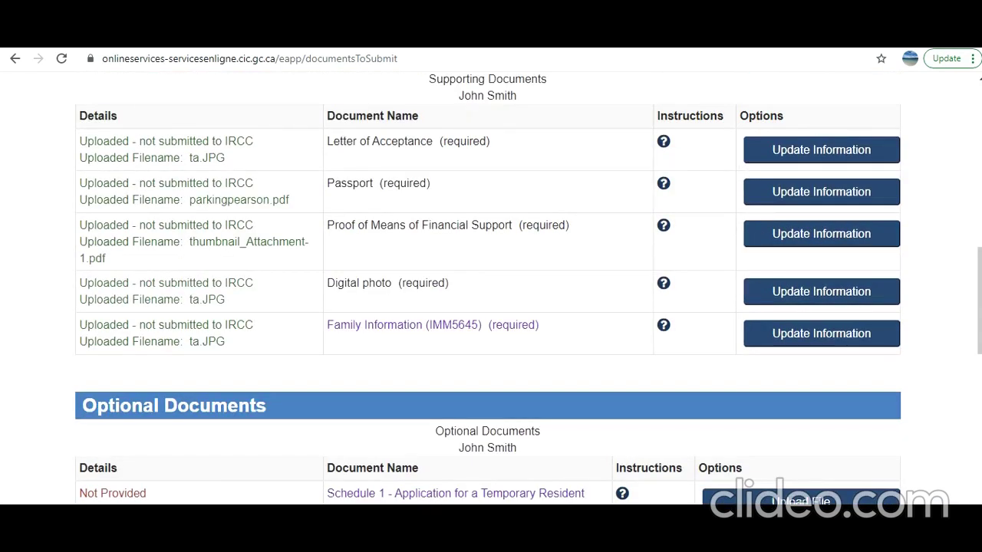
scroll(437, 493, "down", 1)
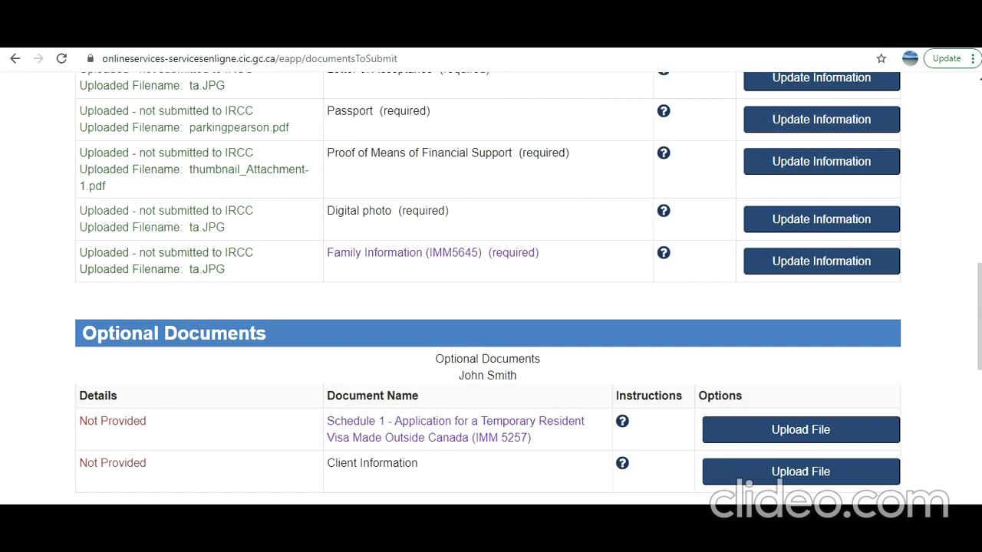
scroll(421, 206, "up", 2)
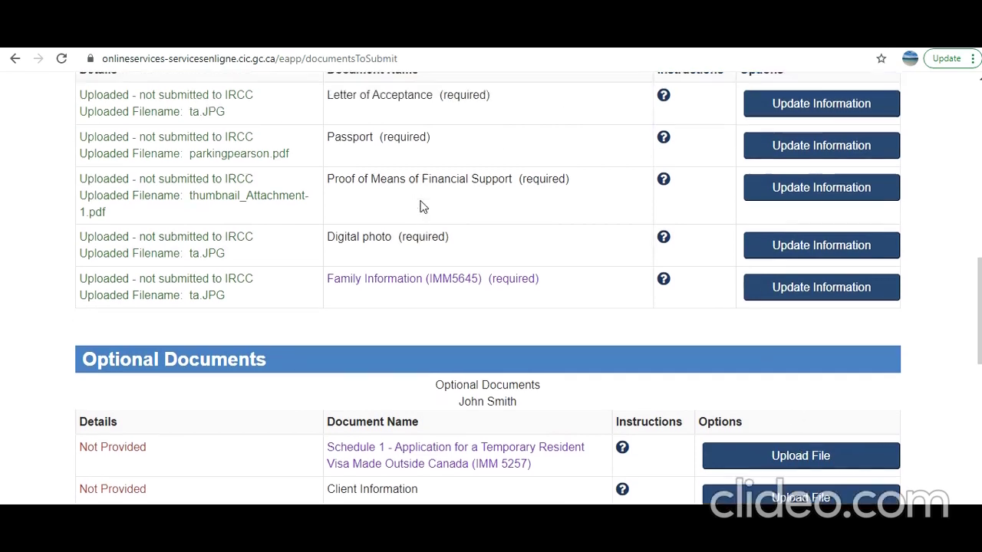
scroll(501, 278, "down", 3)
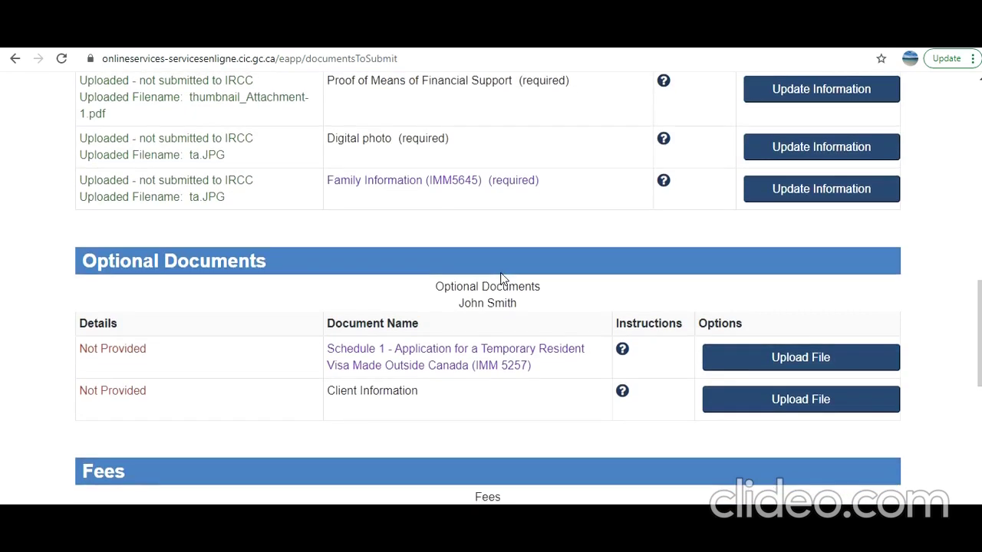
scroll(501, 278, "down", 3)
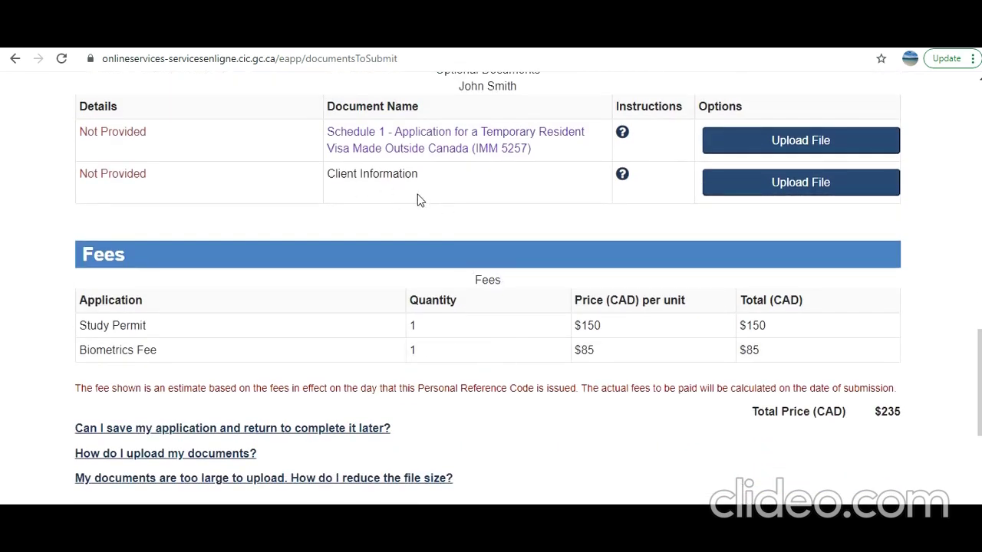
scroll(503, 264, "down", 3)
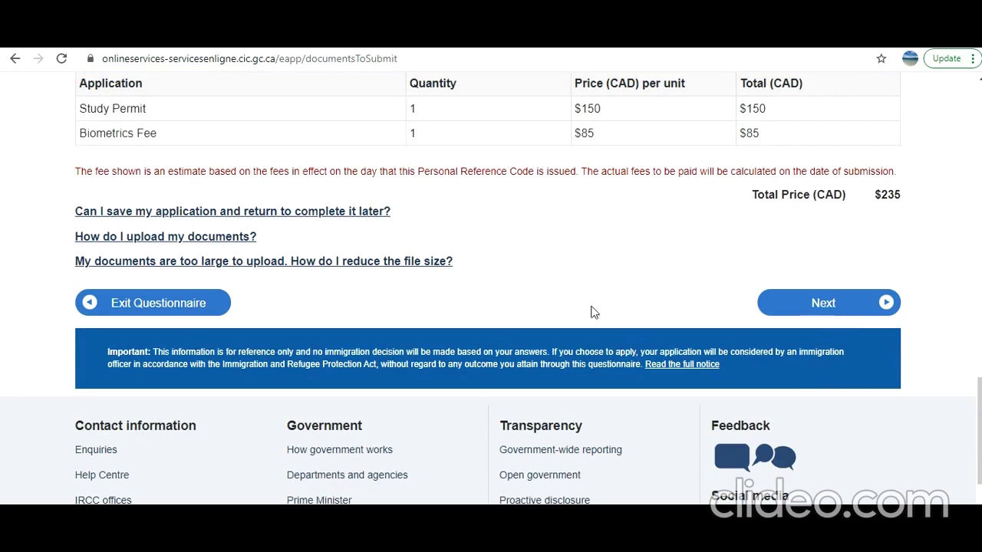